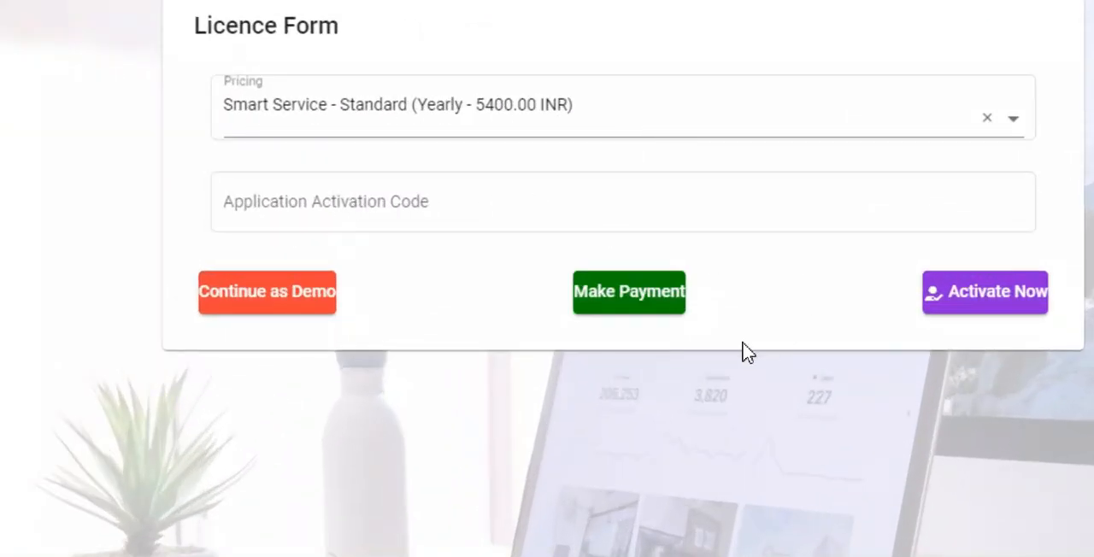
- View the payment page for the Smart Service Standard yearly plan, return to the licence form and continue as demo
left_click(624, 315)
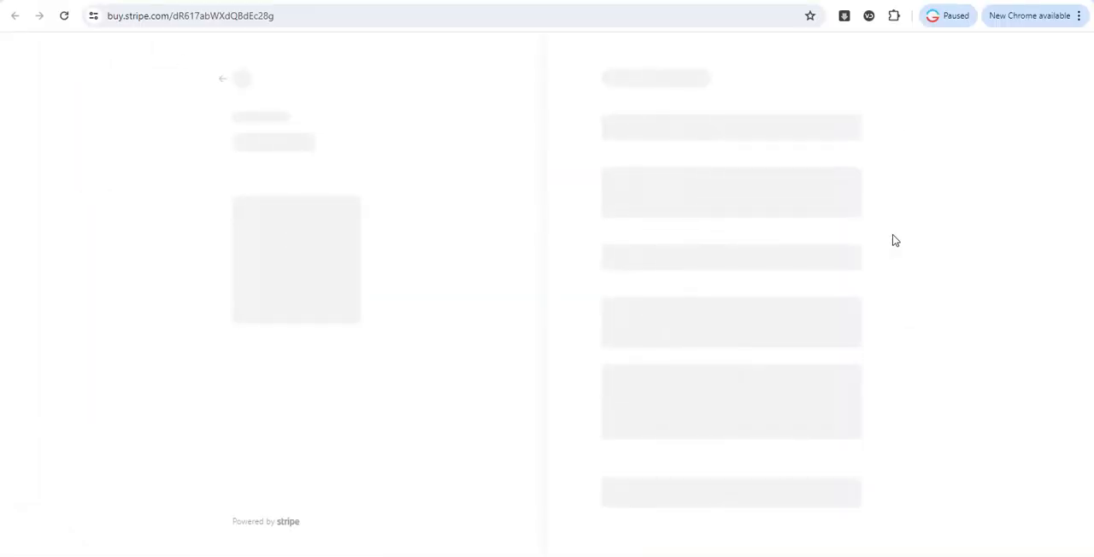
left_click(13, 19)
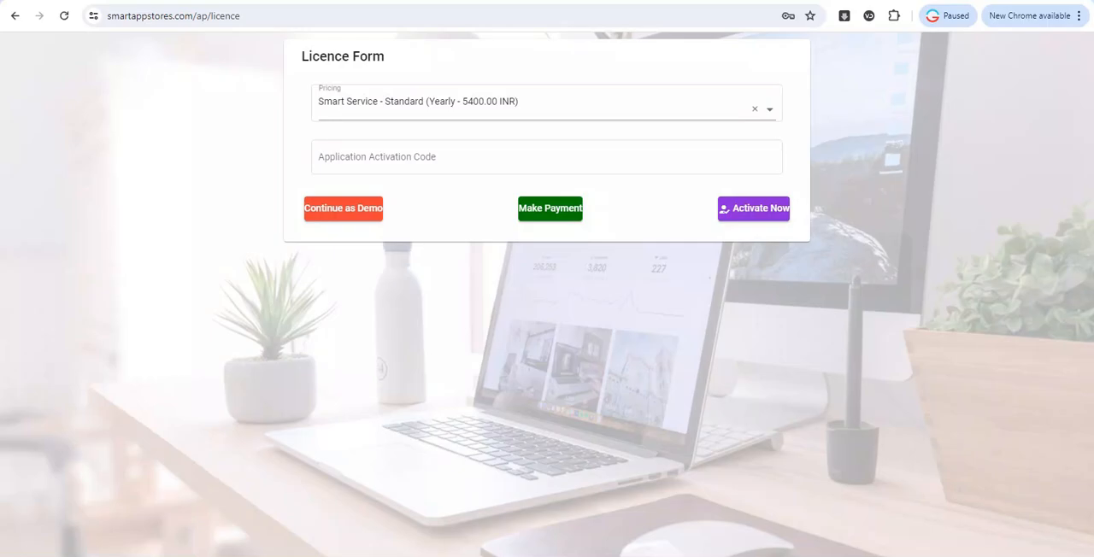
left_click(344, 209)
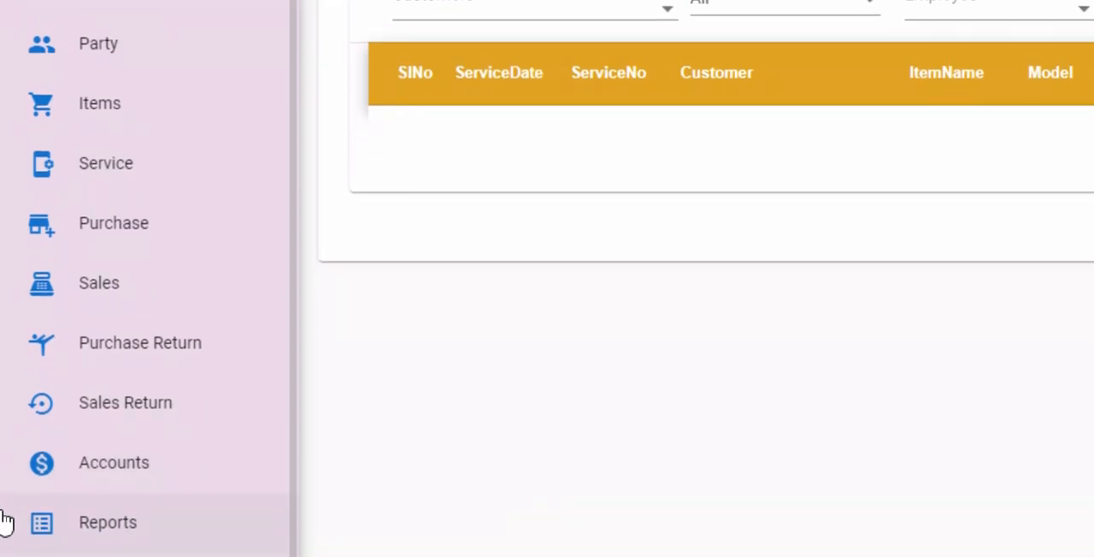
- Look through the available master data, tools and administration options
left_click(105, 518)
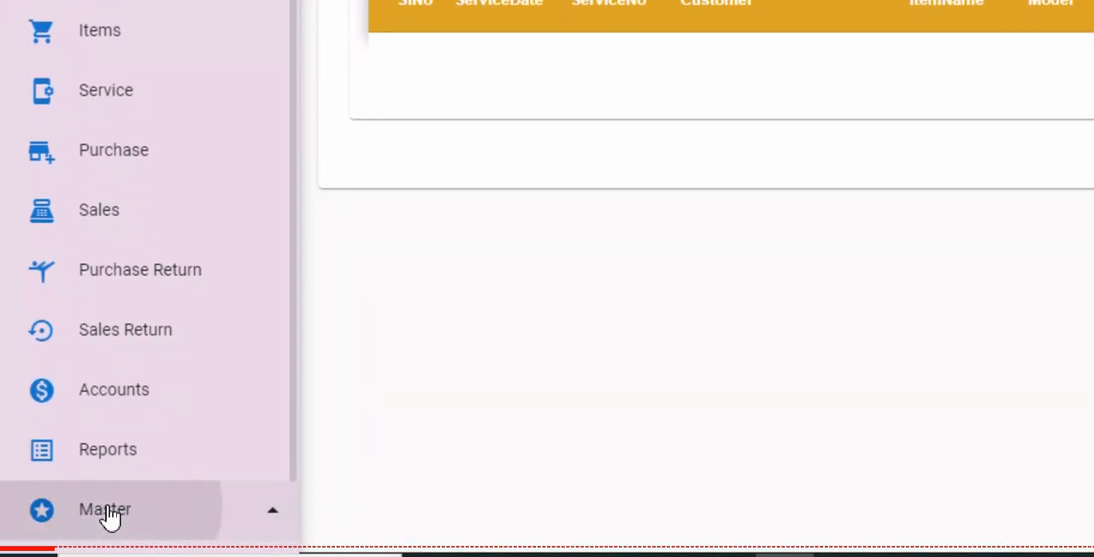
scroll(107, 517, "down", 5)
scroll(110, 517, "down", 4)
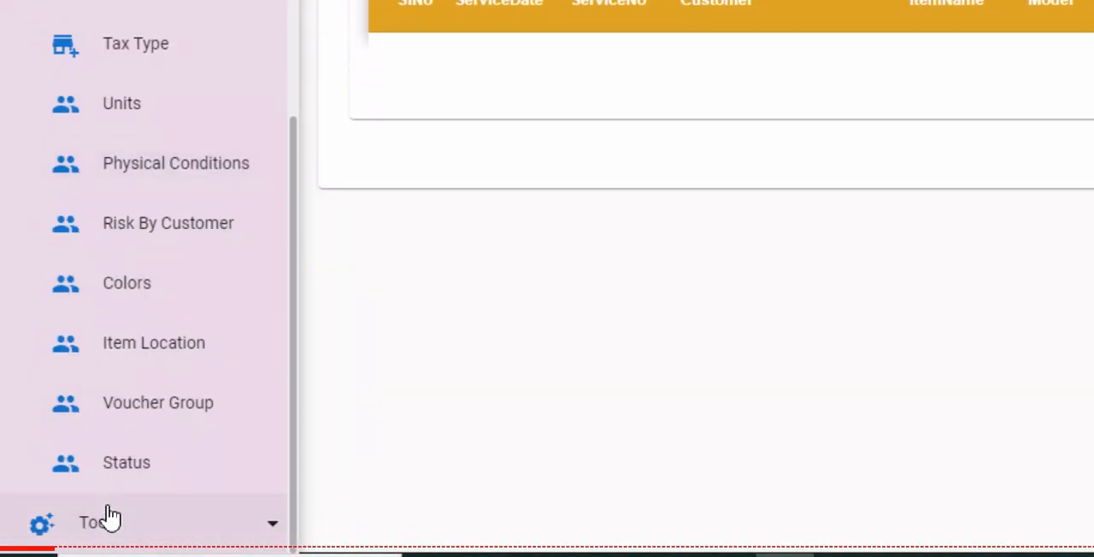
left_click(214, 523)
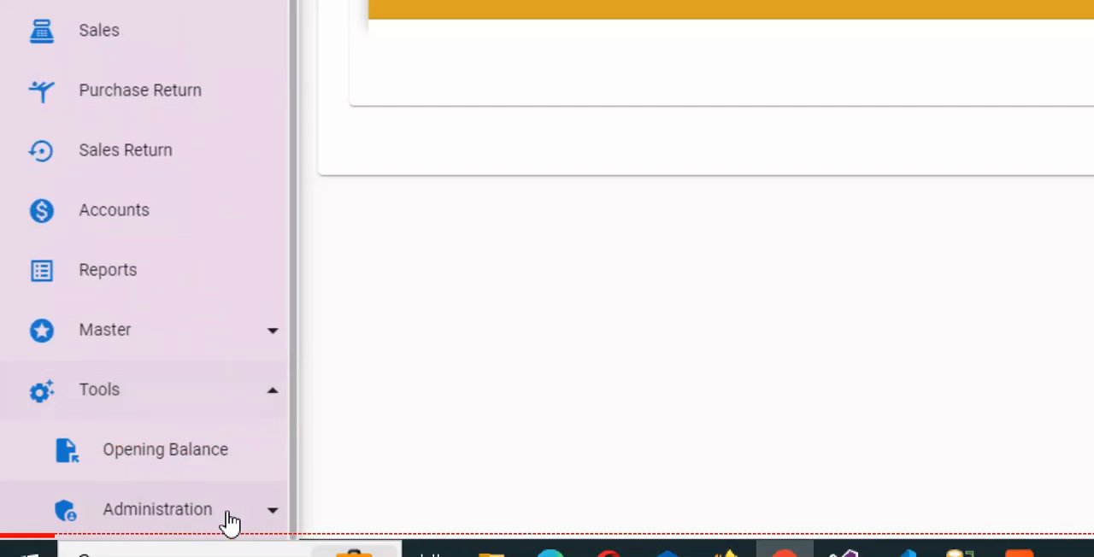
left_click(275, 513)
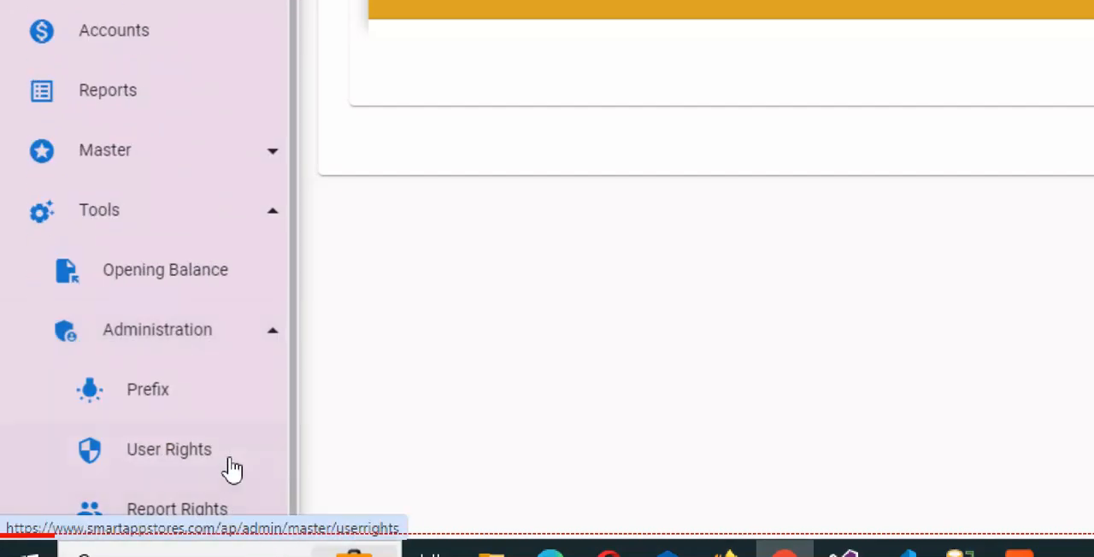
scroll(210, 402, "up", 4)
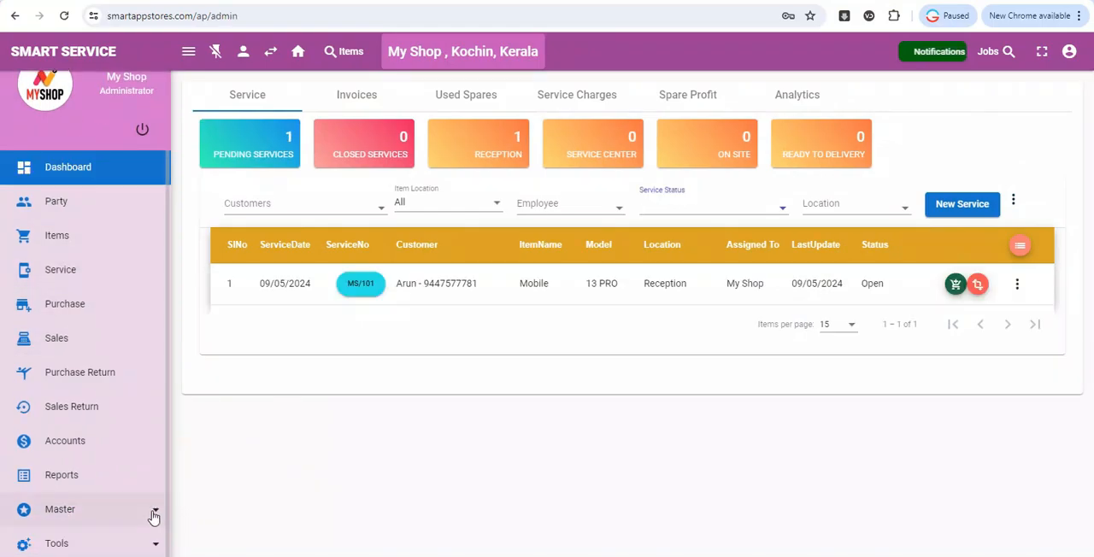
- Open the Employee list from the master data
left_click(154, 513)
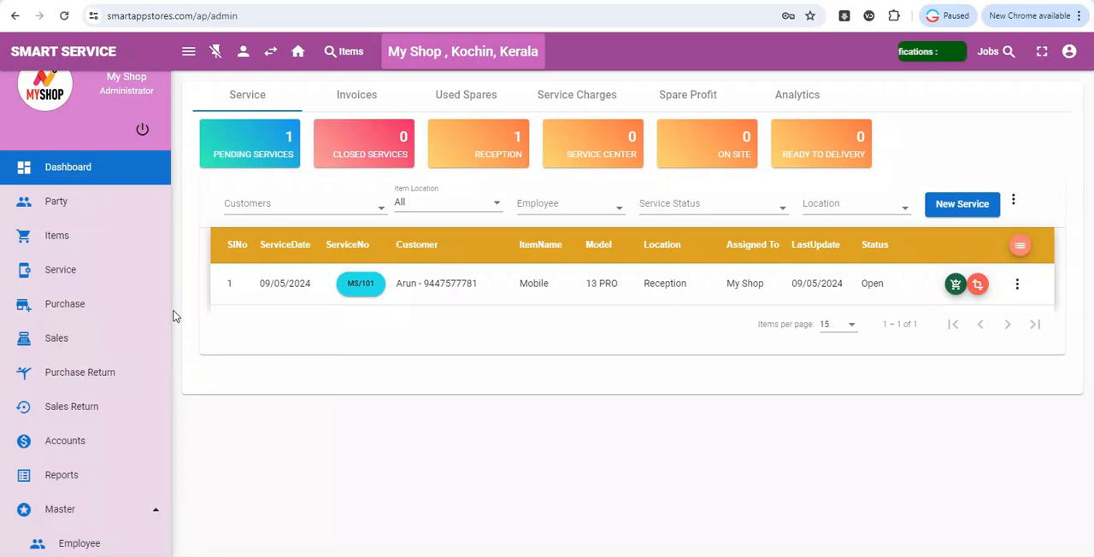
left_click_drag(169, 318, 160, 492)
left_click(89, 162)
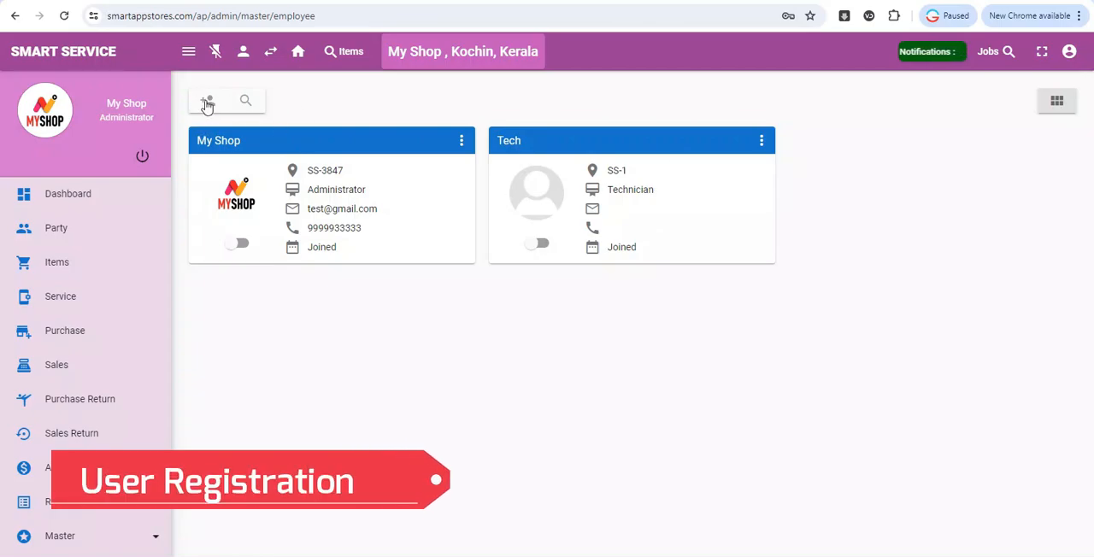
- Start a new user of type Service Center User with the user name Tech2 and enter the account password
left_click(206, 103)
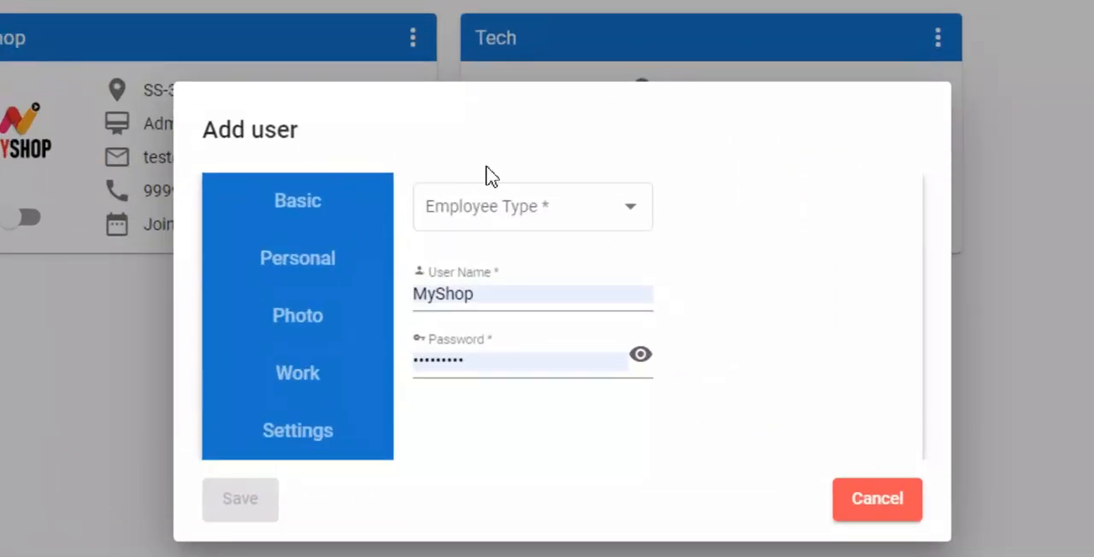
left_click(505, 203)
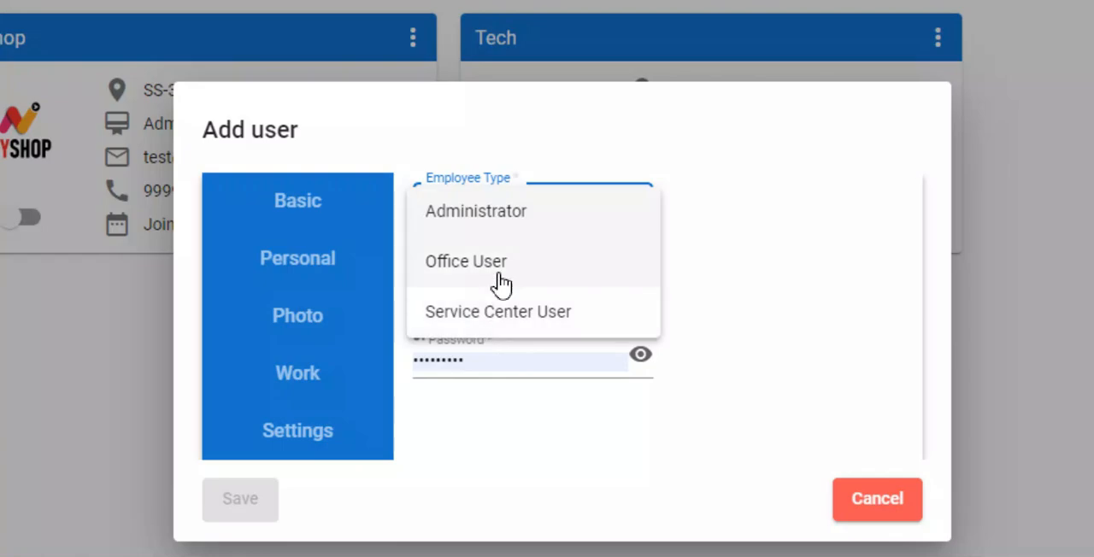
left_click(523, 325)
left_click(481, 291)
double_click(481, 291)
type("T")
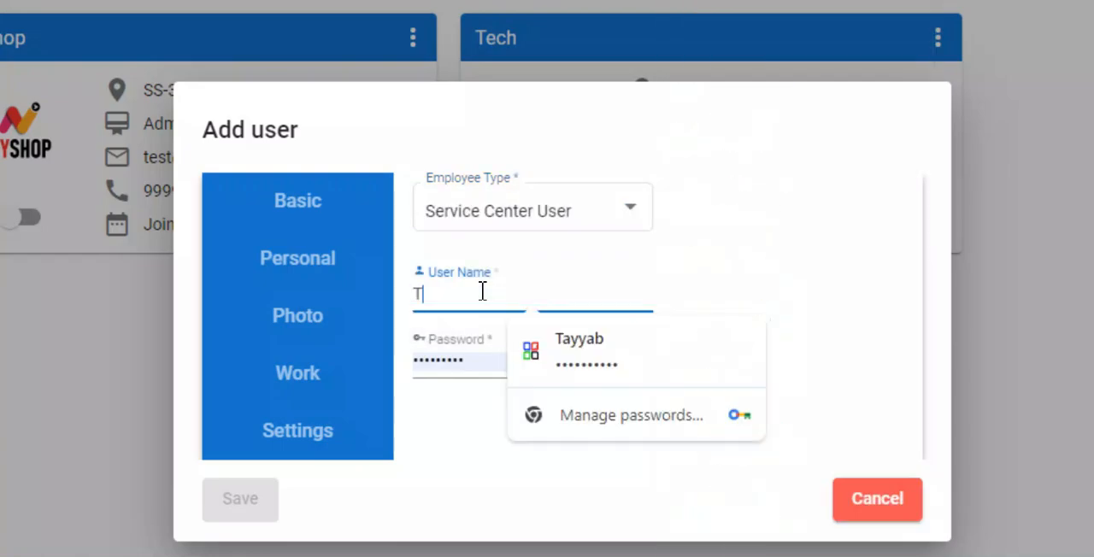
type("ec")
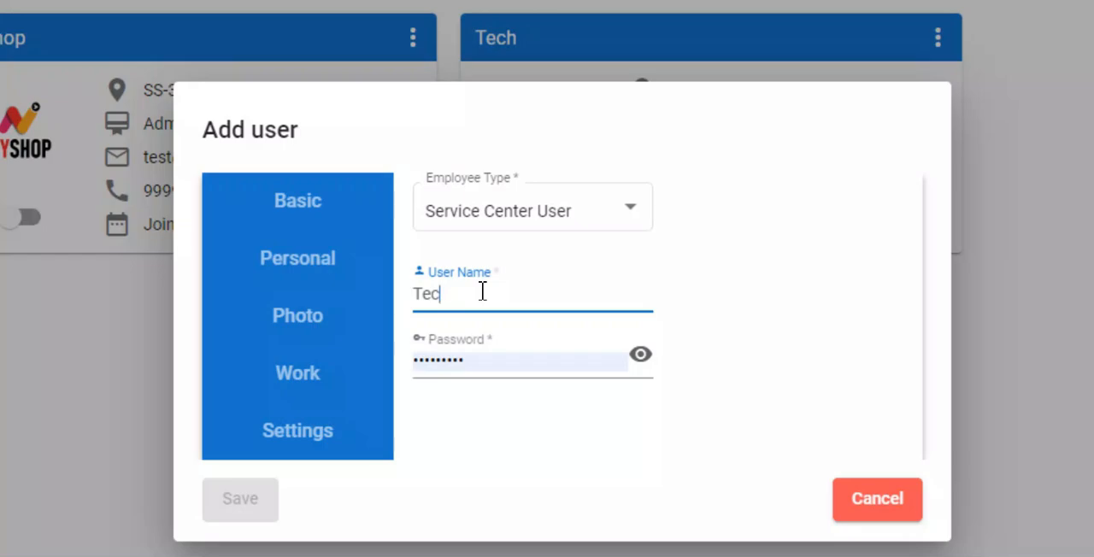
type("t2")
key("Tab")
type("•••")
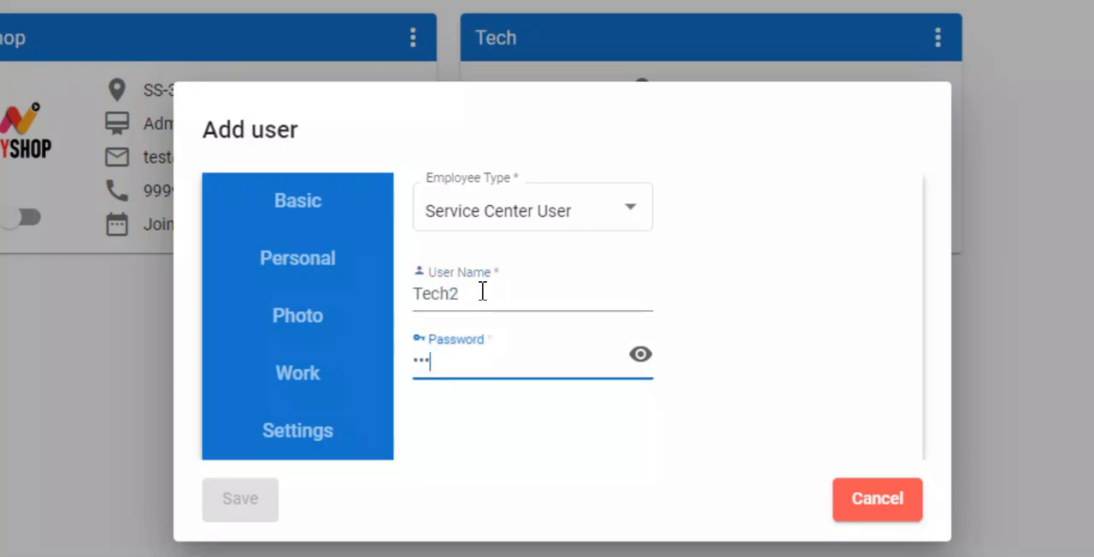
- Enter Tech2 as the employee name in the personal details, leaving the mobile number blank
left_click(314, 257)
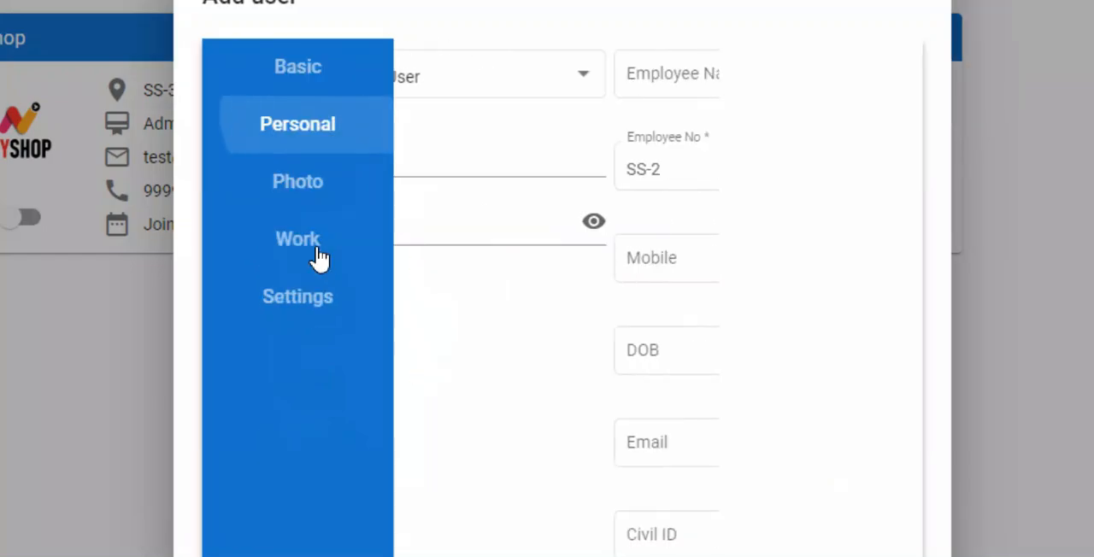
left_click(620, 75)
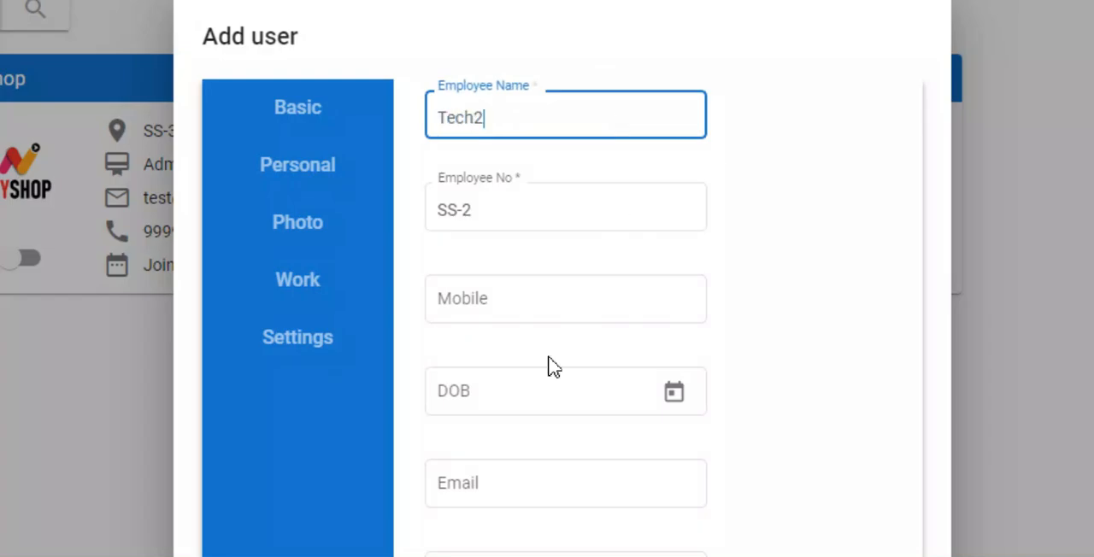
left_click(542, 313)
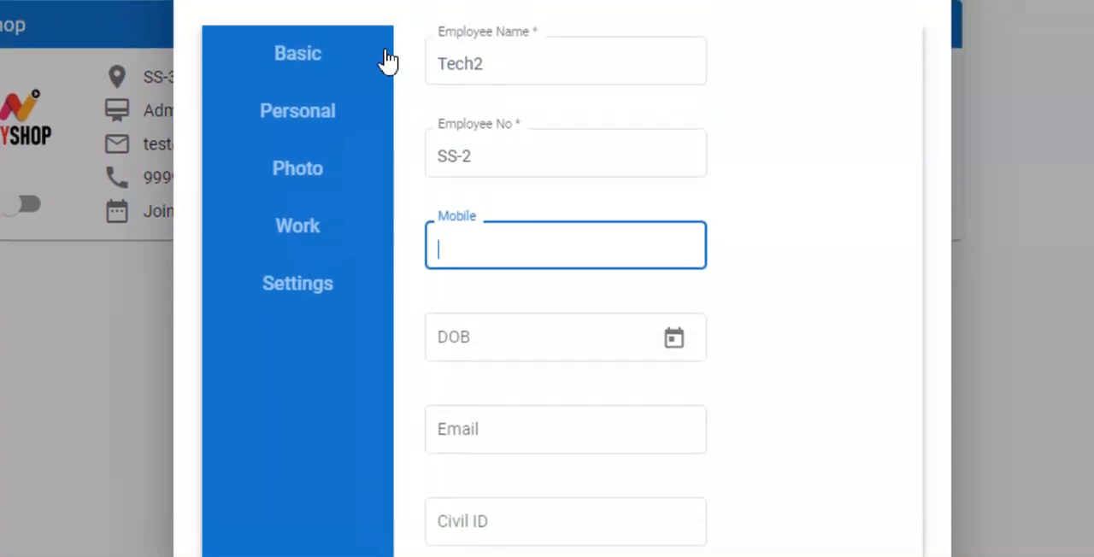
left_click(304, 115)
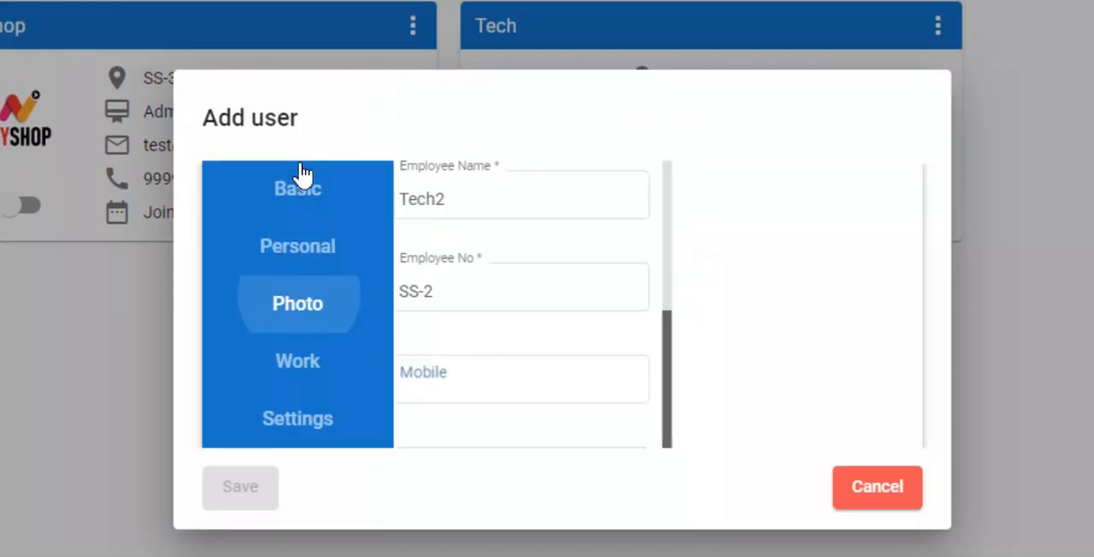
- Assign the new employee to the Service department with the designation Technician
left_click(316, 382)
left_click(664, 53)
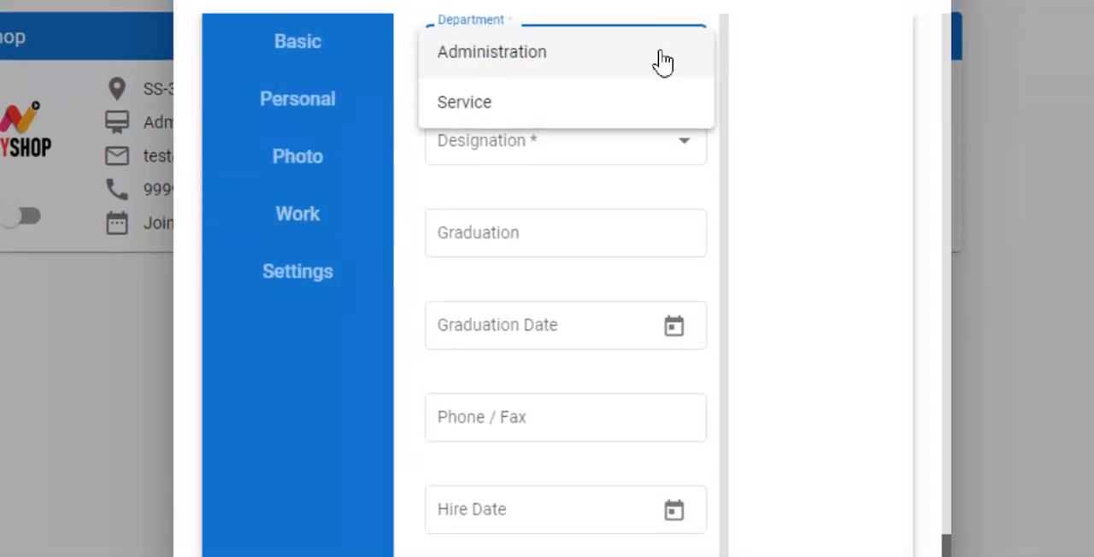
left_click(459, 107)
left_click(618, 157)
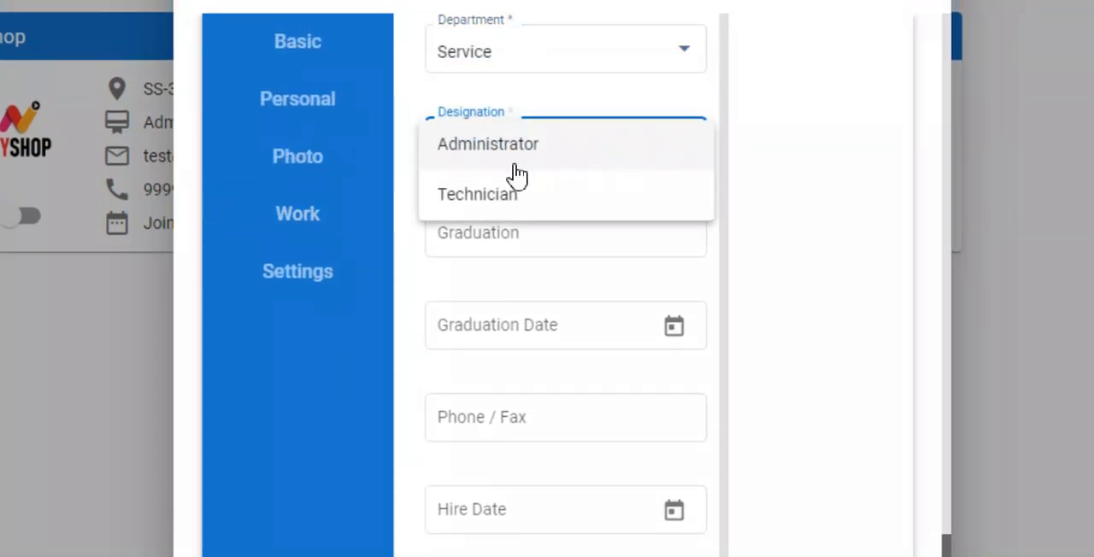
left_click(481, 197)
scroll(597, 522, "down", 2)
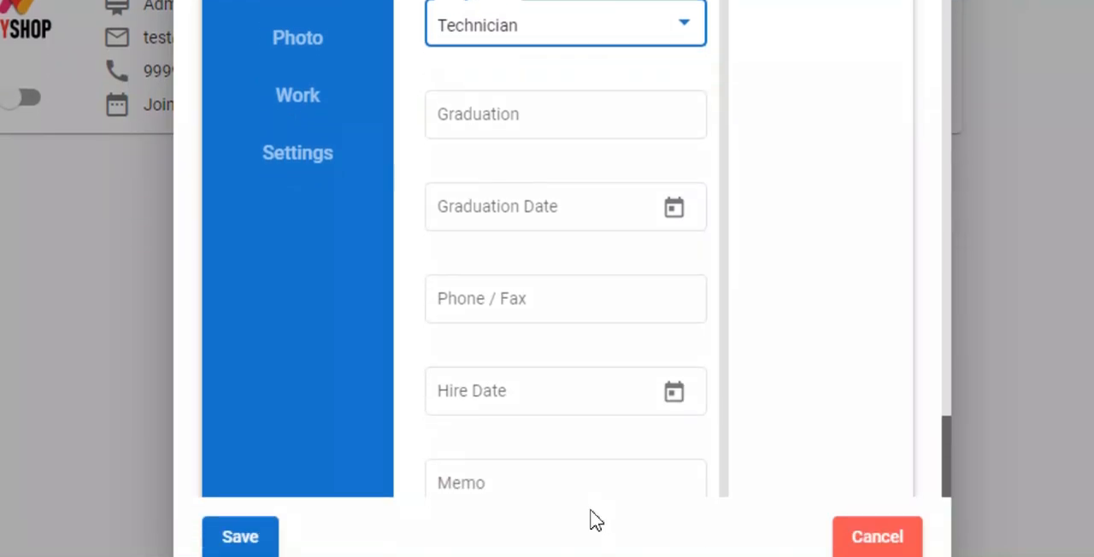
- Enable web login with the User Dashboard type for Tech2 and save the new user
left_click(291, 196)
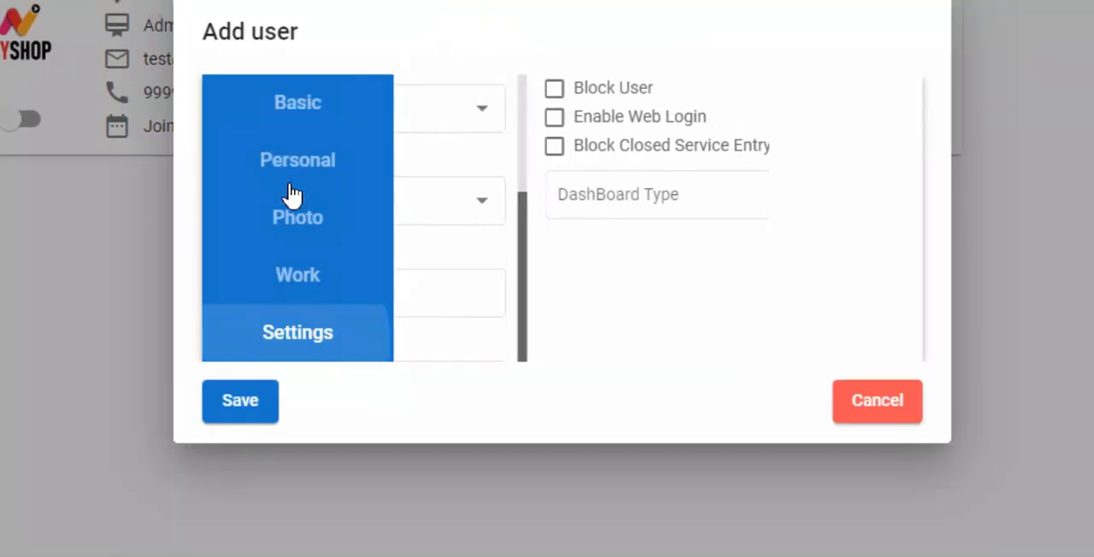
left_click(449, 120)
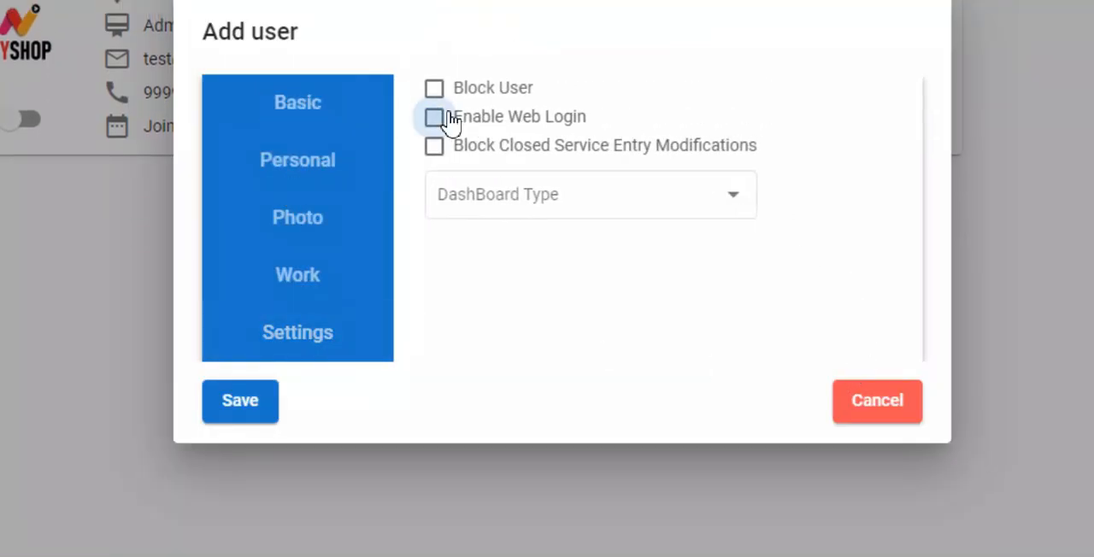
left_click(588, 204)
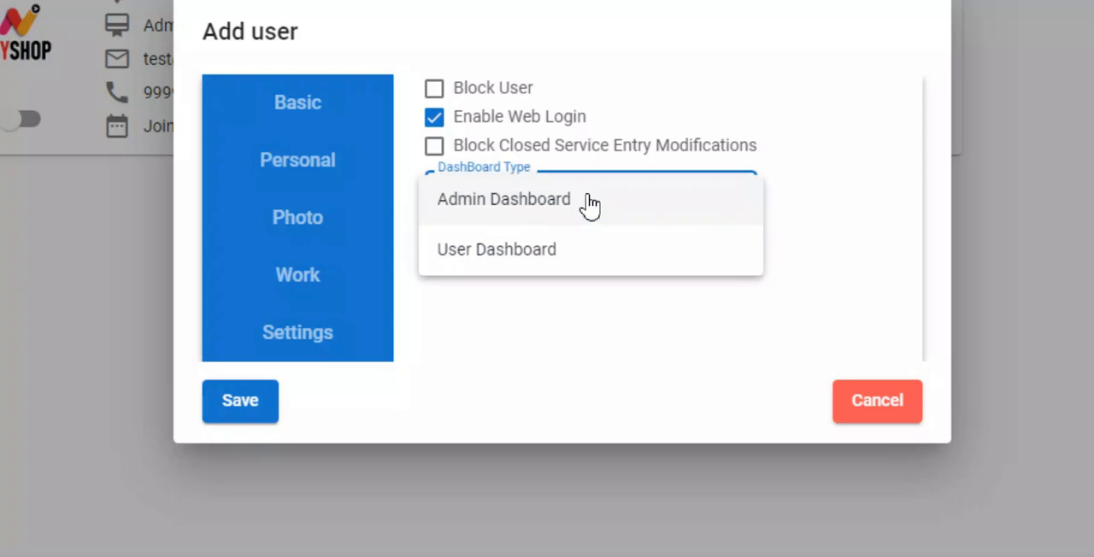
left_click(528, 252)
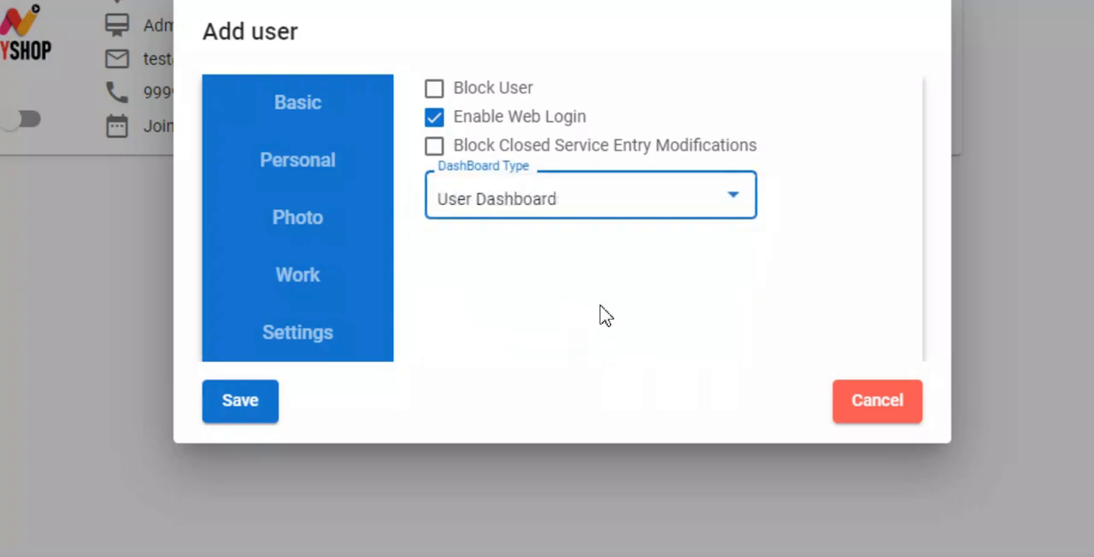
left_click(234, 412)
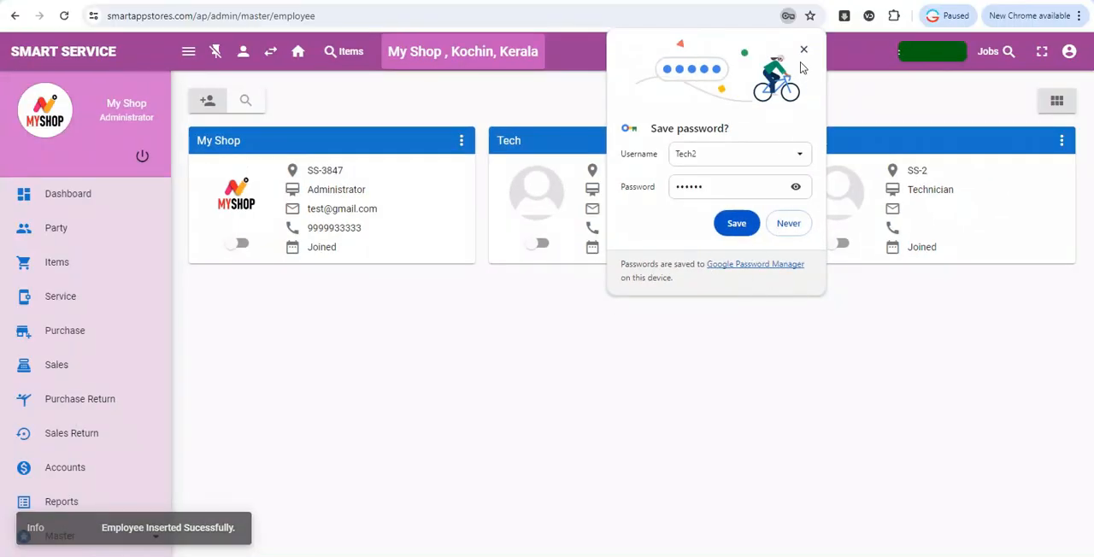
left_click(737, 223)
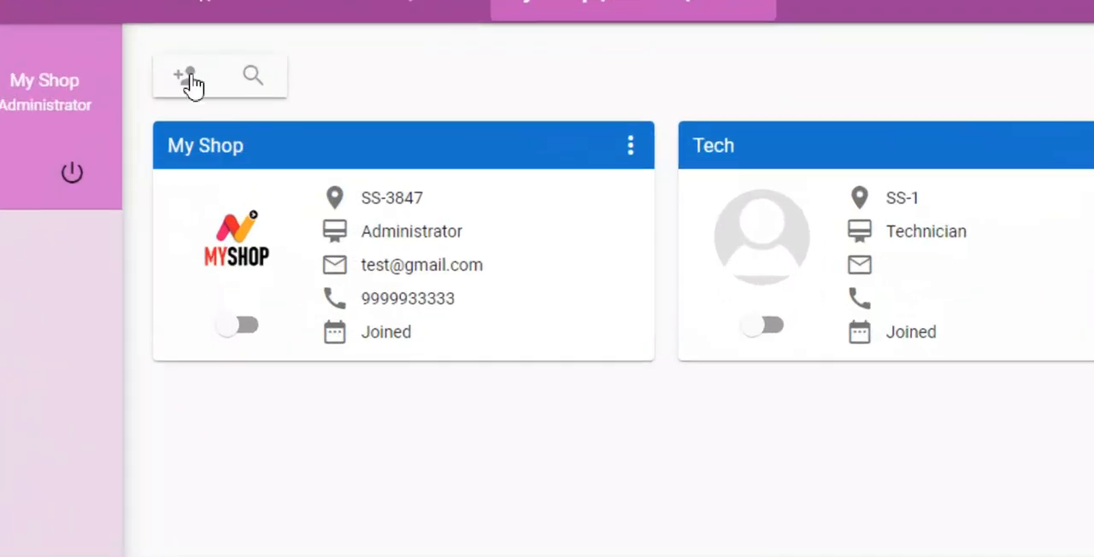
- Start another user of type Office User with the user name Receptionist2 and enter the account password
left_click(186, 76)
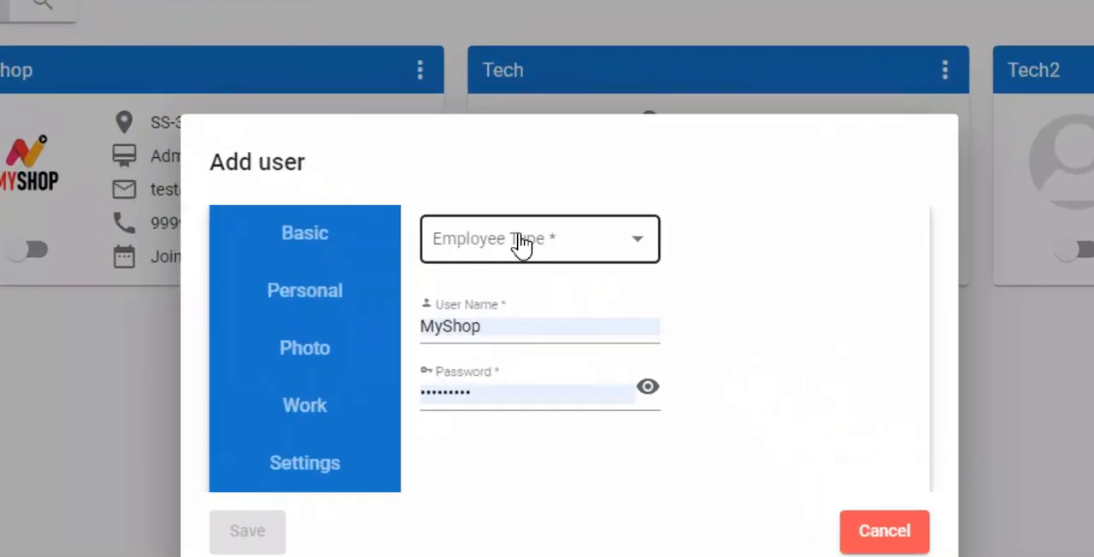
left_click(518, 239)
left_click(516, 271)
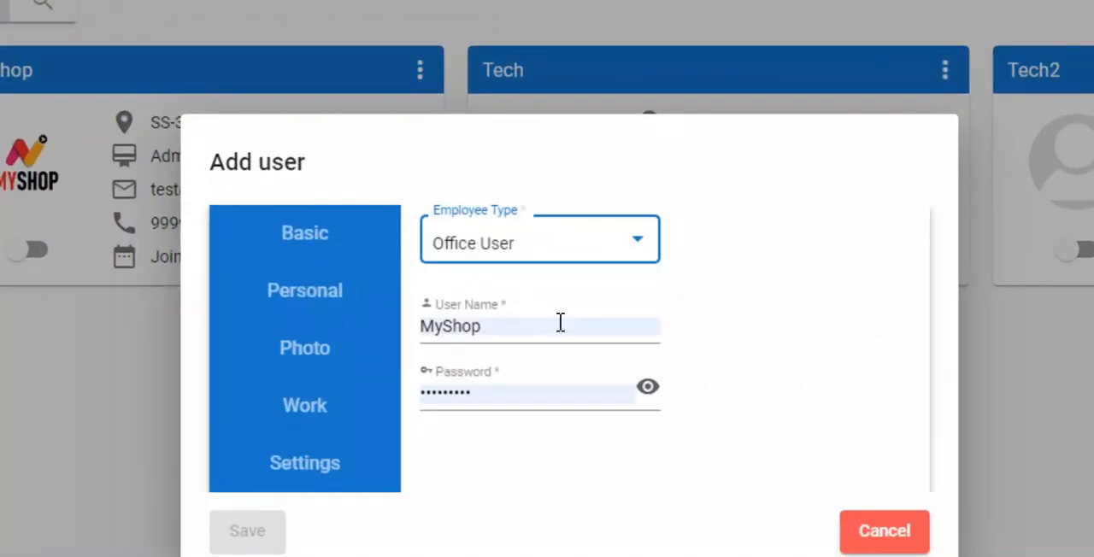
double_click(566, 330)
key("BackSpace")
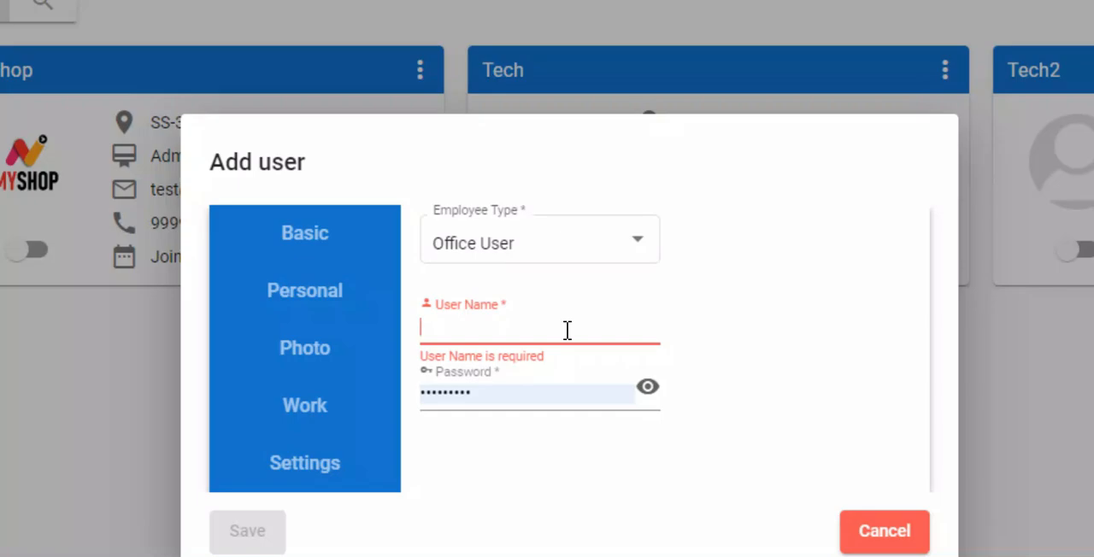
type("Receptionist")
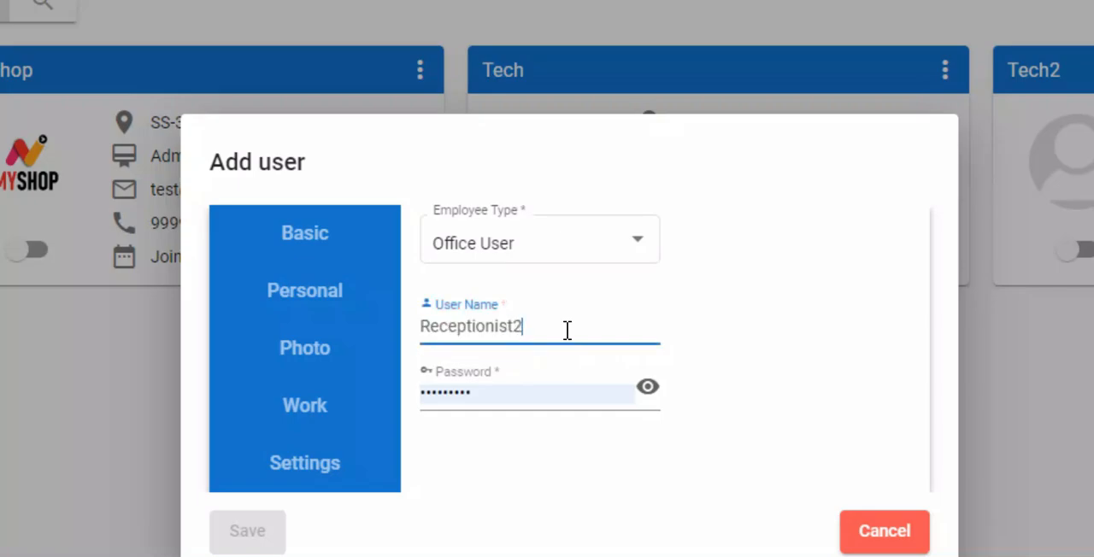
key("Tab")
type("123")
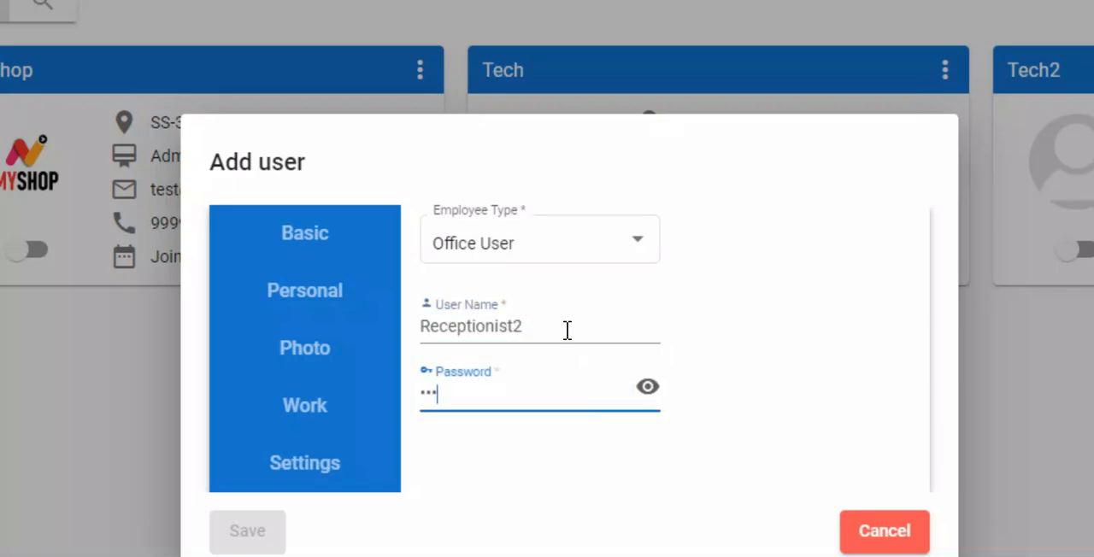
- Enter Receptionist as the employee name in the office user's personal details
left_click(287, 293)
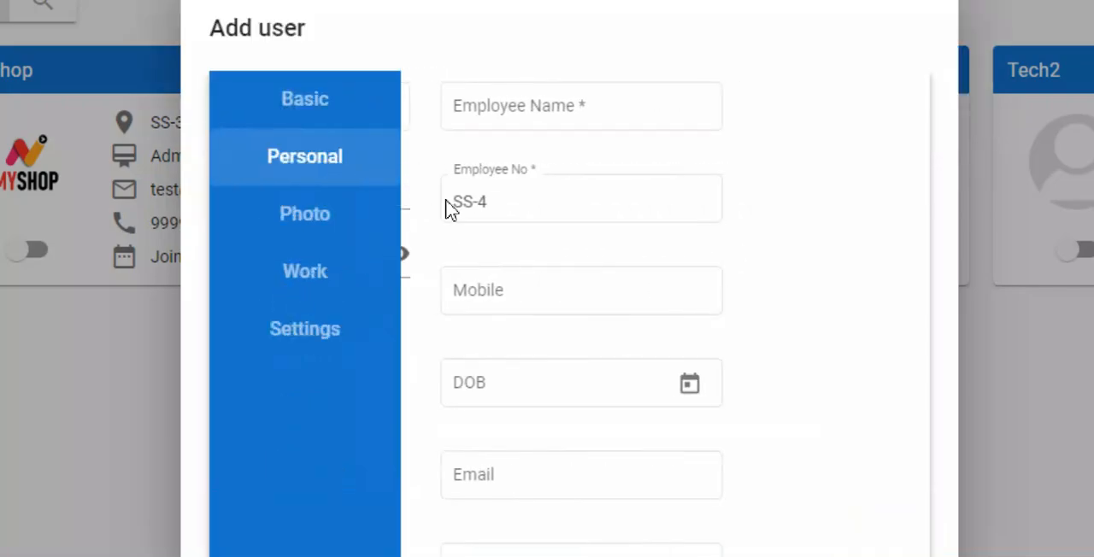
left_click(535, 111)
type("Receptionist")
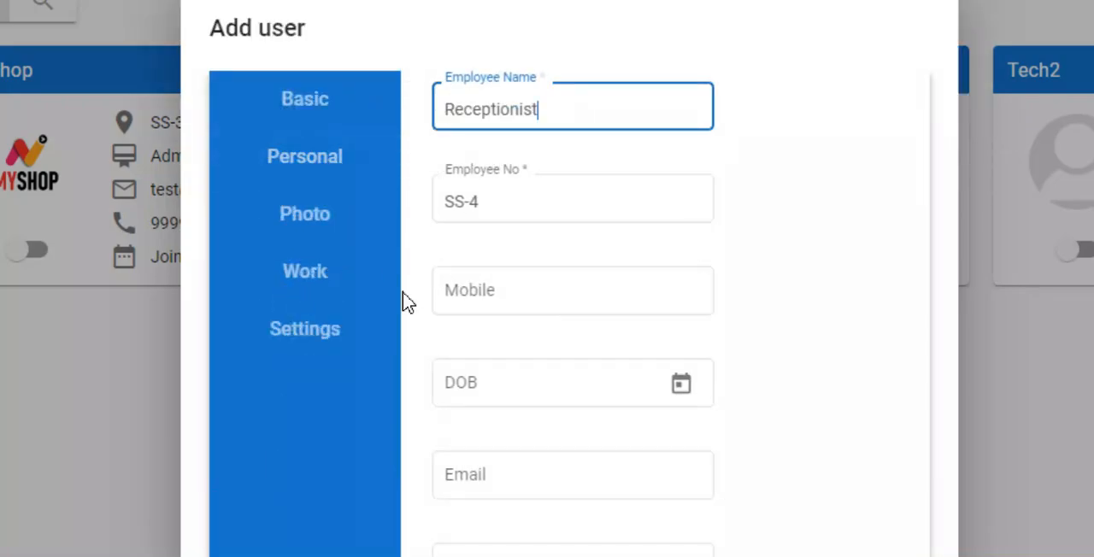
- Assign the receptionist to the Administration department with the designation Administrator in the work details
left_click(308, 272)
left_click(606, 103)
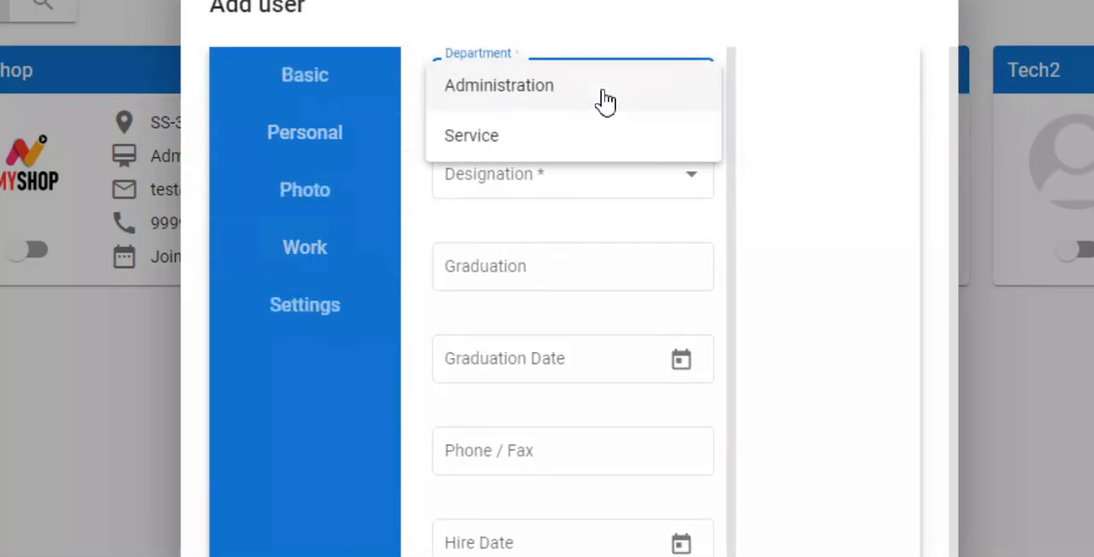
left_click(604, 101)
left_click(578, 184)
left_click(555, 181)
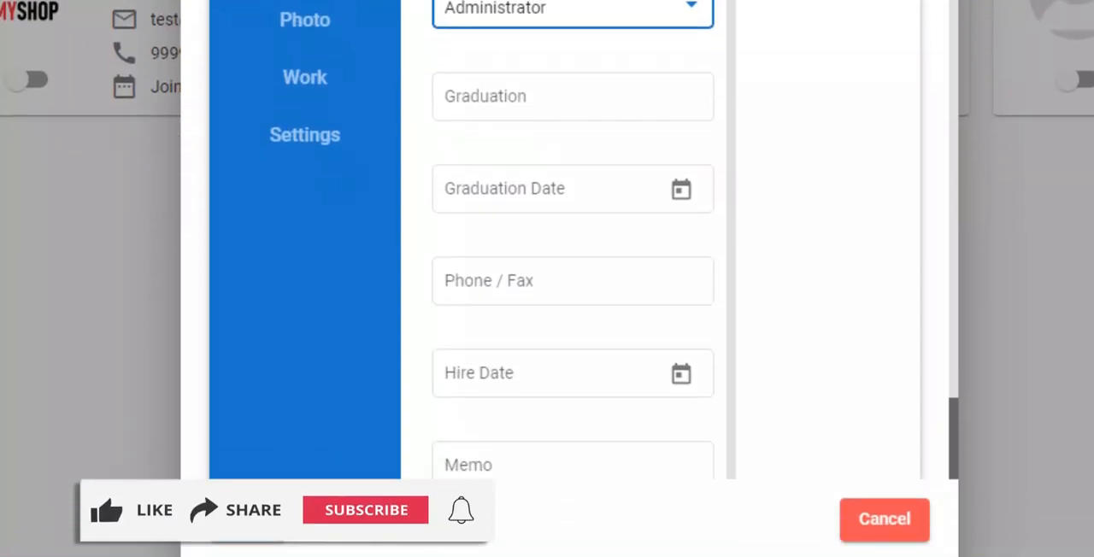
- Enable web login with the User Dashboard type for the receptionist, save the user and dismiss the browser's password warning
left_click(329, 134)
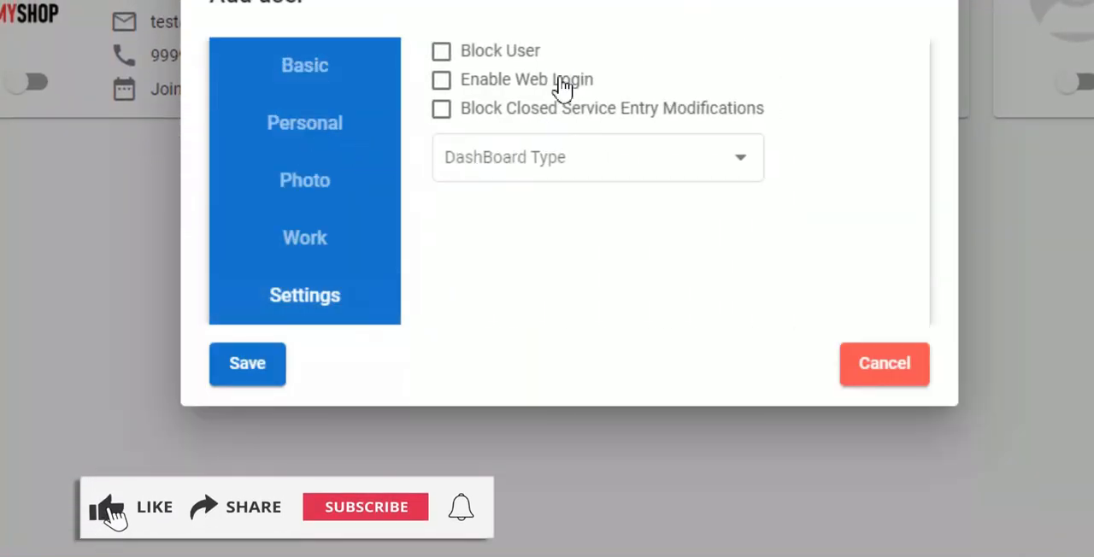
left_click(523, 83)
left_click(588, 164)
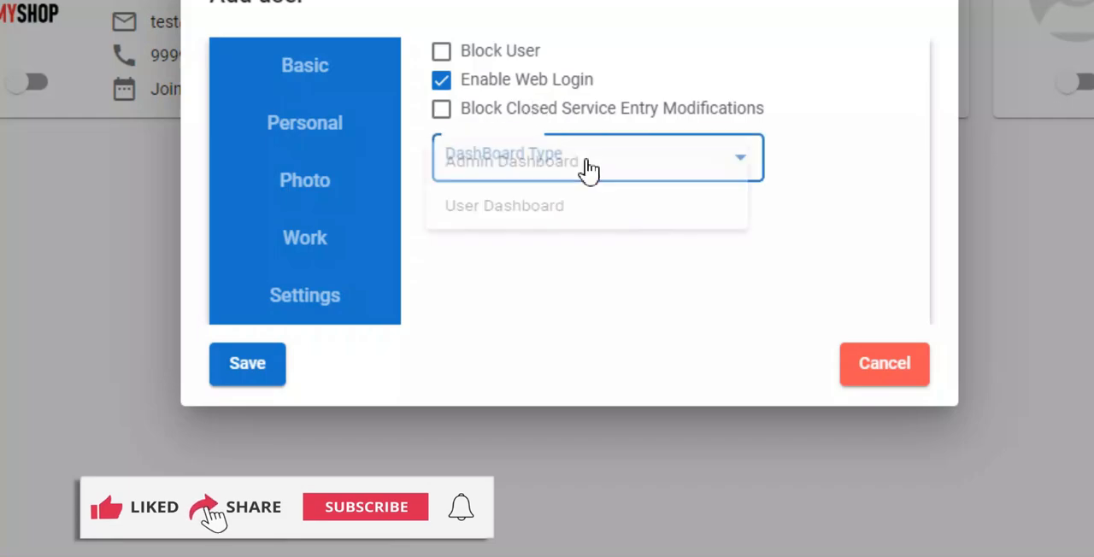
left_click(542, 212)
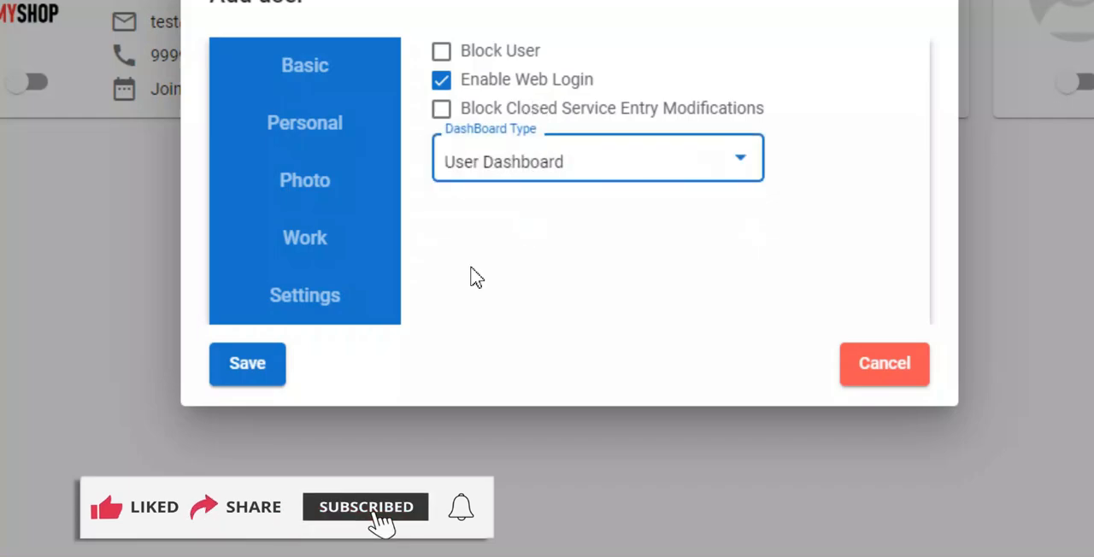
left_click(256, 385)
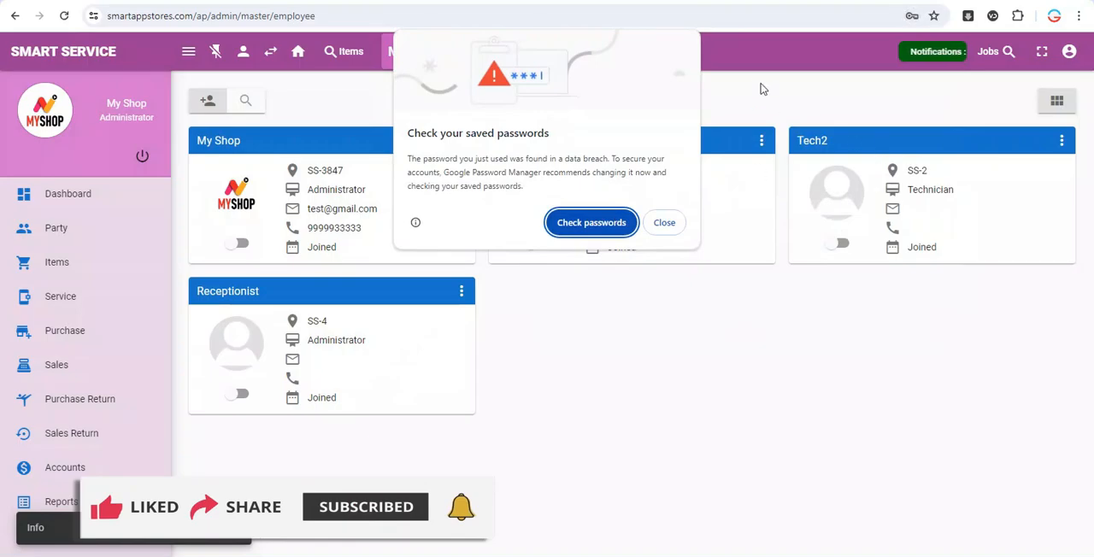
left_click(664, 222)
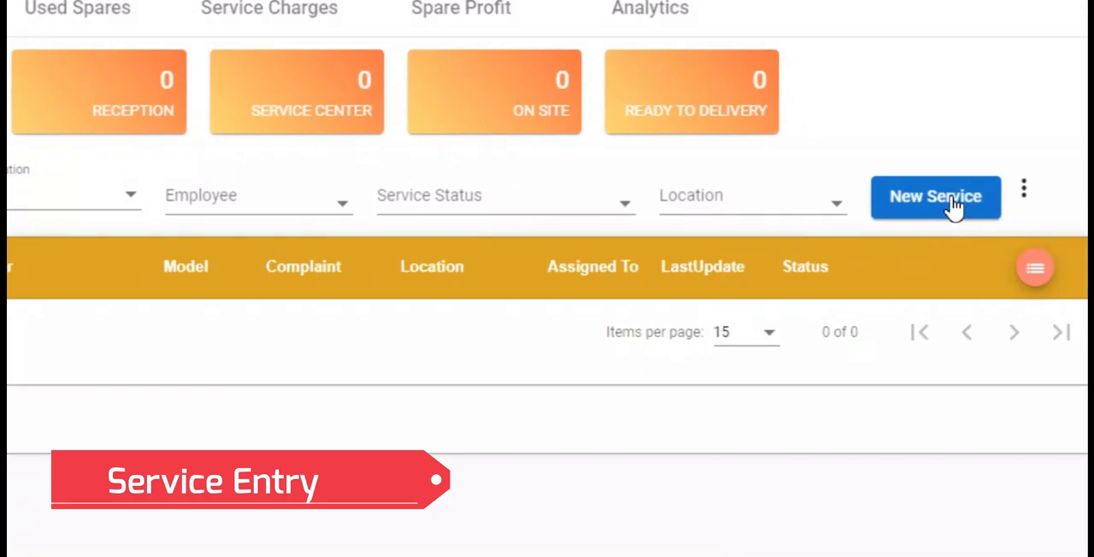
- Start a new service entry and create a new customer party with the customer's name and mobile number
left_click(962, 210)
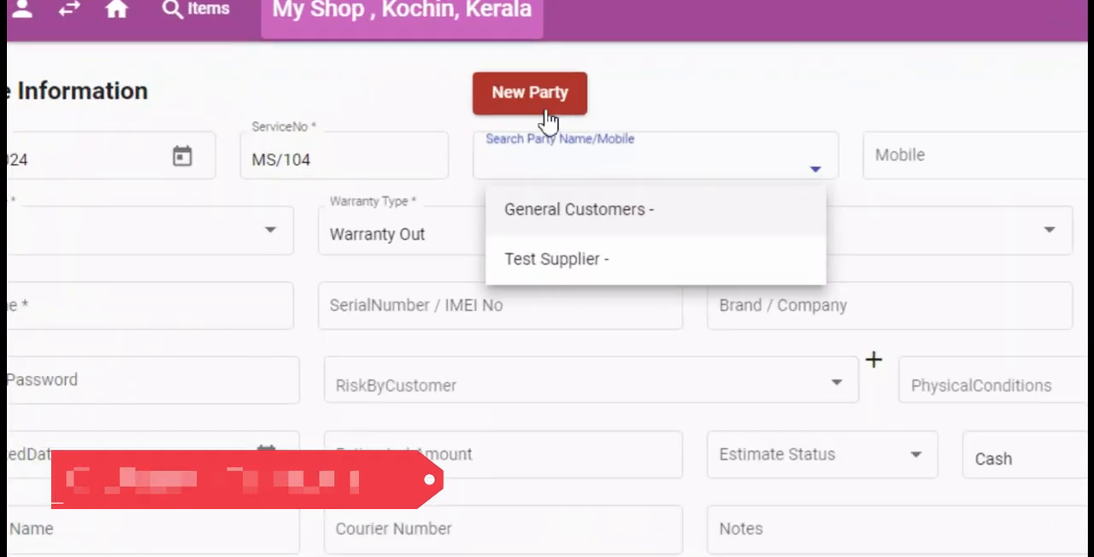
left_click(541, 106)
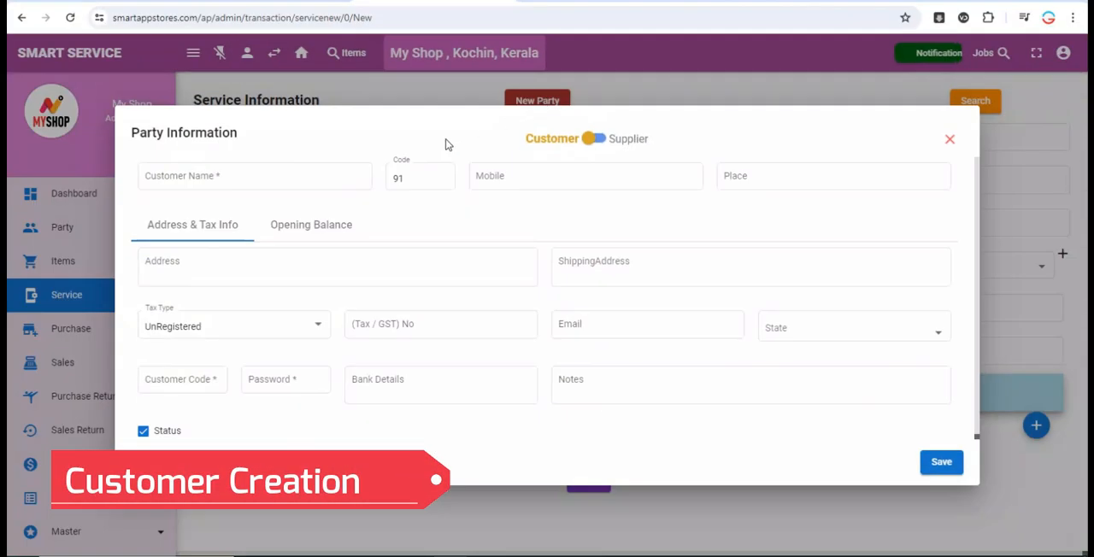
left_click(292, 177)
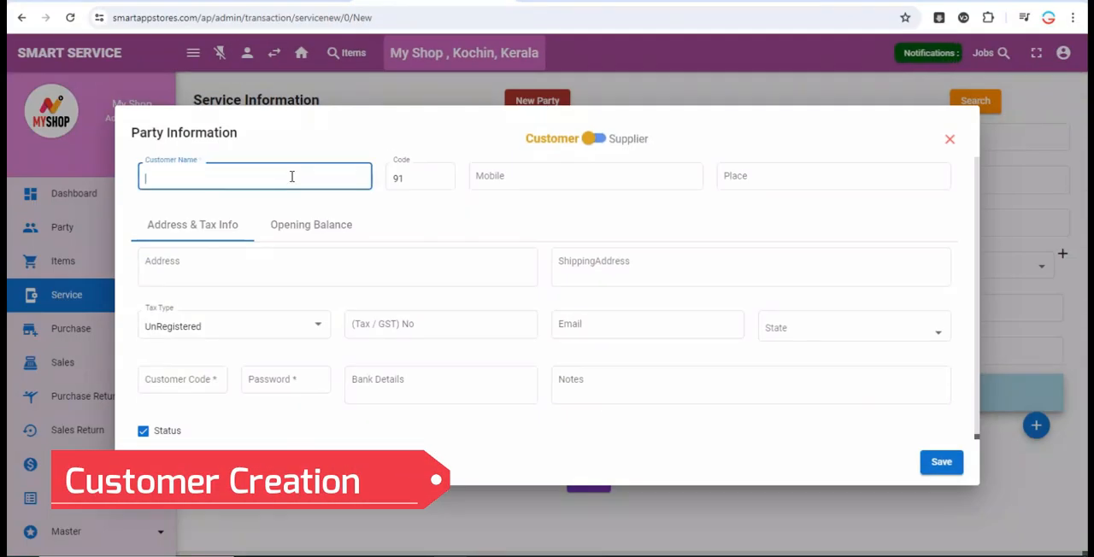
type("Arun")
key("Tab")
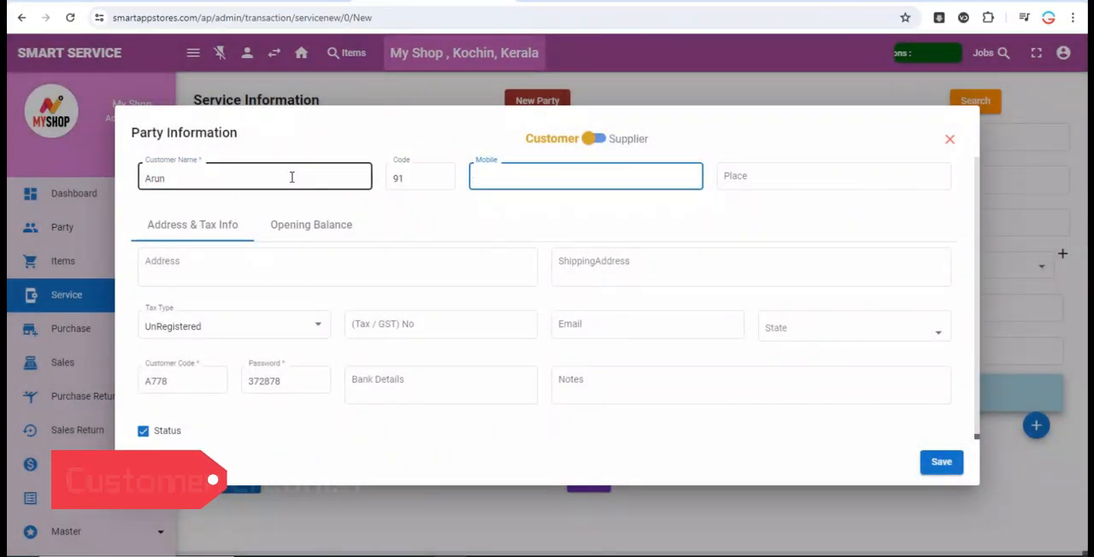
key("Tab")
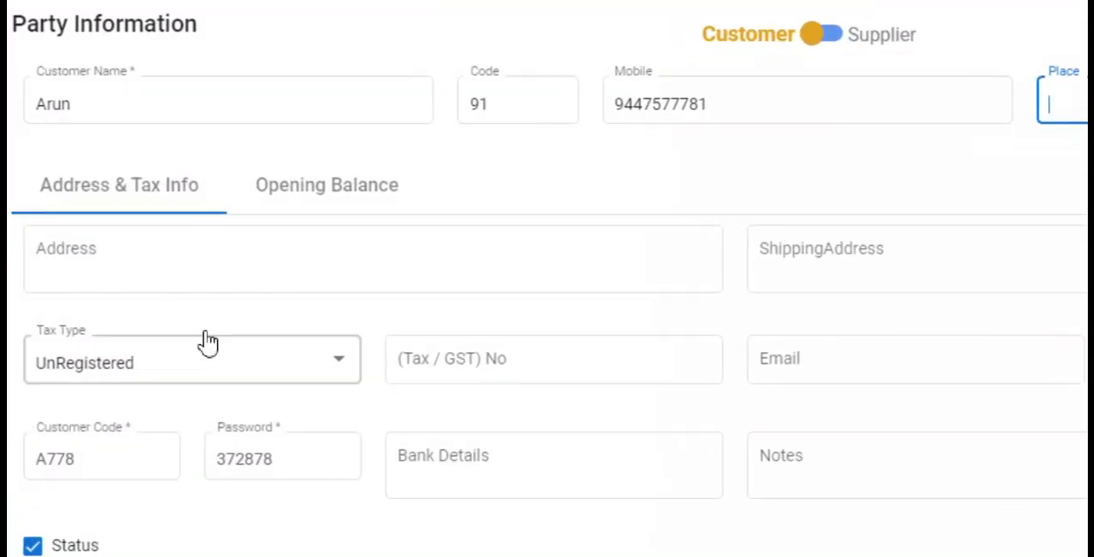
- Set the customer's opening balance to 2500 and save the party
left_click(311, 224)
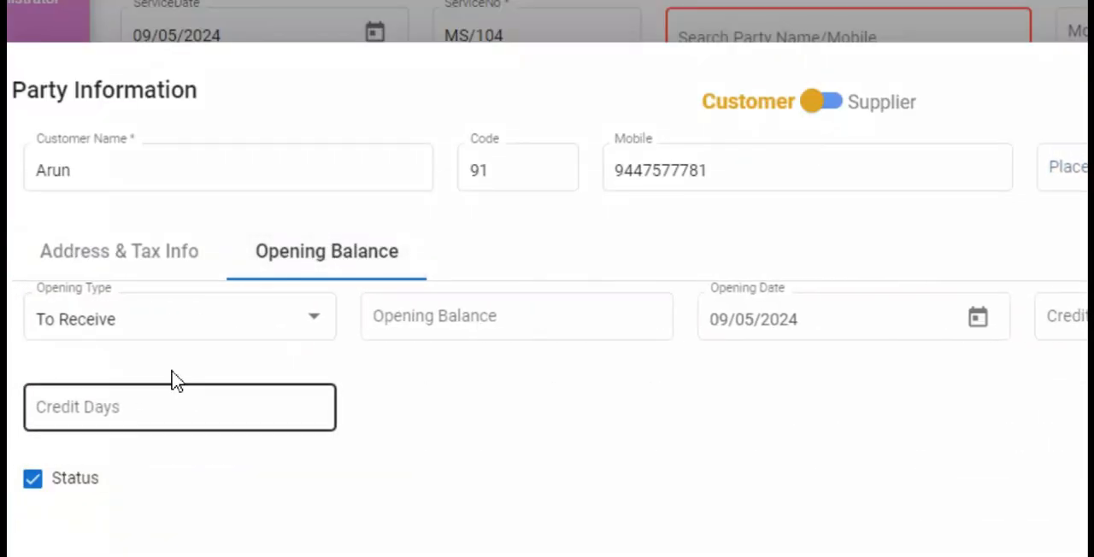
left_click(511, 321)
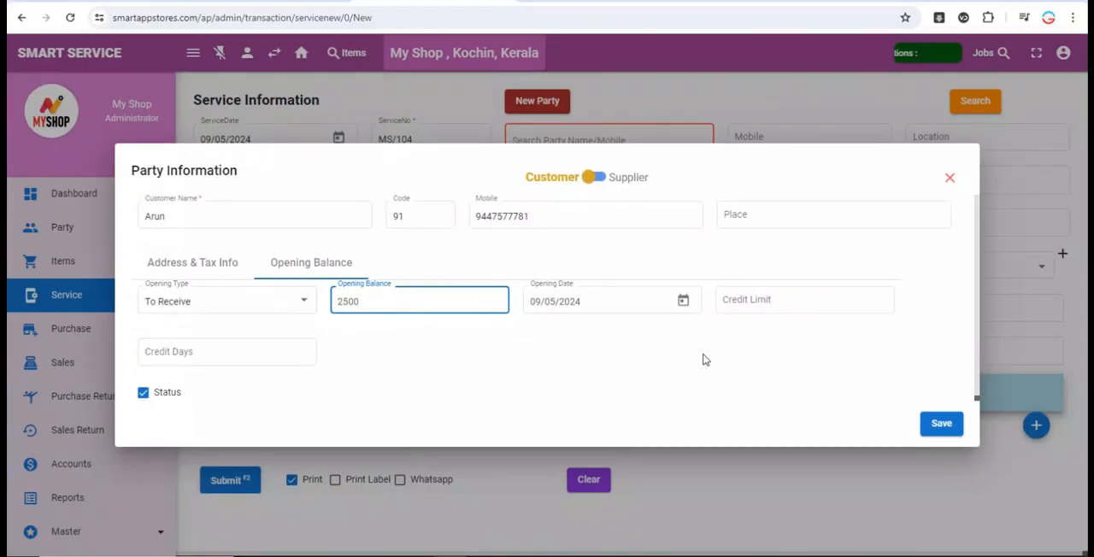
left_click(940, 424)
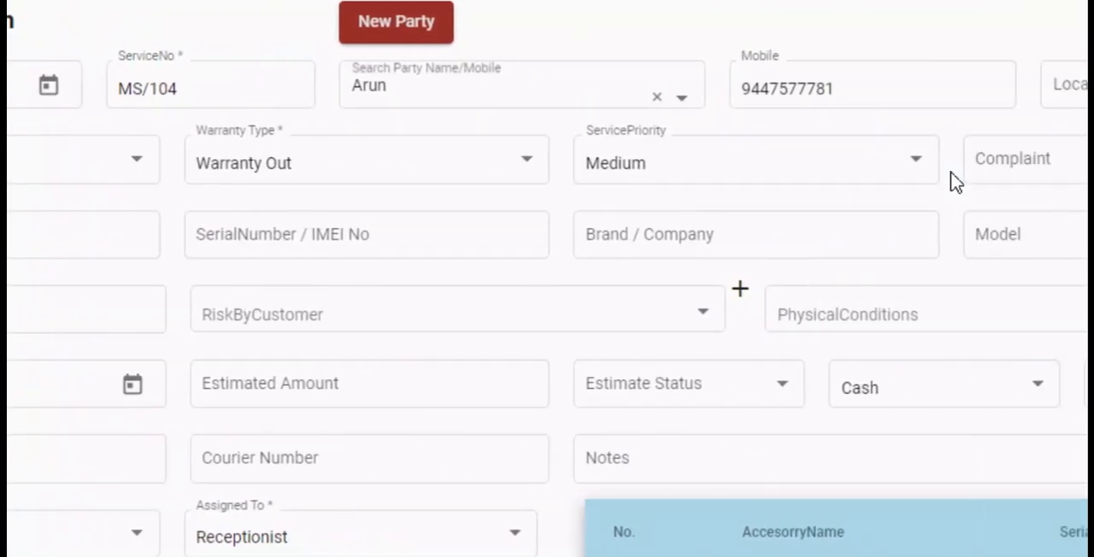
- Enter the complaint No Display, item name Mobile, serial number 323423, brand Apple and model 13 Pro
left_click(956, 169)
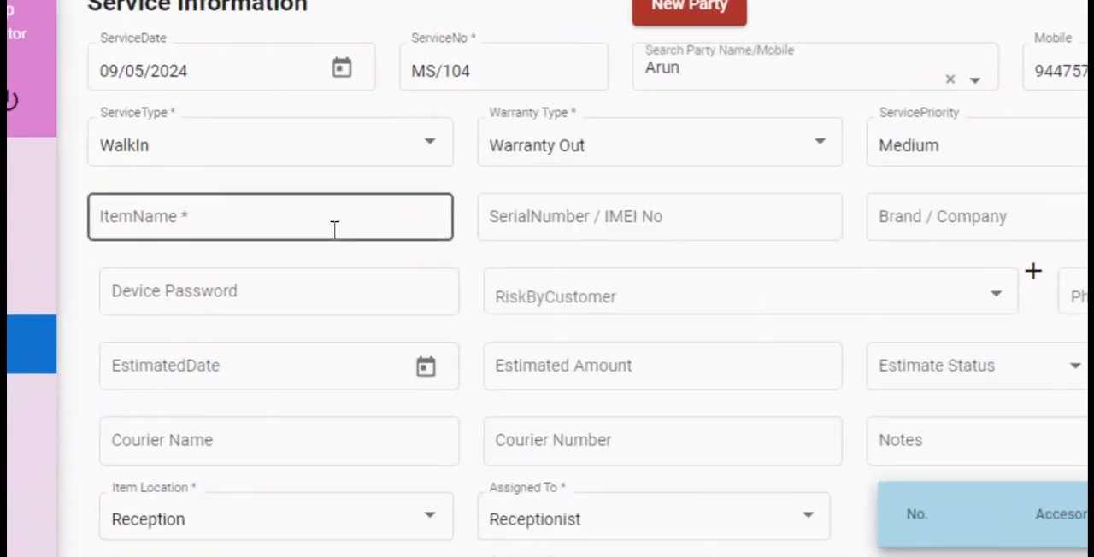
left_click(252, 232)
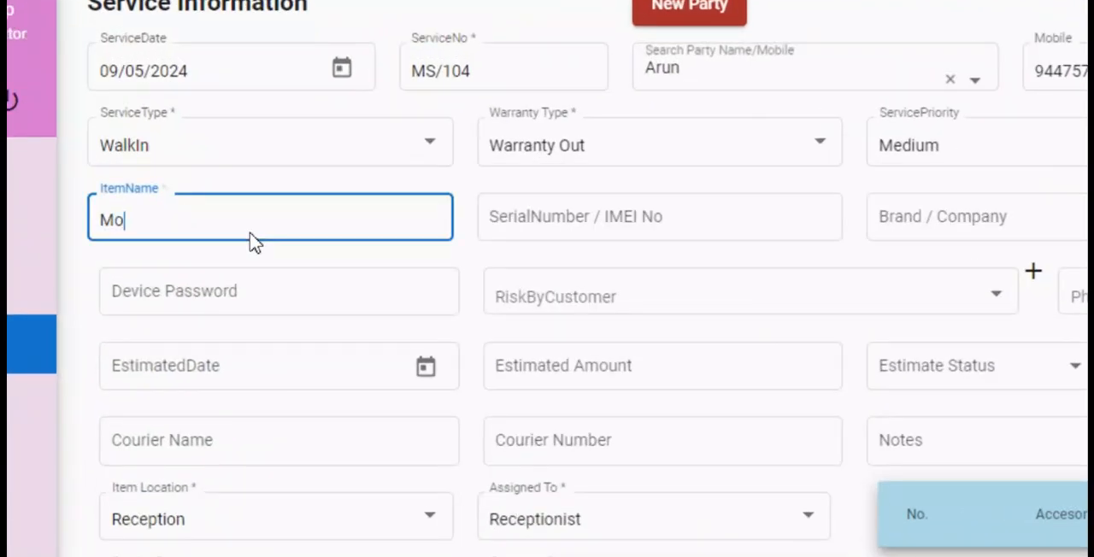
key("Tab")
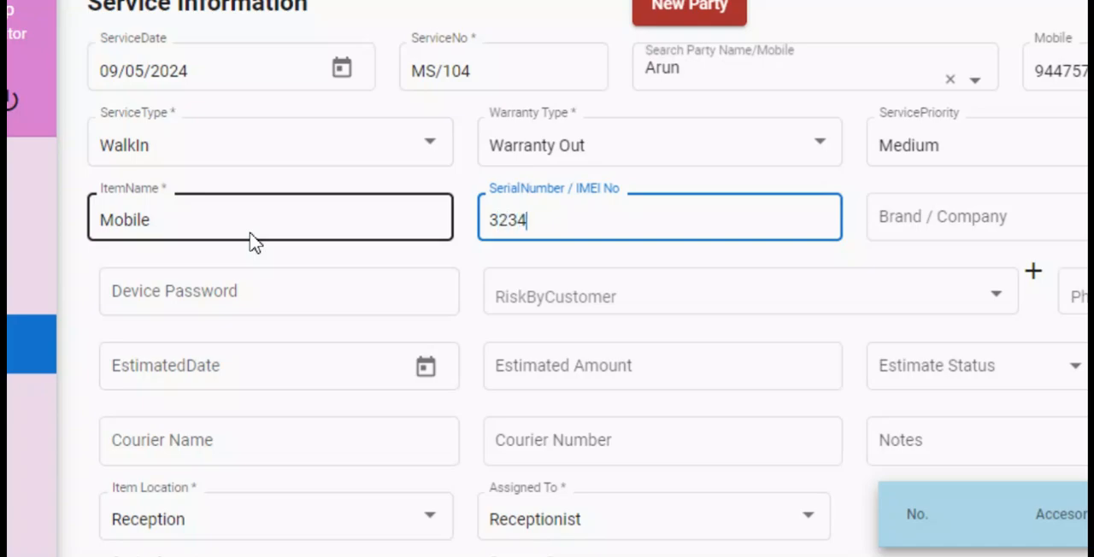
left_click(1060, 217)
type("App")
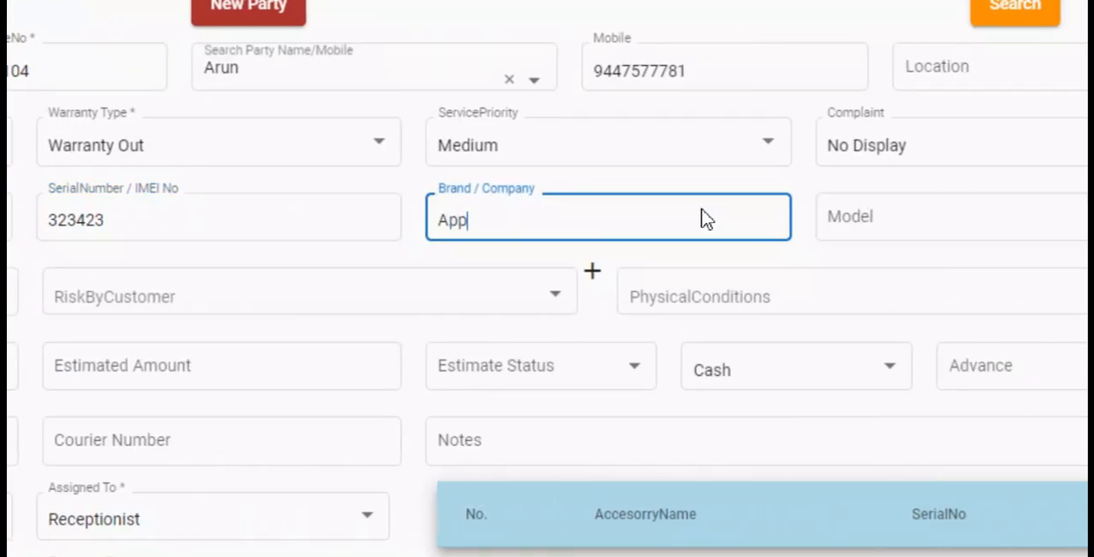
type("le")
key("Tab")
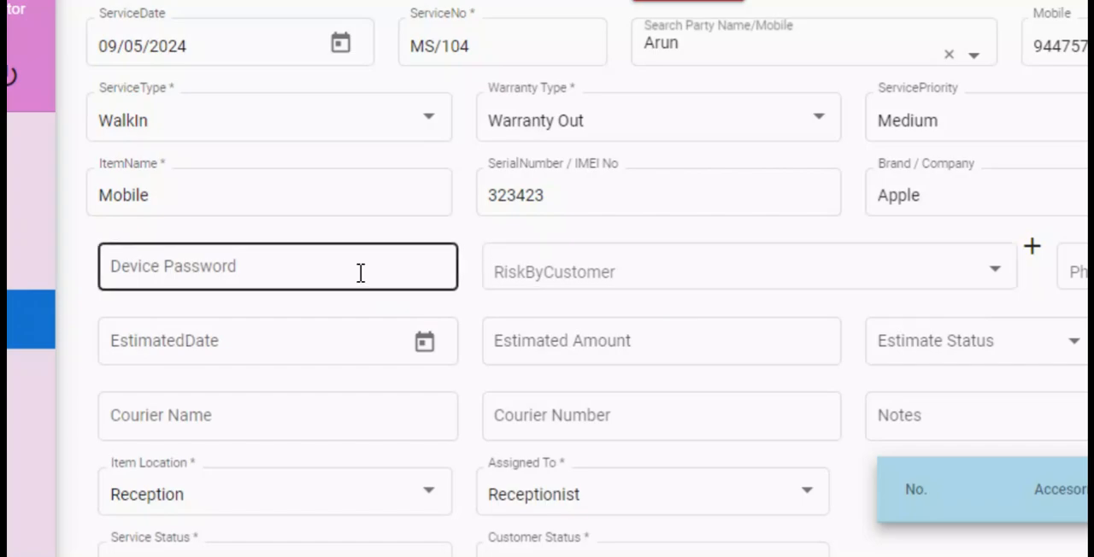
- Set the risks by customer to Data Lose and Battery Useless
left_click(657, 279)
left_click(634, 335)
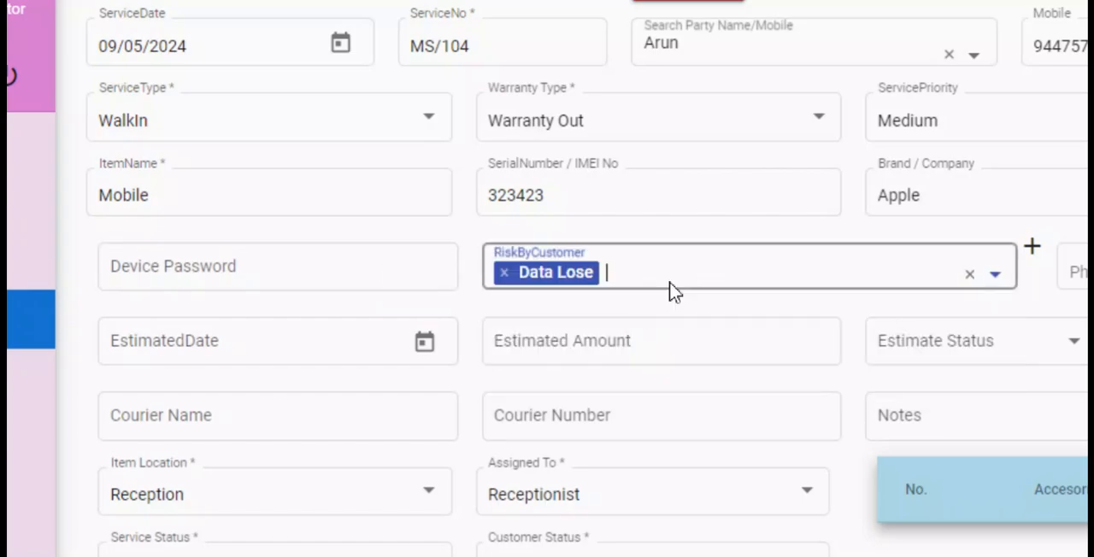
left_click(672, 289)
left_click(616, 369)
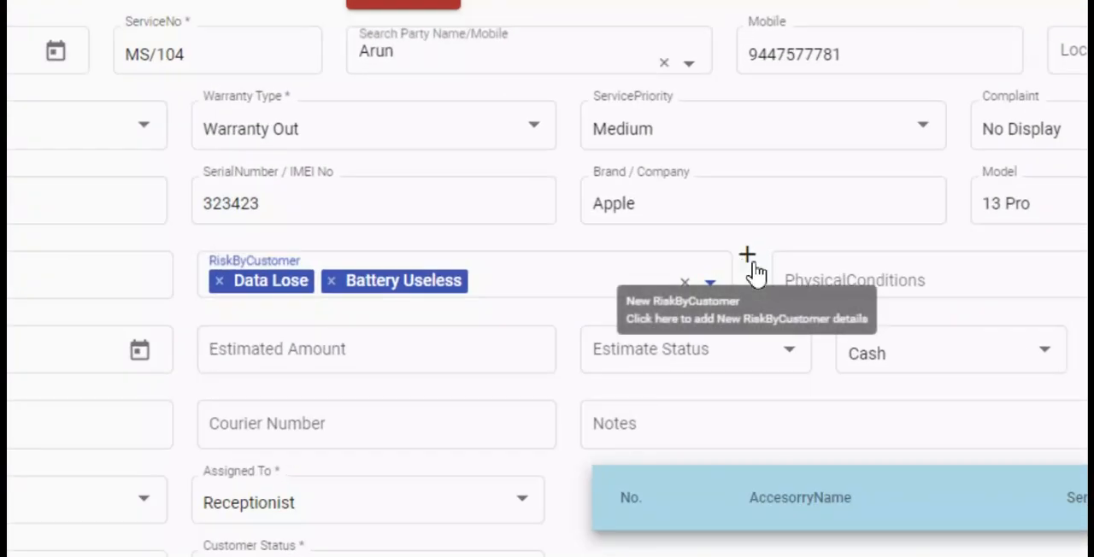
left_click(994, 248)
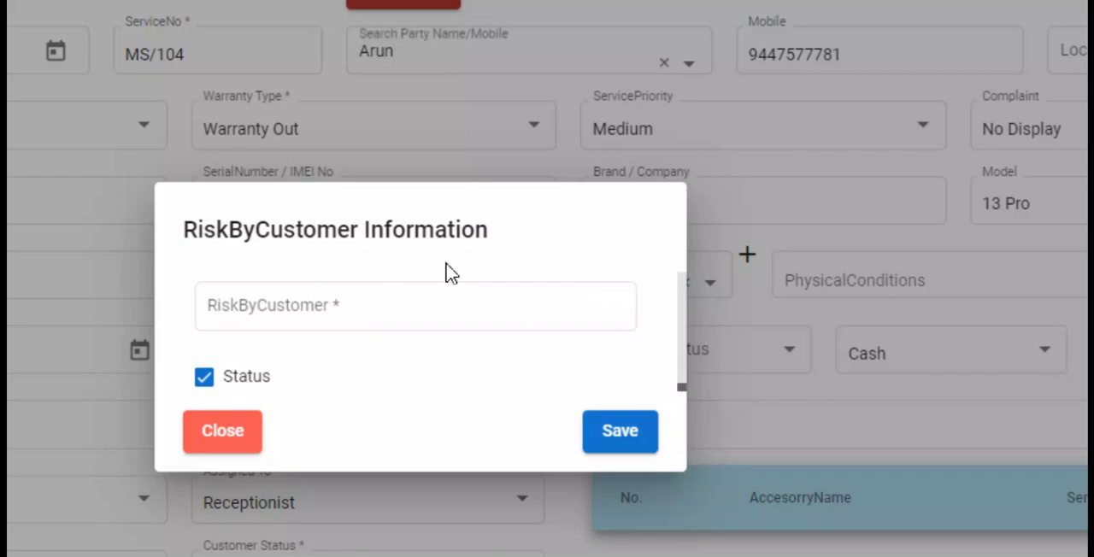
left_click(1000, 339)
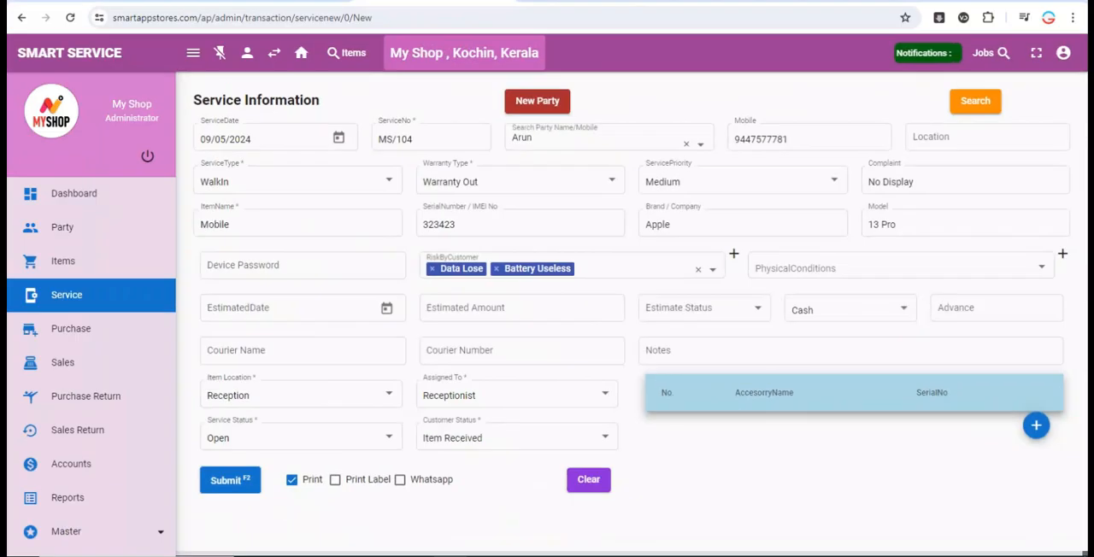
- Set the device's physical conditions to Broken, Scraches and Bend
left_click(1077, 278)
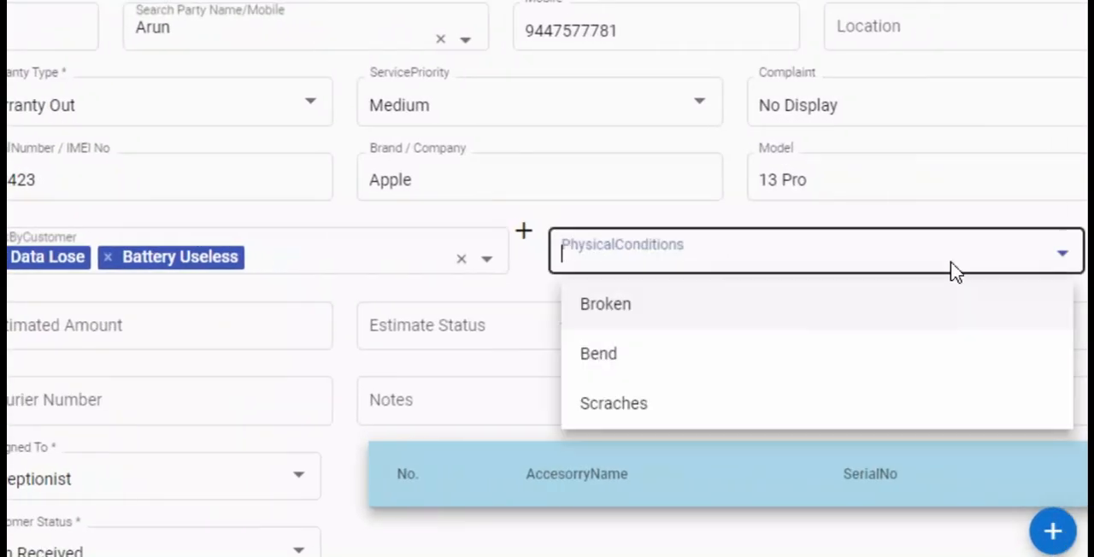
left_click(826, 341)
left_click(761, 261)
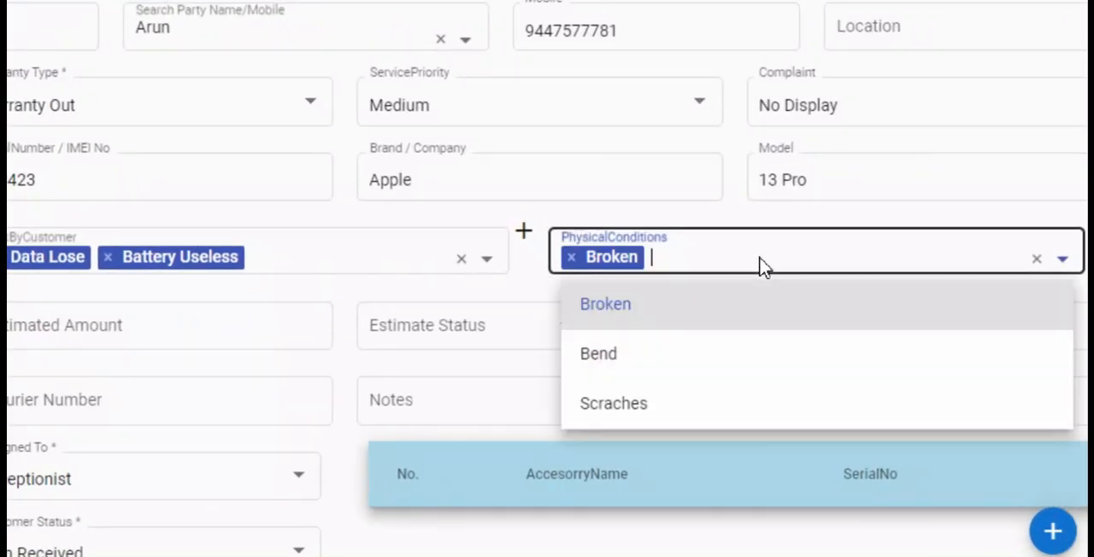
left_click(664, 399)
left_click(737, 263)
left_click(795, 353)
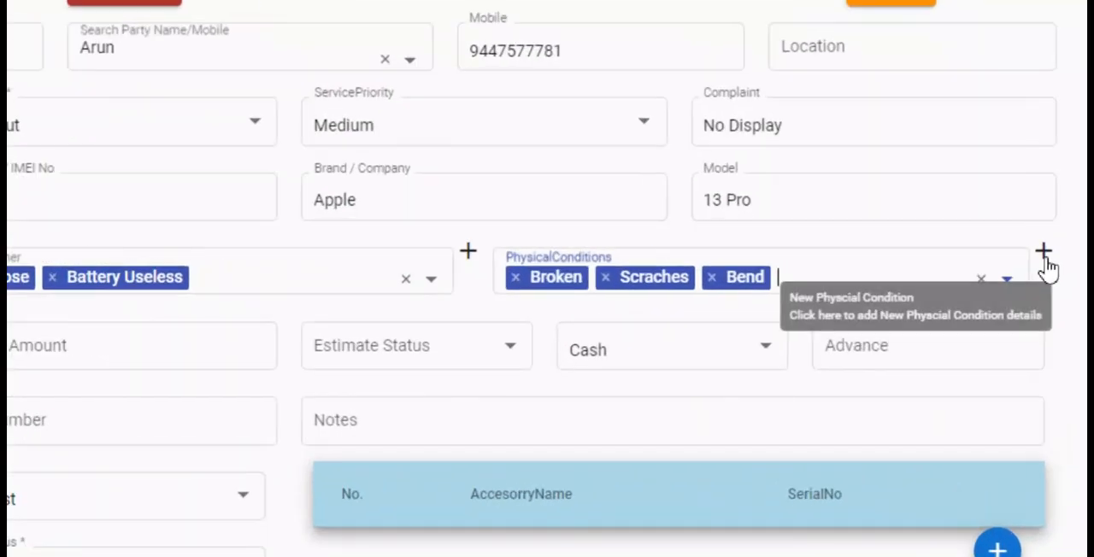
left_click(1042, 253)
left_click(180, 424)
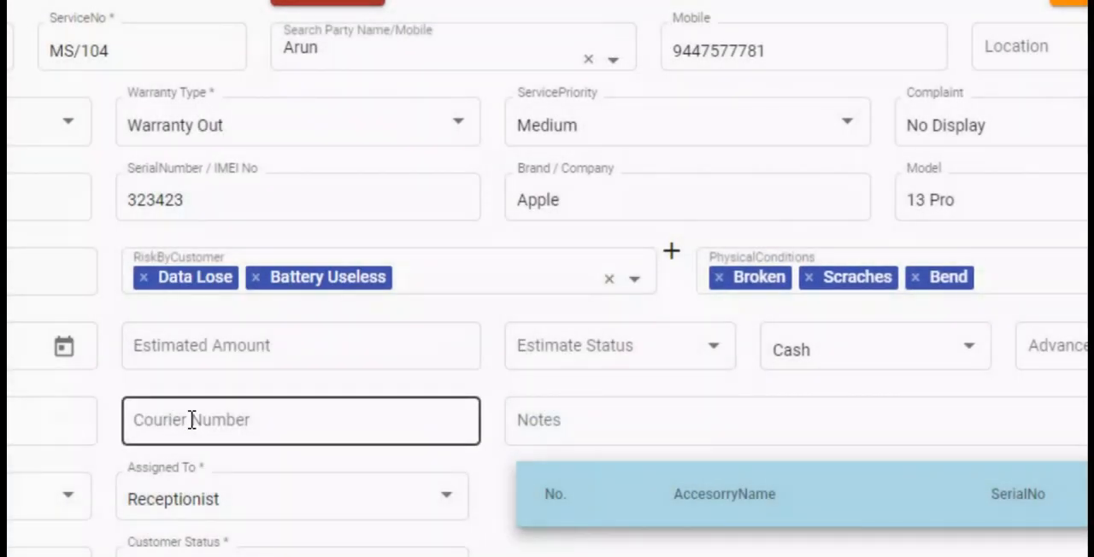
- Set the estimated date to 11/05/2024 and the estimated amount to 3000
left_click(387, 310)
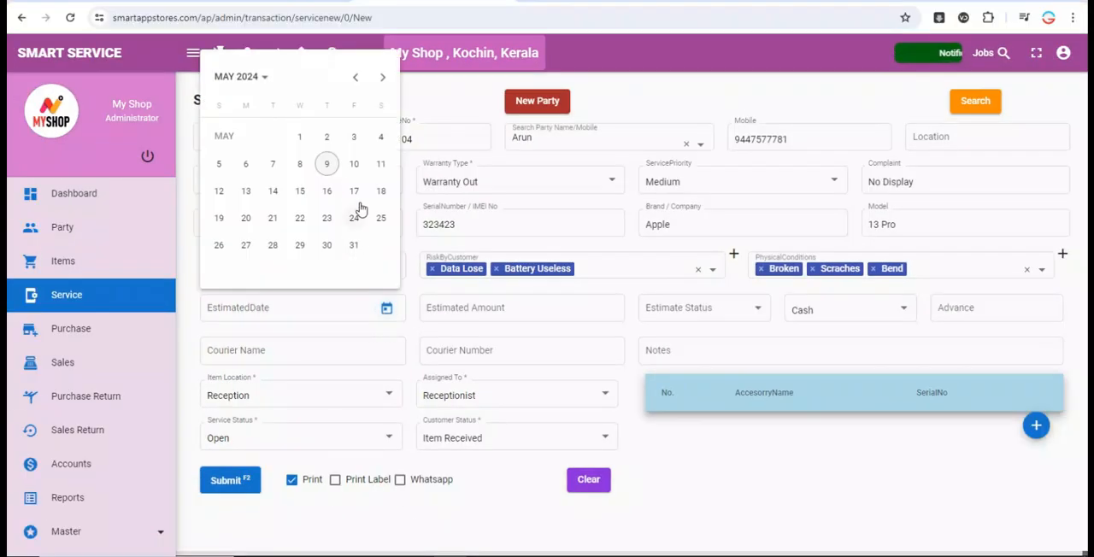
left_click(381, 171)
left_click(518, 307)
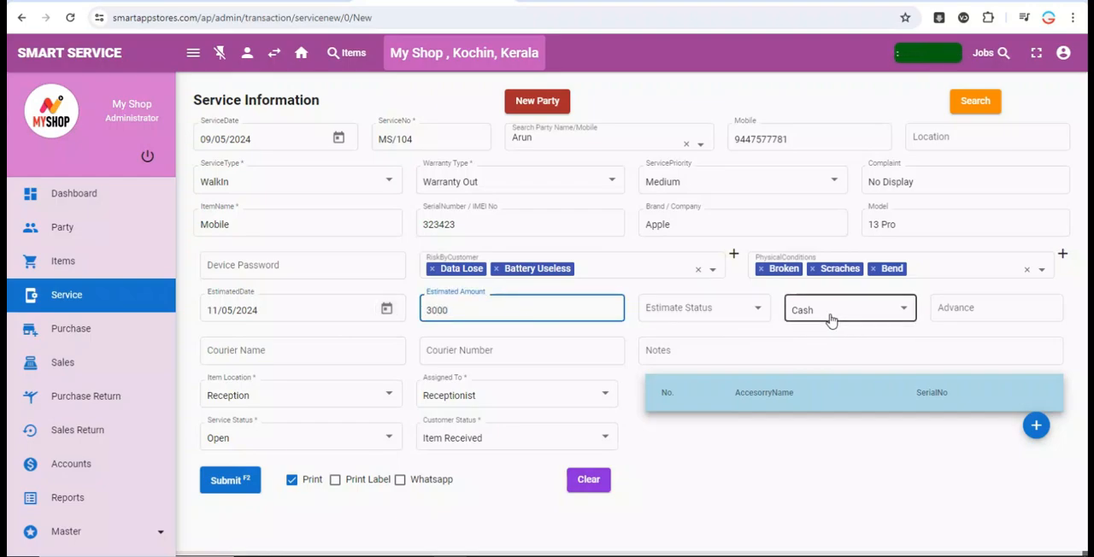
- Review the estimate status and payment options, keep Cash as the payment mode and enter an advance of 500
left_click(756, 309)
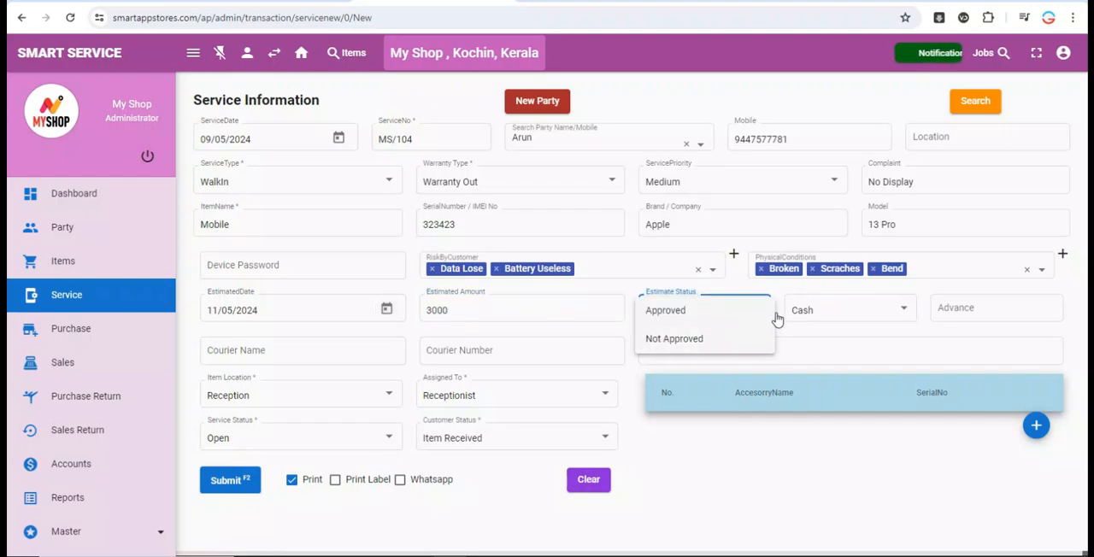
left_click(911, 308)
left_click(855, 309)
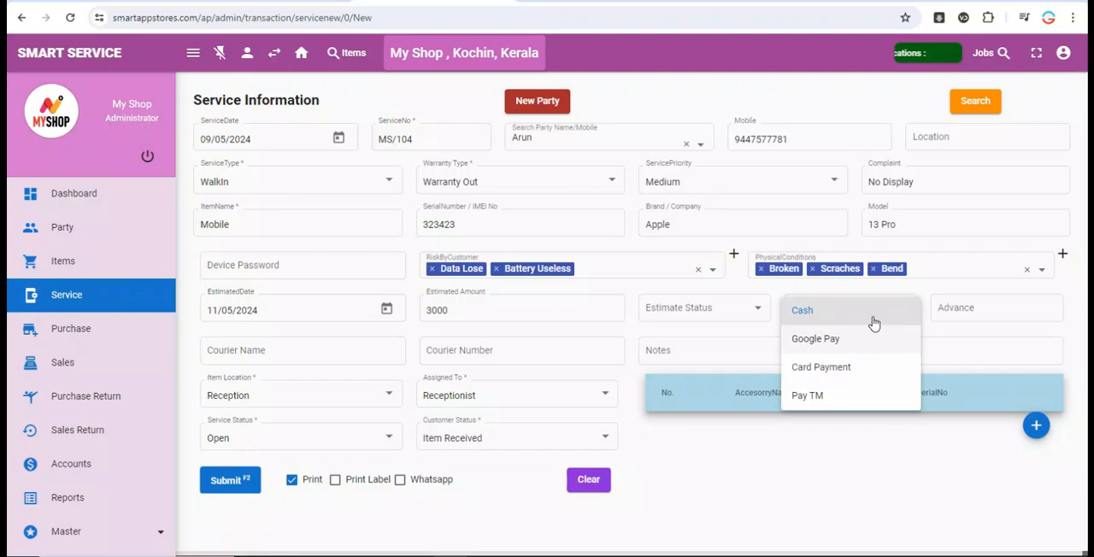
left_click(994, 309)
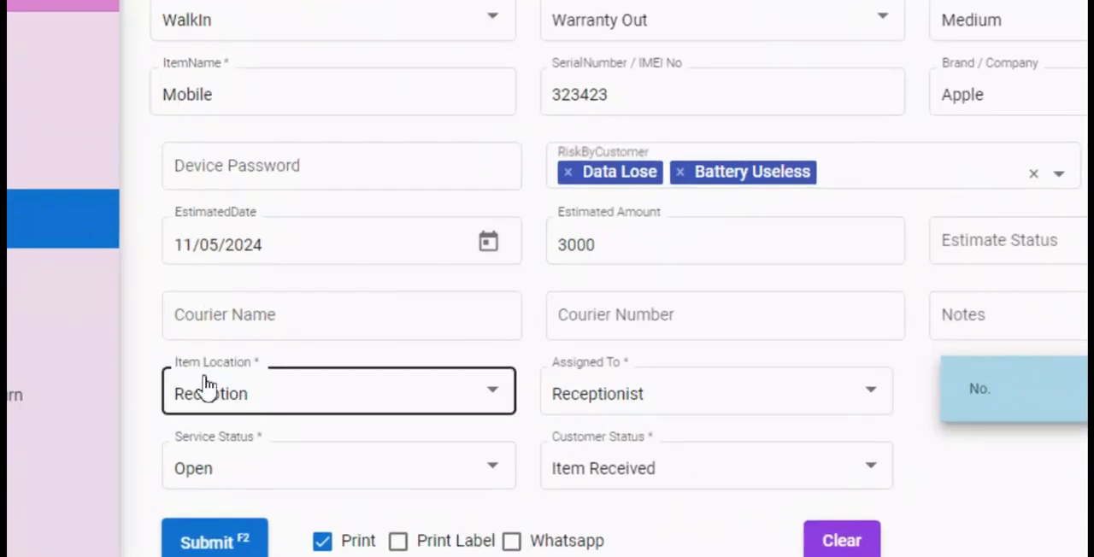
- Assign the service to Receptionist and add an accessory row with the name Charger
left_click(688, 405)
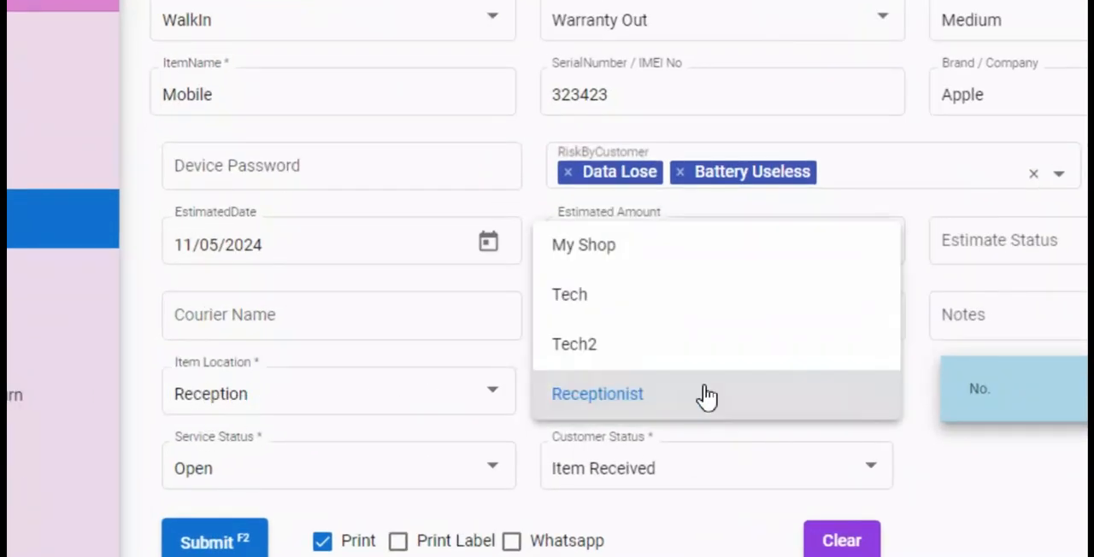
left_click(717, 402)
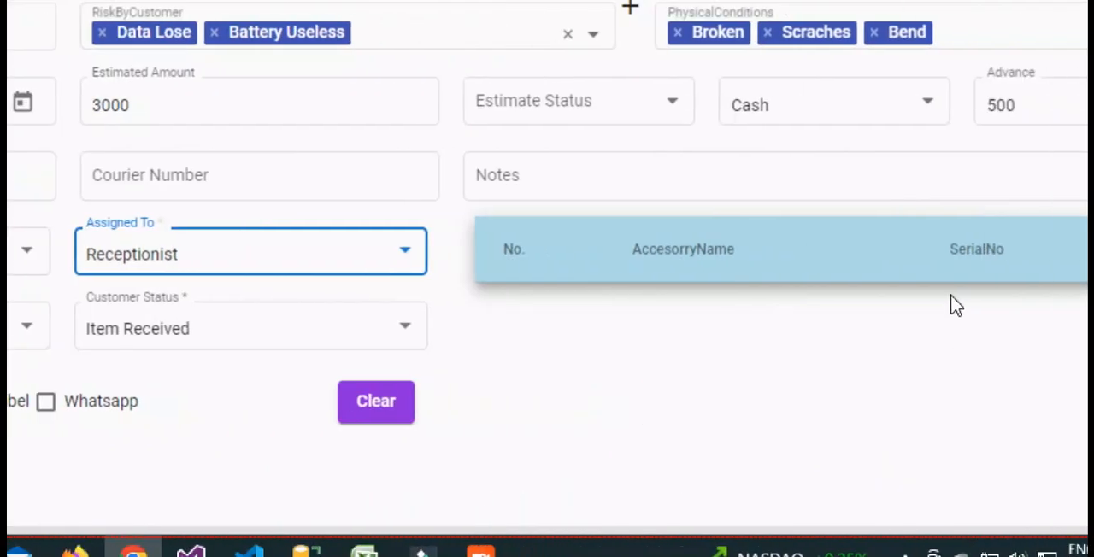
left_click(997, 307)
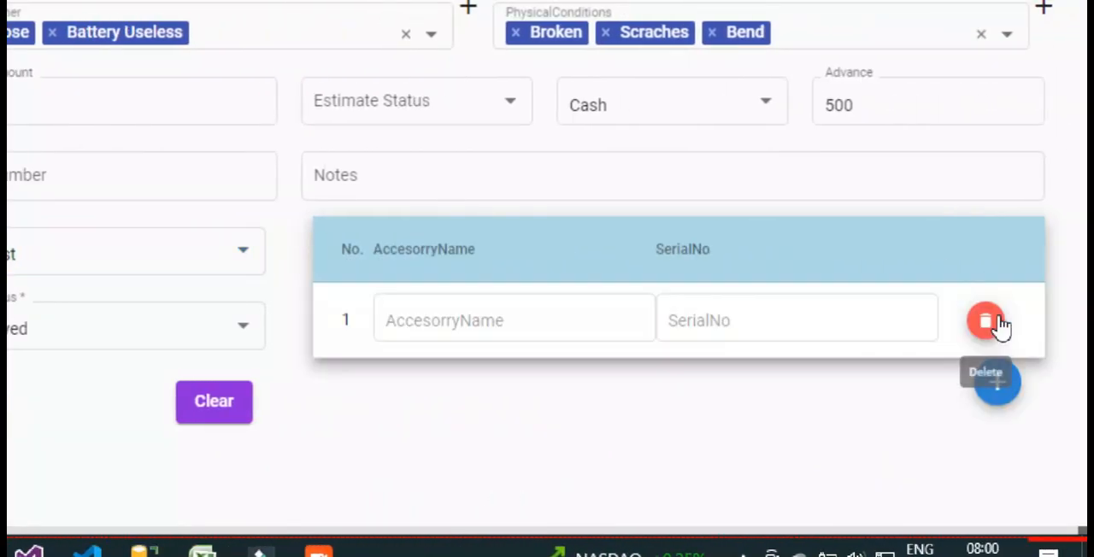
left_click(520, 325)
type("Charger")
key("Tab")
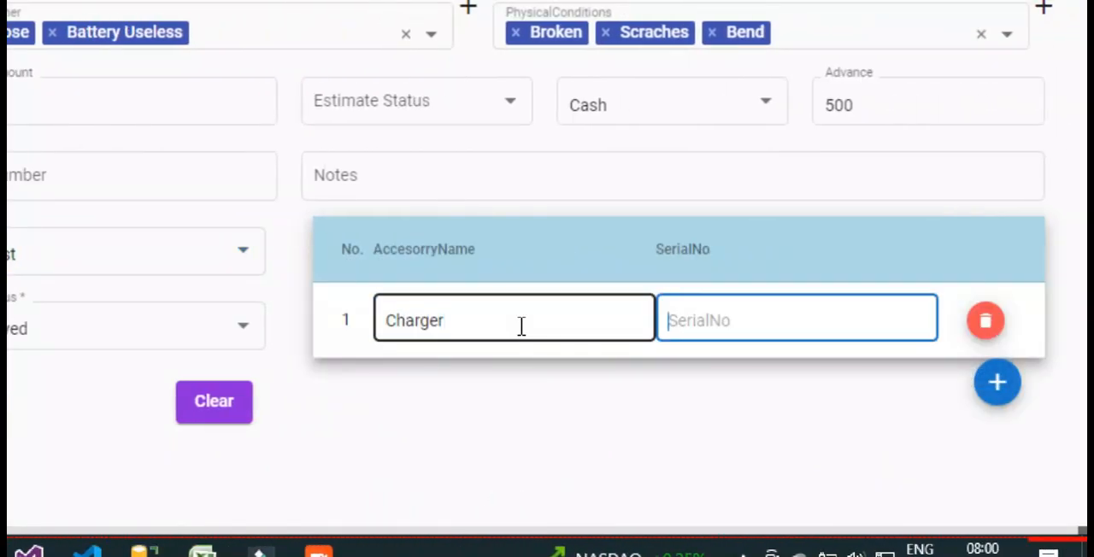
- Set the Charger accessory's serial number to 234234, and add a second accessory row and delete it
type("234234")
left_click(996, 382)
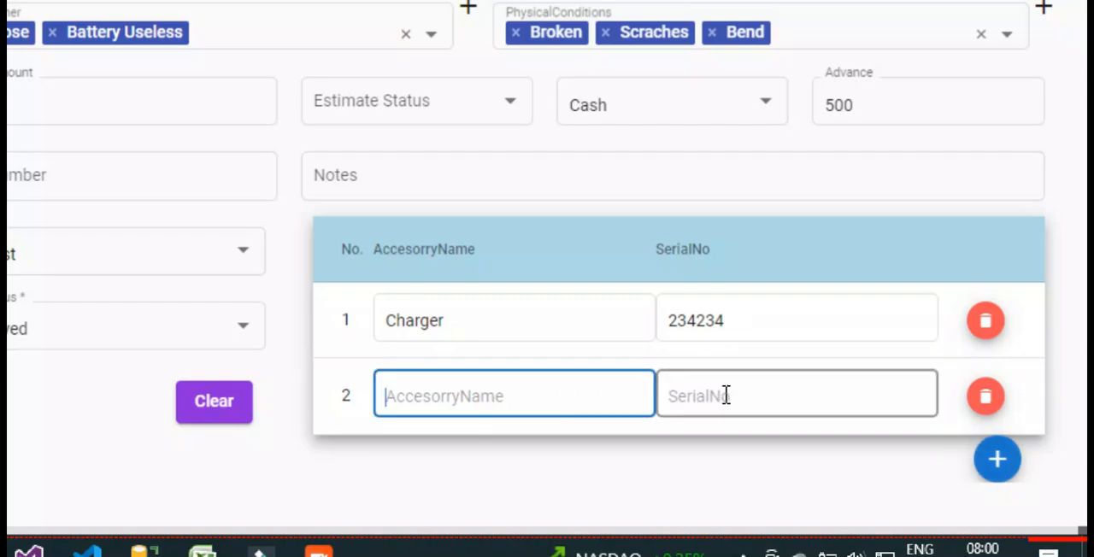
left_click(984, 396)
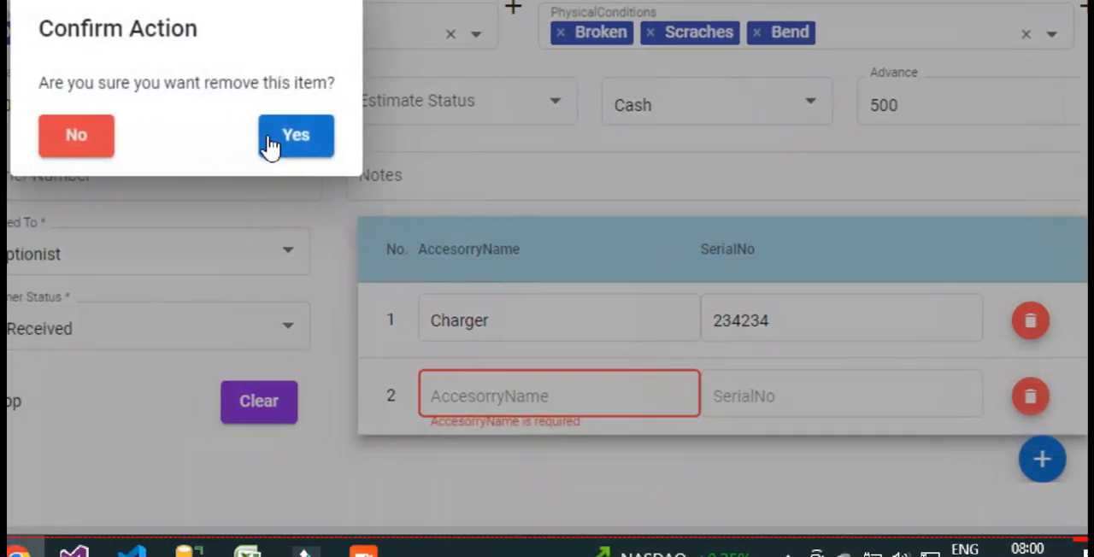
- Enable Print Label and Whatsapp alongside Print and submit the service entry
left_click(291, 137)
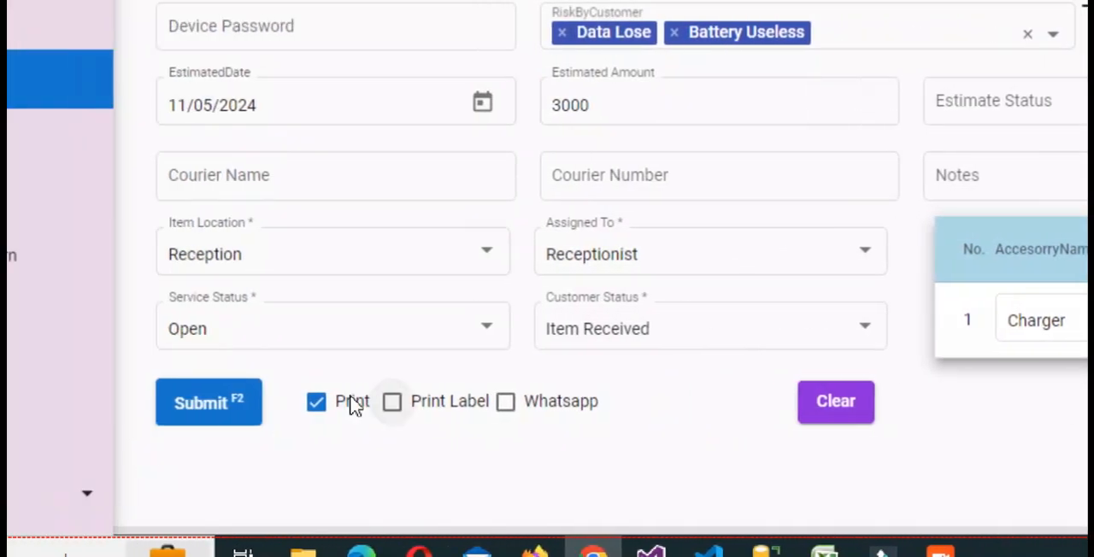
left_click(439, 410)
left_click(537, 412)
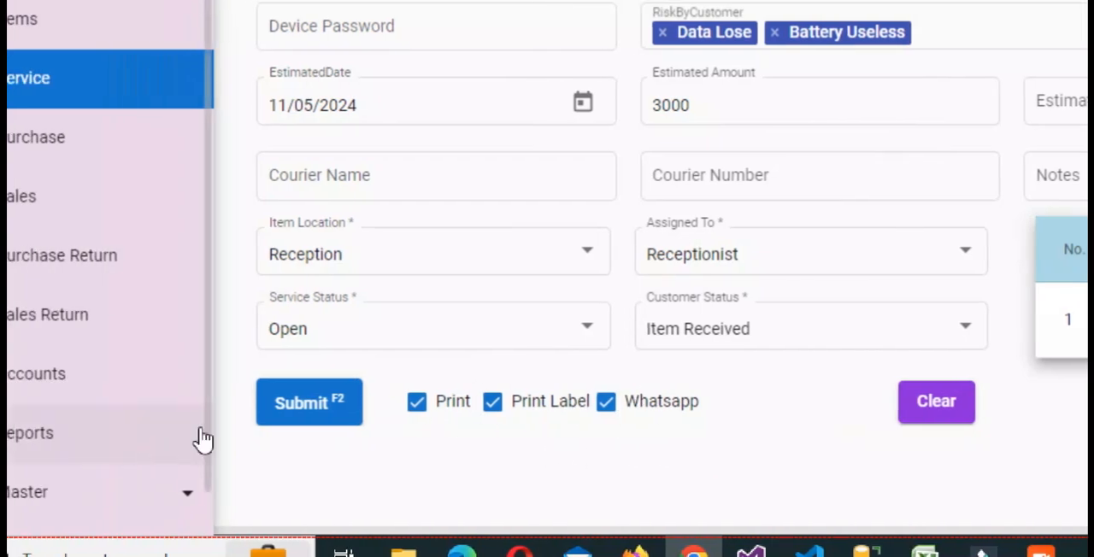
left_click(204, 404)
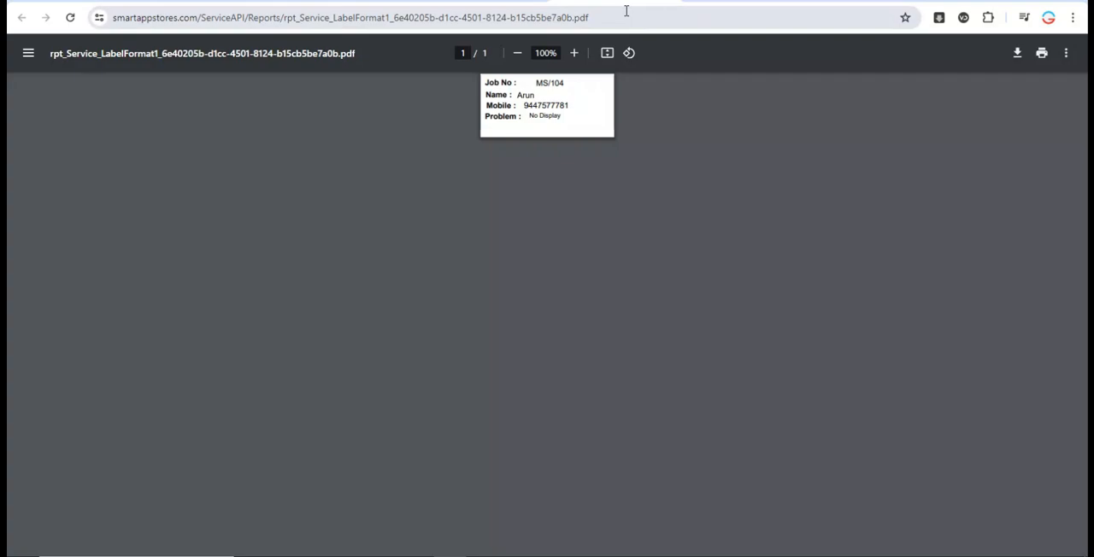
- Examine the generated work order PDF, including customer, device, service, accessory and estimate details
left_click(668, 1)
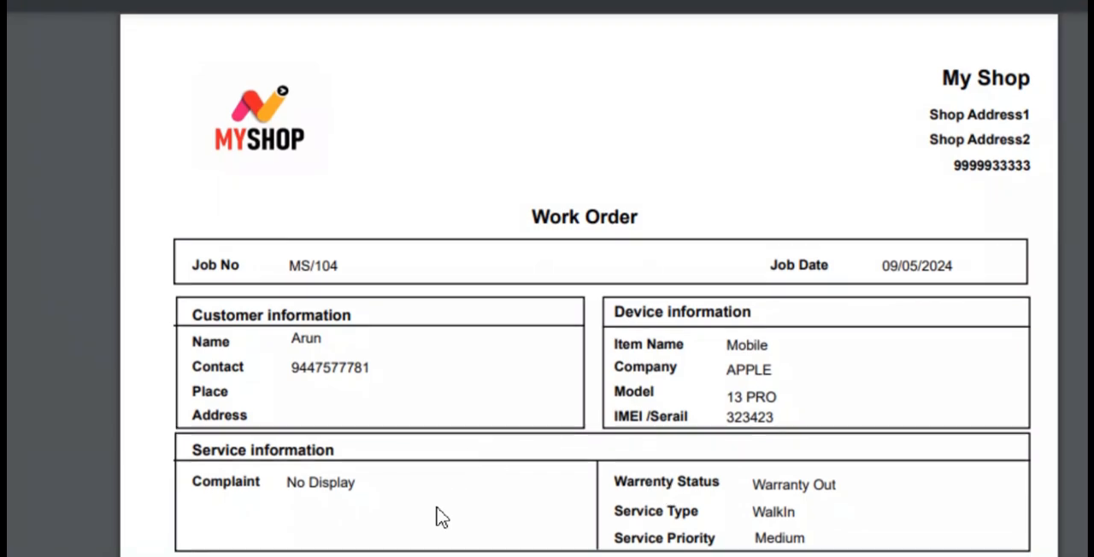
scroll(440, 517, "down", 5)
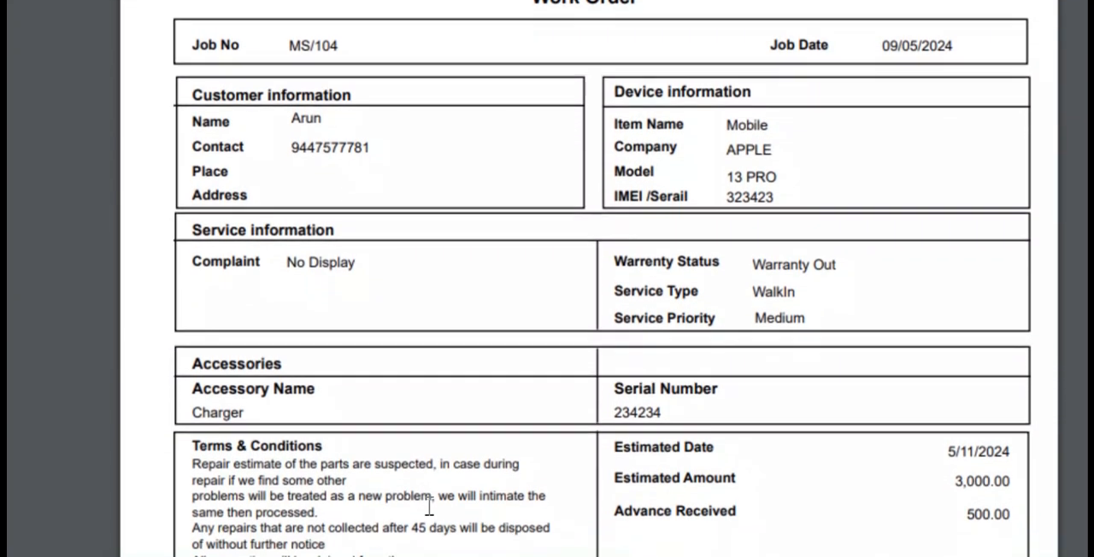
scroll(430, 508, "down", 2)
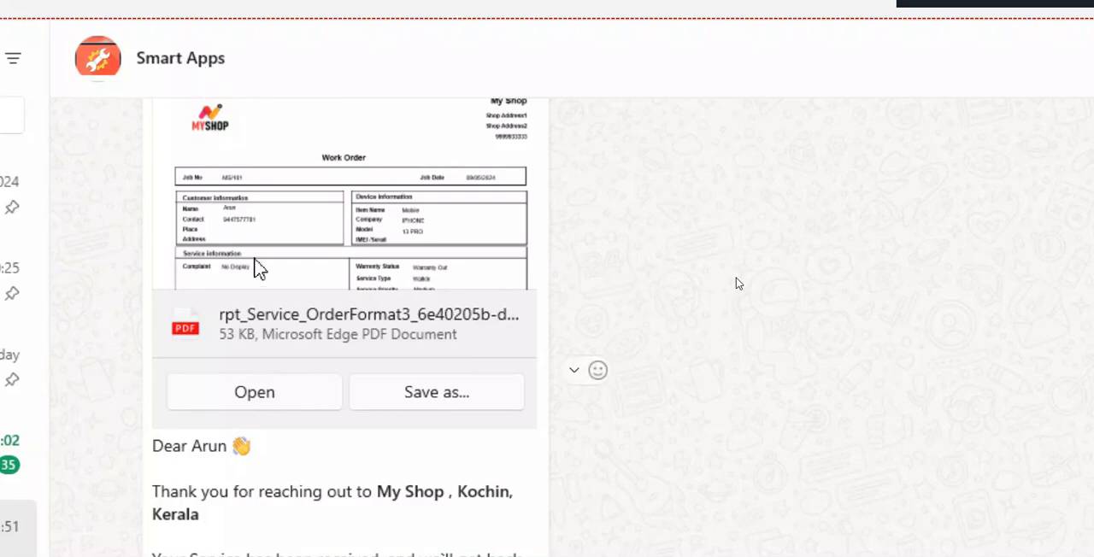
- Switch to the Smart Apps chat in WhatsApp and read the service receipt and status update messages
scroll(261, 269, "up", 2)
scroll(273, 341, "down", 2)
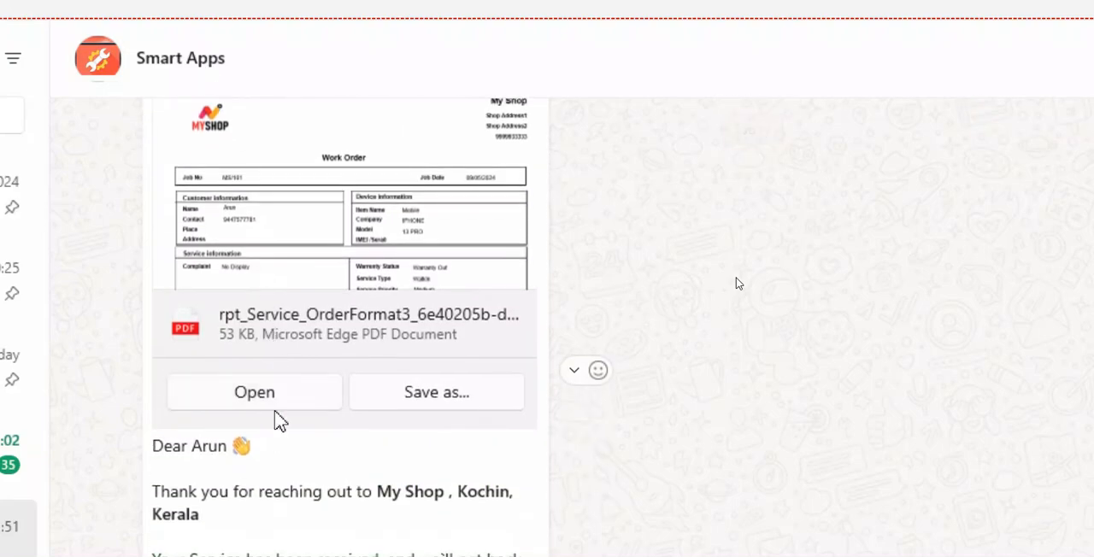
scroll(274, 439, "down", 3)
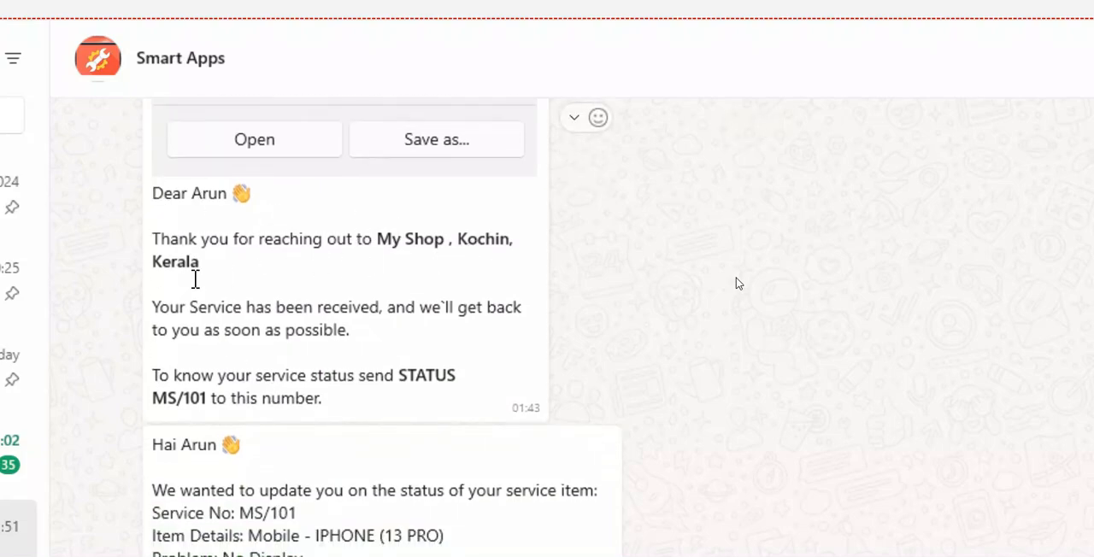
scroll(248, 383, "down", 2)
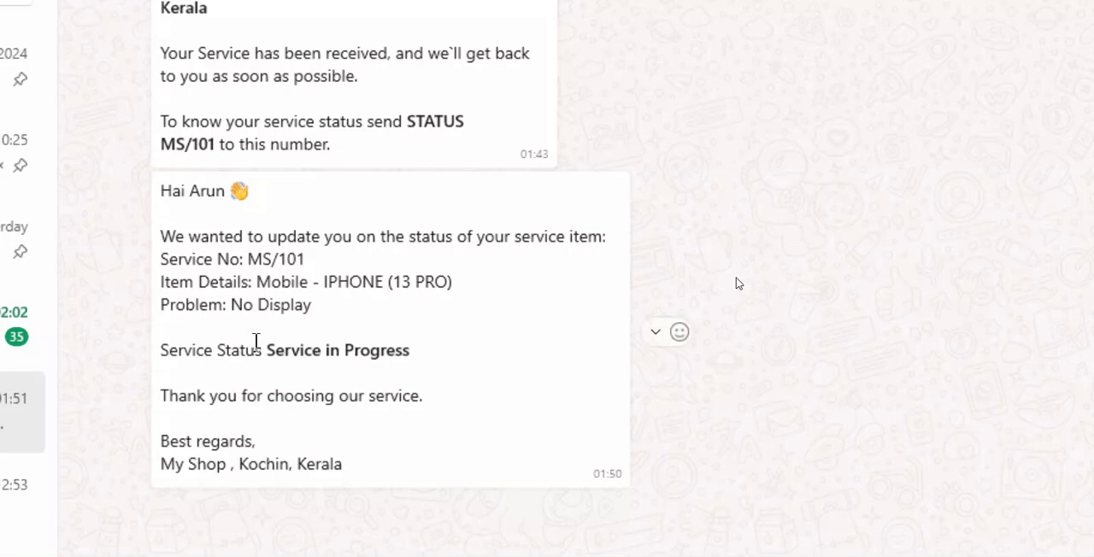
left_click_drag(261, 349, 422, 347)
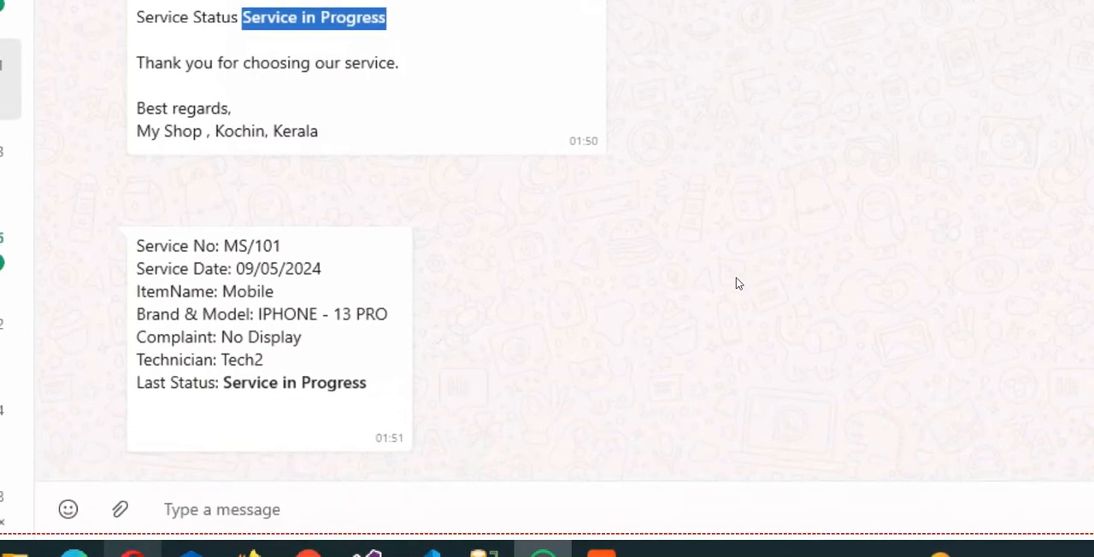
- Send the message "Status" in the Smart Apps chat to request the service status
left_click(206, 505)
type("Stat")
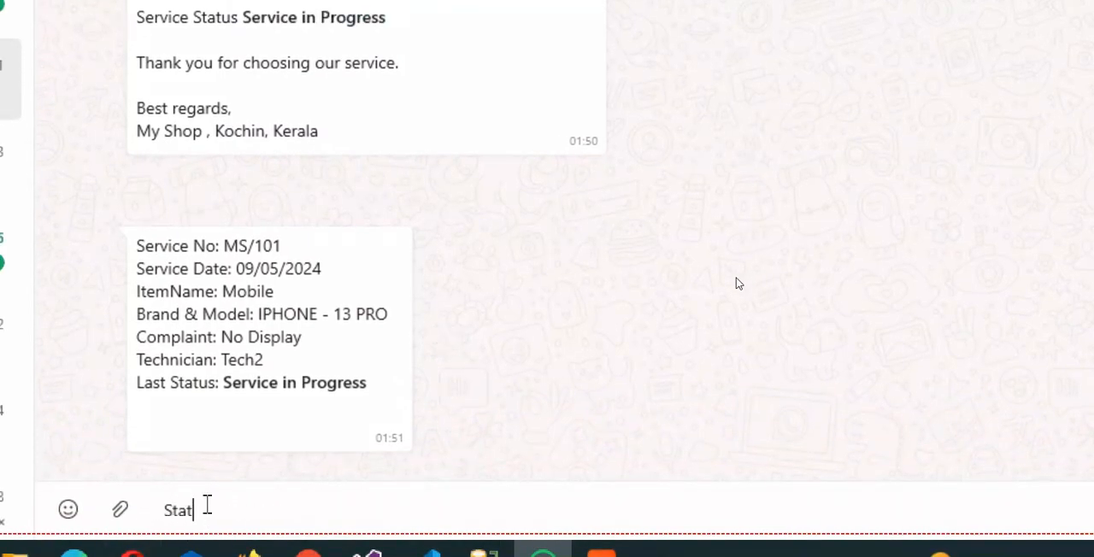
type("us")
key("Return")
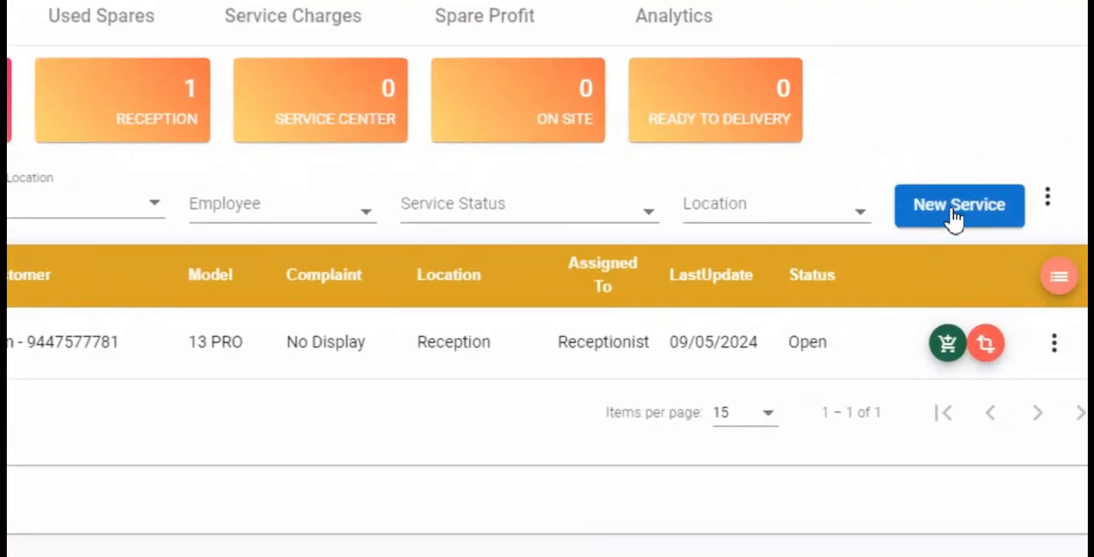
- Switch back to Smart Service, start a new service entry and save a new customer with the customer's name and mobile number
left_click(945, 207)
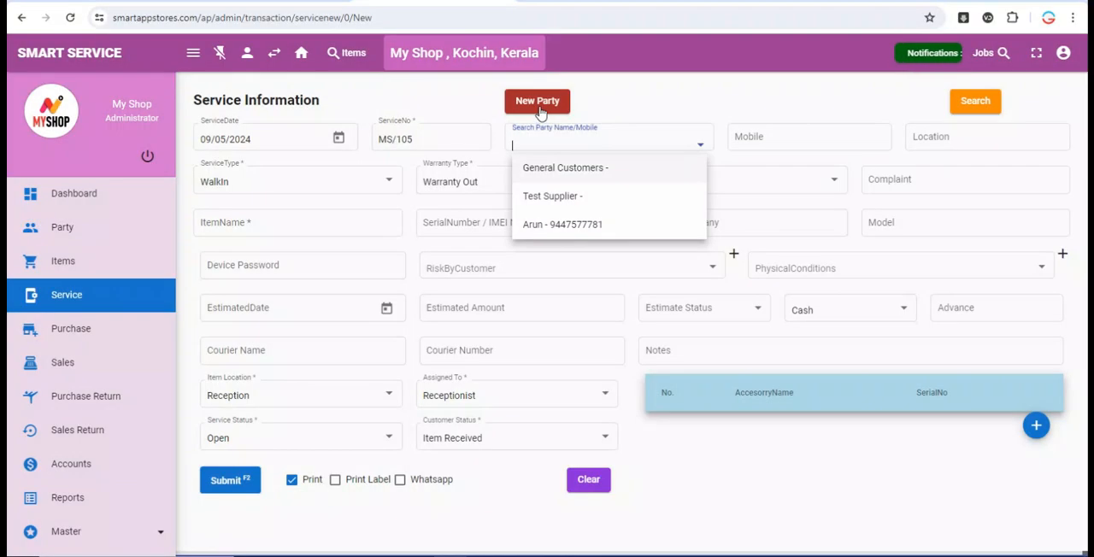
left_click(531, 98)
left_click(109, 229)
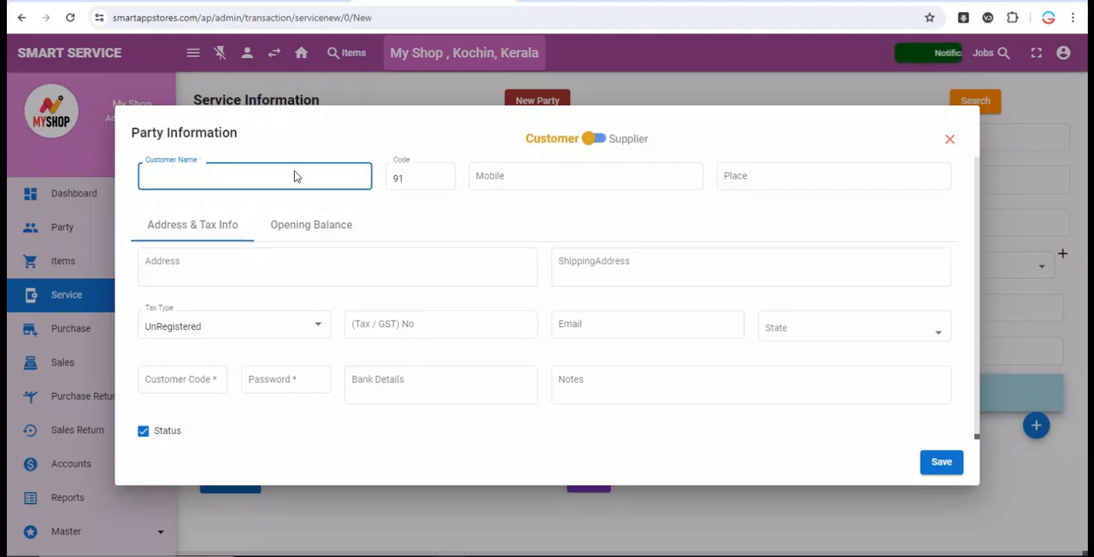
type("Muhammad")
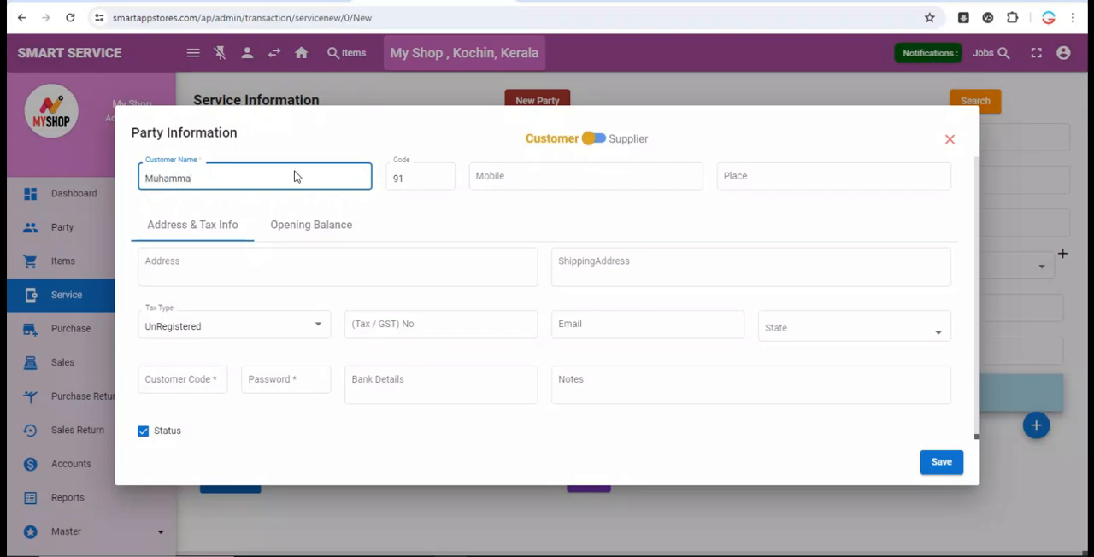
key("Tab")
type("47820975")
key("Tab")
- Enter Test Compliant as the complaint and Mobile as the item name
key("Tab")
left_click(941, 463)
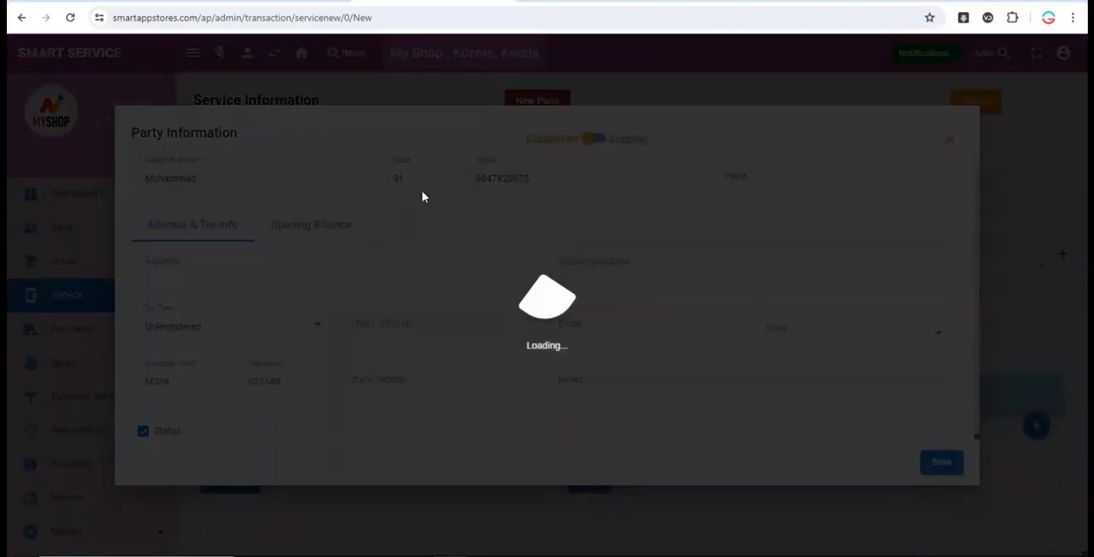
left_click(959, 179)
type("Test Compliant")
- Set the device's brand to APPLE and its model to 13 PRO
key("Tab")
key("Tab")
key("shift+Tab")
type("Mobile")
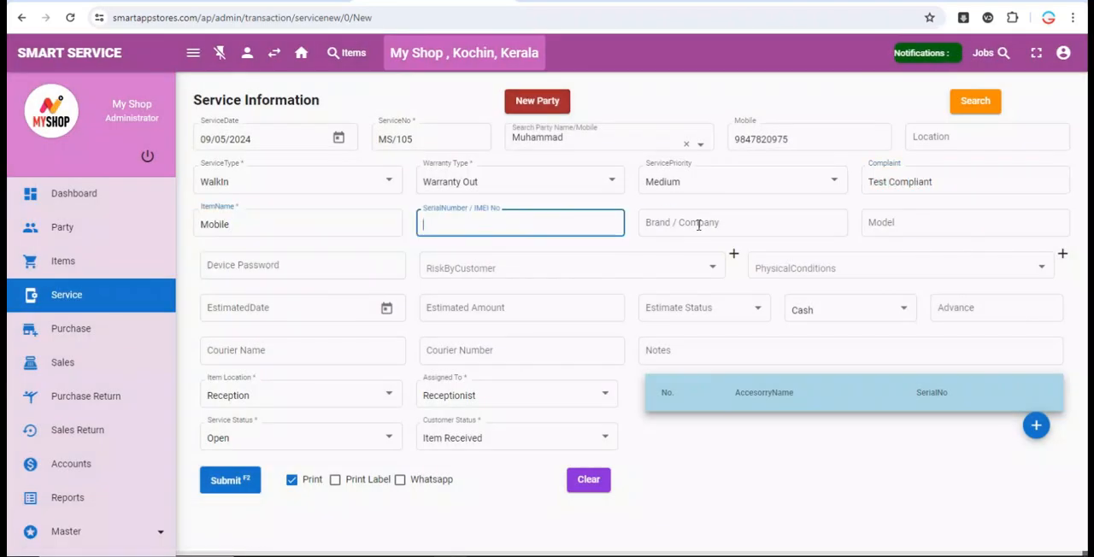
left_click(698, 224)
type("APPLE")
key("Tab")
type("13 PRO")
left_click(328, 266)
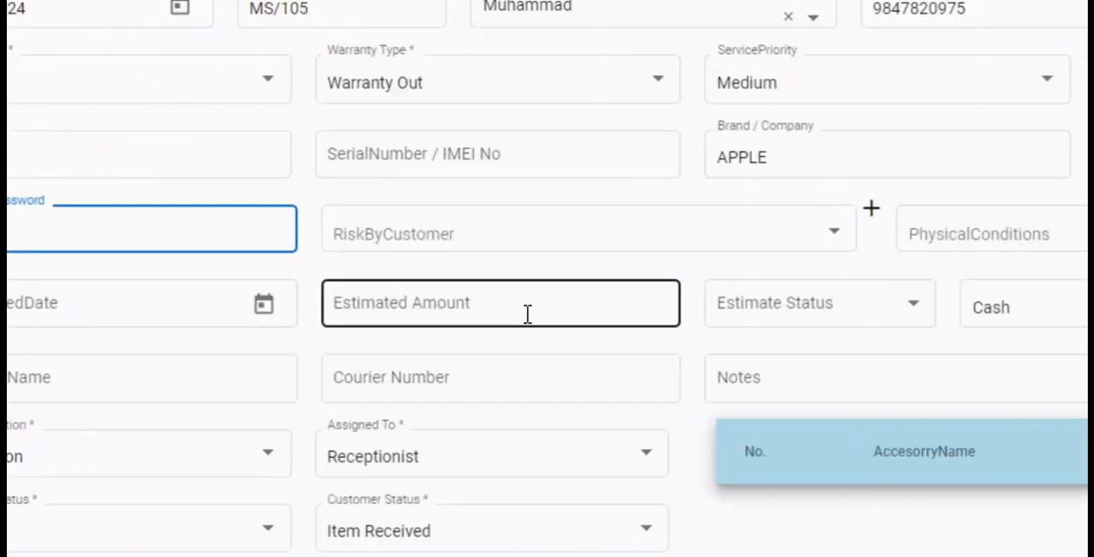
- Enter an advance of 1000 and an estimated amount of 2000, and submit the service entry
left_click(1068, 314)
type("1000")
left_click(576, 313)
type("2000")
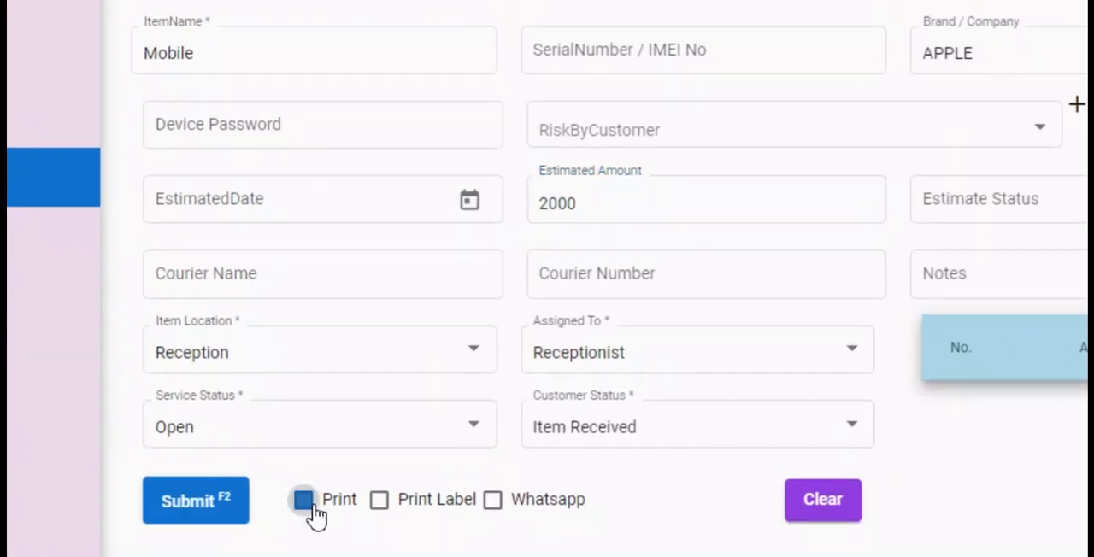
left_click(195, 501)
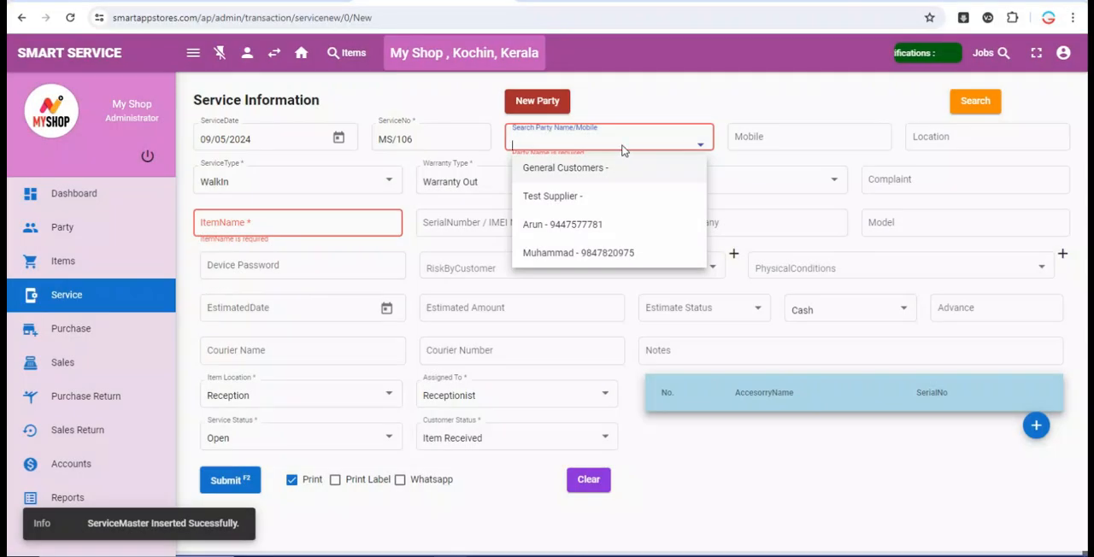
- Create another new customer for the next service entry, entering only the customer's name
left_click(537, 101)
left_click(322, 175)
type("Rateesh")
key("Return")
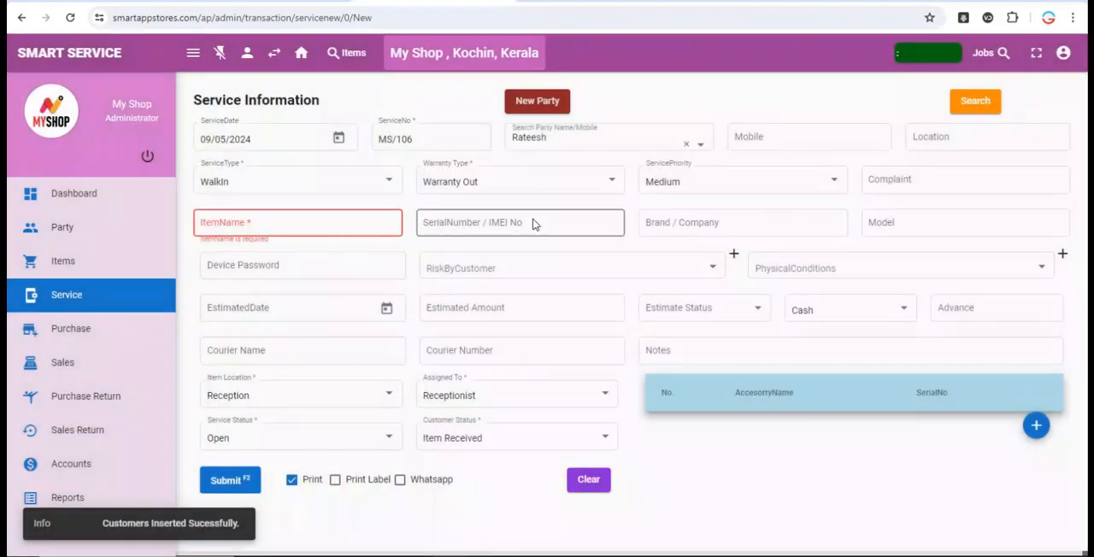
- Enter Test as the complaint and choose Mobile as the item name
left_click(908, 182)
type("Test")
left_click(380, 226)
left_click(391, 255)
- Set the device's brand to Samsung, leave the model empty and submit the service entry
left_click(822, 226)
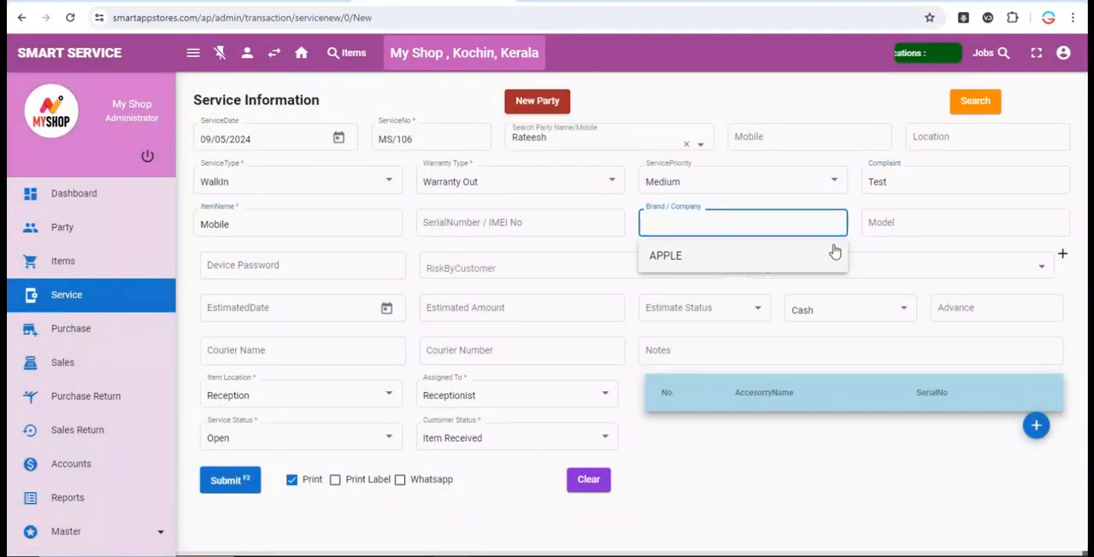
left_click(833, 254)
left_click(925, 225)
left_click(806, 228)
double_click(767, 227)
type("Samsung")
key("Tab")
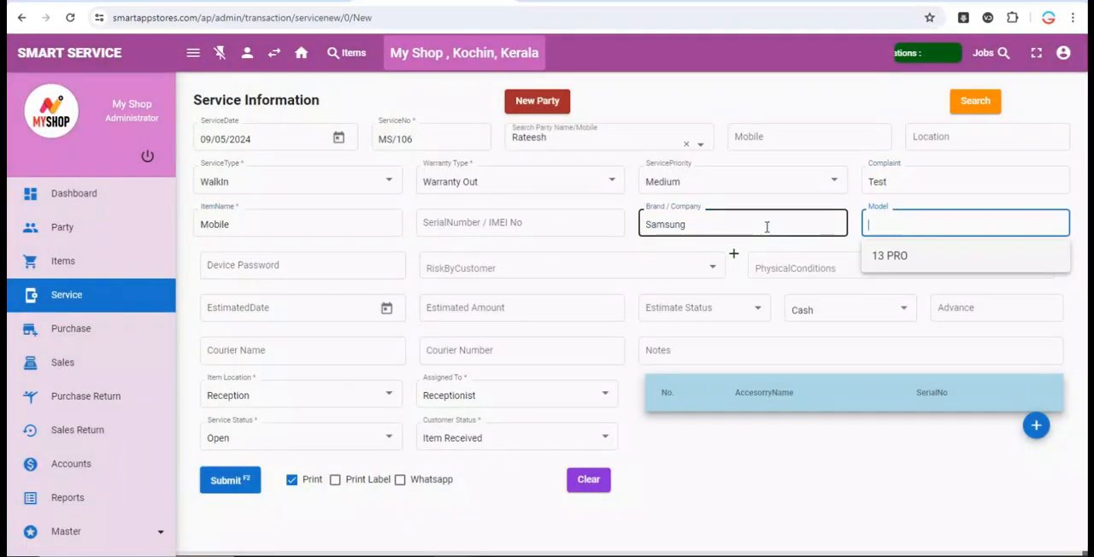
key("Tab")
key("Tab")
left_click(230, 480)
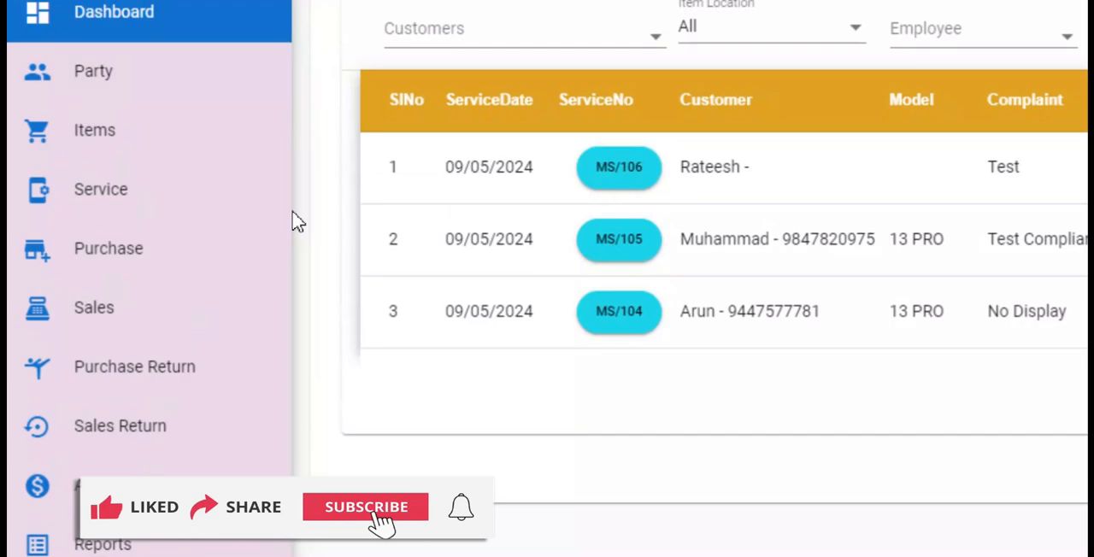
- Open the Item Location master list, view the Reception location's editable details and close them
scroll(282, 342, "down", 10)
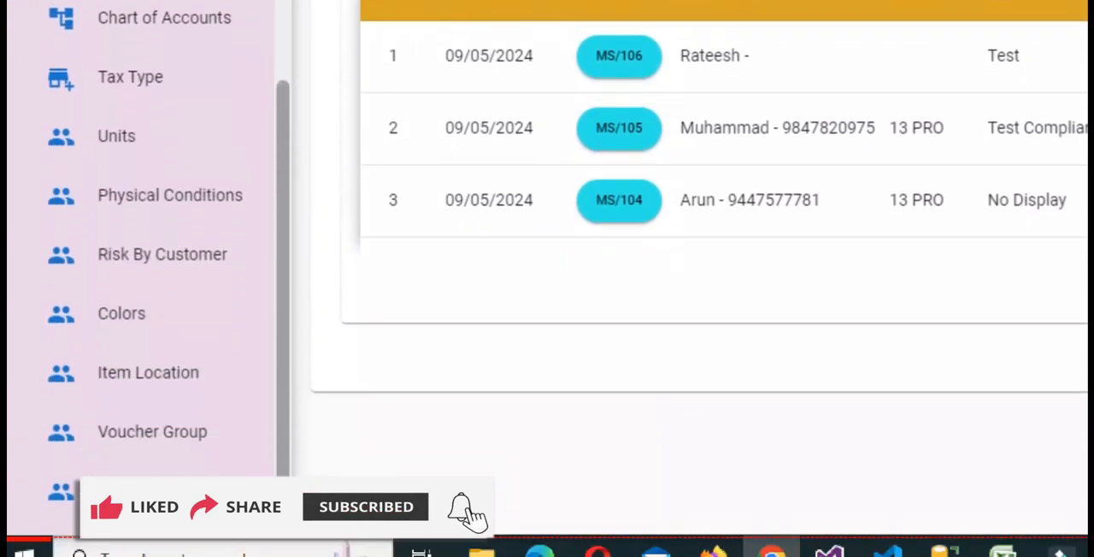
scroll(141, 320, "down", 1)
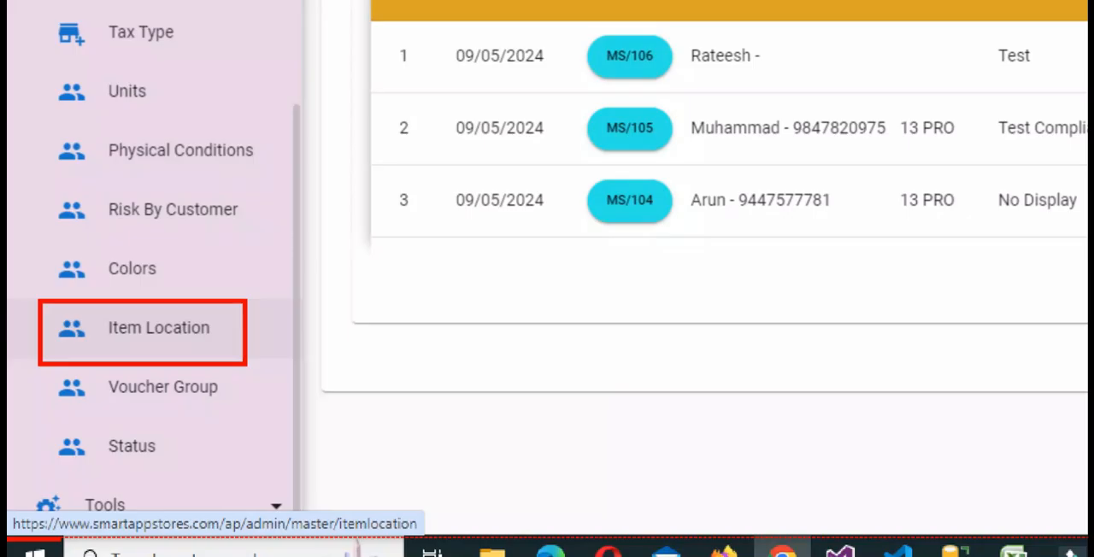
left_click(158, 328)
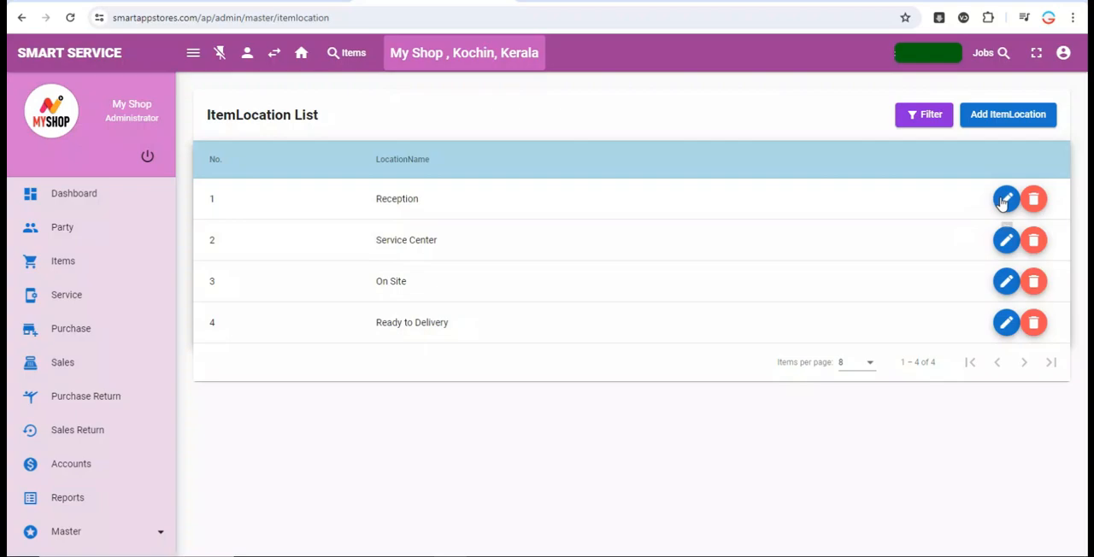
left_click(1006, 199)
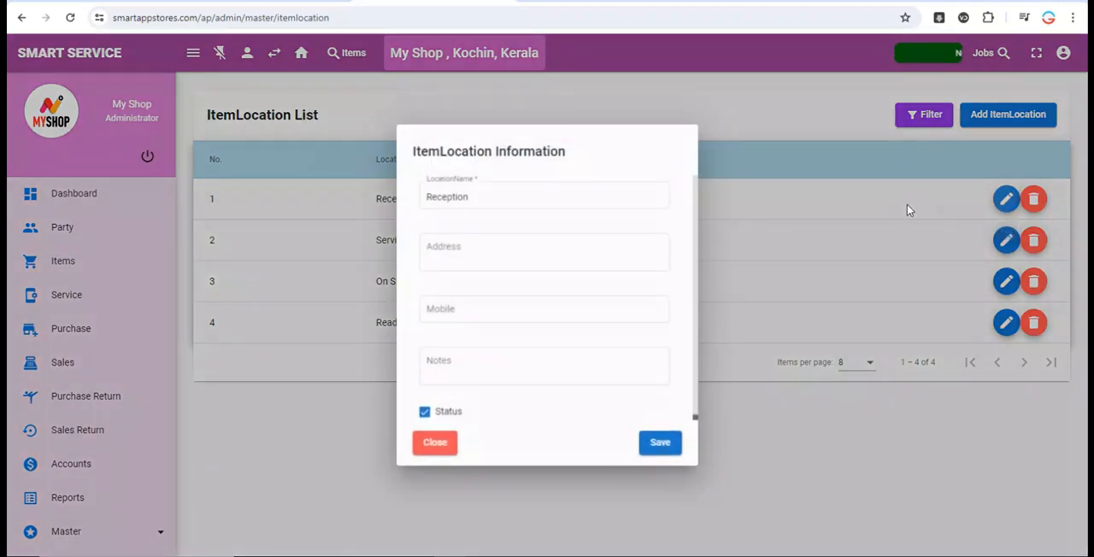
left_click(596, 200)
left_click(802, 258)
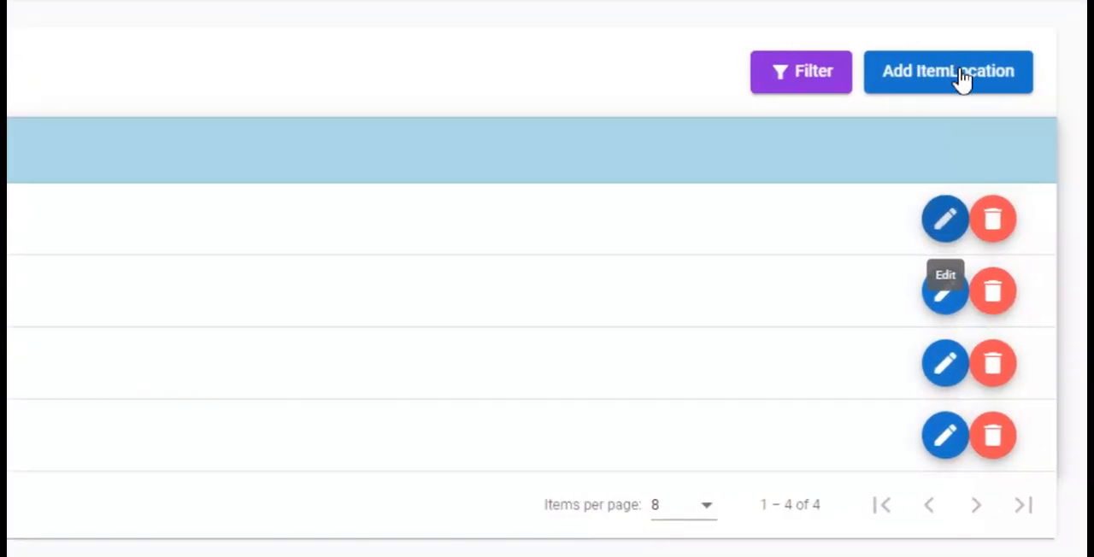
- Review the blank form for adding an item location and close it without saving
left_click(1014, 113)
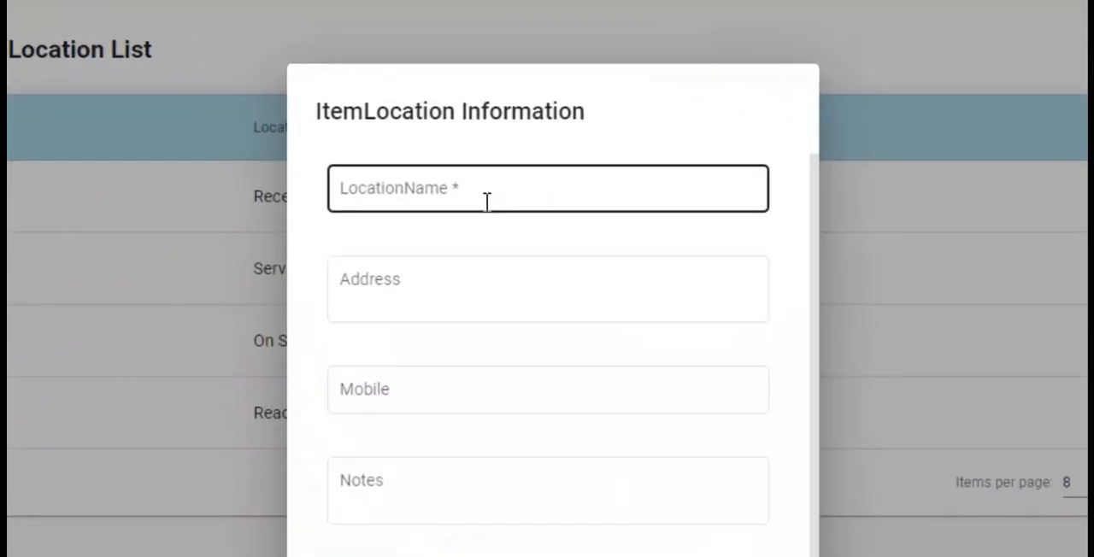
left_click(76, 224)
key("Escape")
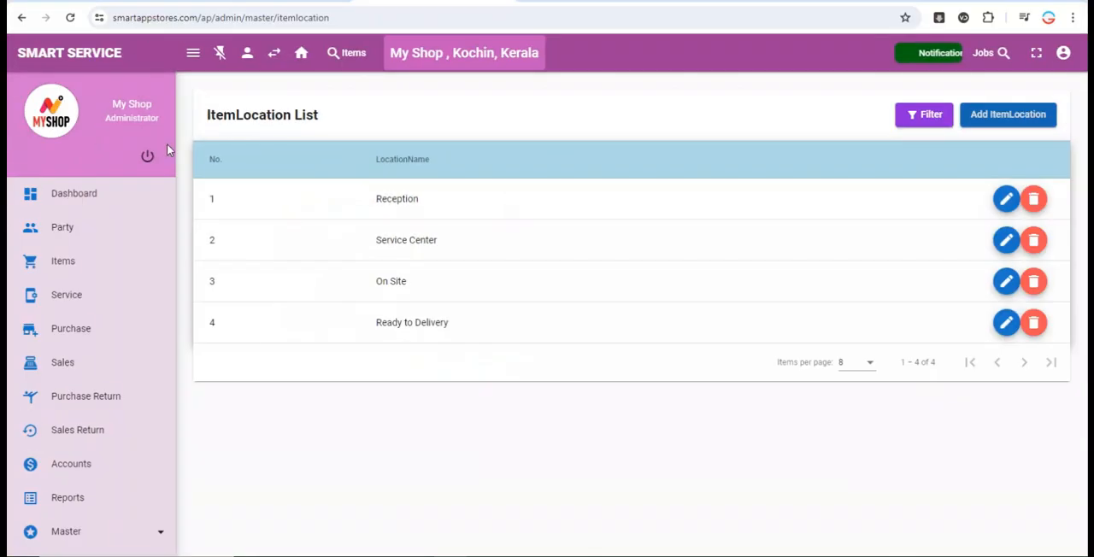
- Open the Status master list, review the add-status form with status type Service and its color choices, and close it without saving
left_click(113, 182)
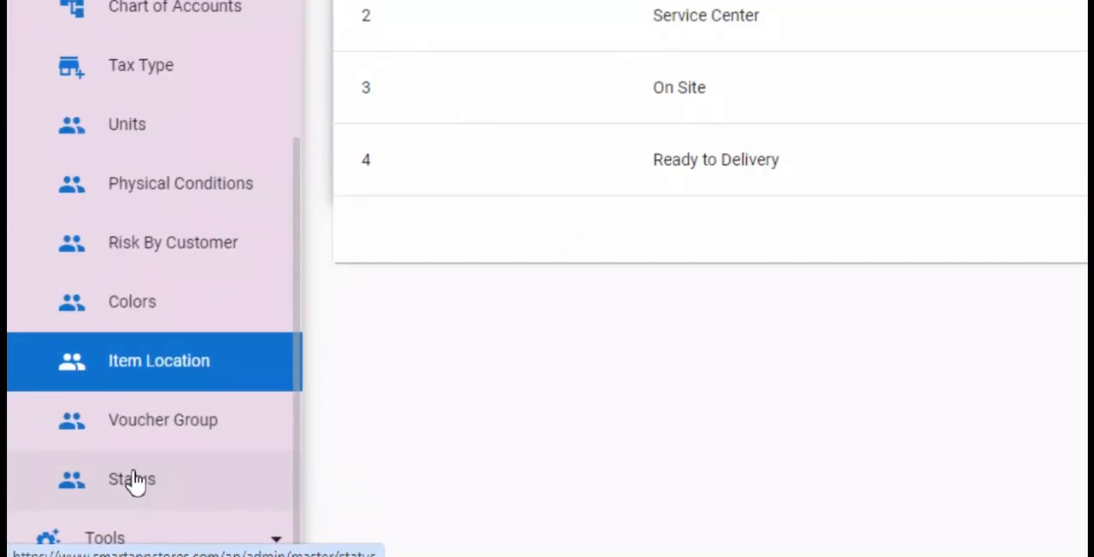
left_click(133, 480)
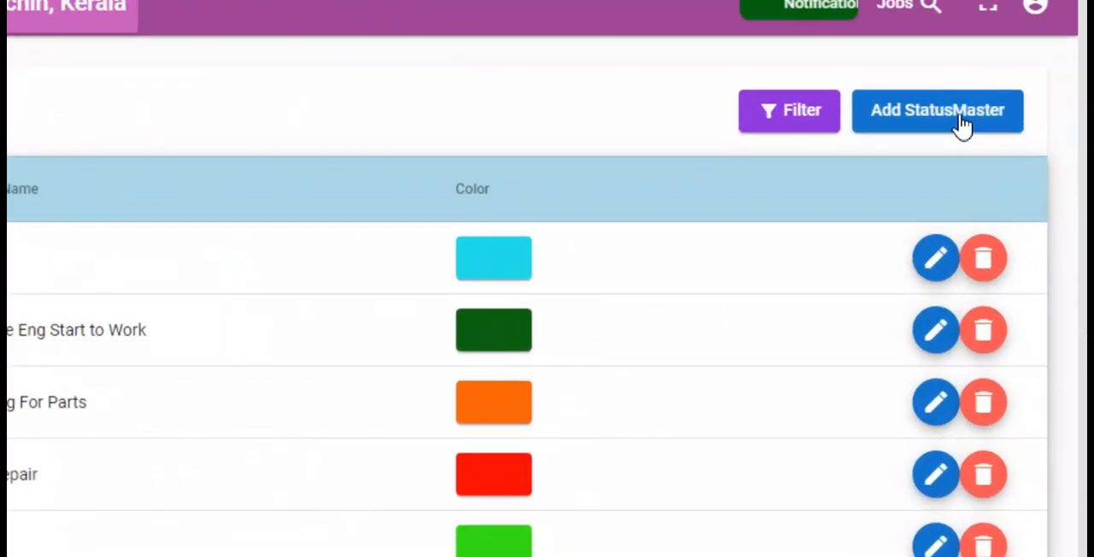
left_click(1013, 118)
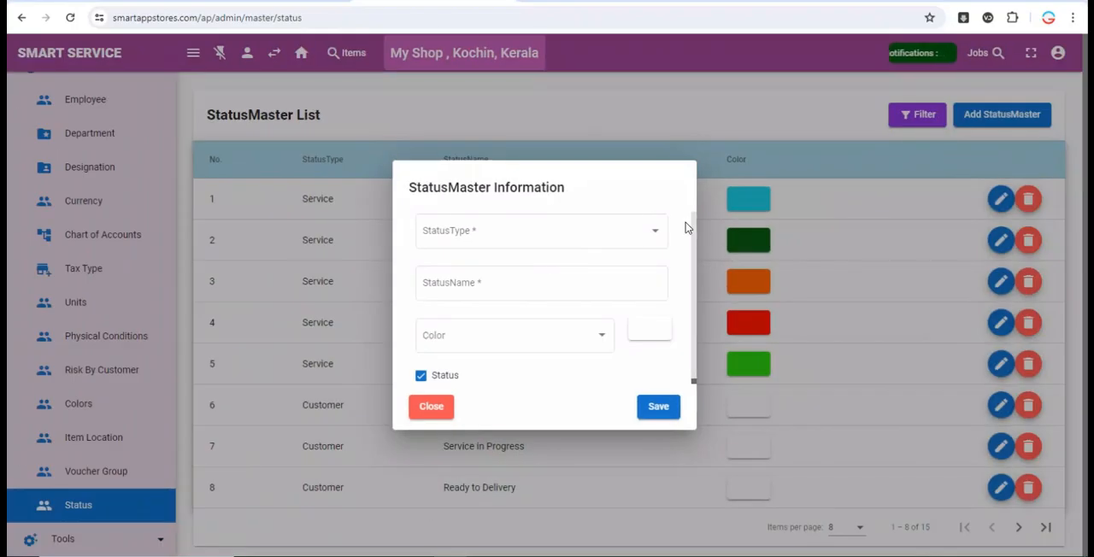
left_click(647, 233)
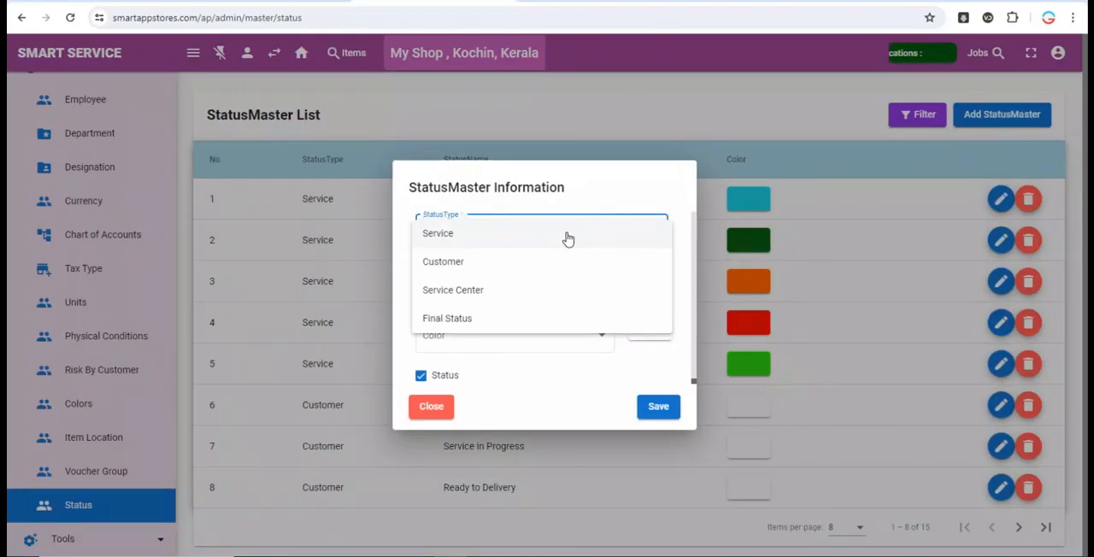
left_click(567, 234)
left_click(515, 286)
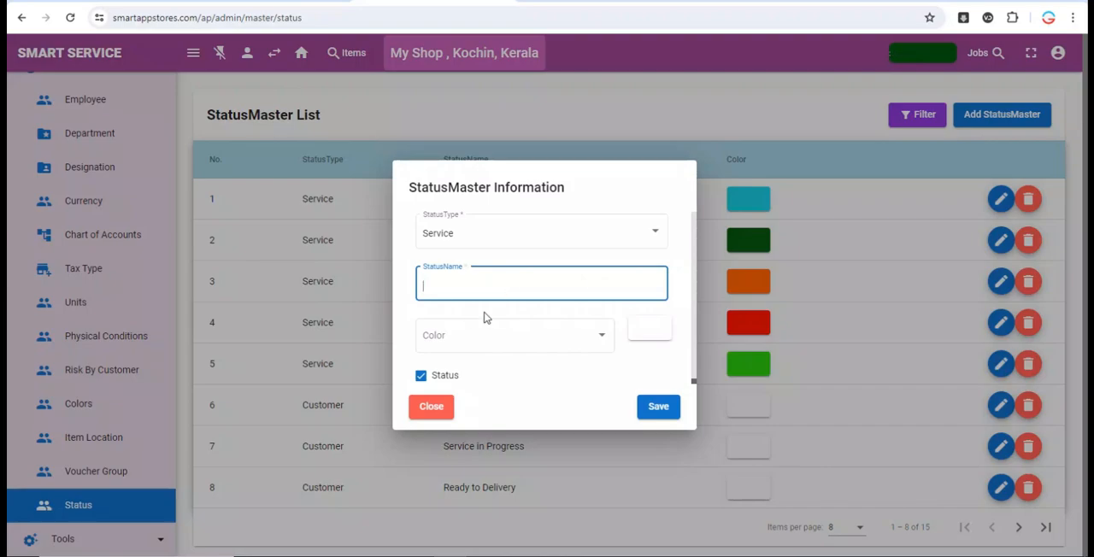
left_click(594, 342)
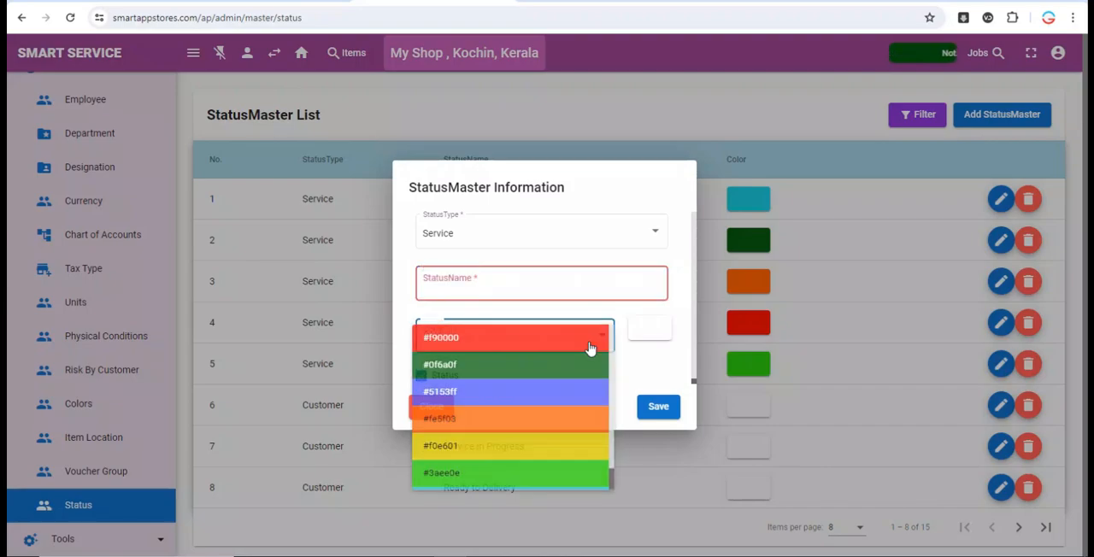
left_click(658, 387)
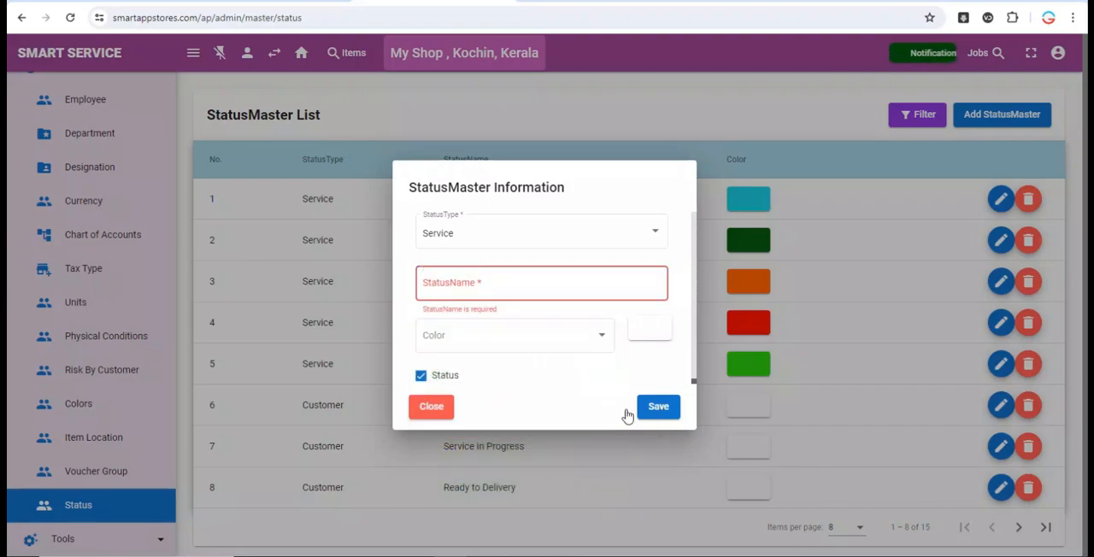
left_click(432, 406)
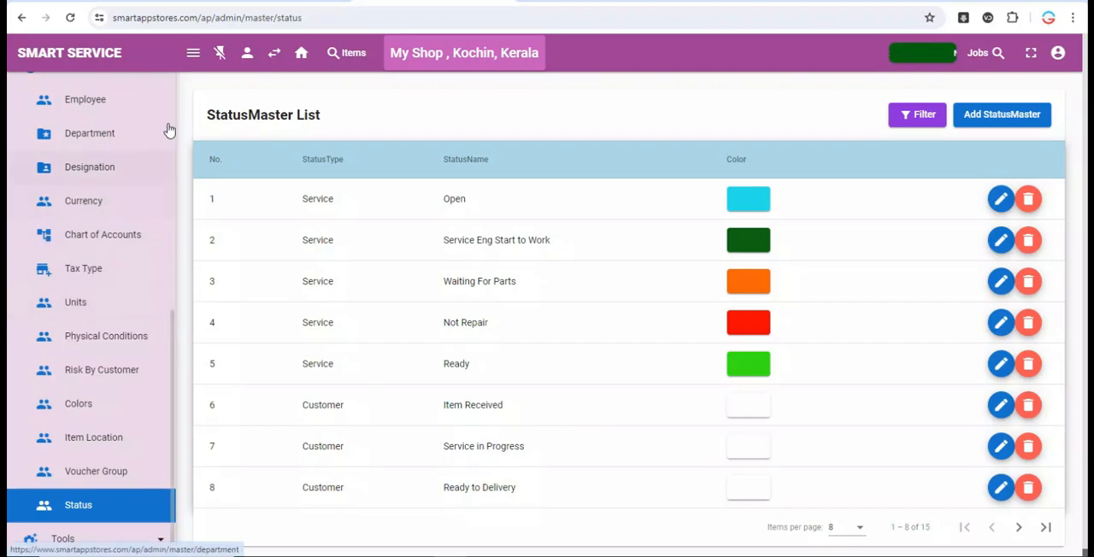
- Return to the dashboard, filter the service list by the customer with the oldest entry, and clear that customer filter
scroll(171, 119, "up", 5)
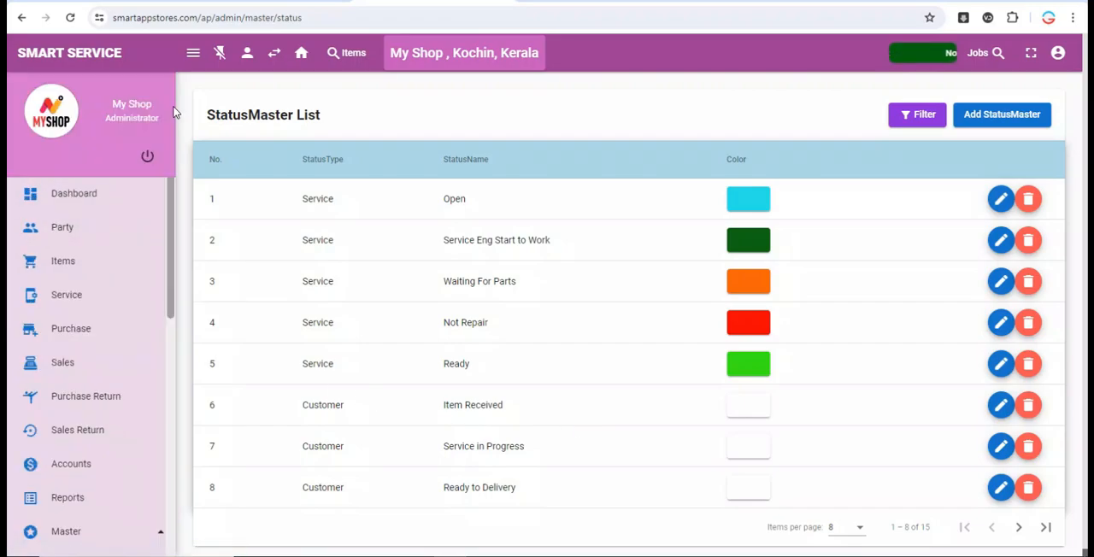
left_click(107, 200)
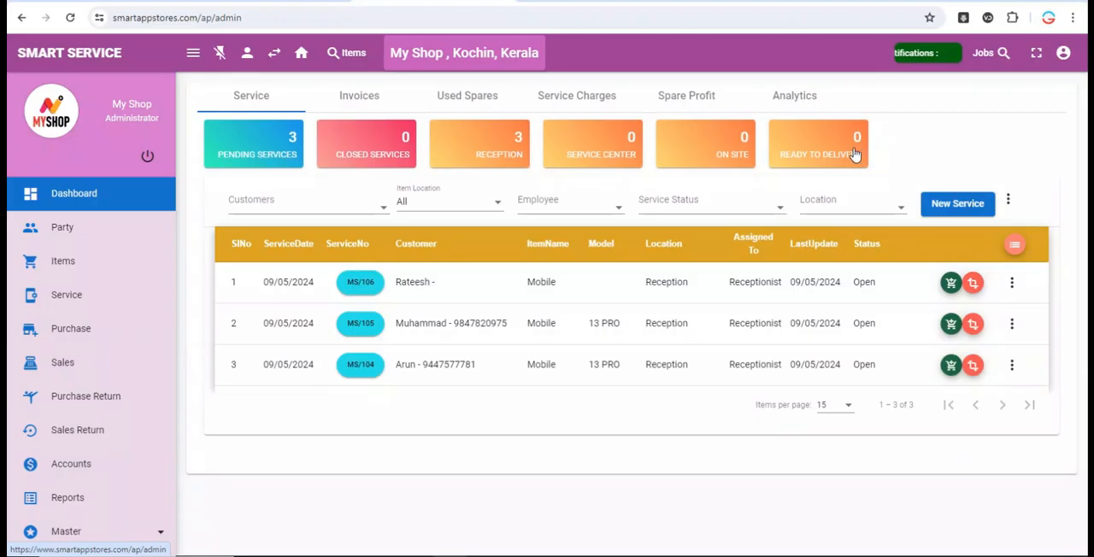
left_click(357, 211)
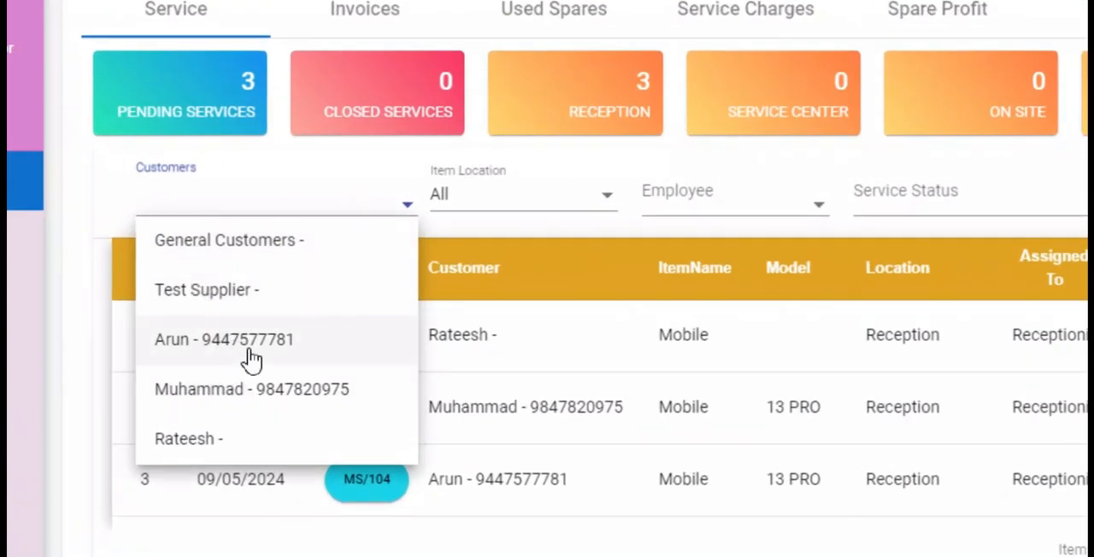
left_click(243, 350)
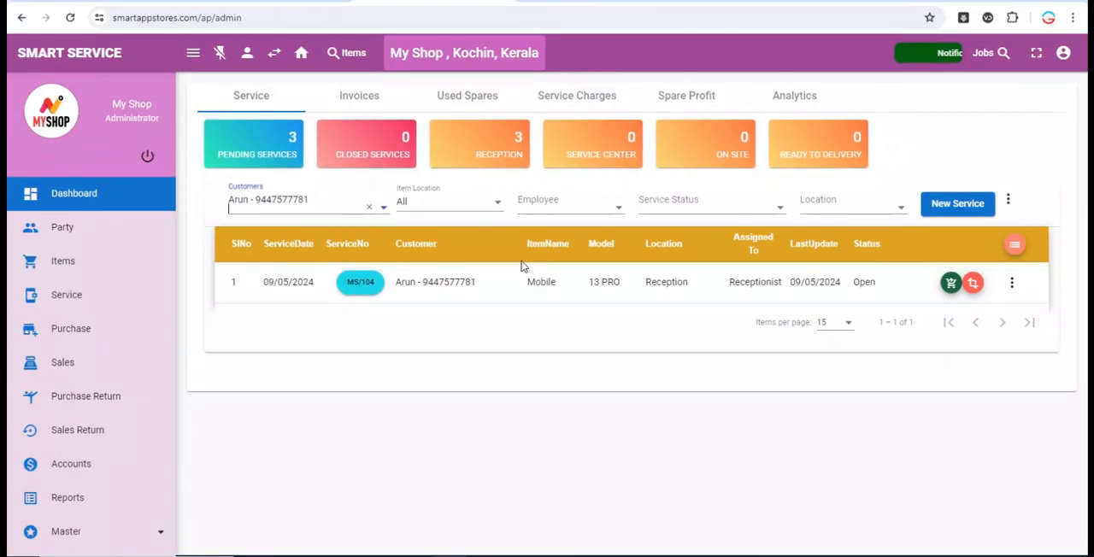
left_click(370, 210)
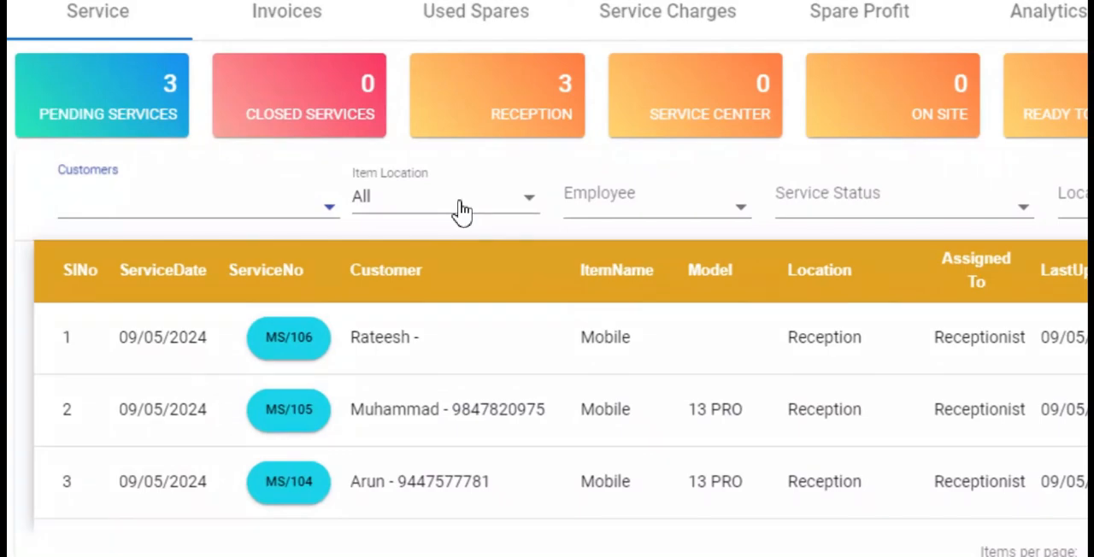
- Review the dashboard's Item Location, Employee, Service Status and Location filter options without applying any
left_click(462, 211)
left_click(465, 207)
left_click(670, 201)
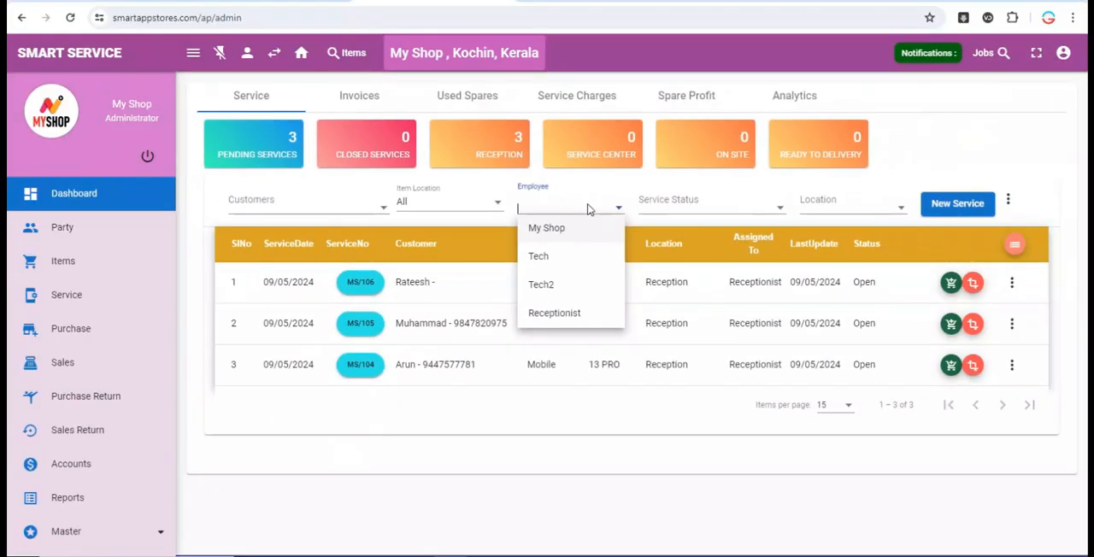
left_click(688, 208)
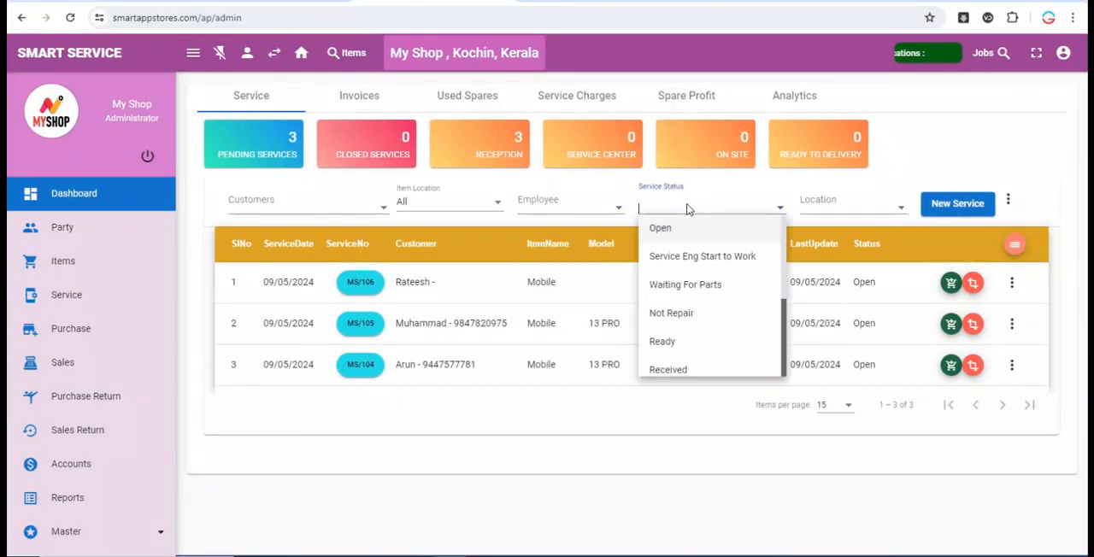
left_click(829, 210)
left_click(919, 178)
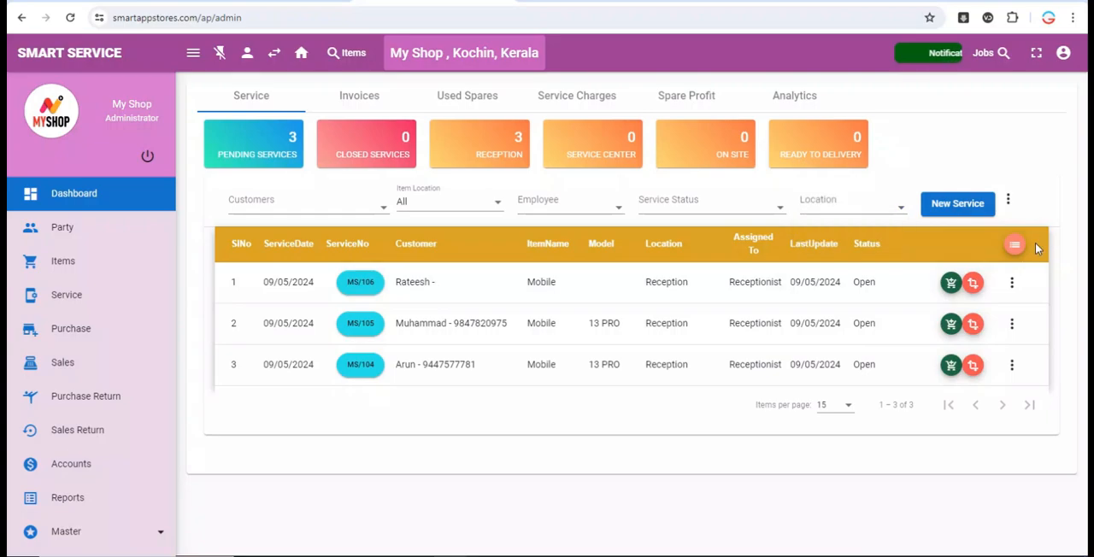
- Examine the Advanced Filter's service type, service priority and remaining filter options, and close it without filtering
left_click(1007, 199)
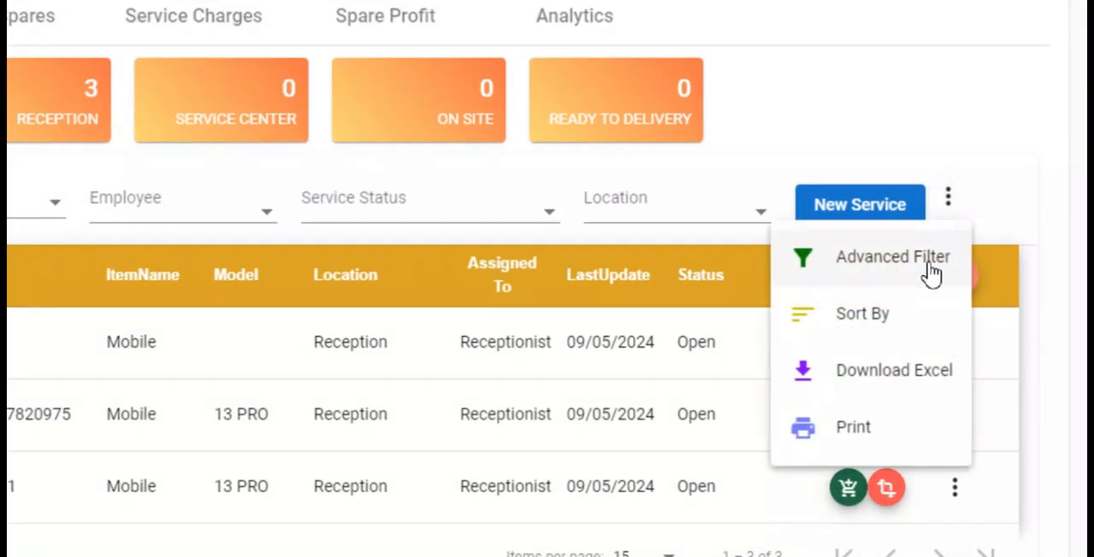
left_click(992, 243)
left_click(114, 286)
left_click(54, 384)
left_click(129, 376)
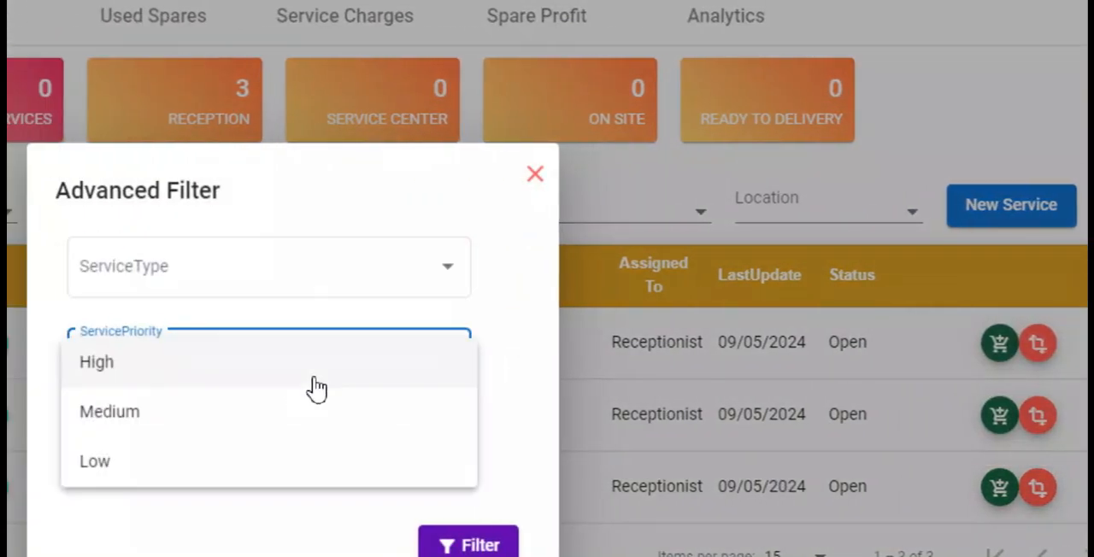
left_click(530, 421)
left_click(453, 444)
left_click(504, 429)
left_click(543, 176)
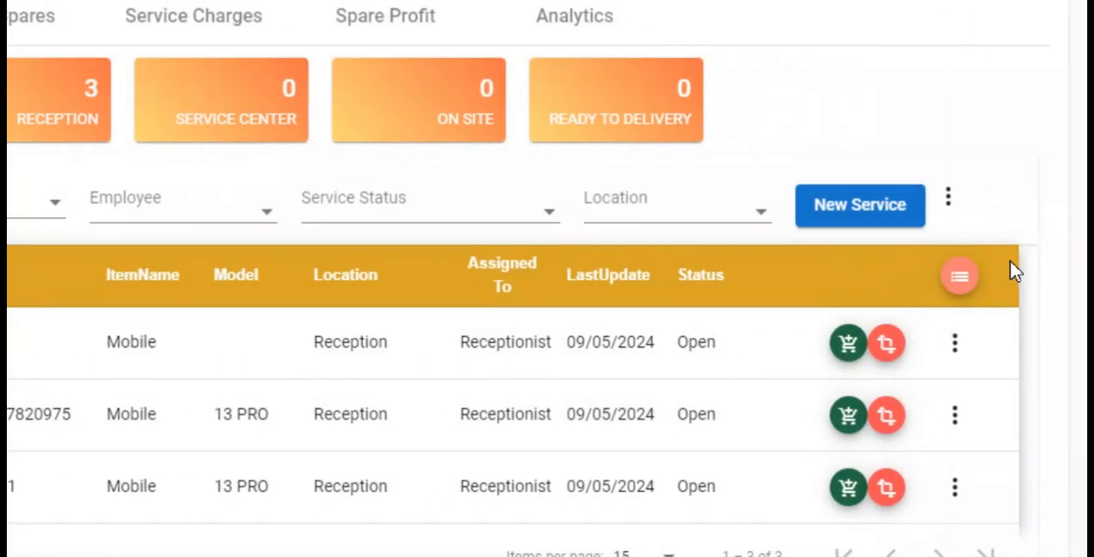
- Examine the Sort By and Sort Type choices for the service list and close the sorting dialog without applying it
left_click(948, 198)
left_click(863, 314)
left_click(51, 316)
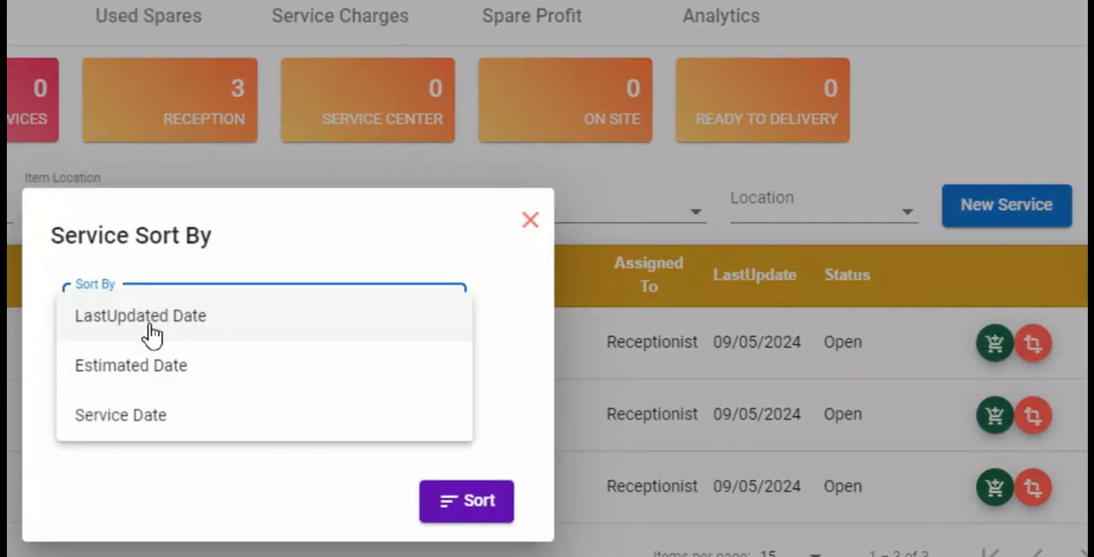
left_click(165, 455)
left_click(256, 409)
left_click(444, 411)
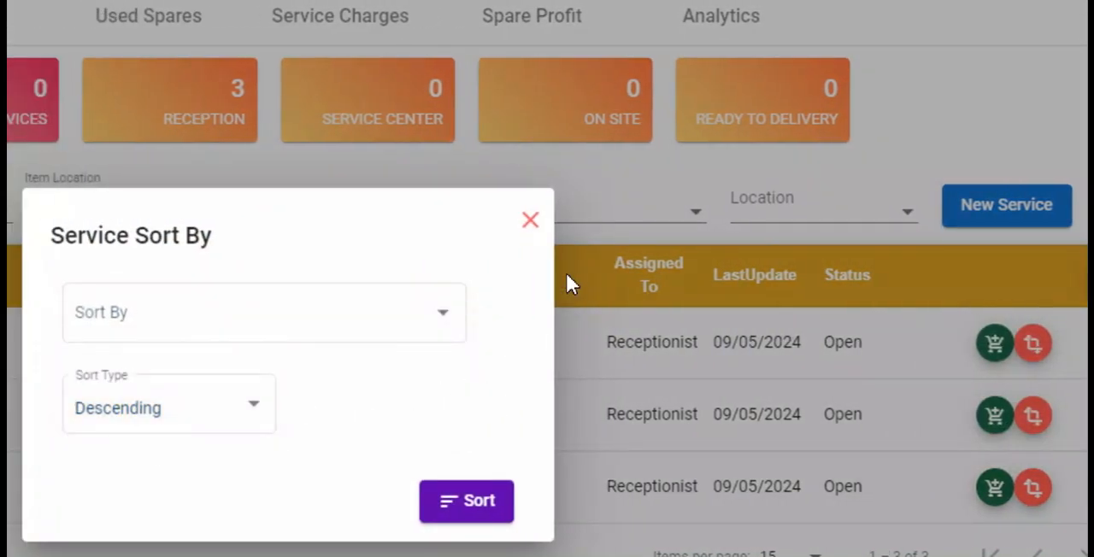
left_click(530, 220)
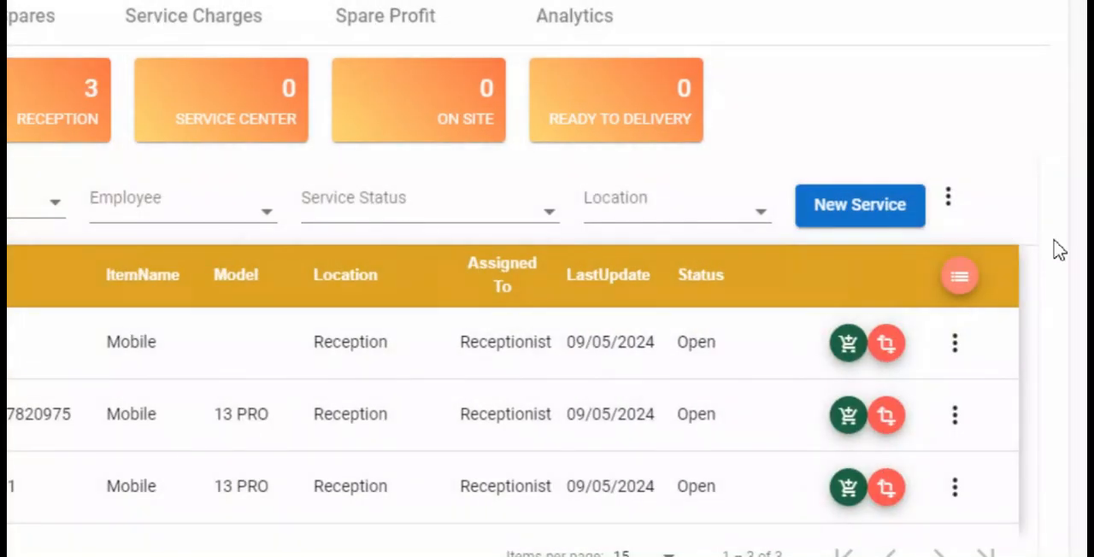
- Generate the printable PDF of the pending service list, view it and close it
left_click(948, 197)
left_click(892, 391)
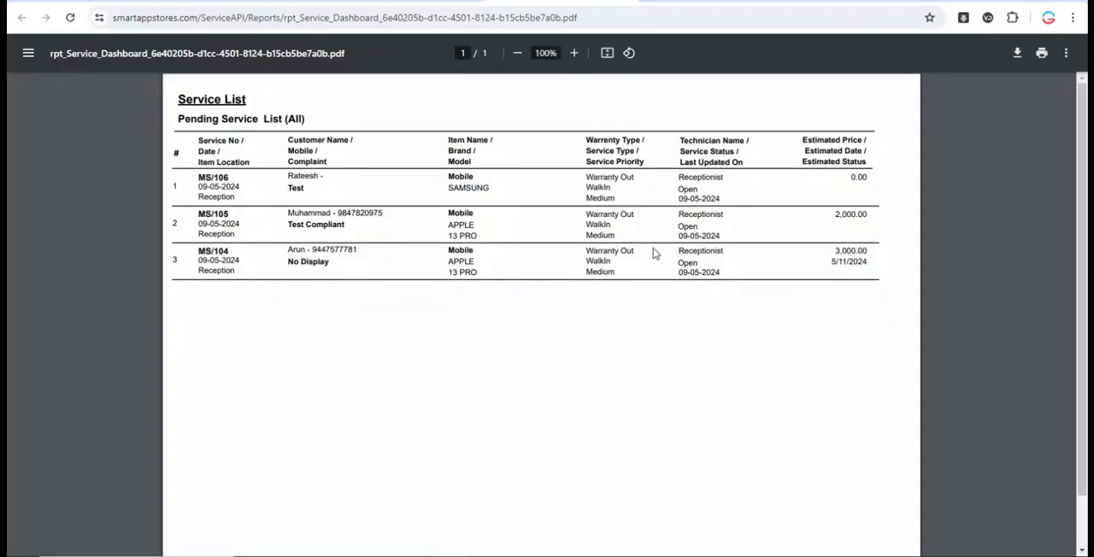
key("ctrl+w")
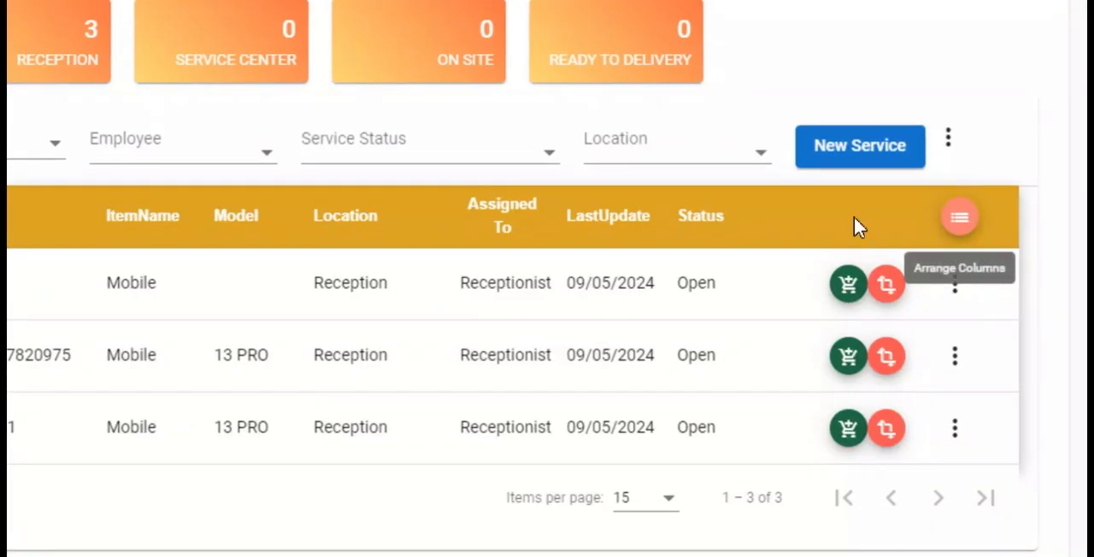
- Customize the service list columns: hide ItemName, show Complaint, move Complaint directly after Customer, and save the layout
left_click(973, 220)
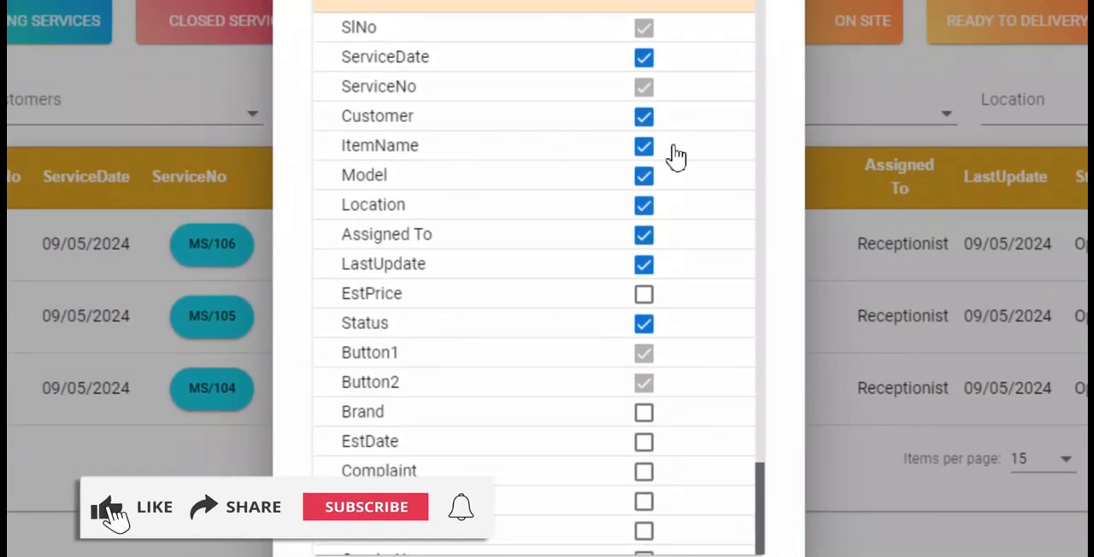
left_click(647, 151)
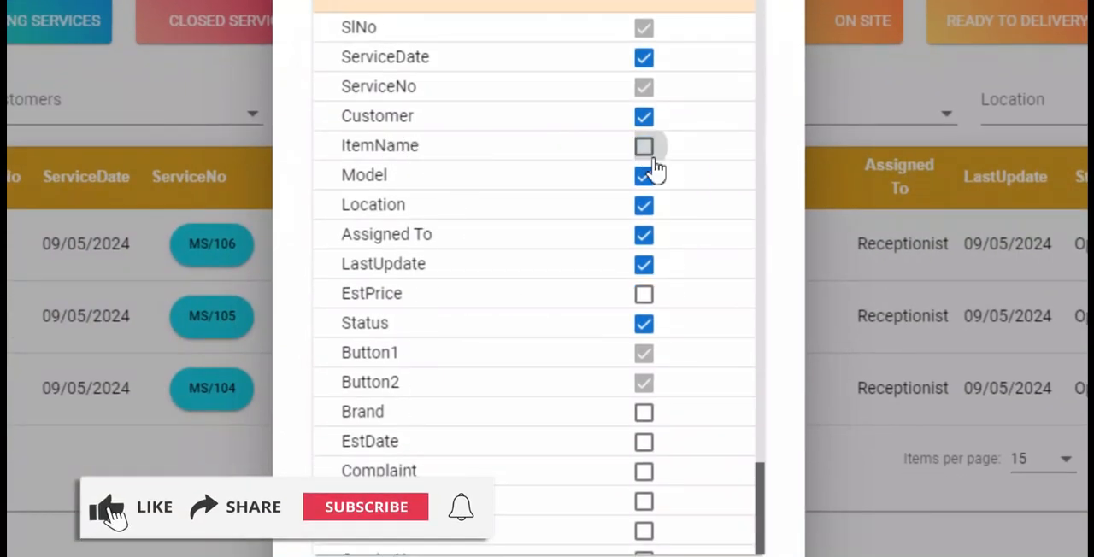
left_click(641, 462)
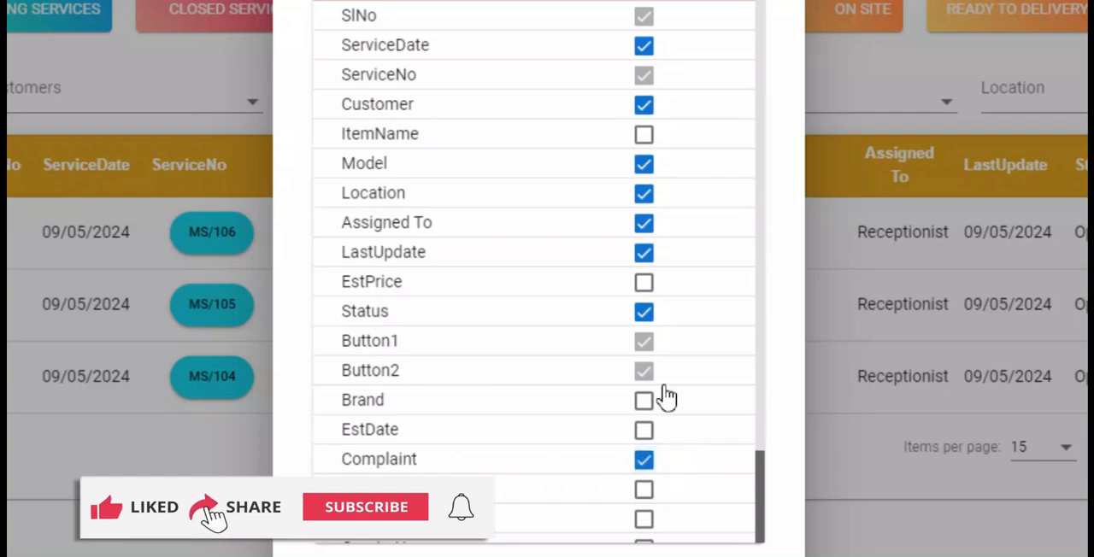
left_click_drag(488, 462, 518, 137)
left_click(712, 483)
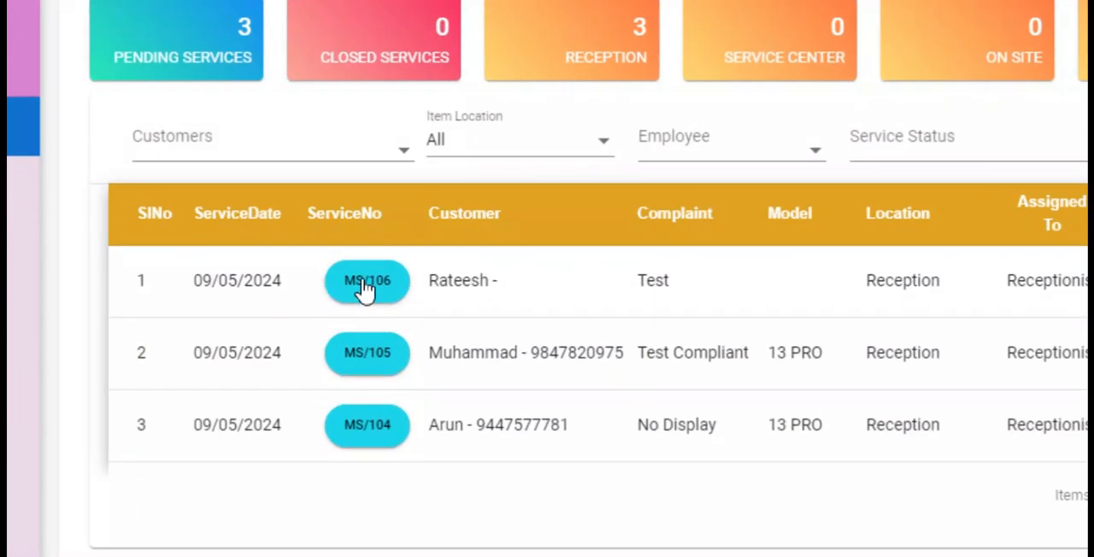
- Filter the dashboard's service list by the customer whose complaint is No Display
left_click(370, 291)
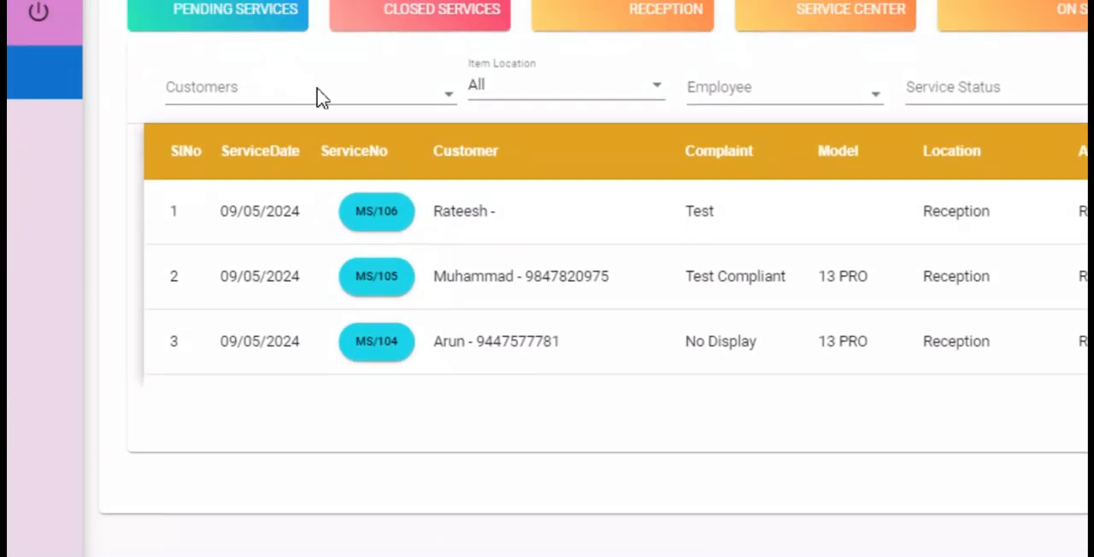
left_click(293, 190)
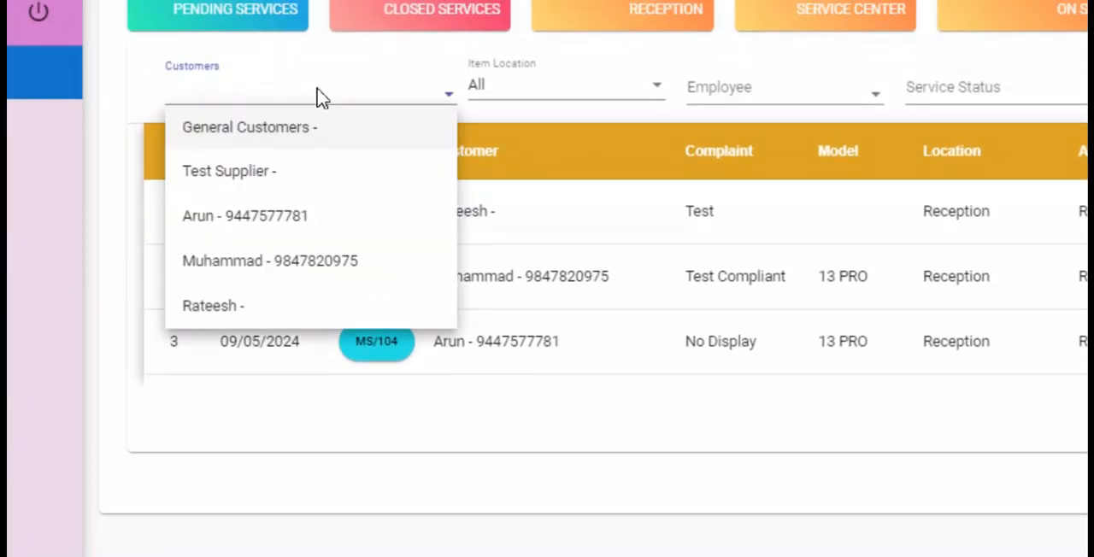
type("aru")
left_click(317, 128)
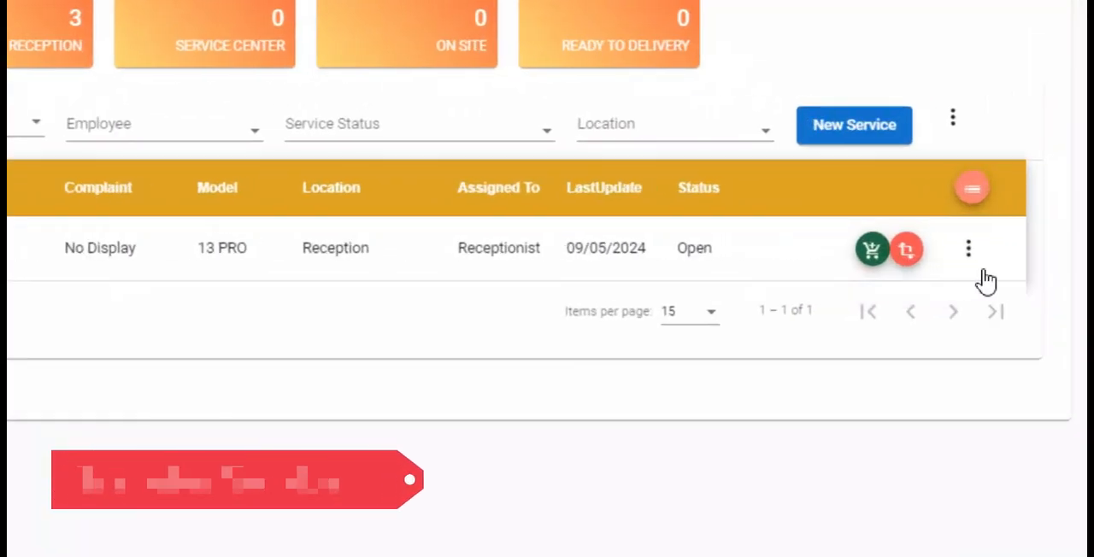
- Open the status transfer for the No Display service and set its item location to Service Center and user to Tech2
left_click(908, 251)
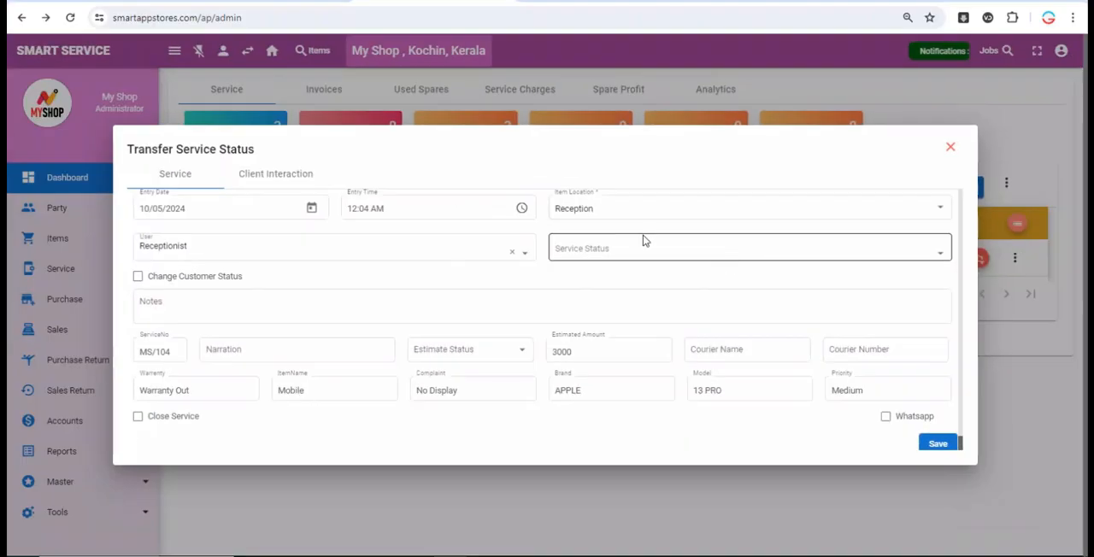
left_click(623, 219)
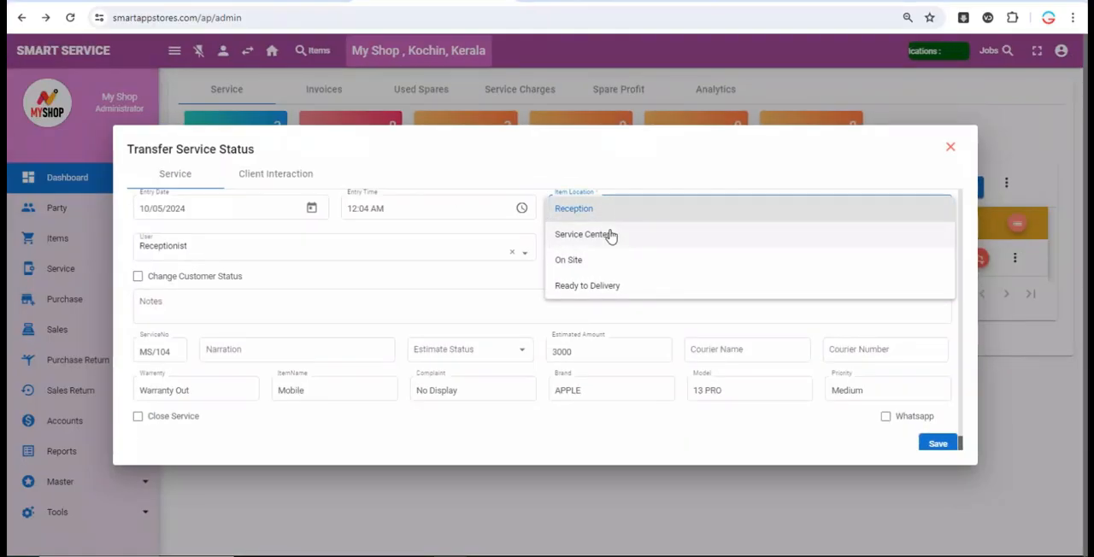
left_click(612, 236)
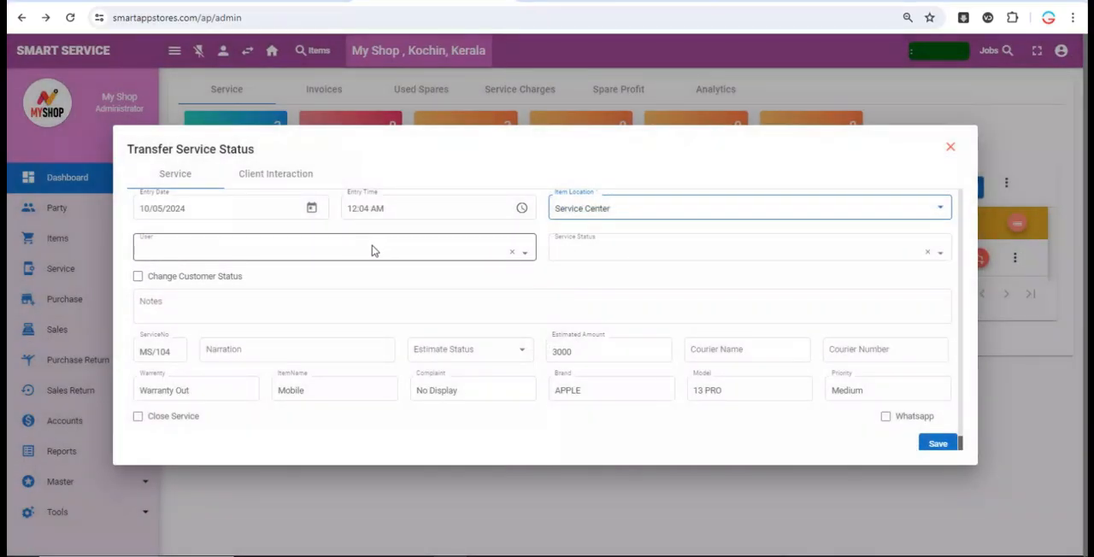
left_click(372, 246)
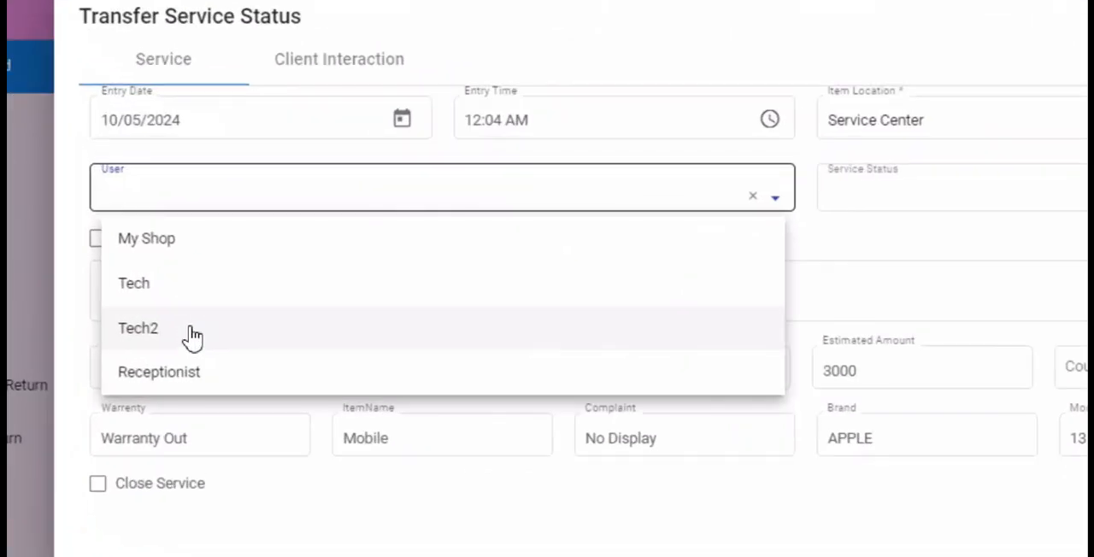
left_click(192, 338)
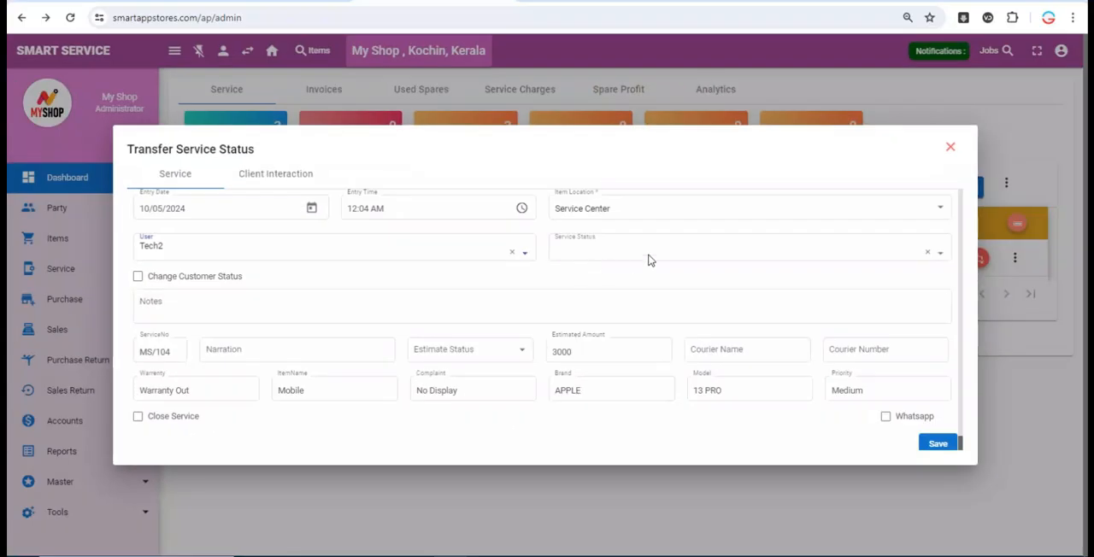
- Set the service status to Service Eng Start to Work and the estimate status to Approved, and save the transfer
left_click(1068, 195)
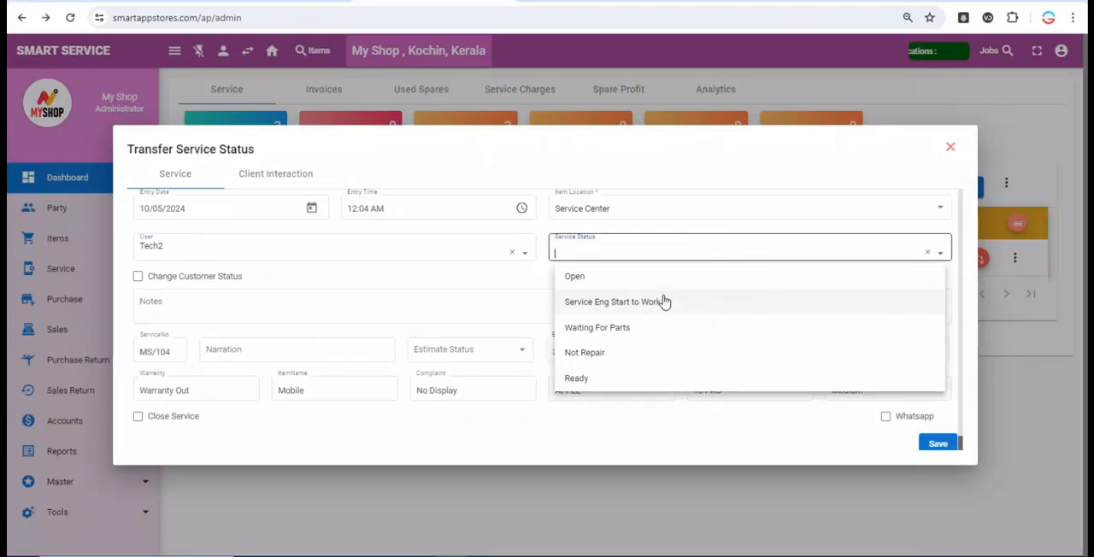
left_click(663, 301)
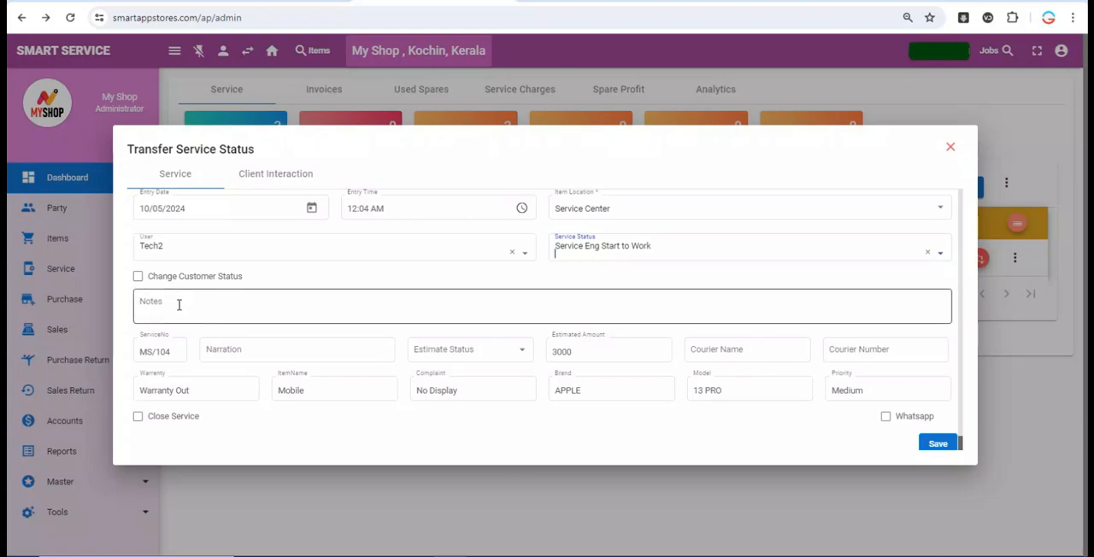
left_click(216, 308)
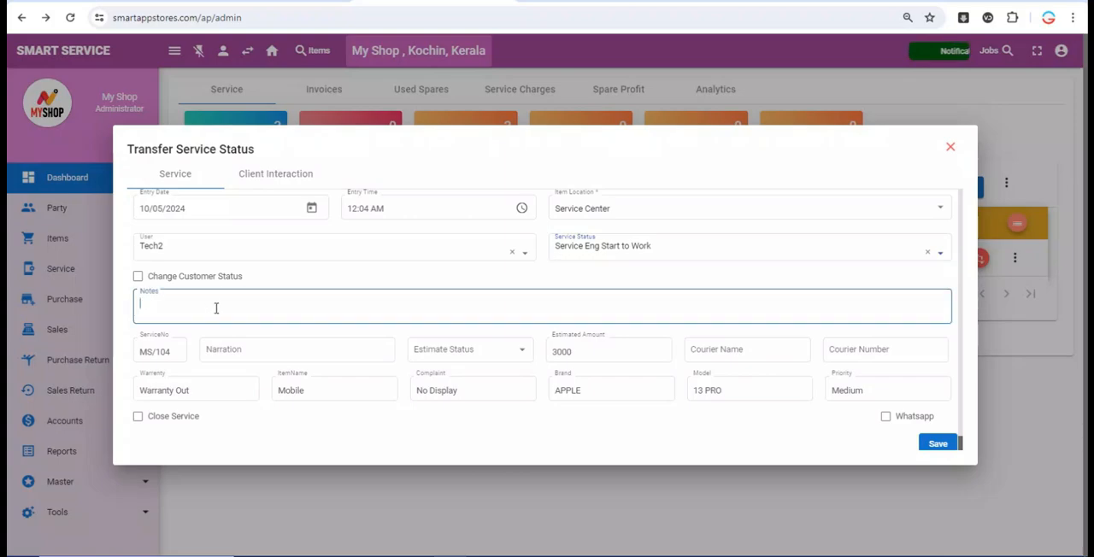
left_click(247, 350)
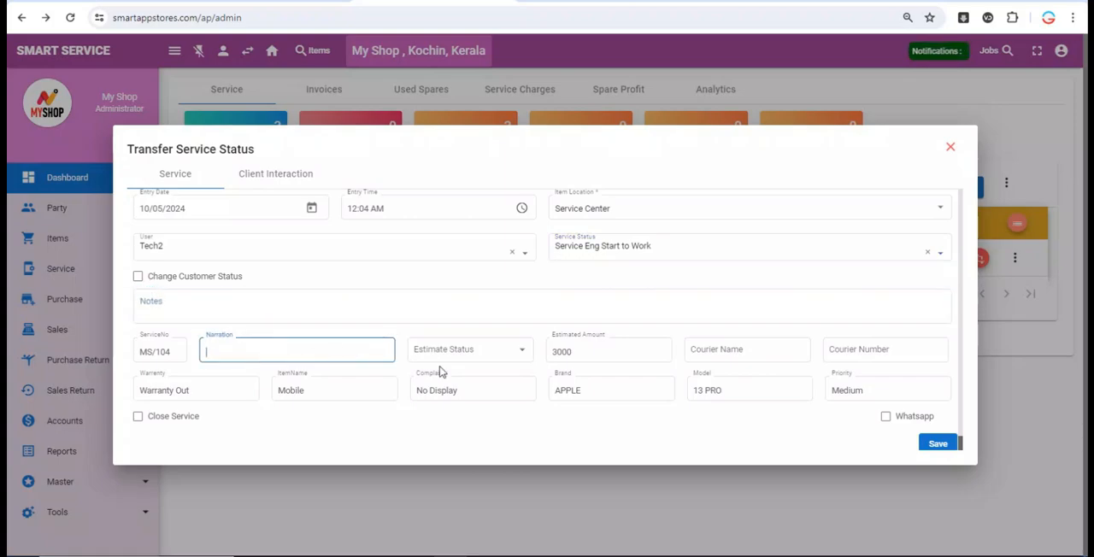
left_click(486, 359)
left_click(487, 358)
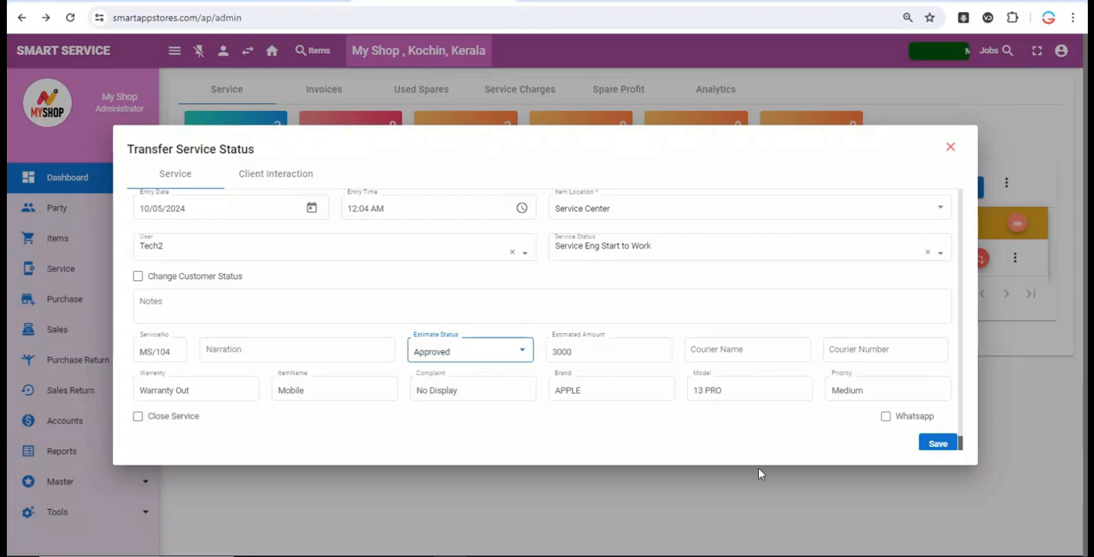
left_click(933, 443)
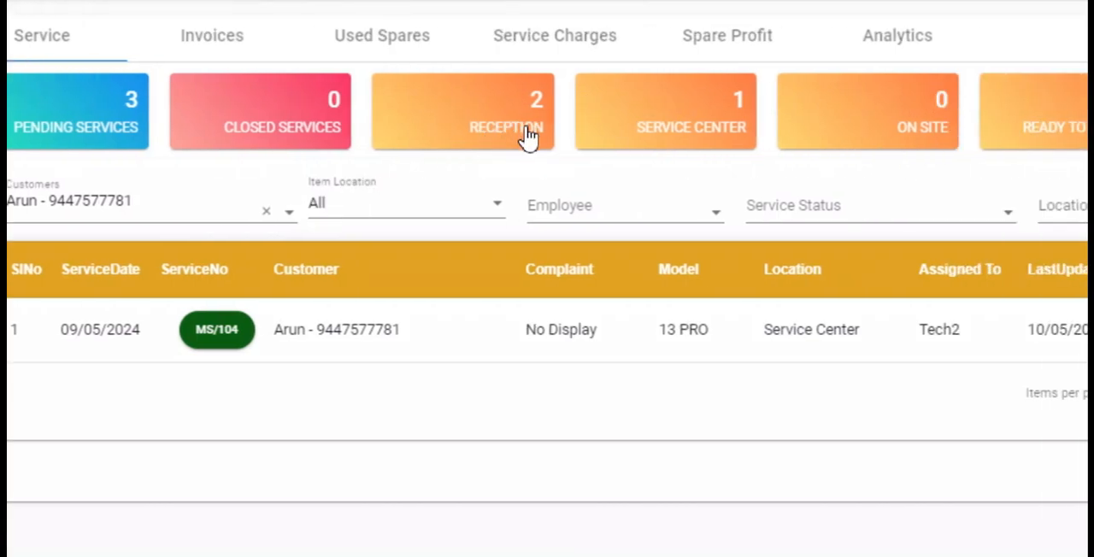
- Clear the customer filter and review the dashboard's services by category: Service Center, Reception and Pending Services
left_click(720, 128)
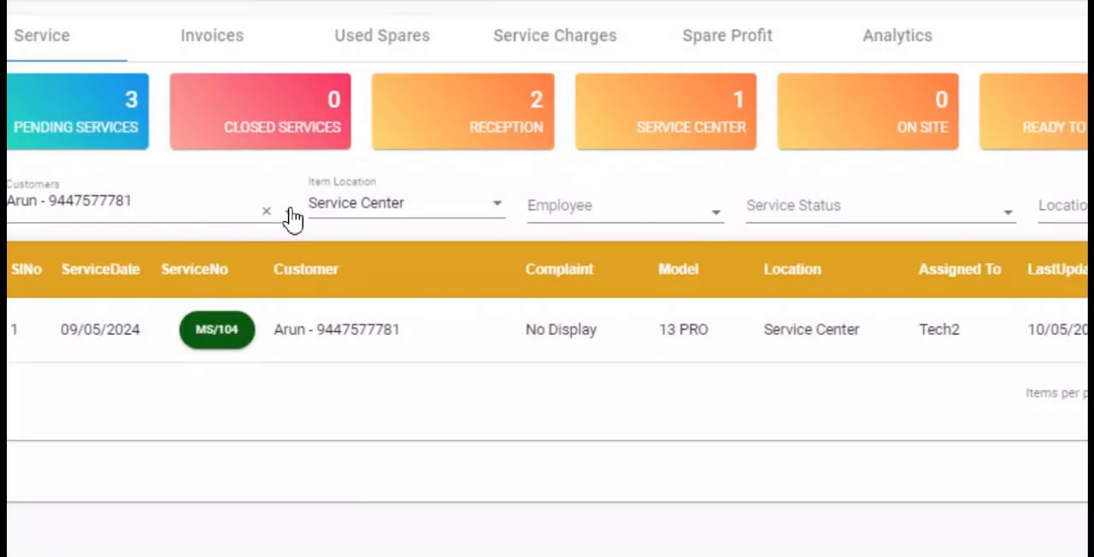
left_click(265, 211)
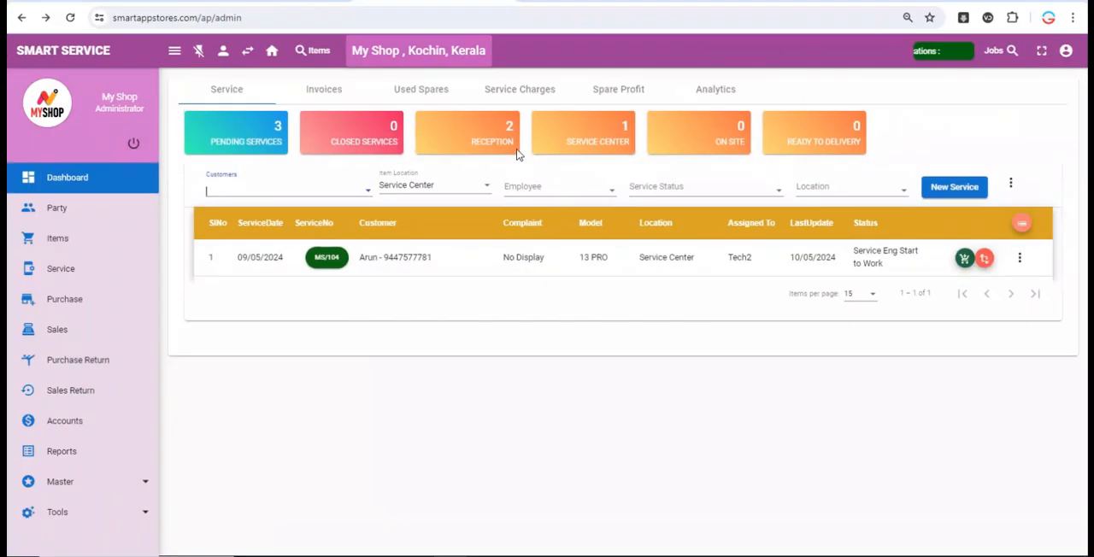
left_click(492, 135)
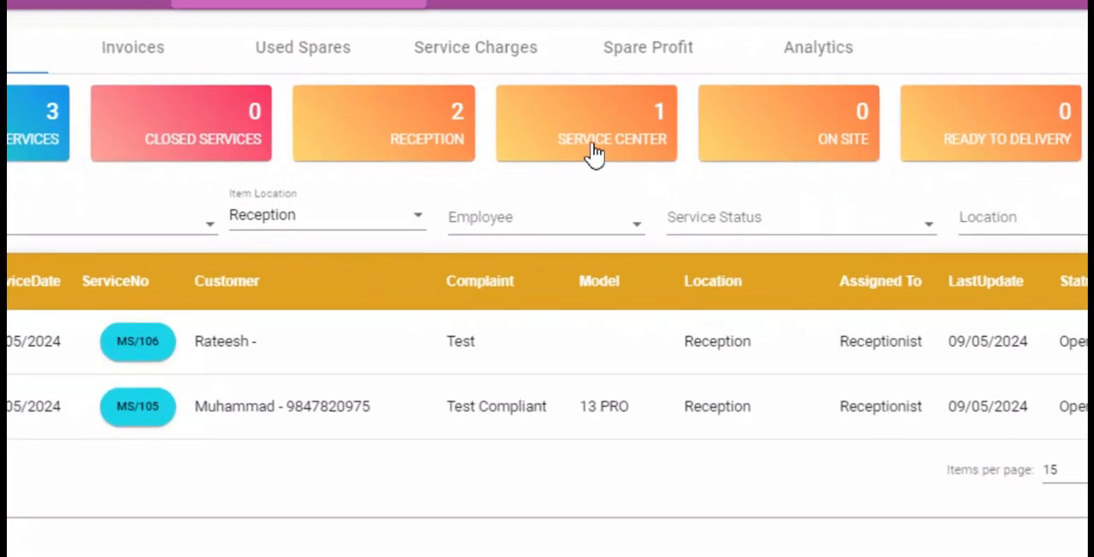
left_click(602, 143)
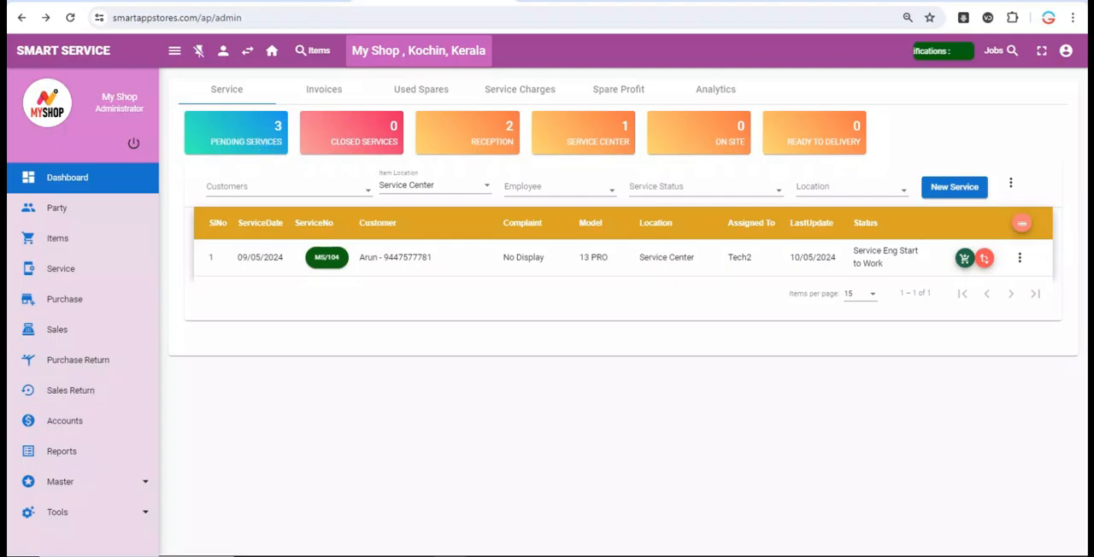
left_click(254, 137)
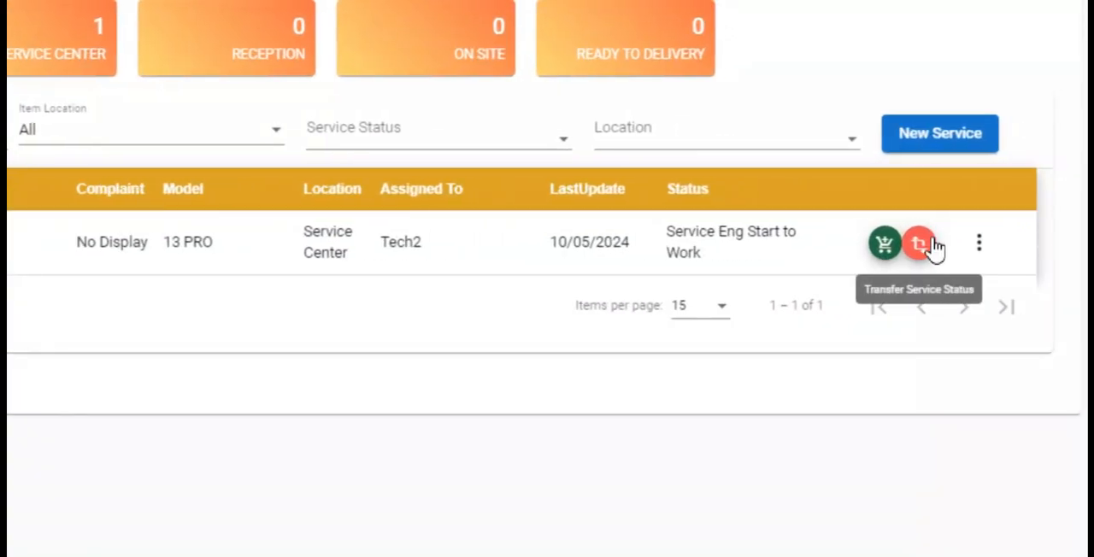
- From the technician's dashboard, open the No Display service's status transfer and set the service status to Waiting For Parts
left_click(931, 246)
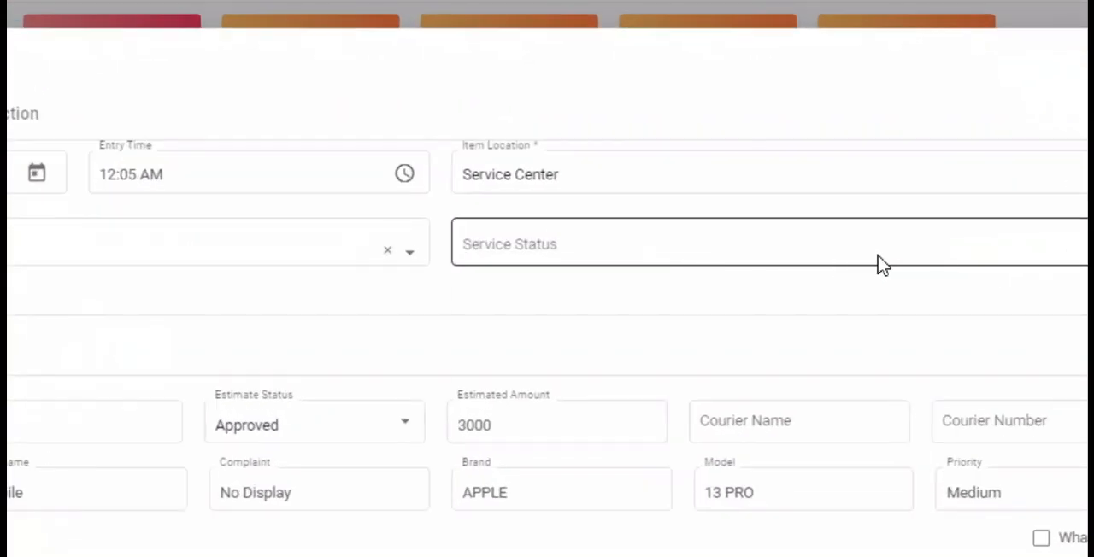
left_click(883, 263)
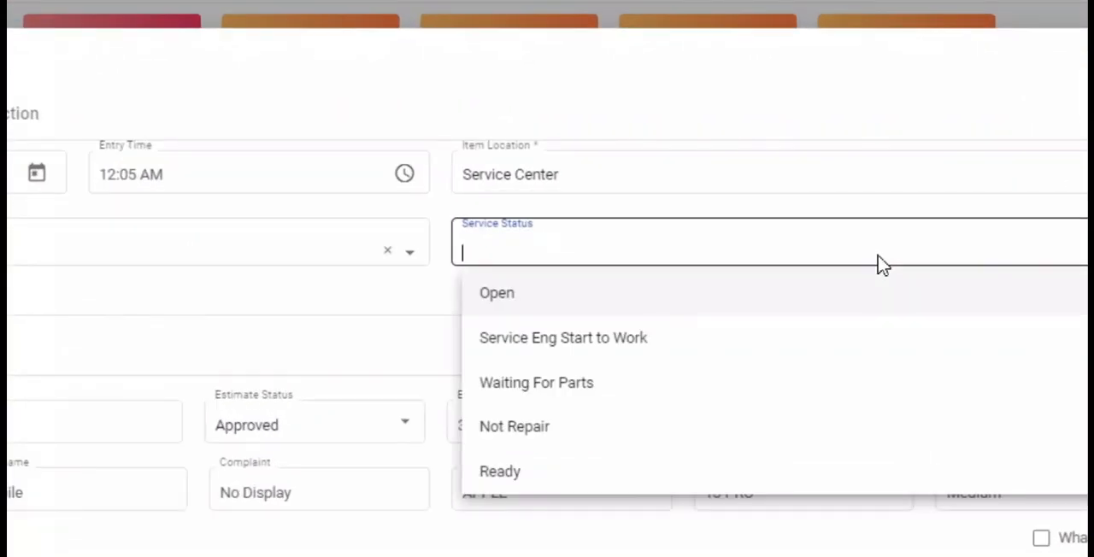
left_click(633, 394)
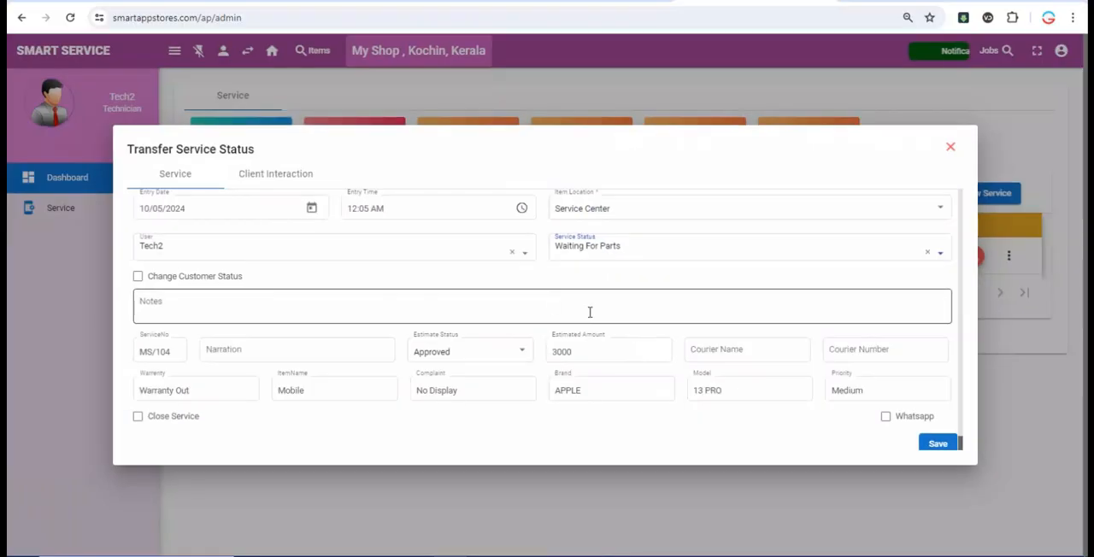
- Change the customer status to Service in Progress, enable the Whatsapp notification and save the transfer
left_click(207, 281)
left_click(582, 283)
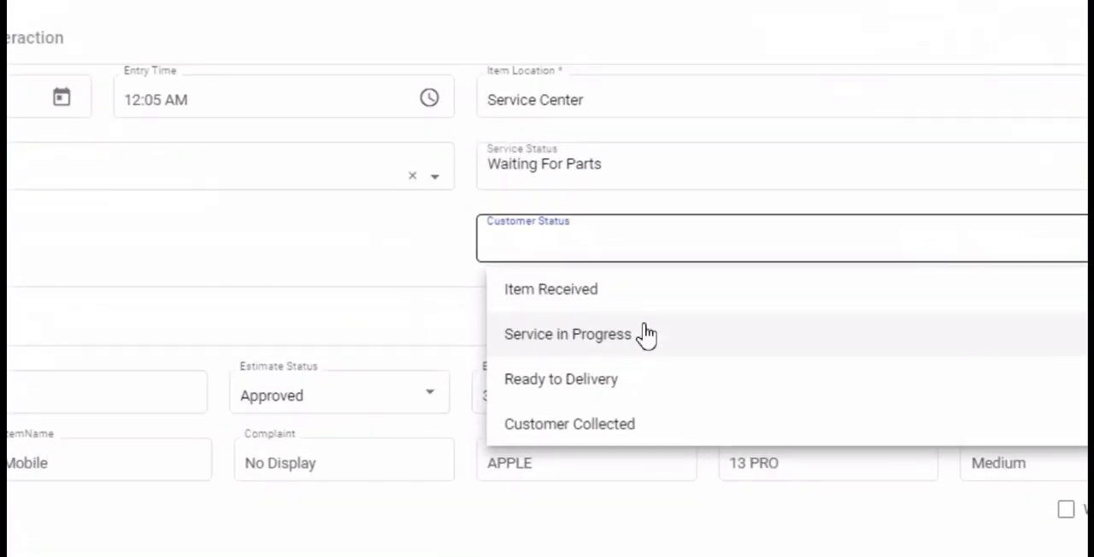
left_click(645, 331)
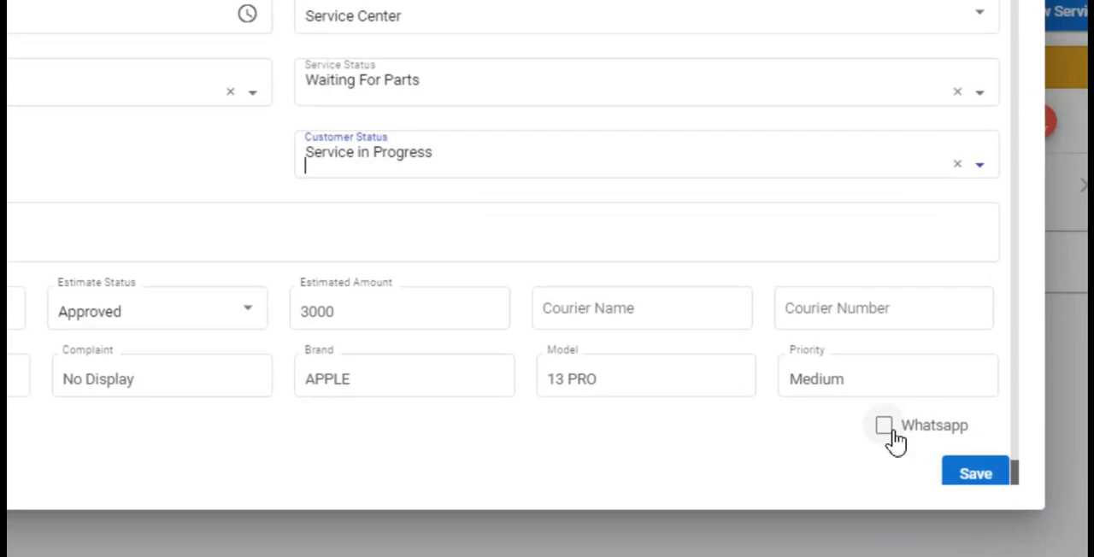
left_click(885, 430)
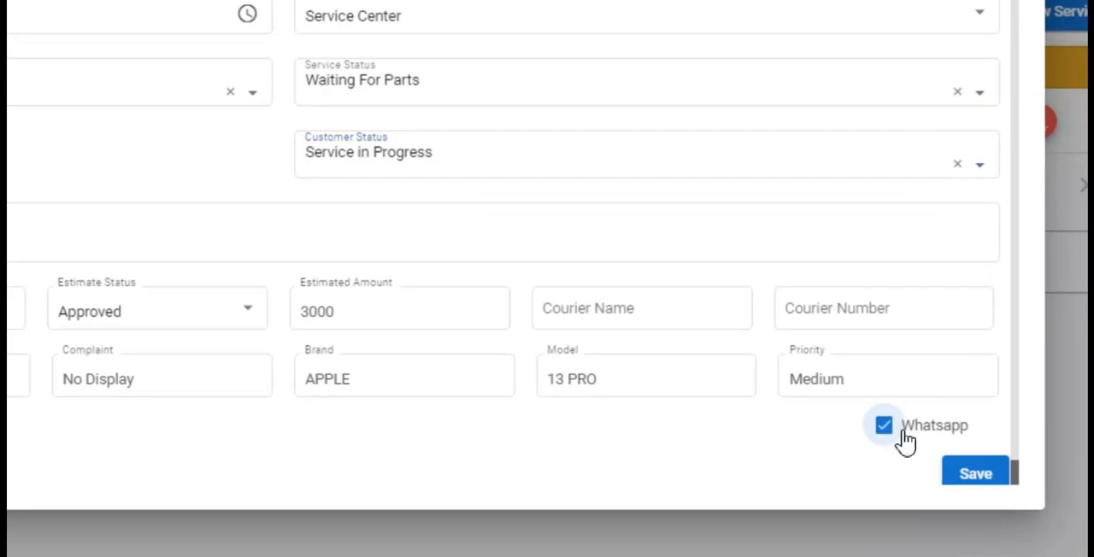
left_click(949, 477)
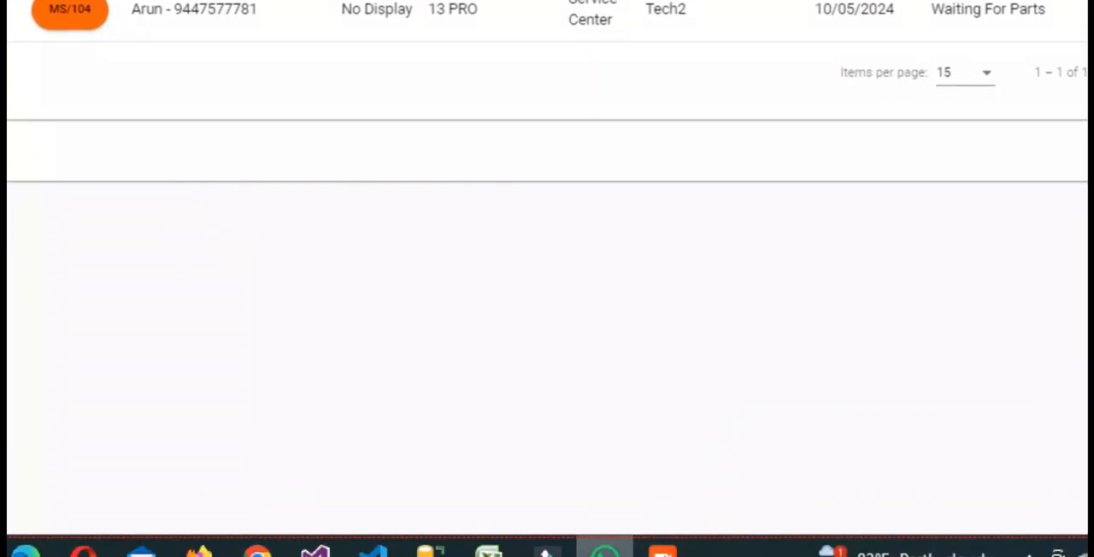
- Switch to WhatsApp and examine the service status in the message sent to the customer
left_click(605, 553)
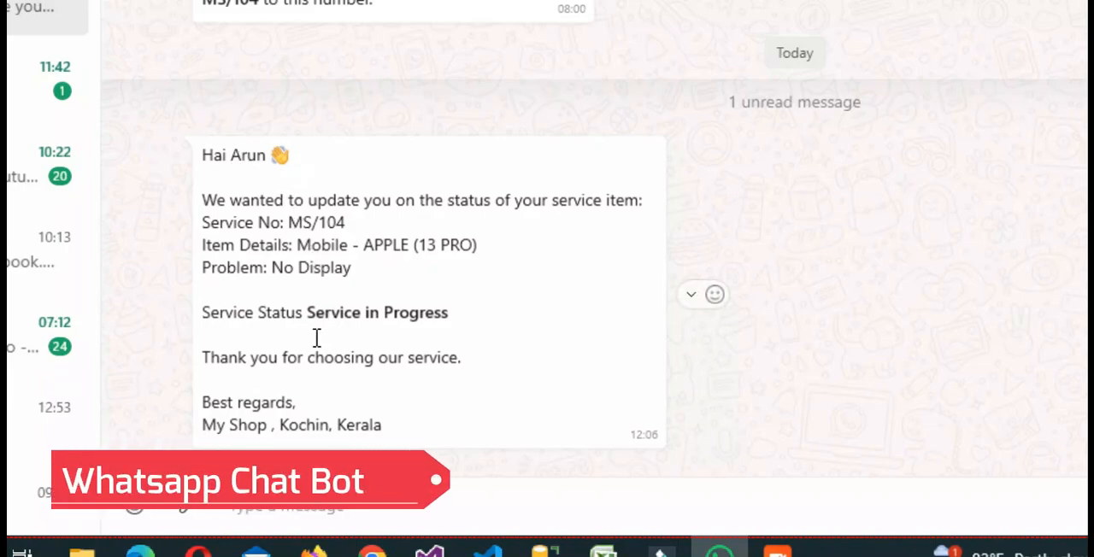
left_click_drag(303, 313, 451, 313)
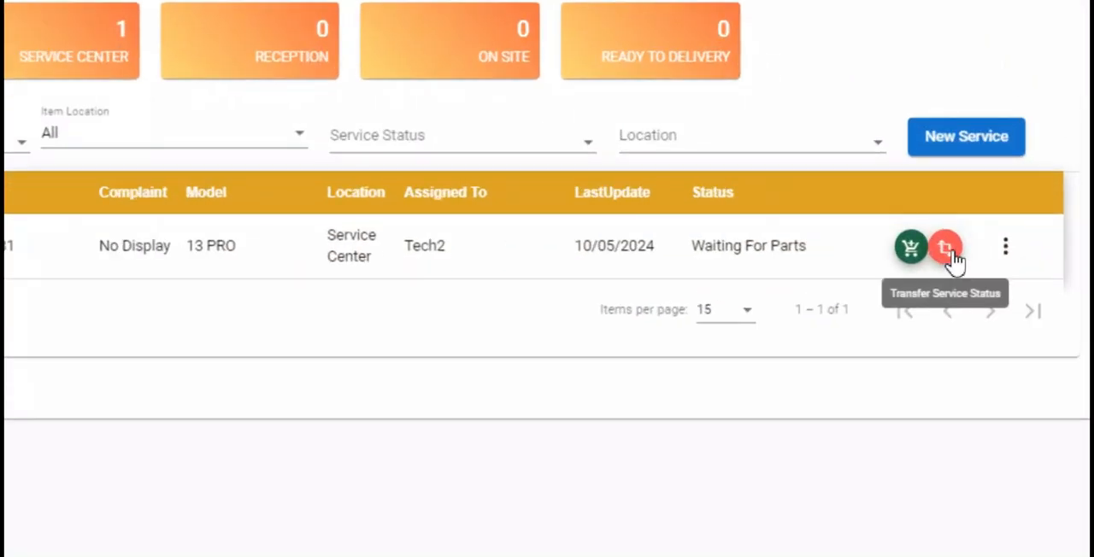
- In the No Display service's client interaction, post the shop messages "Display need to change" and "Price 8000"
left_click(982, 252)
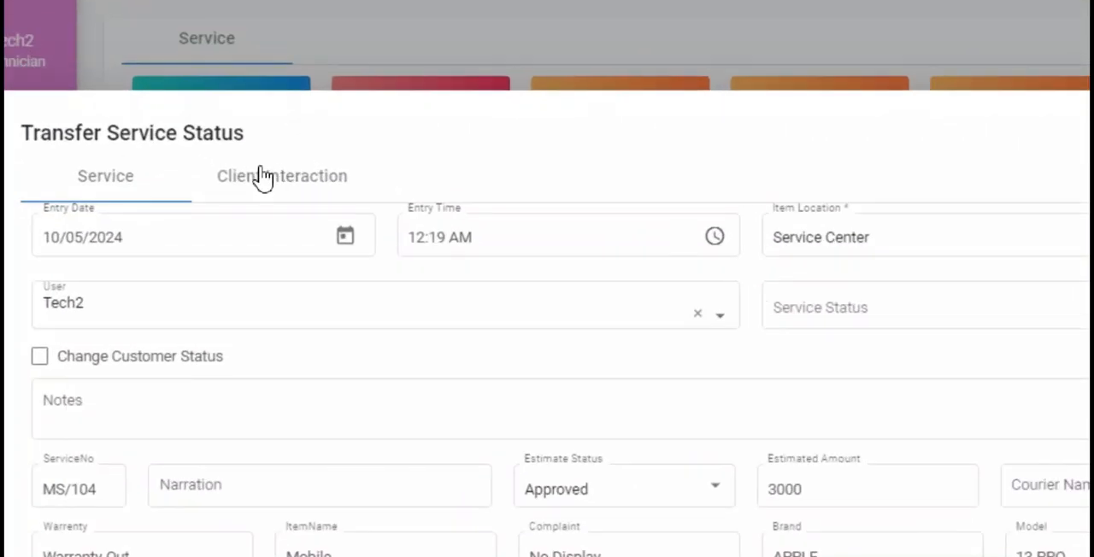
left_click(267, 172)
type("Display need to cha")
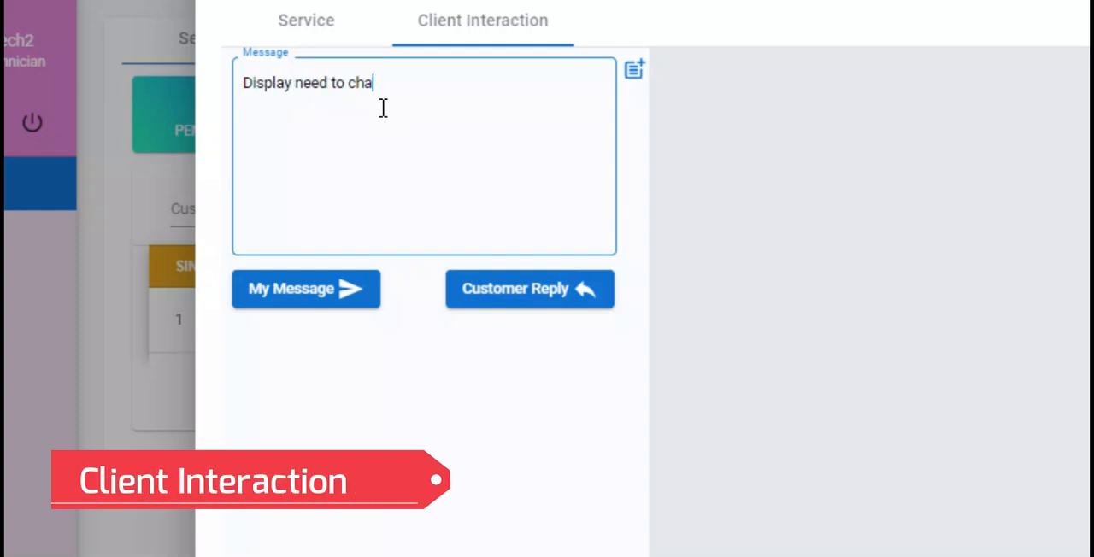
type("nge")
left_click(346, 291)
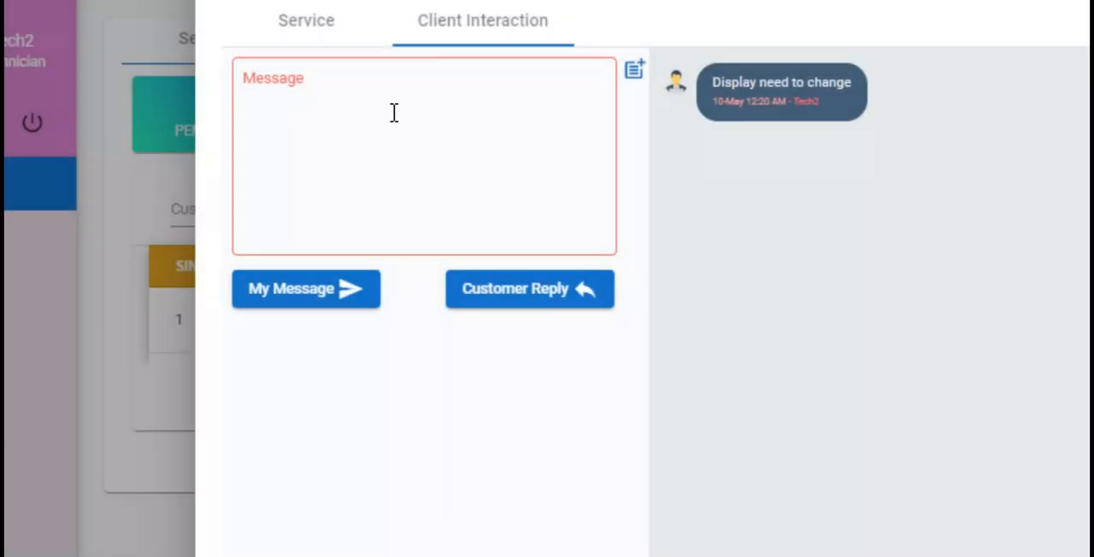
left_click(395, 111)
type("Price 8000")
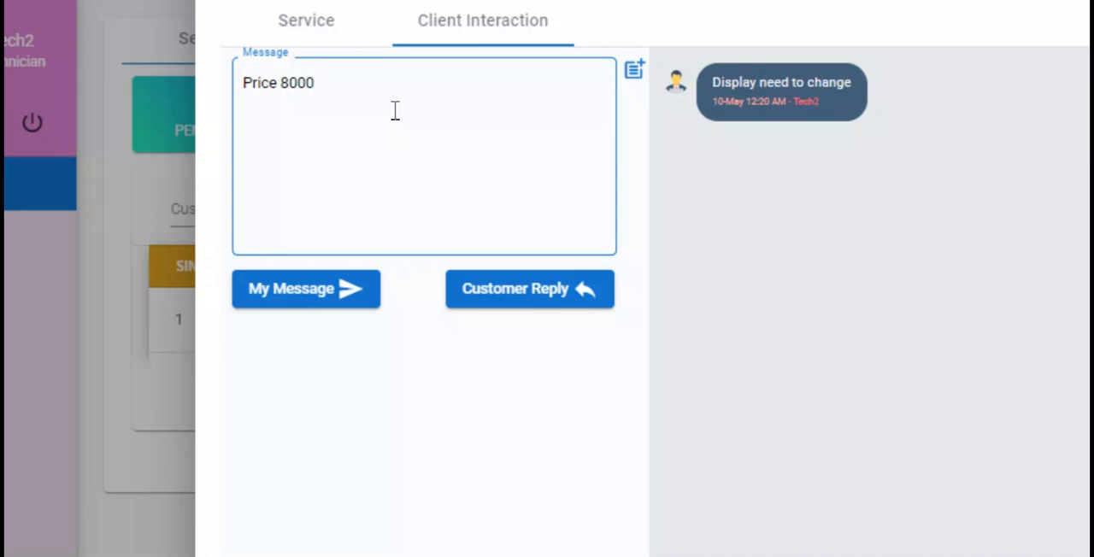
left_click(344, 291)
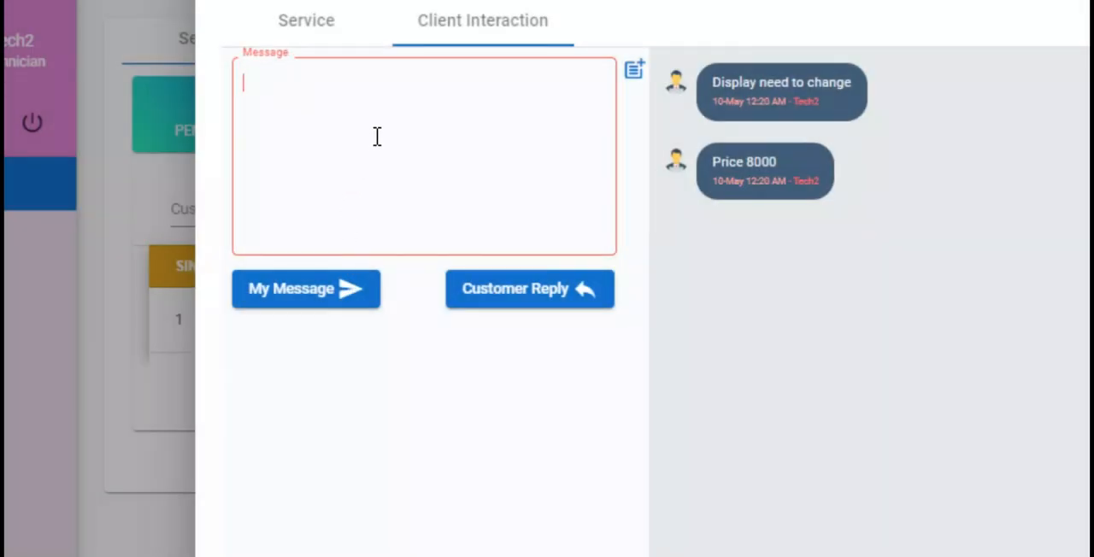
- Record the customer replies "Discount" and "7500", and reopen the service's client interaction to check the conversation
type("Discount")
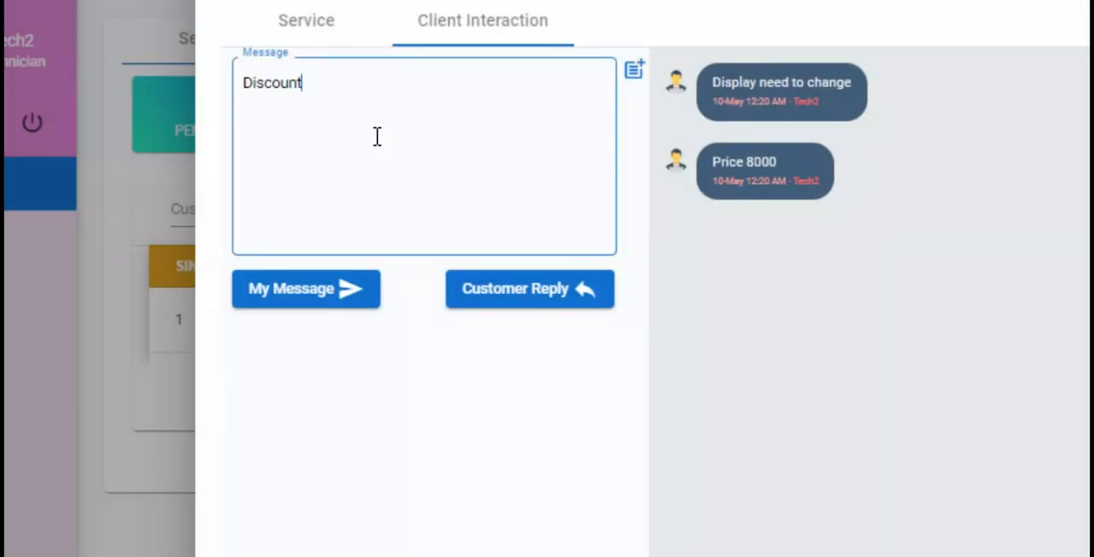
left_click(601, 295)
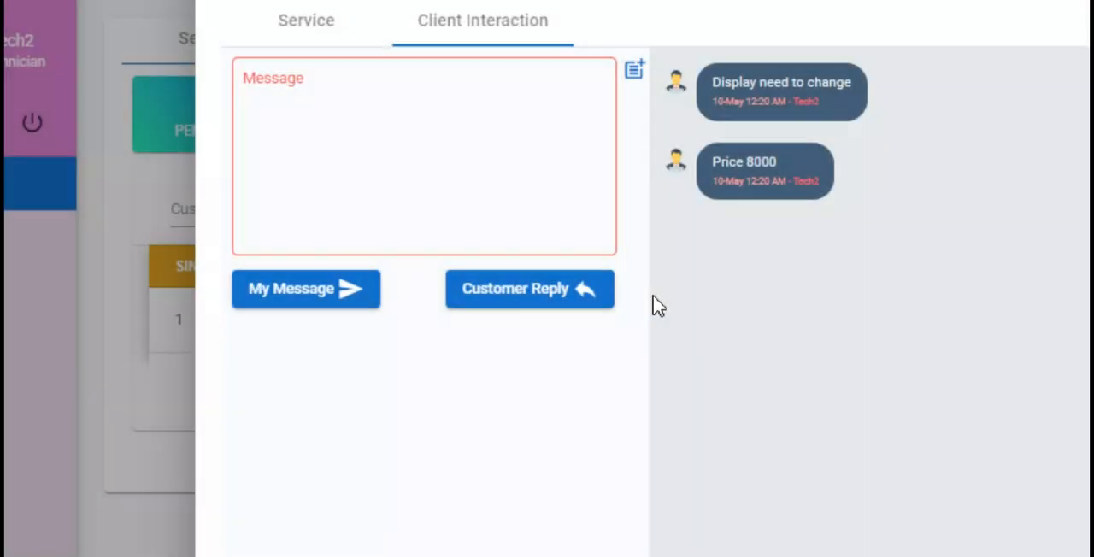
left_click(348, 144)
type("7500")
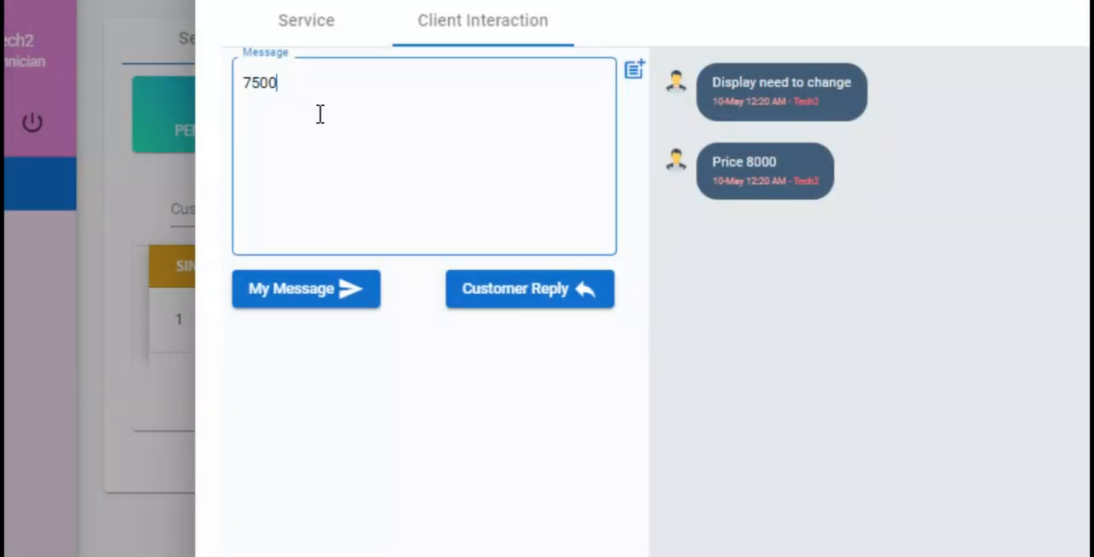
left_click(589, 301)
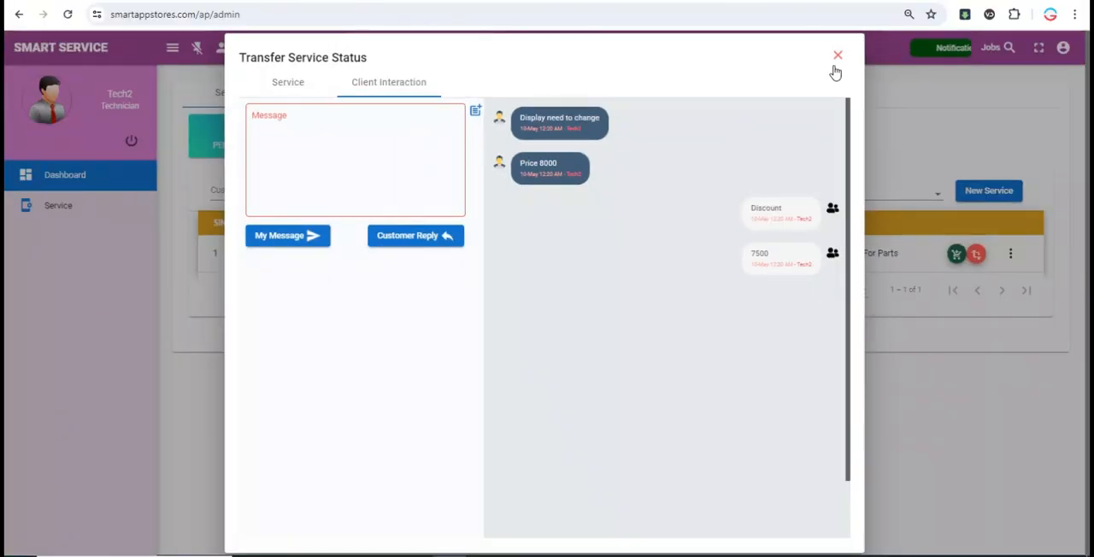
left_click(836, 66)
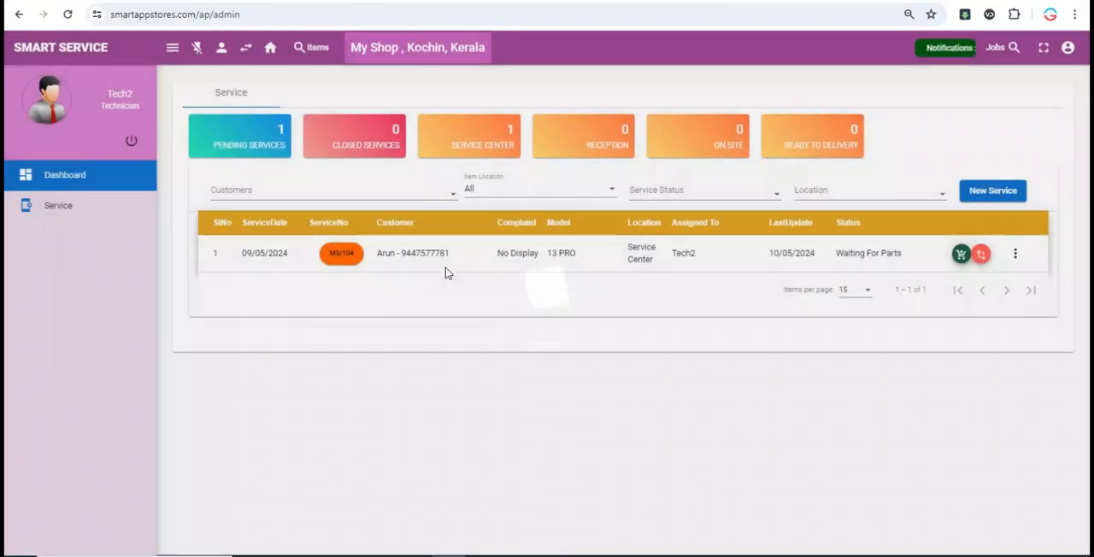
left_click(976, 254)
left_click(276, 171)
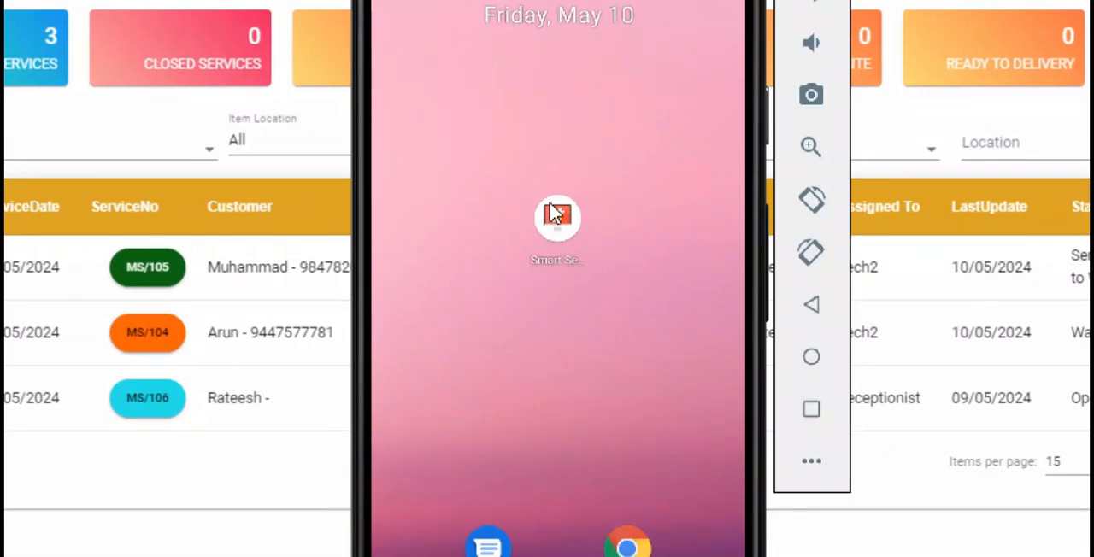
- Launch the Smart Services mobile app in the phone emulator and sign in as tech2 with the account password
left_click(553, 212)
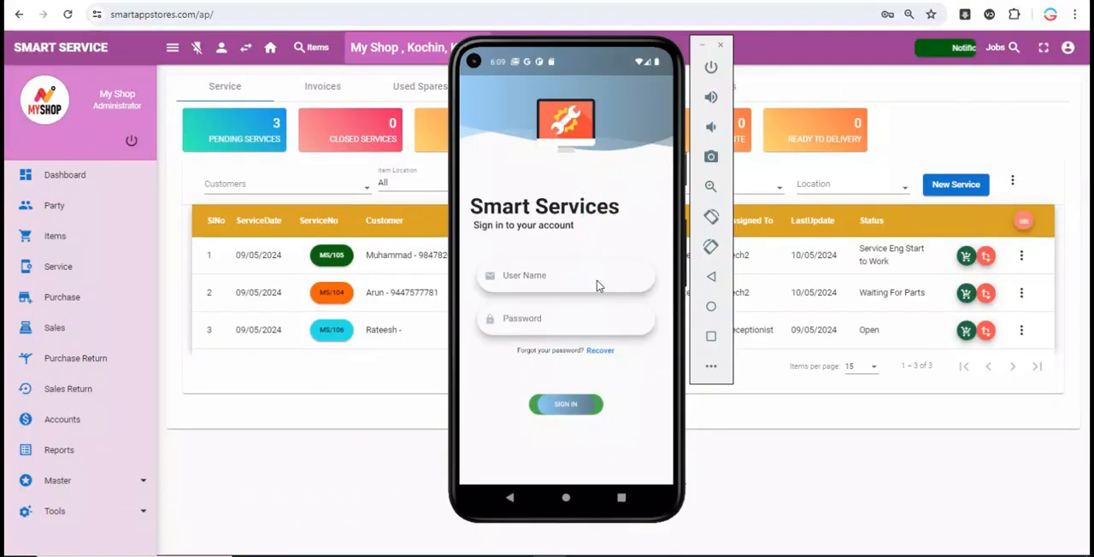
left_click(353, 288)
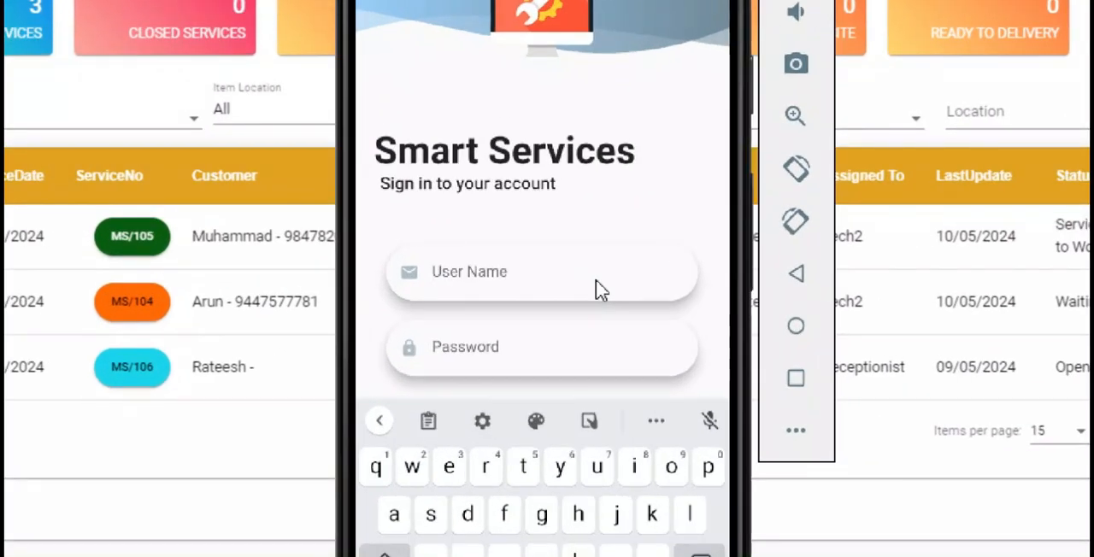
type("tech2")
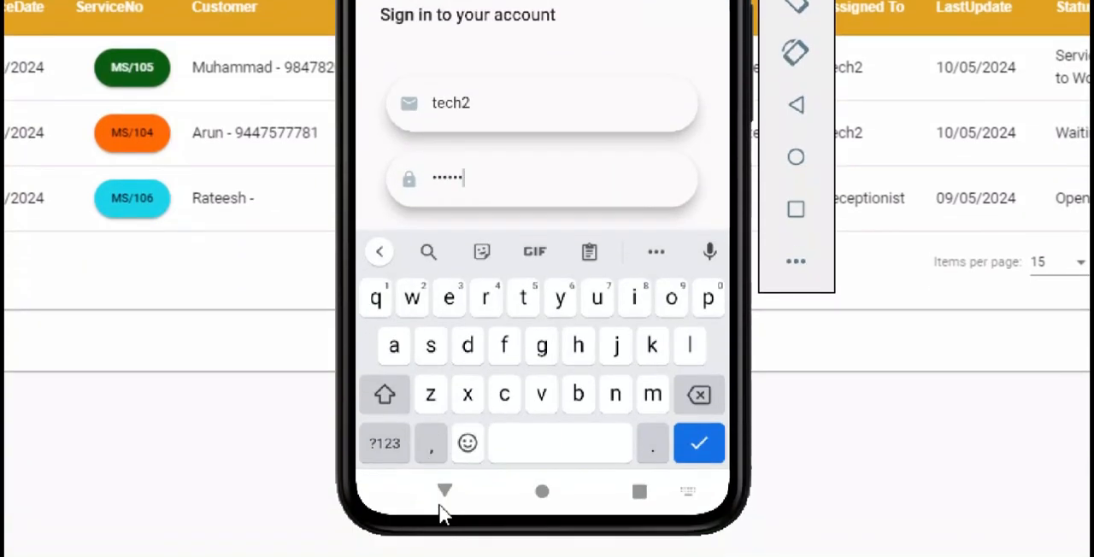
left_click(443, 493)
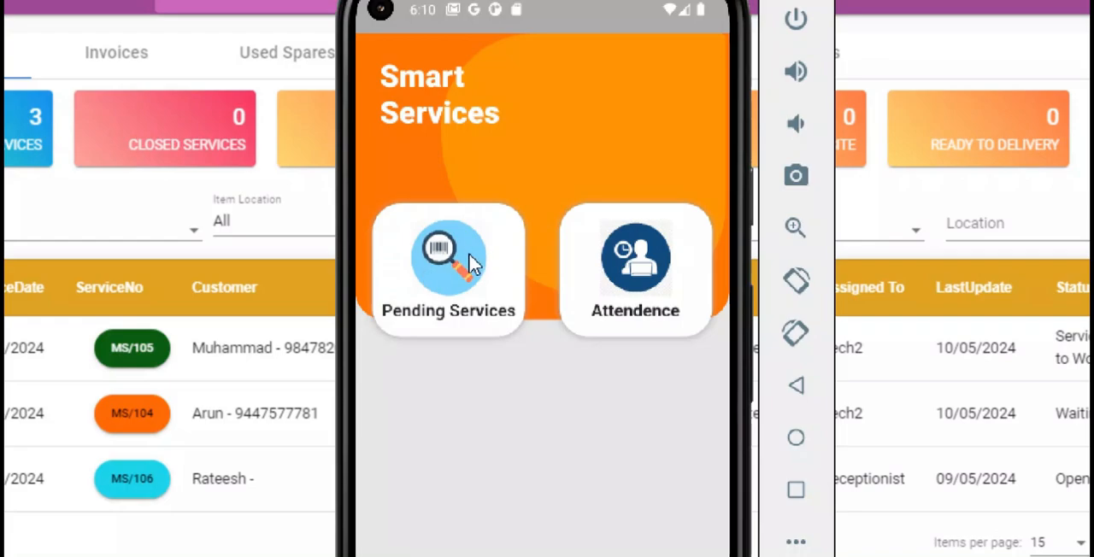
- Open the pending services list and review the details of the No Display service
left_click(470, 265)
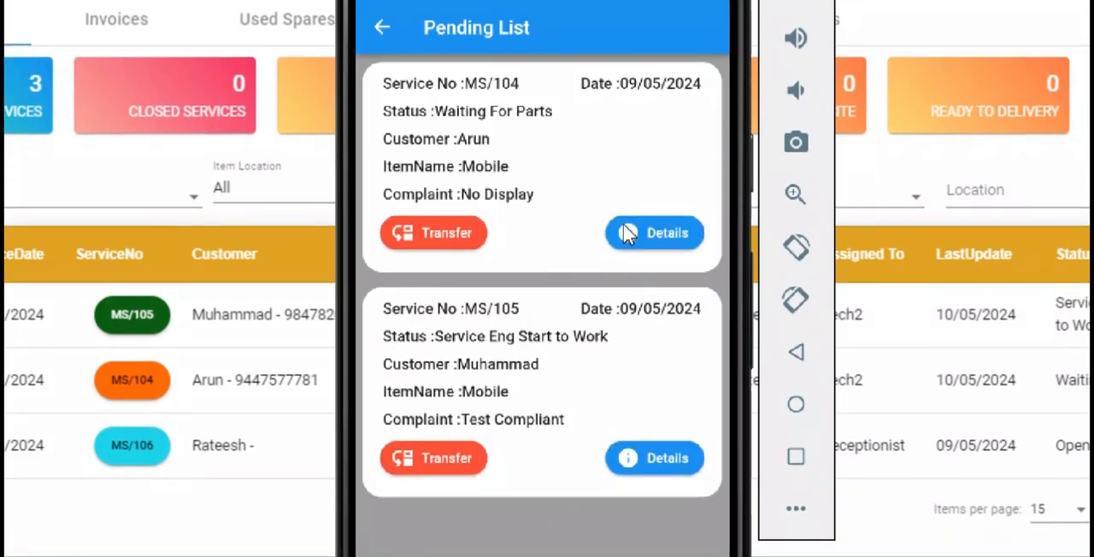
left_click(628, 234)
scroll(560, 487, "down", 3)
scroll(613, 325, "up", 3)
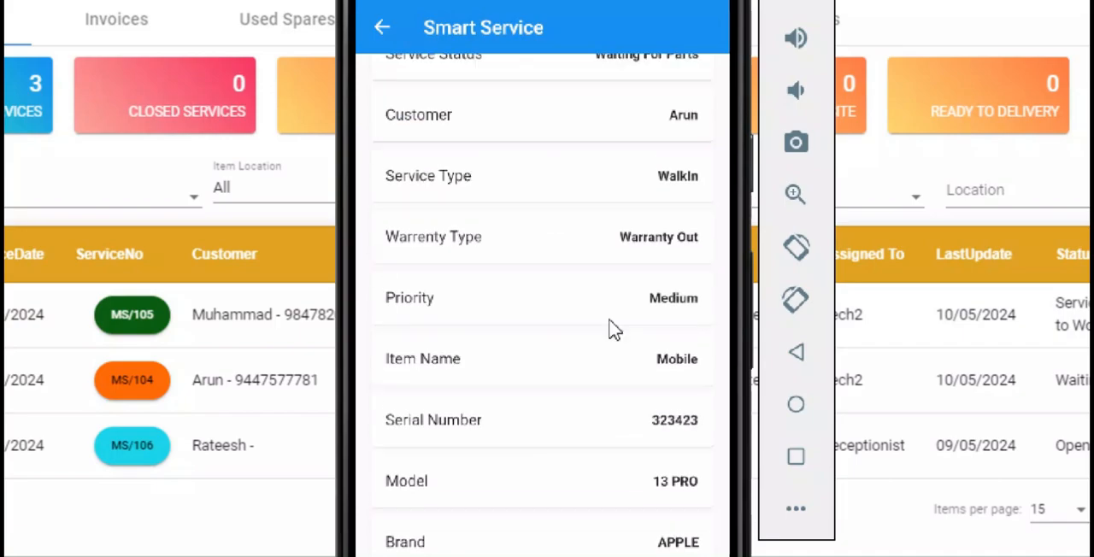
left_click(382, 112)
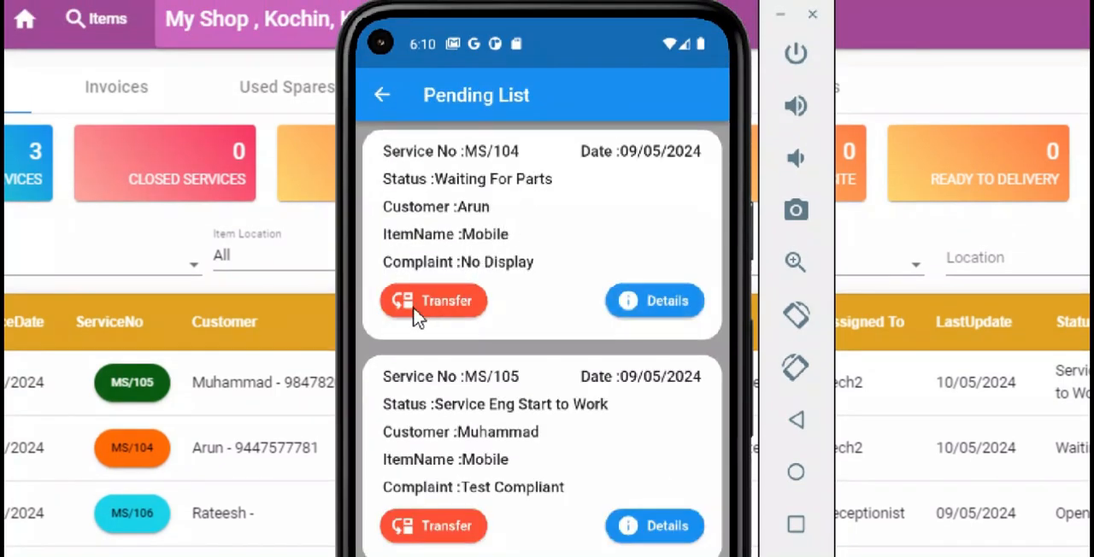
- Record a transfer for the No Display service with the status Waiting For Parts and save it
left_click(417, 309)
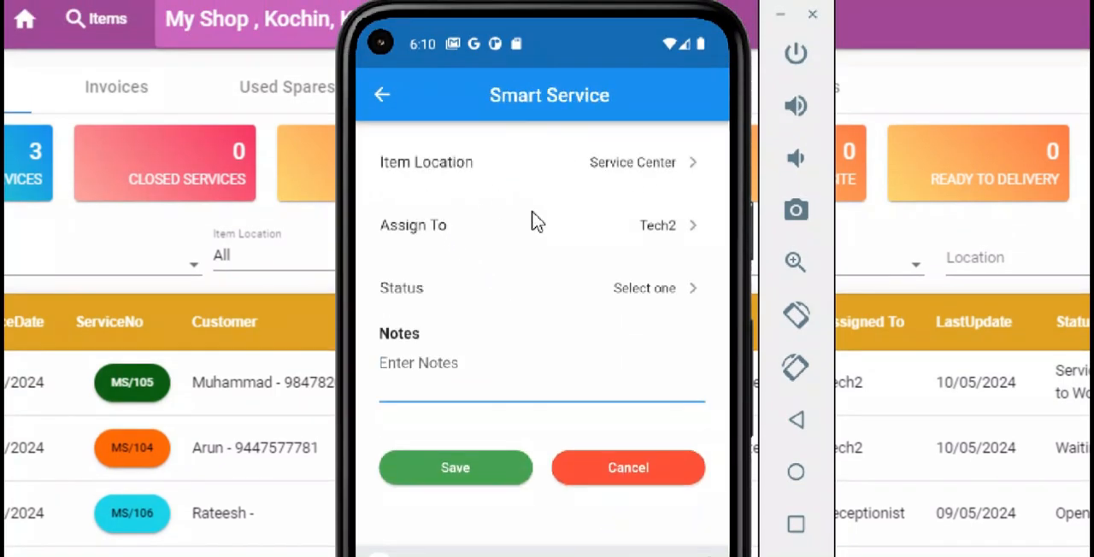
left_click(637, 300)
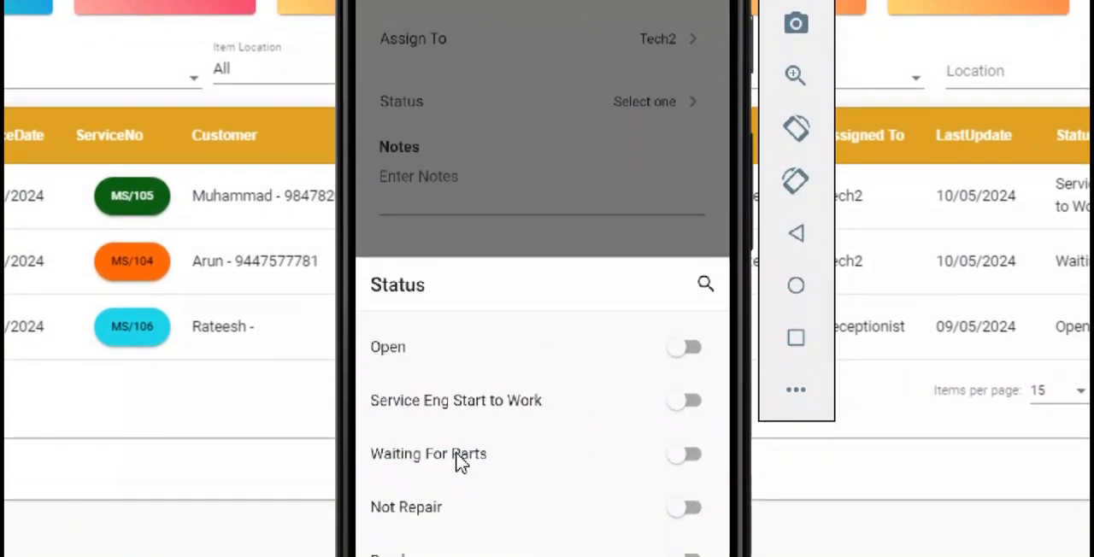
left_click(459, 461)
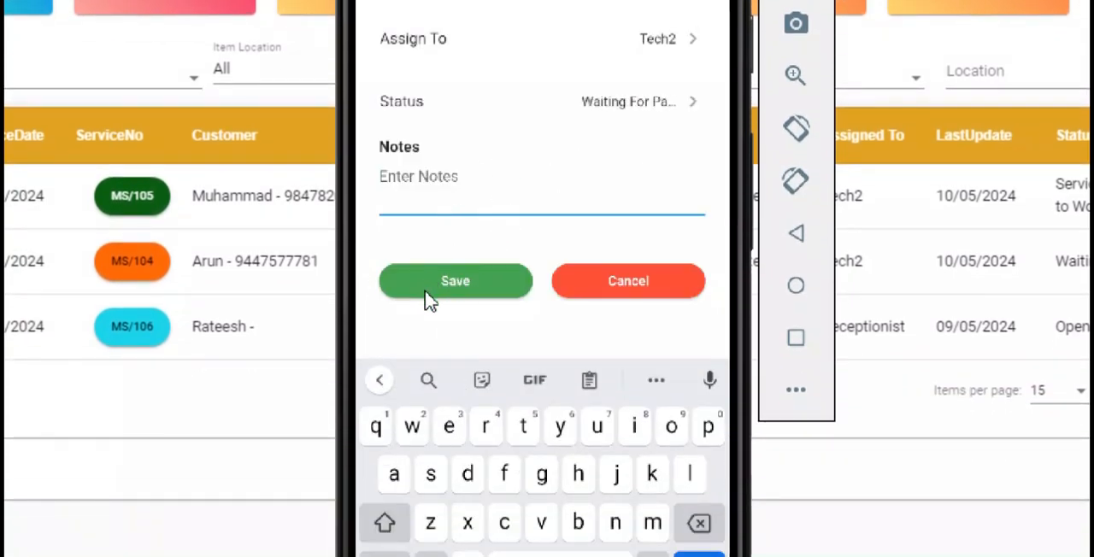
left_click(462, 281)
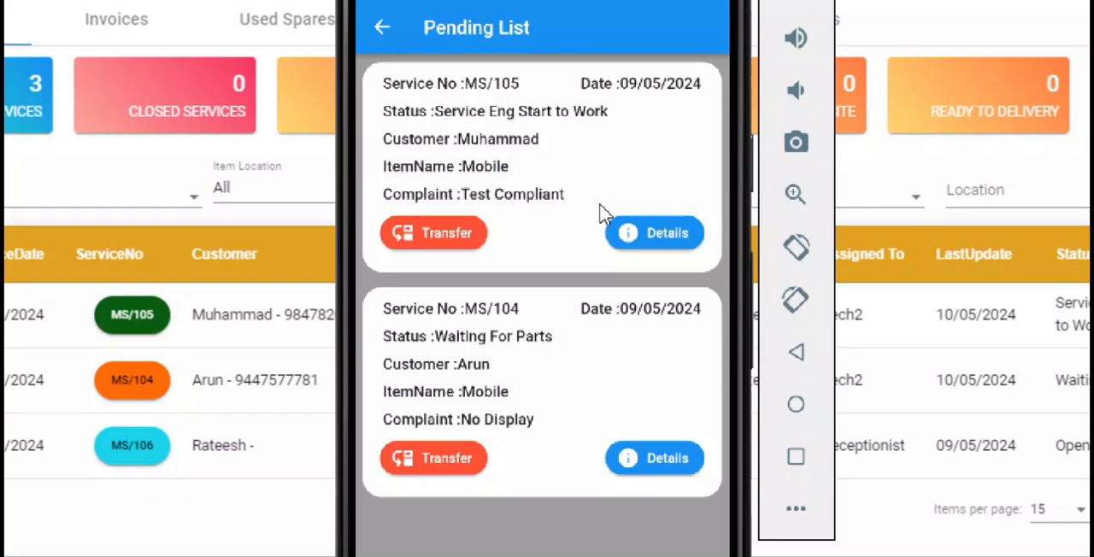
- Open the Test Compliant service's details and begin a new accessory named Charger
left_click(644, 231)
scroll(610, 171, "down", 3)
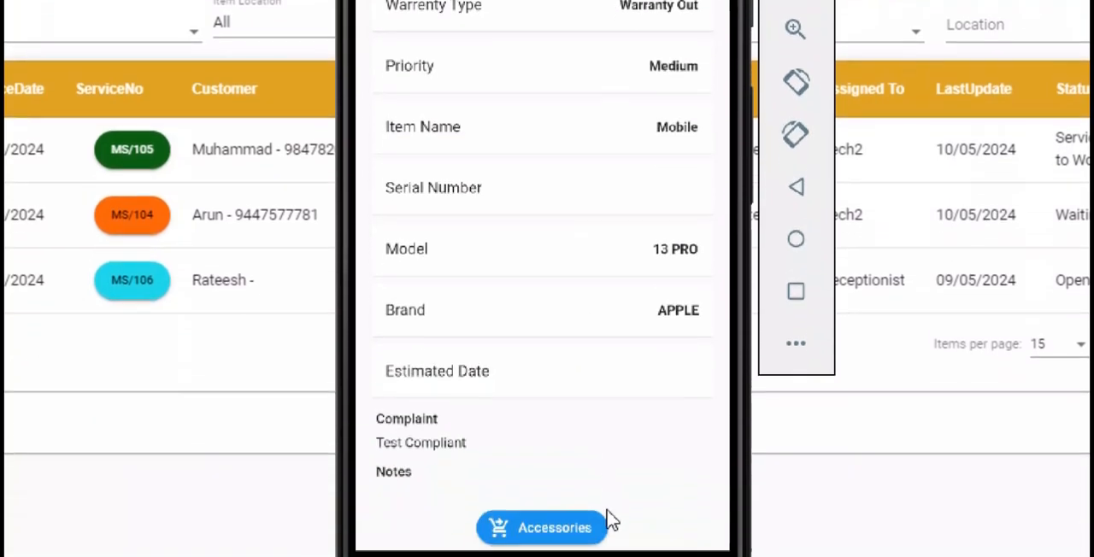
left_click(546, 524)
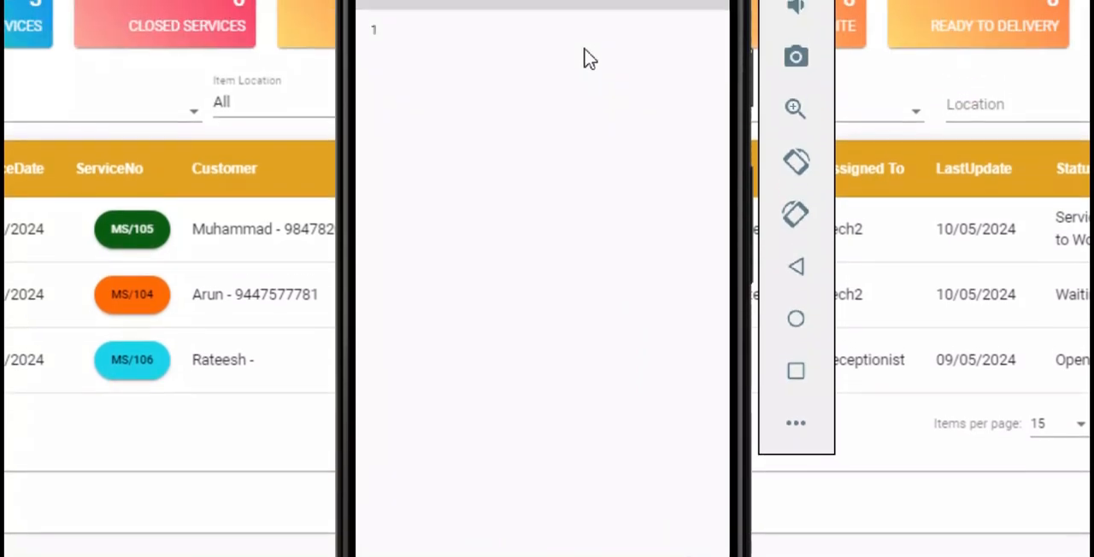
left_click(688, 492)
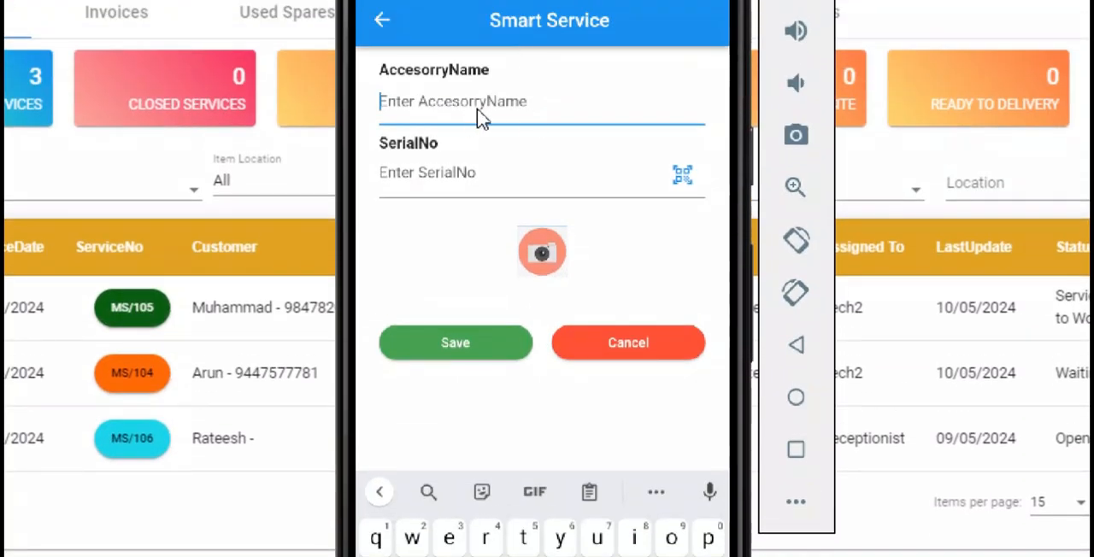
type("Charger")
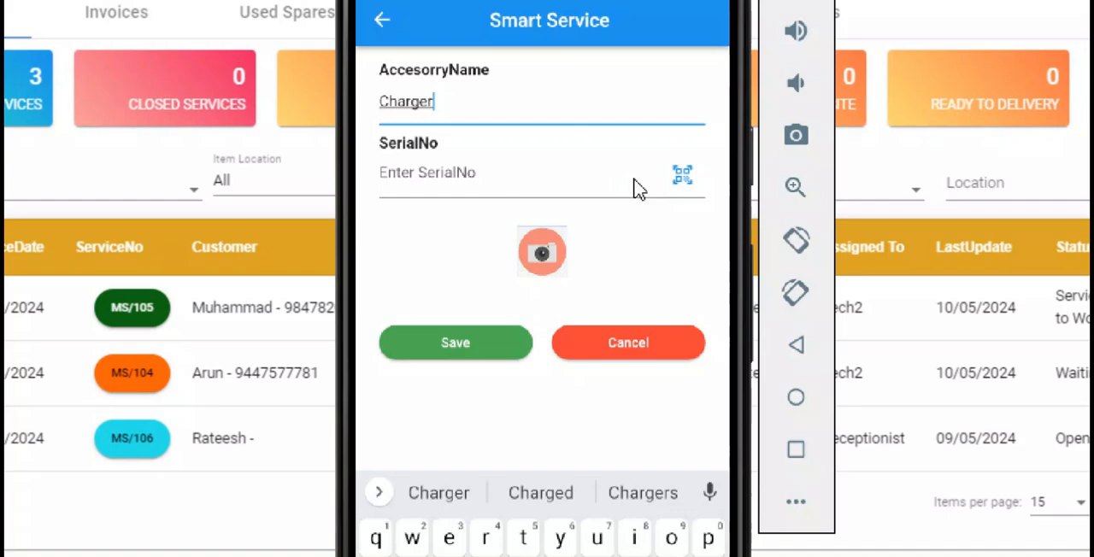
- Try scanning the accessory's serial number, allowing camera access while using the app
left_click(507, 193)
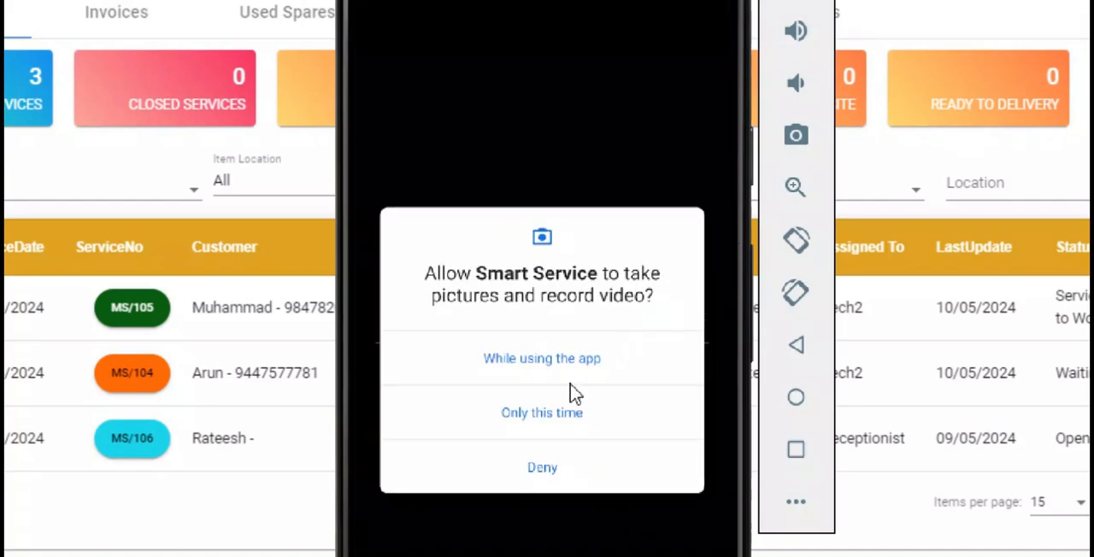
left_click(555, 376)
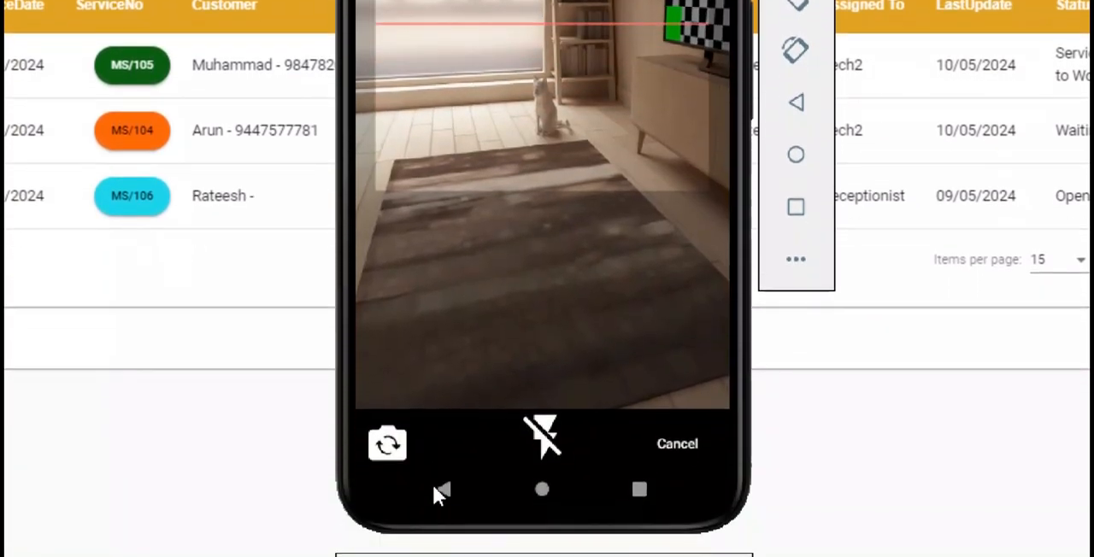
left_click(438, 488)
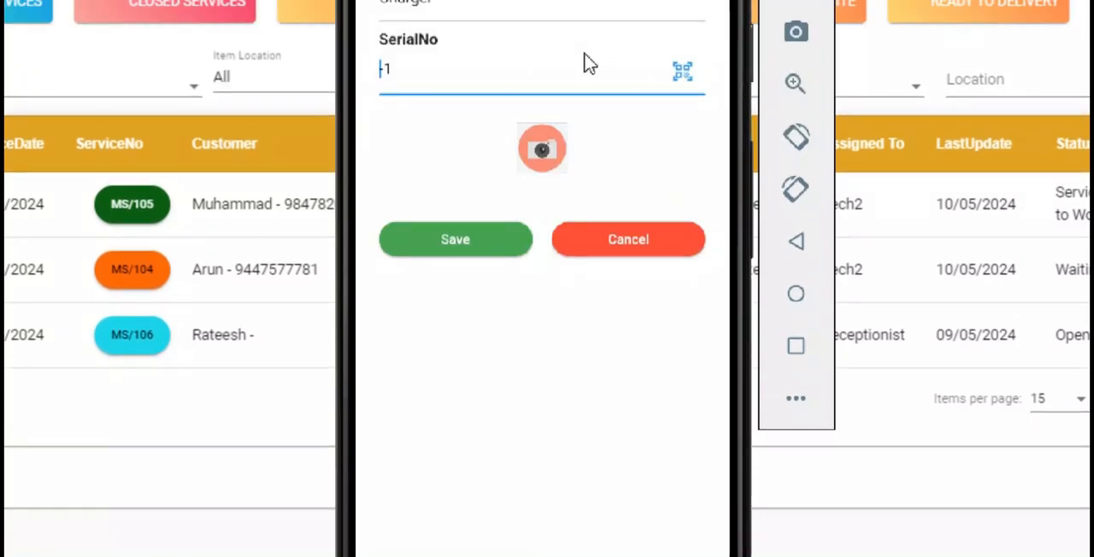
- Take a camera photo for the Charger accessory and leave the form without saving
left_click(543, 149)
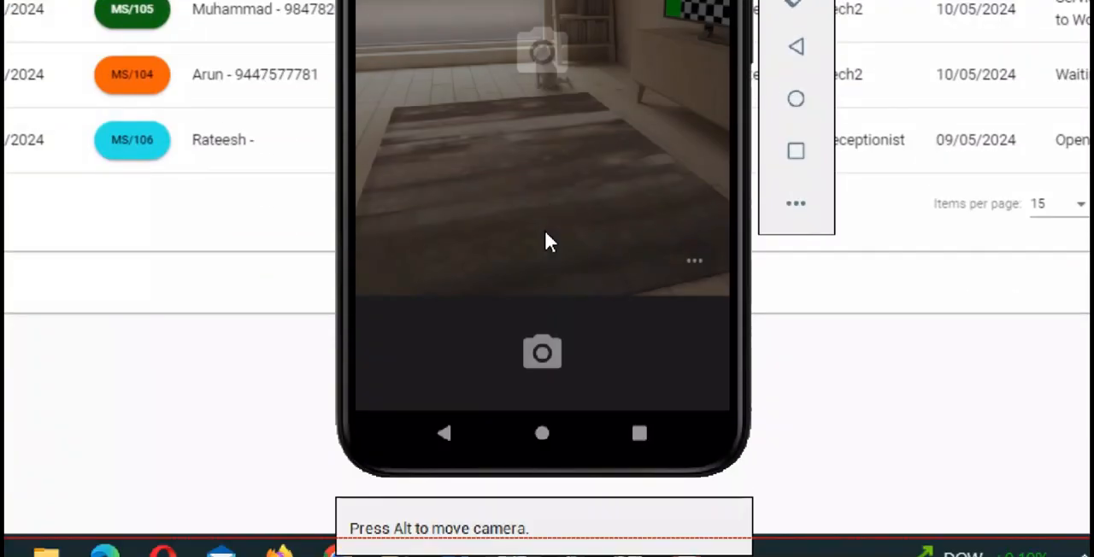
left_click(544, 350)
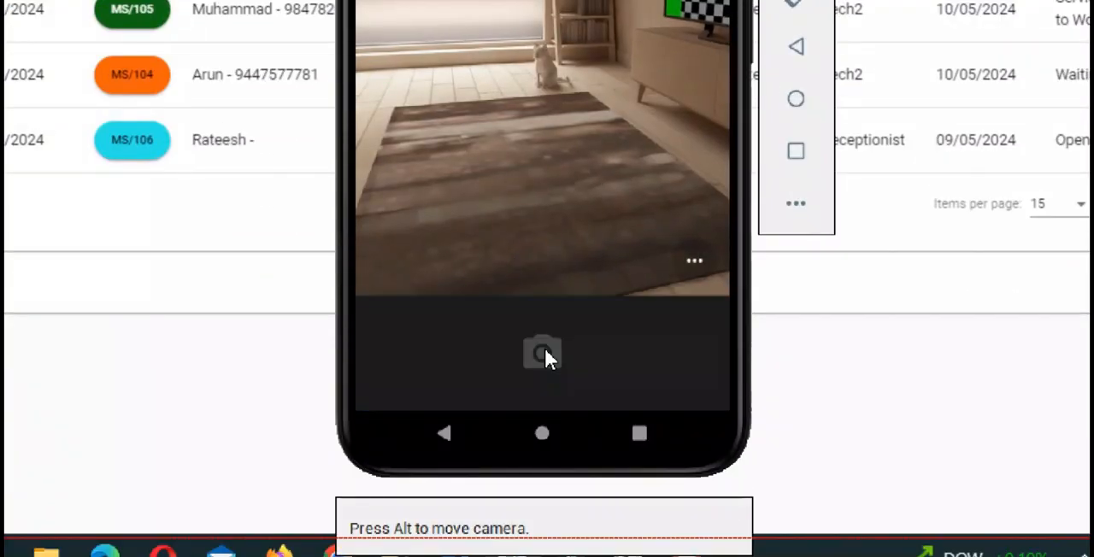
left_click(550, 357)
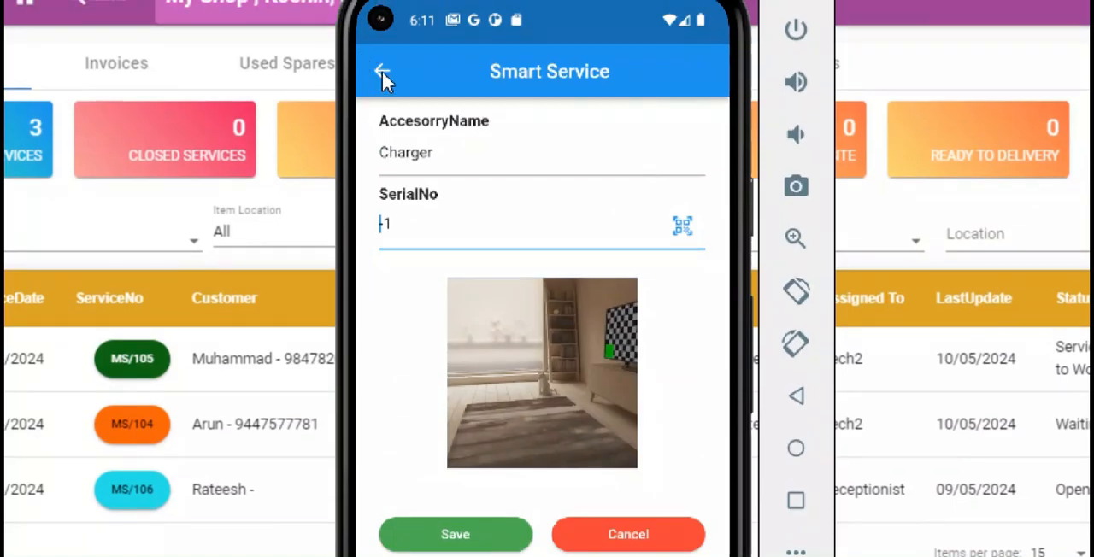
left_click(382, 71)
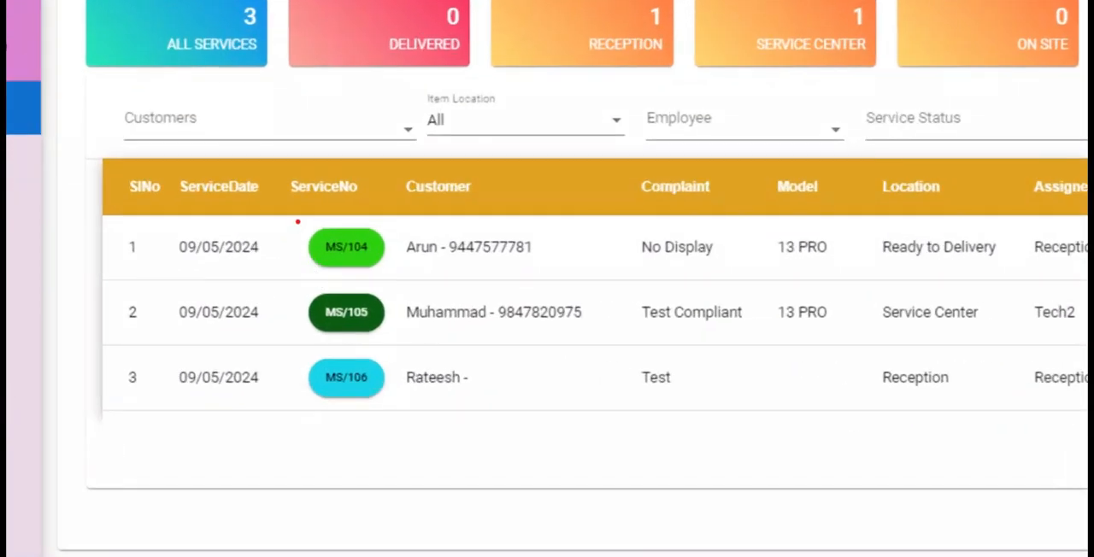
left_click_drag(298, 222, 404, 280)
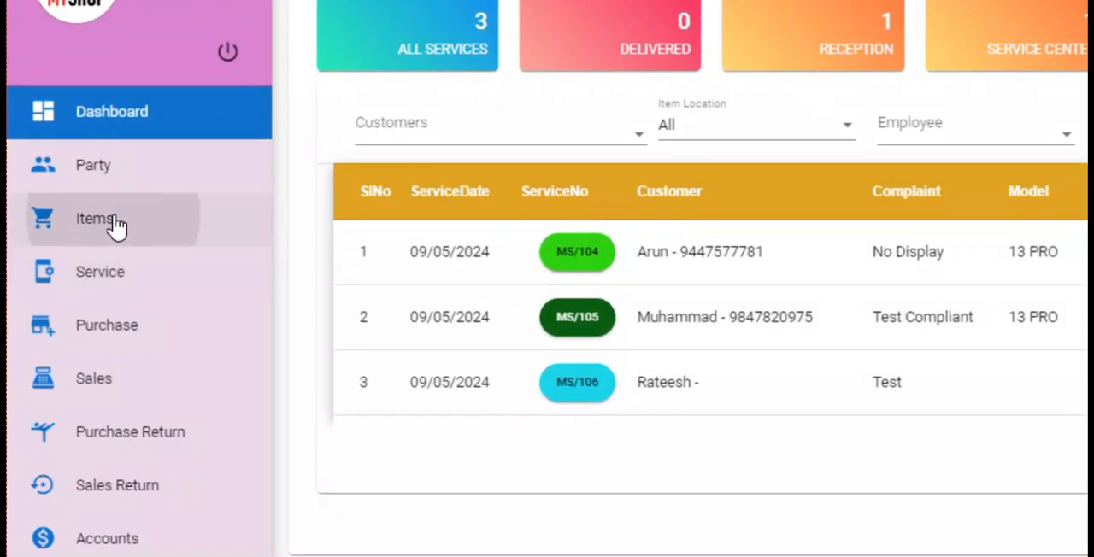
- Create a new product item named IP 13 DP OG with the category Display and the brand Apple
left_click(117, 225)
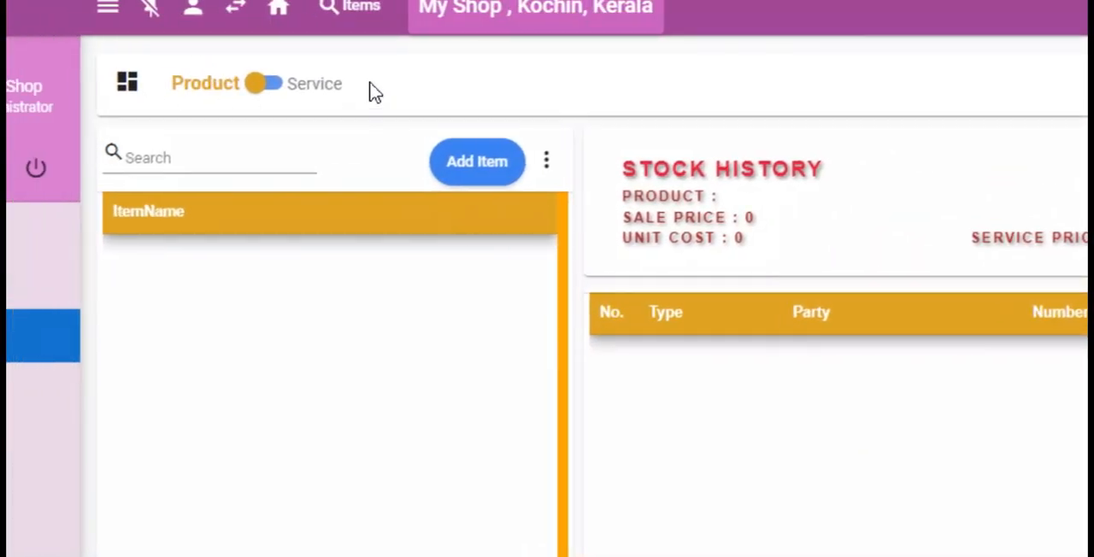
left_click(504, 169)
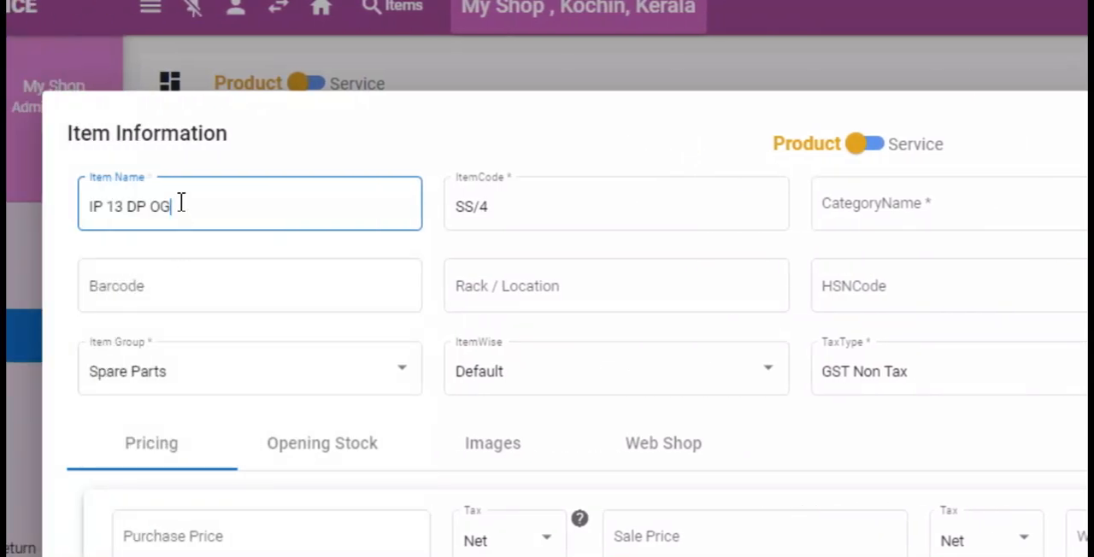
left_click(935, 205)
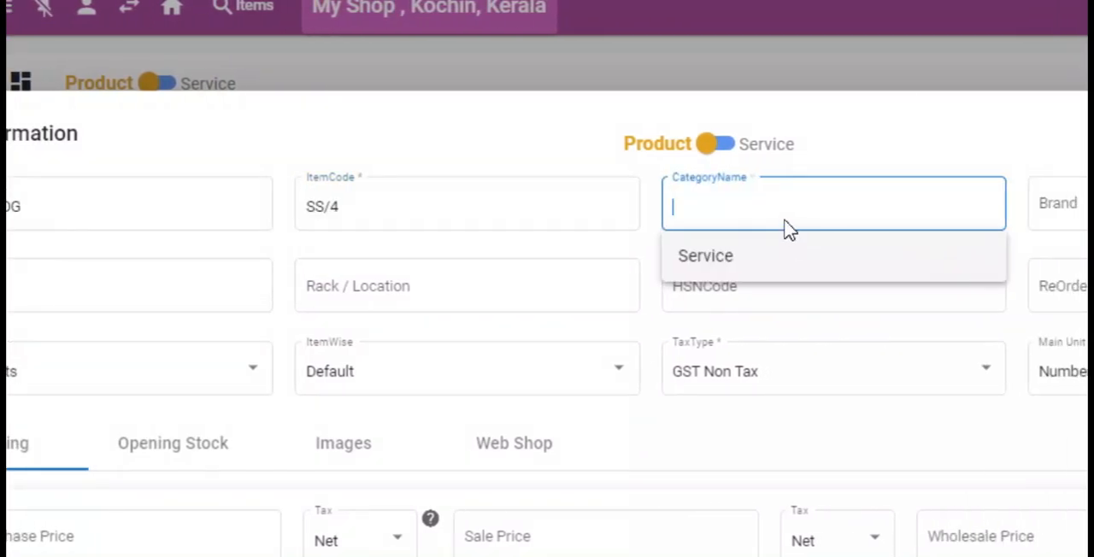
type("Display")
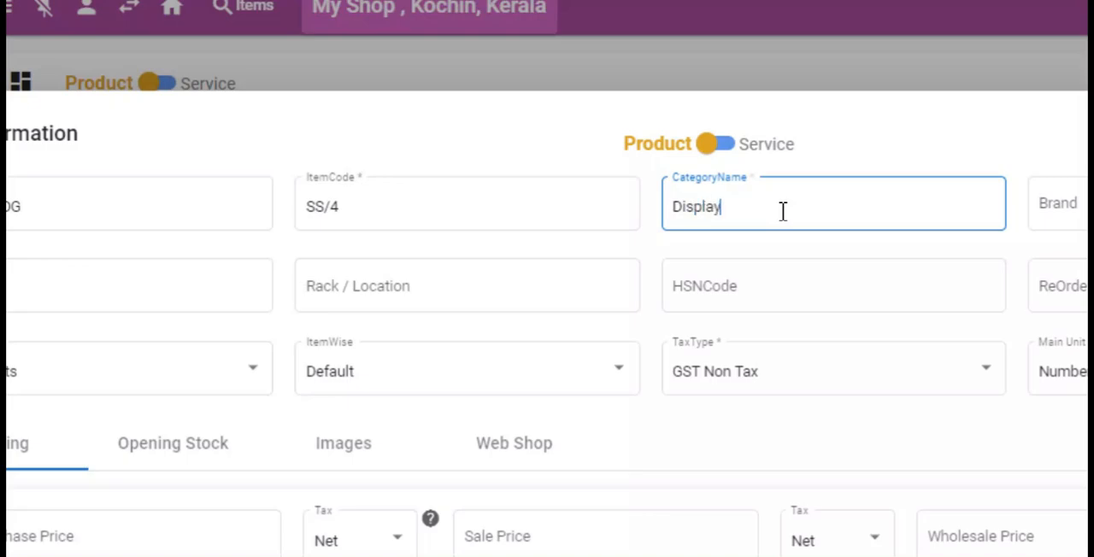
left_click(1058, 204)
type("A")
type("pple")
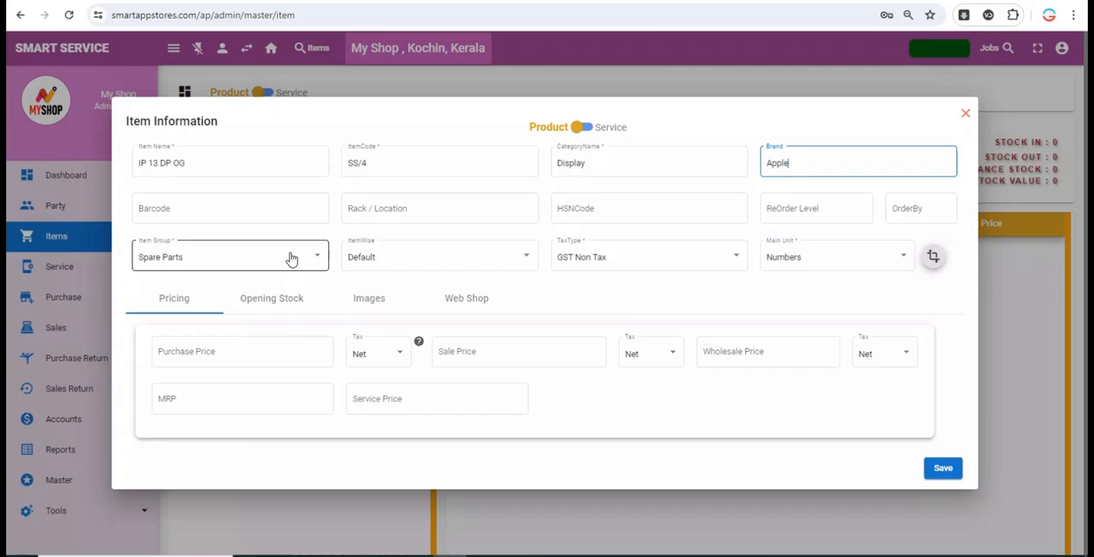
- Check the item-wise options and try a unit conversion with Box as main unit and Numbers as sub unit
left_click(425, 261)
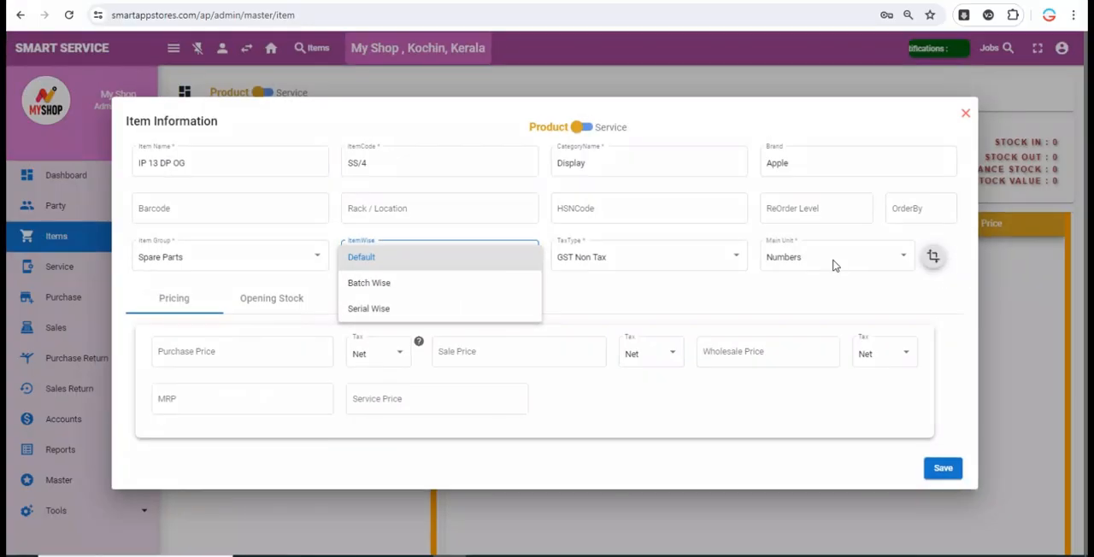
left_click(833, 261)
left_click(938, 272)
left_click(623, 276)
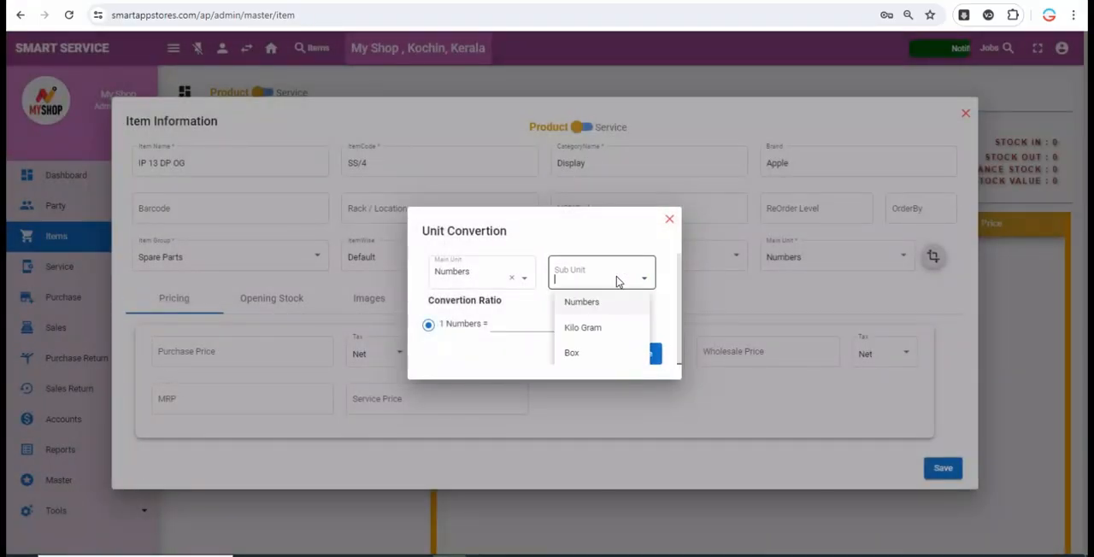
left_click(479, 274)
left_click(452, 352)
left_click(602, 272)
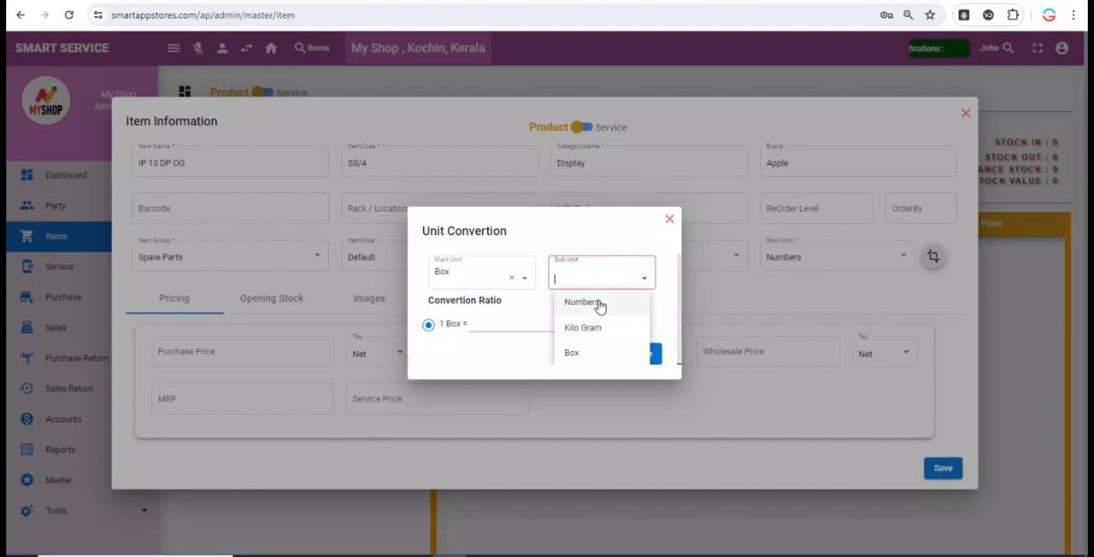
left_click(598, 302)
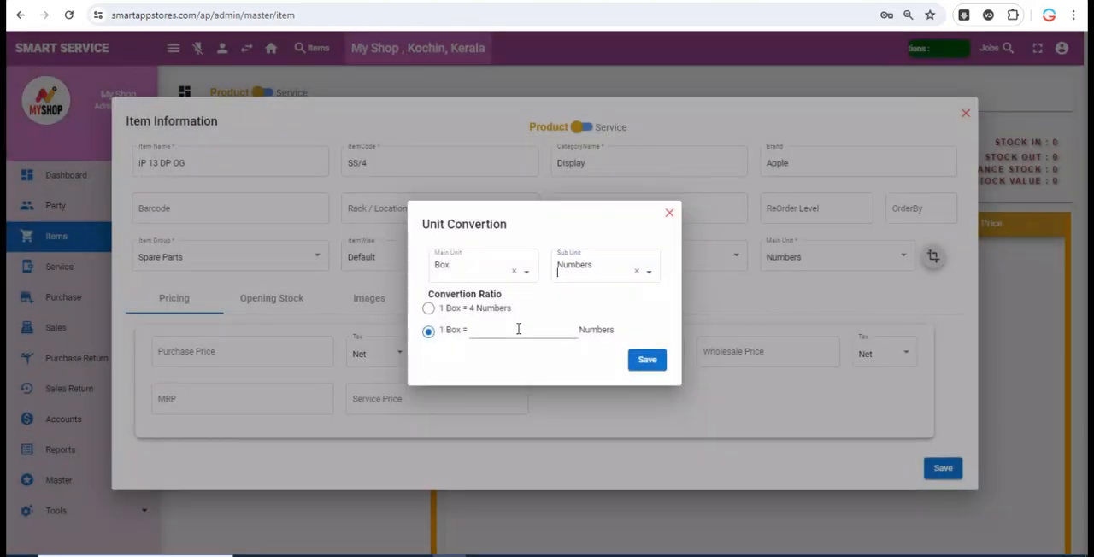
left_click(663, 217)
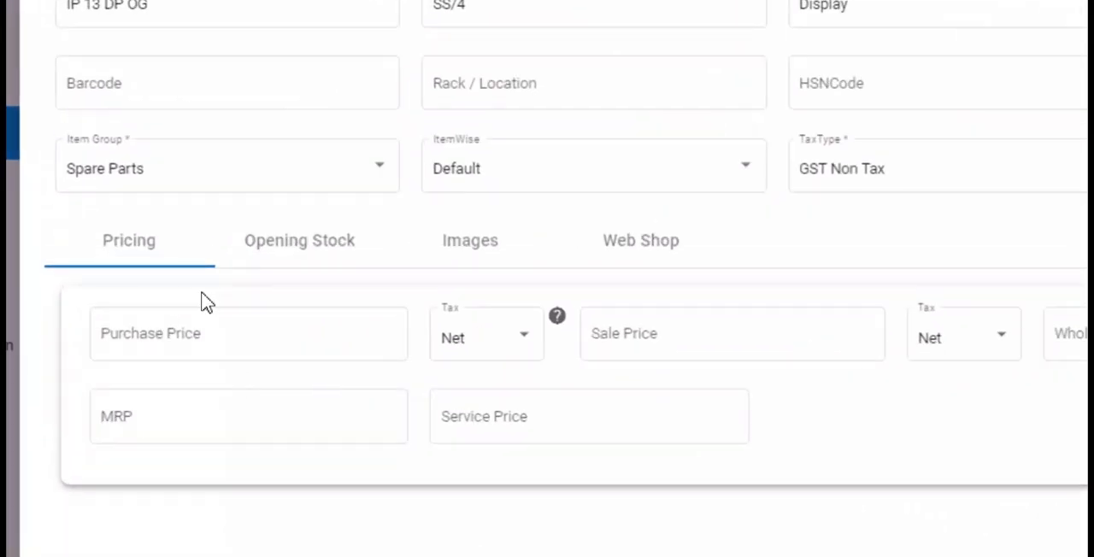
- Set the item's purchase price to 100, sale price to 150, wholesale price to 130, MRP to 200 and service price to 250
left_click(274, 354)
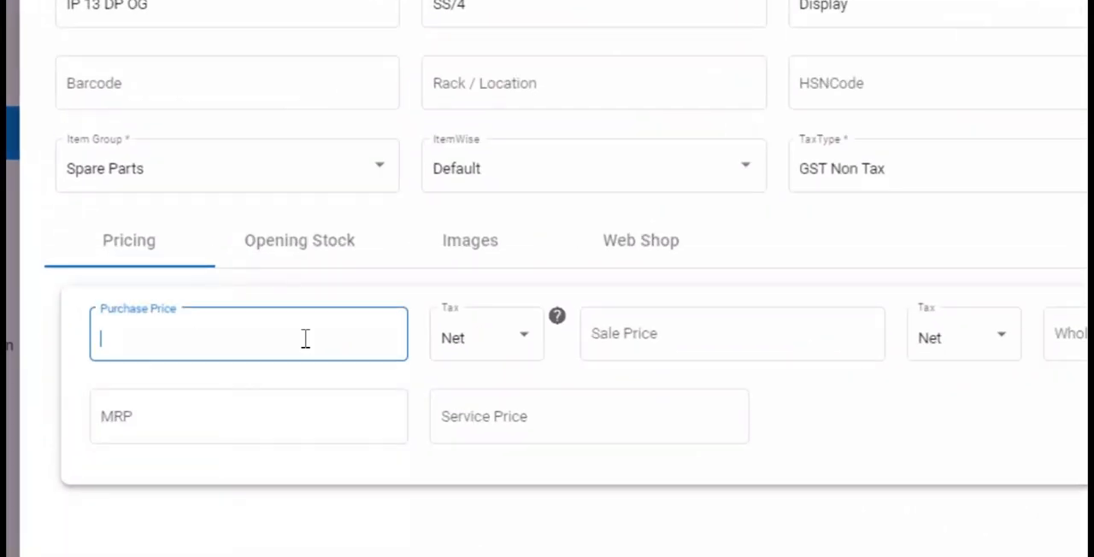
type("100")
key("Tab")
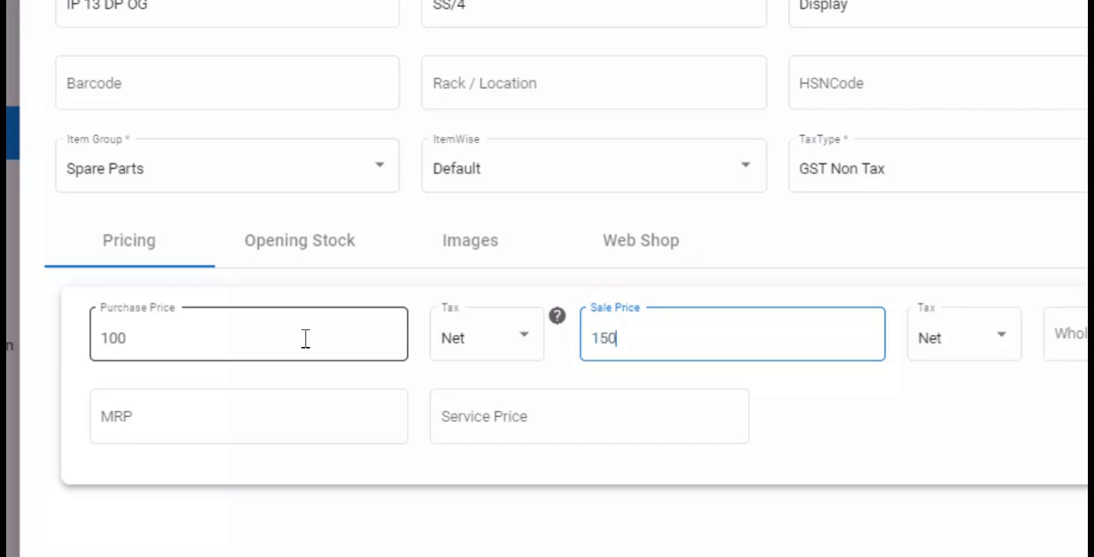
key("Tab")
key("Tab")
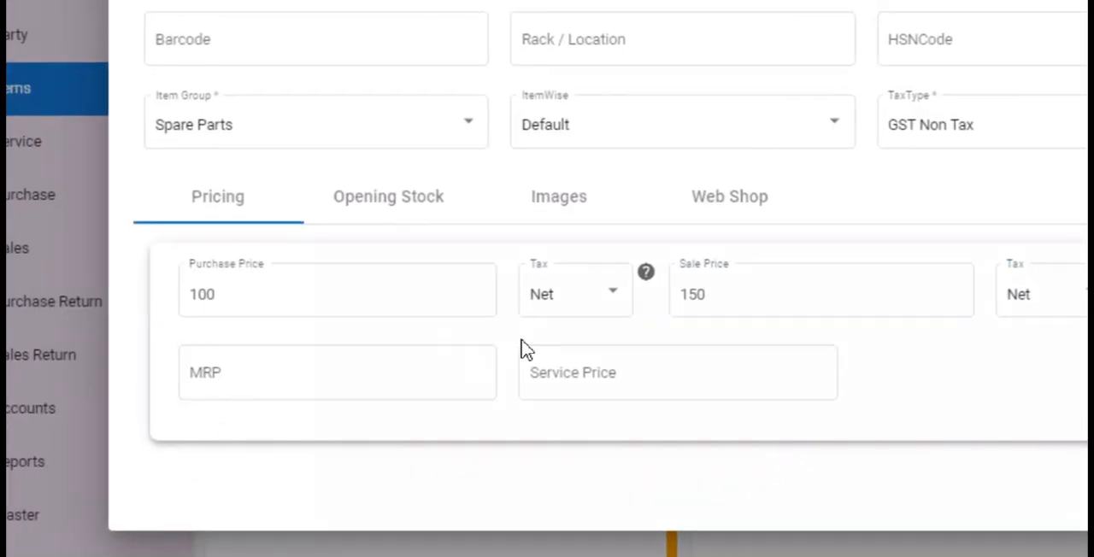
left_click(422, 377)
left_click(699, 380)
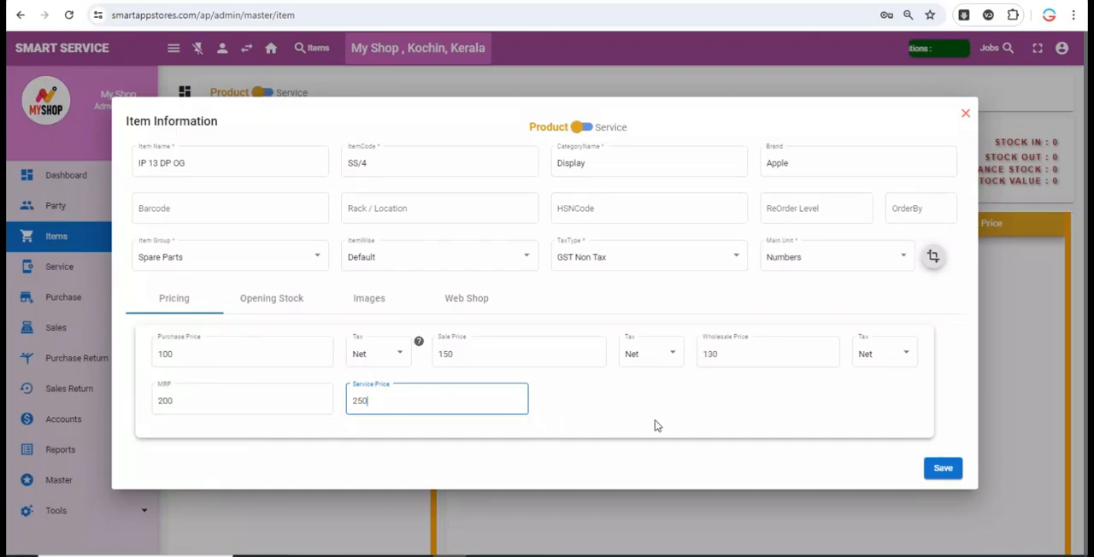
- Set the item's opening stock to 10, look over its image and web shop settings, and return to the pricing
left_click(390, 196)
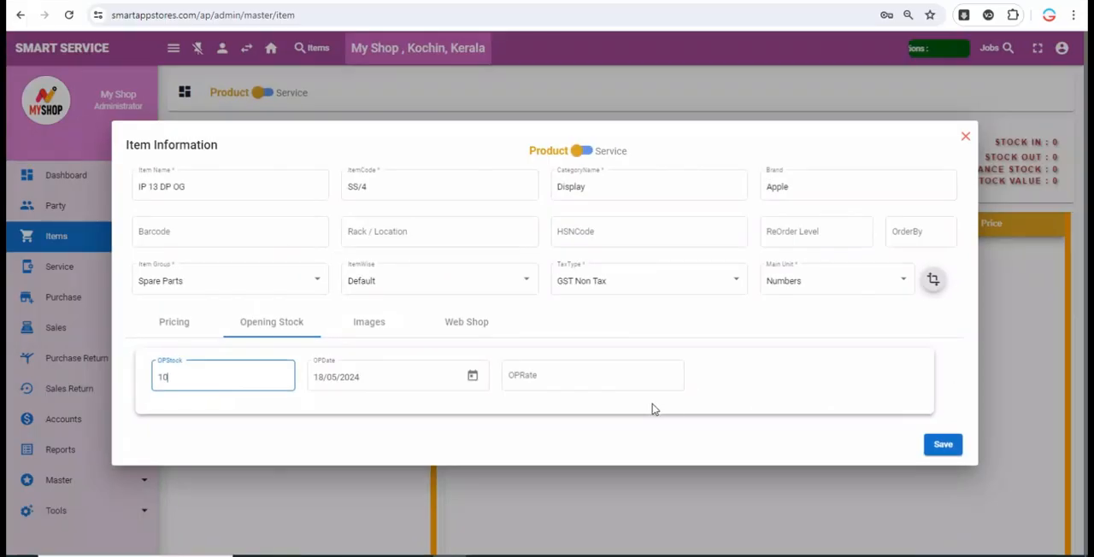
left_click(383, 330)
left_click(461, 286)
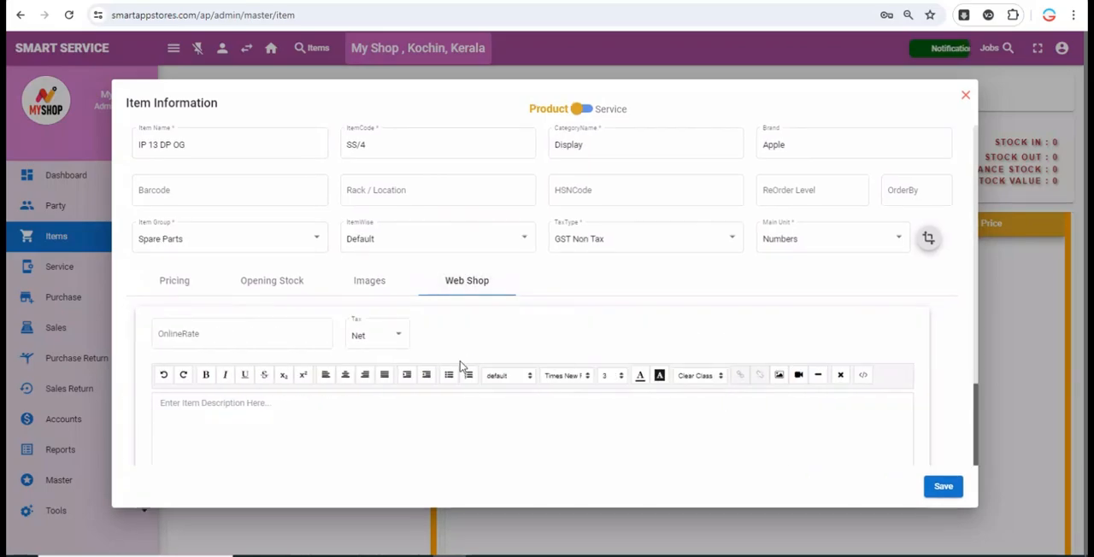
left_click(176, 283)
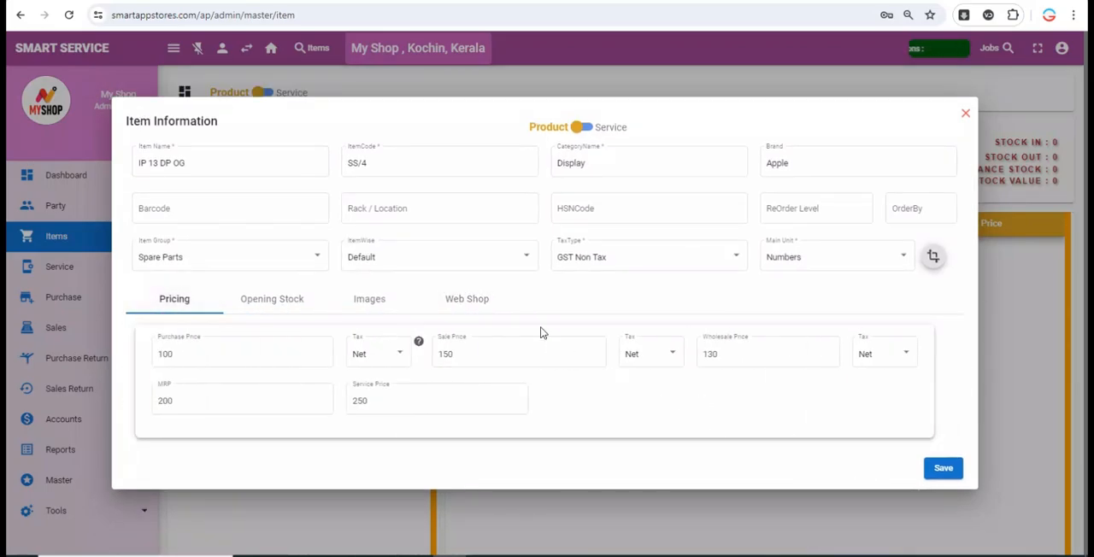
- Try batch-wise tracking for the item's opening stock and open its batch entry list
left_click(271, 298)
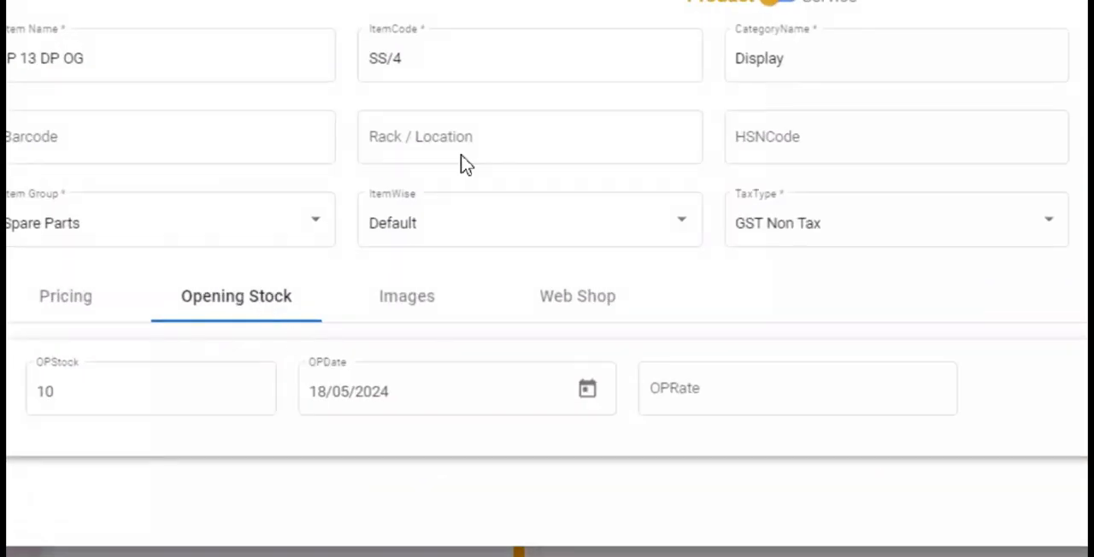
left_click(462, 262)
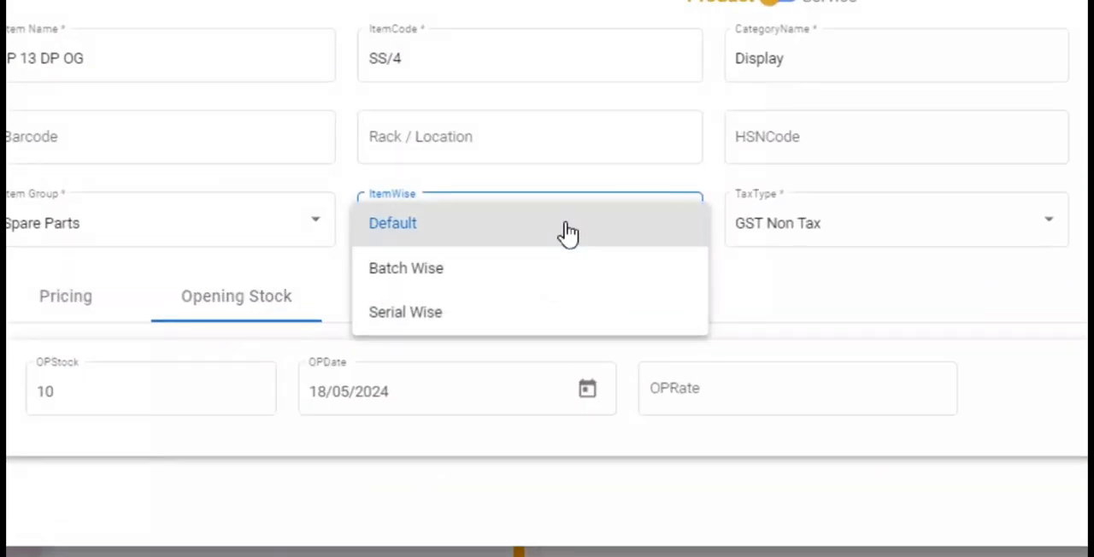
left_click(423, 268)
left_click(307, 393)
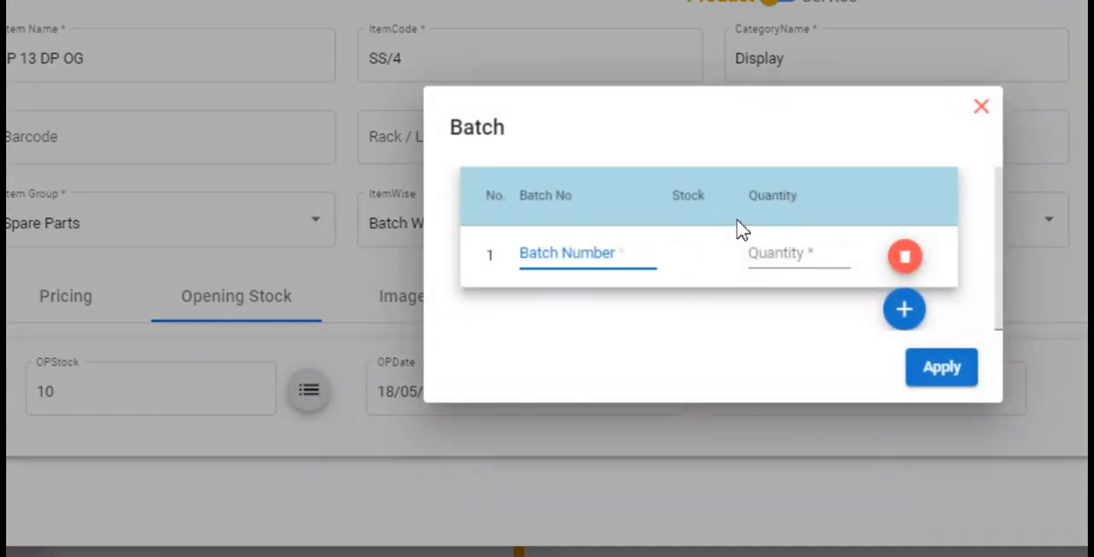
- Try serial-wise tracking for the opening stock and enter the serial numbers 324324 and 43243
left_click(409, 239)
left_click(409, 240)
left_click(410, 265)
left_click(308, 390)
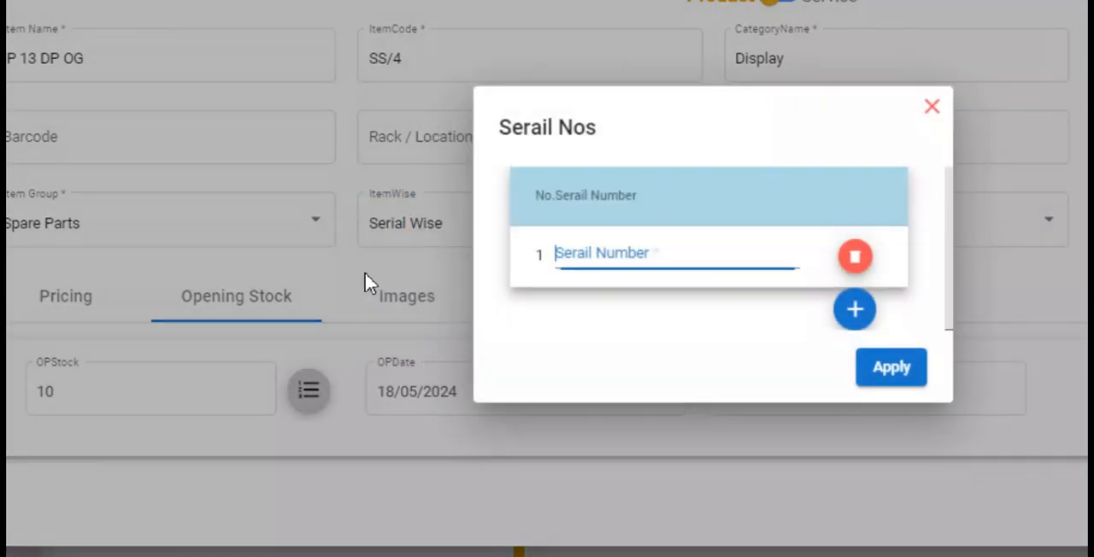
type("324324")
key("Return")
type("43243")
key("Return")
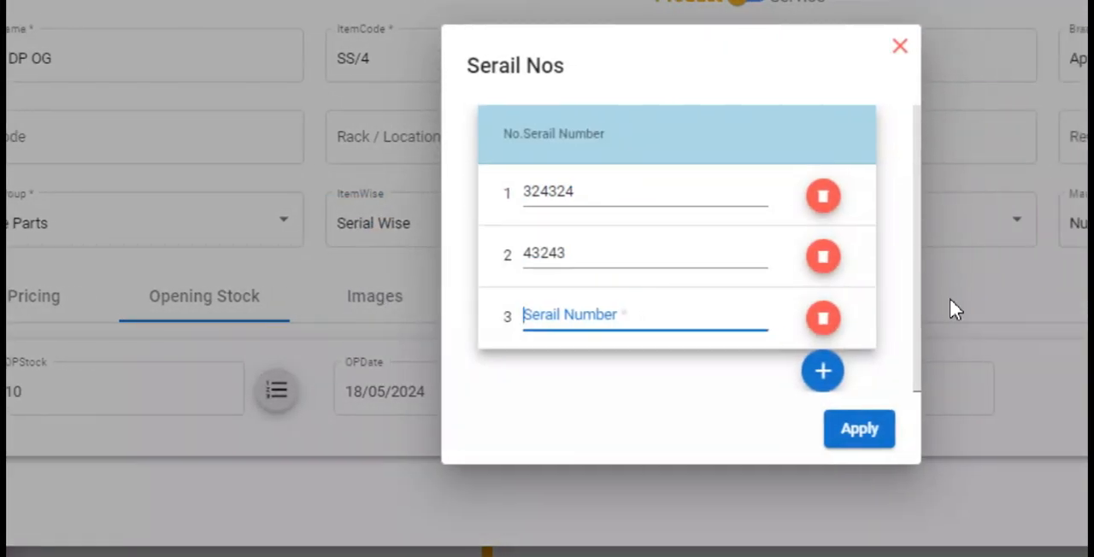
- Discard the serial number list, set the item's ItemWise option back to Default, and save the item
left_click(900, 68)
left_click(374, 245)
left_click(384, 171)
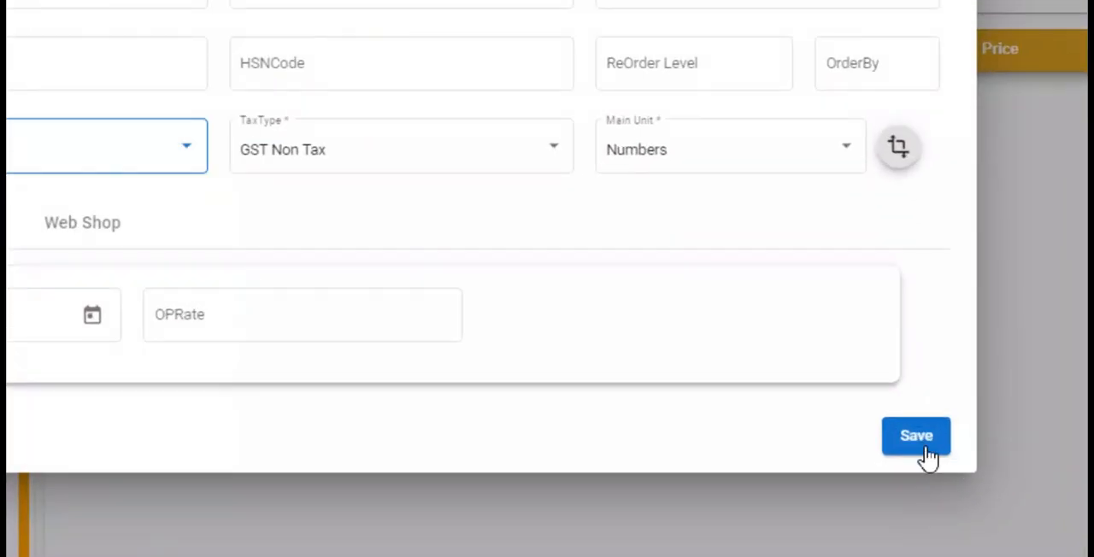
left_click(944, 447)
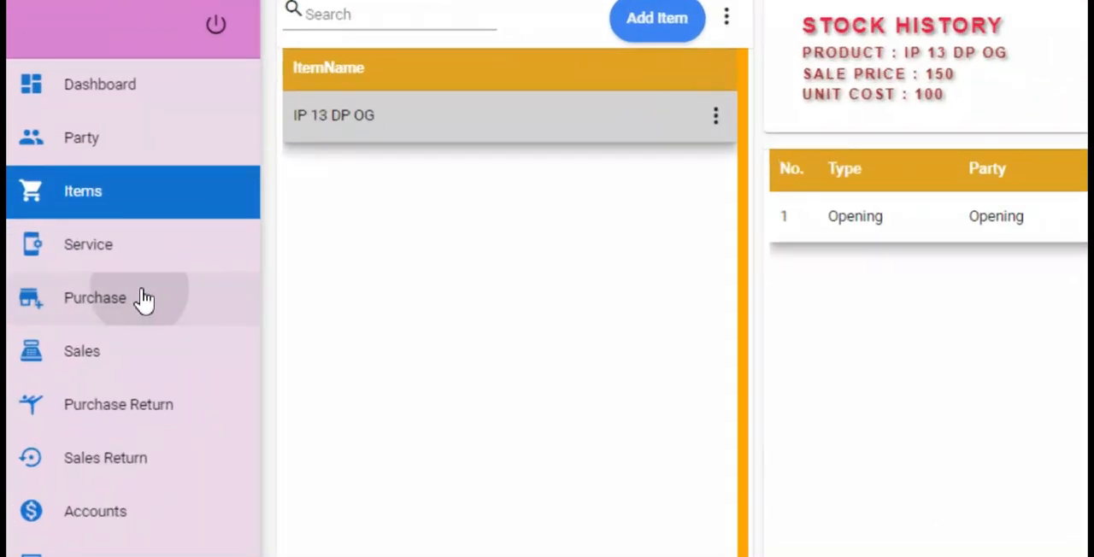
- Create another product item named IP 13 DP Def with the category Display and the brand Apple
left_click(90, 297)
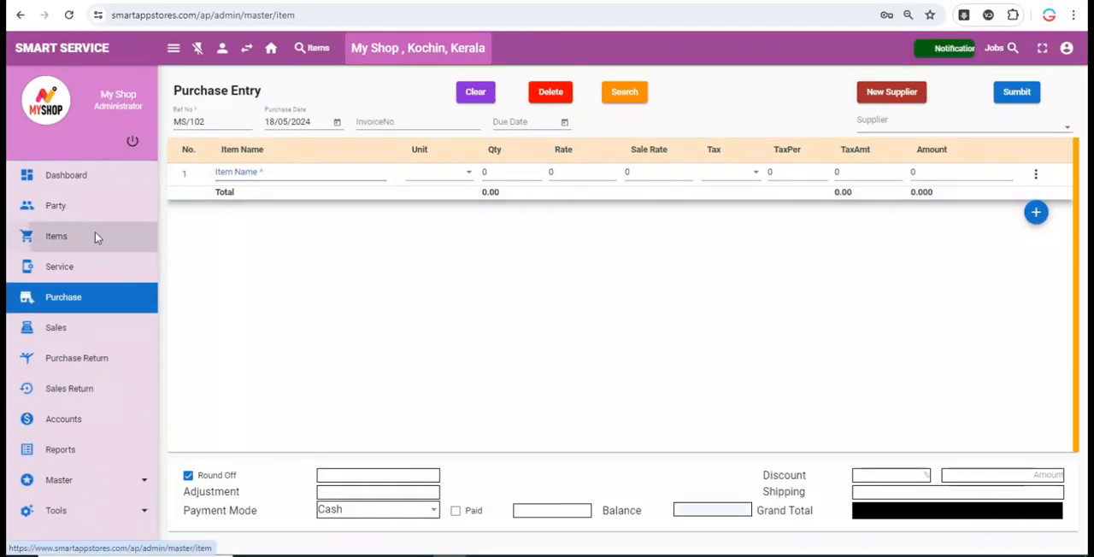
left_click(95, 236)
left_click(380, 141)
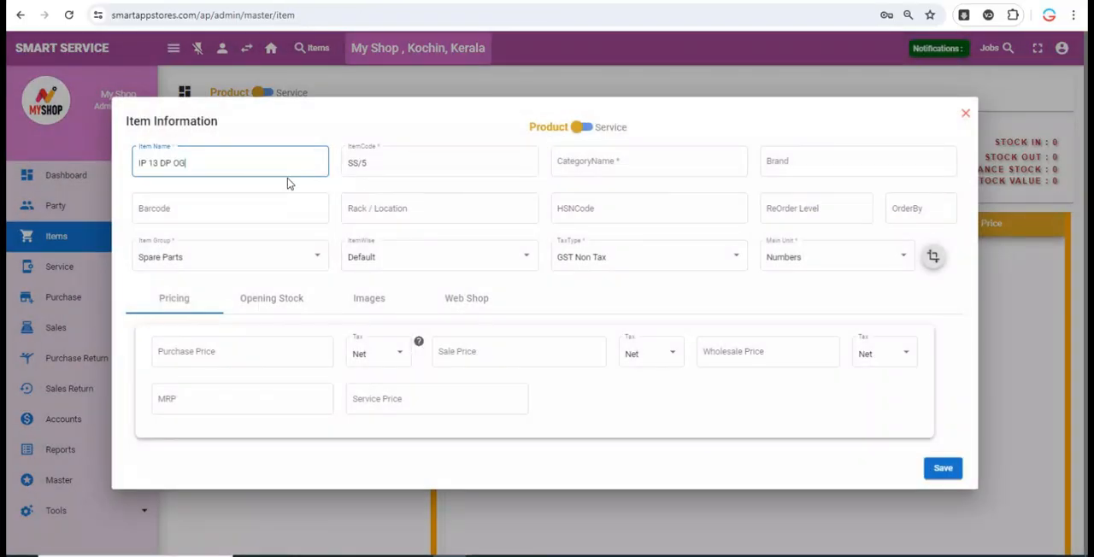
type("Def")
key("Tab")
key("Tab")
left_click(652, 189)
key("Tab")
left_click(808, 191)
left_click(318, 210)
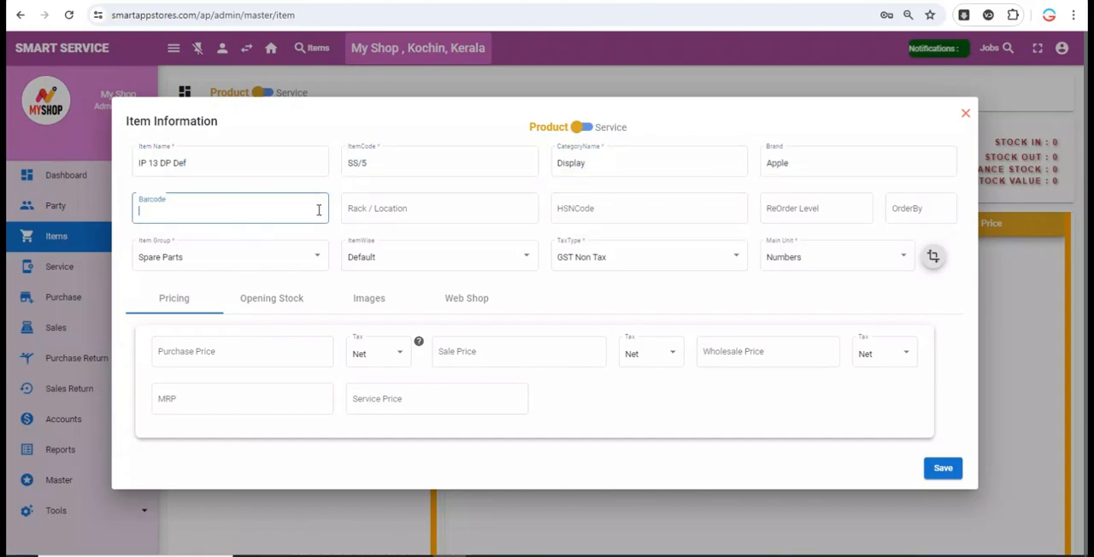
key("Tab")
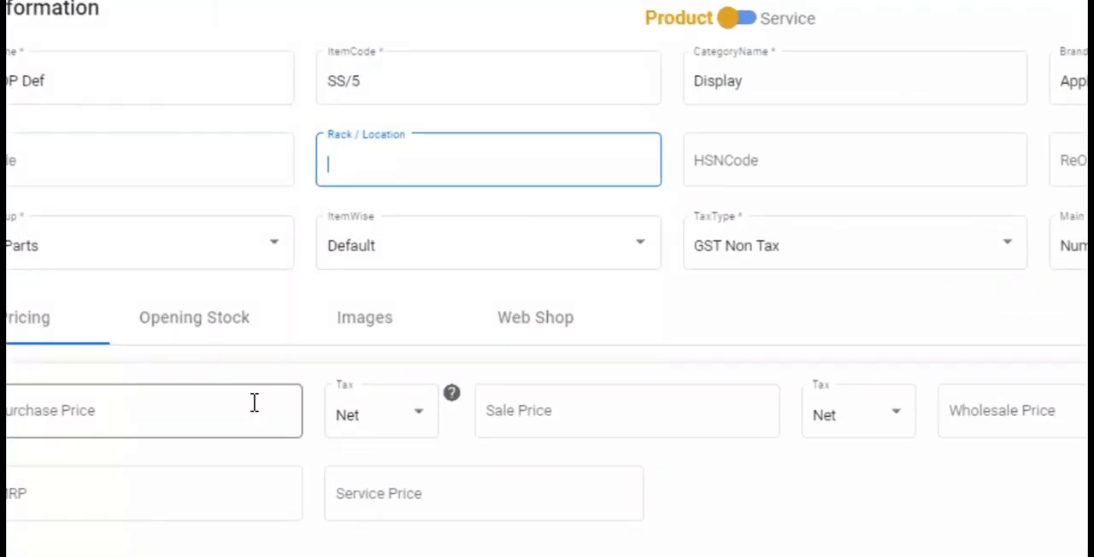
- Set the new item's purchase price to 110, sale price to 160, wholesale price to 140 and service price to 300
left_click(226, 355)
type("1")
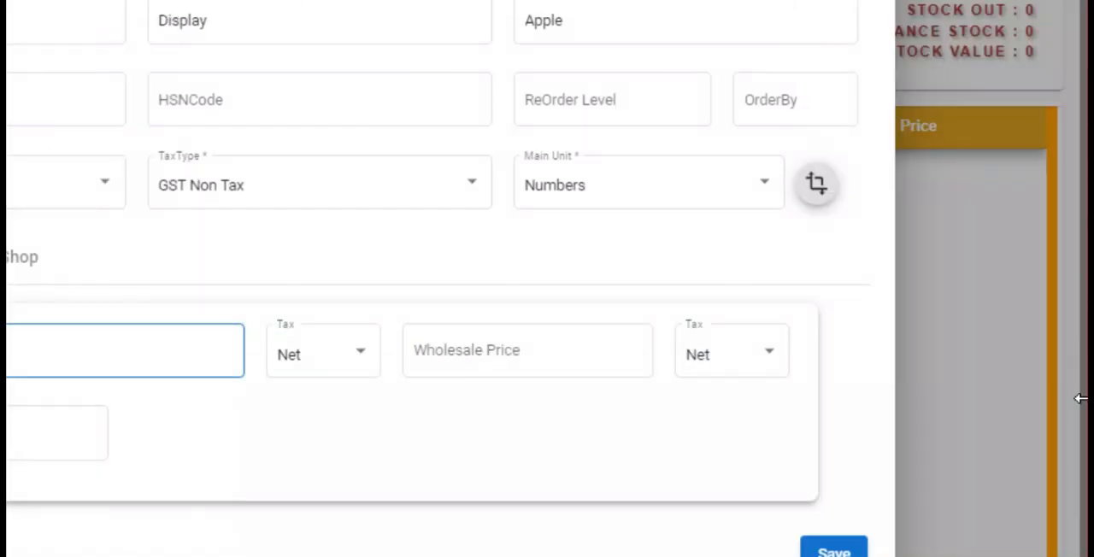
key("Tab")
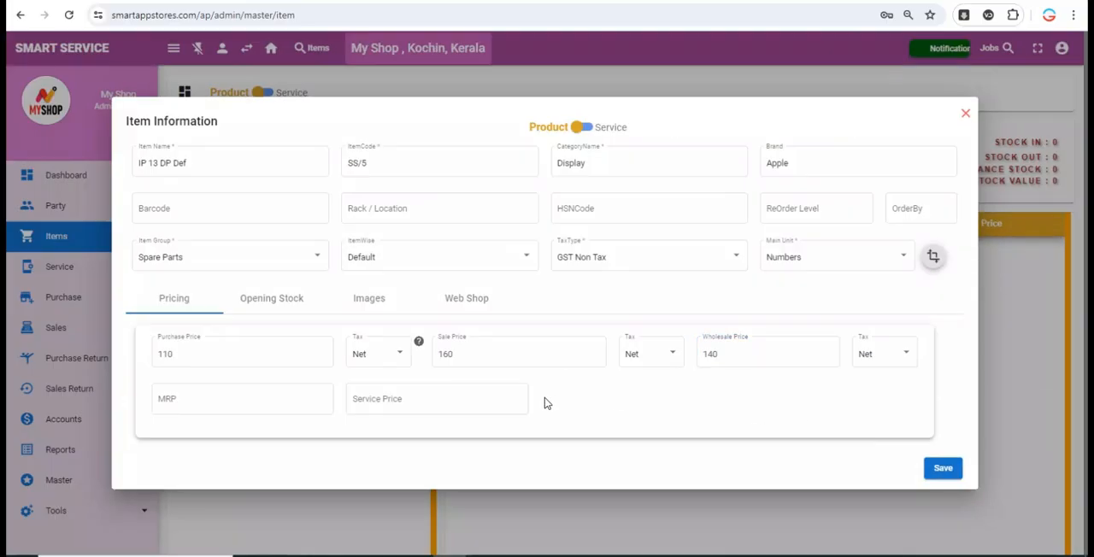
left_click(521, 403)
type("300")
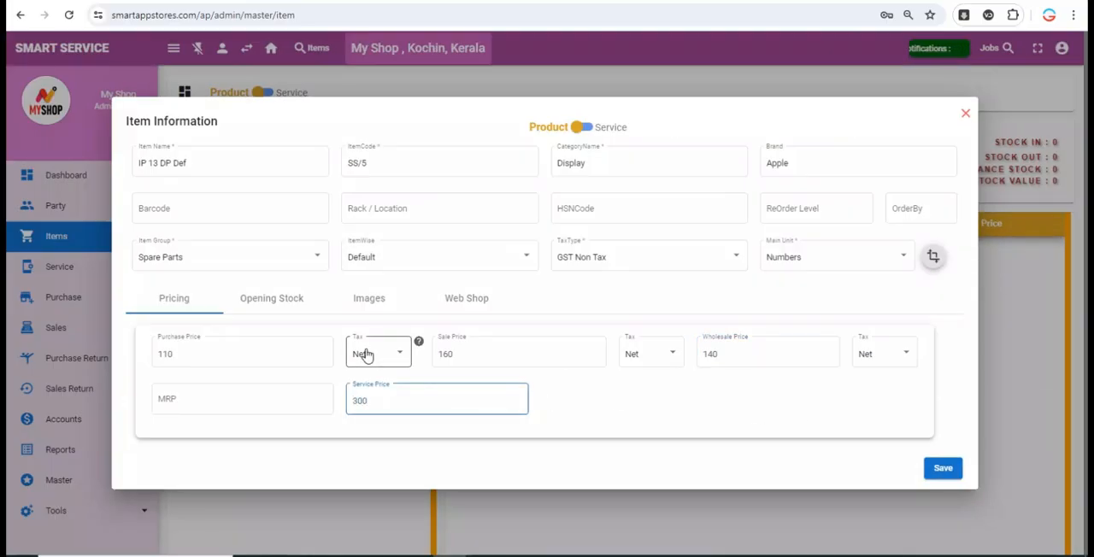
- Save the item with an opening stock of 5 and view the stock history of both IP 13 items
left_click(296, 301)
left_click(207, 351)
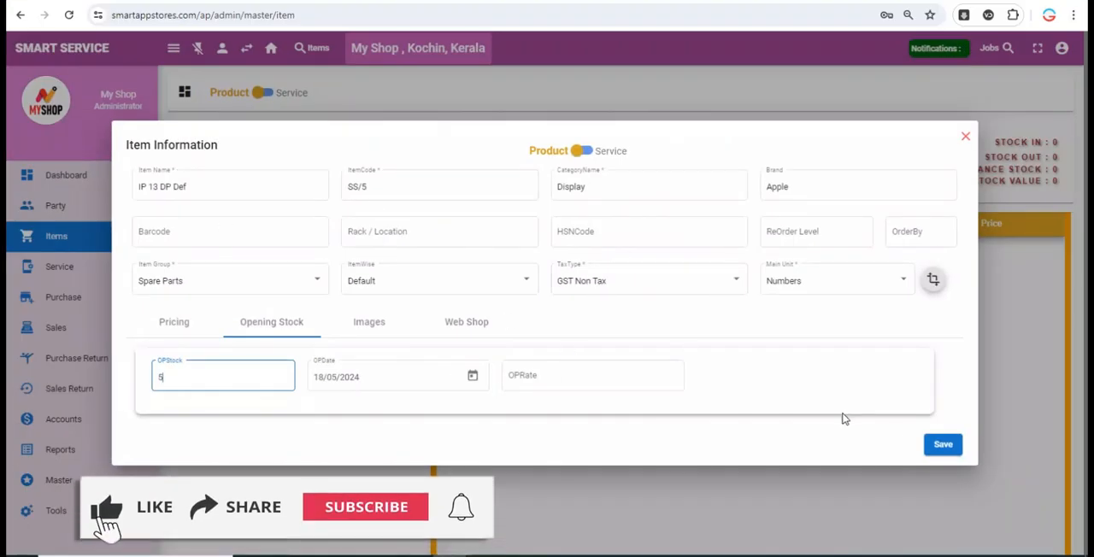
left_click(941, 446)
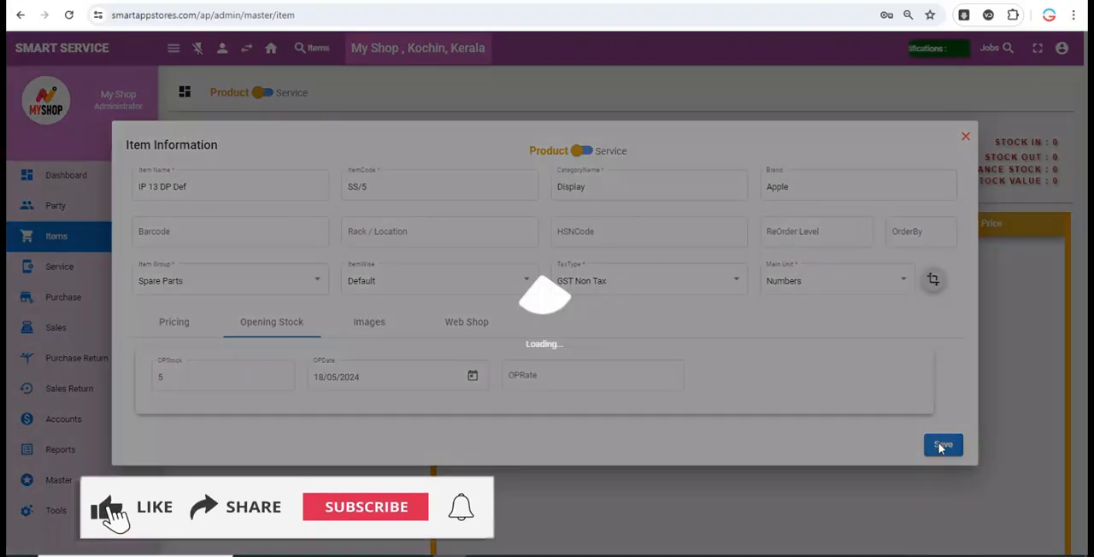
left_click(245, 223)
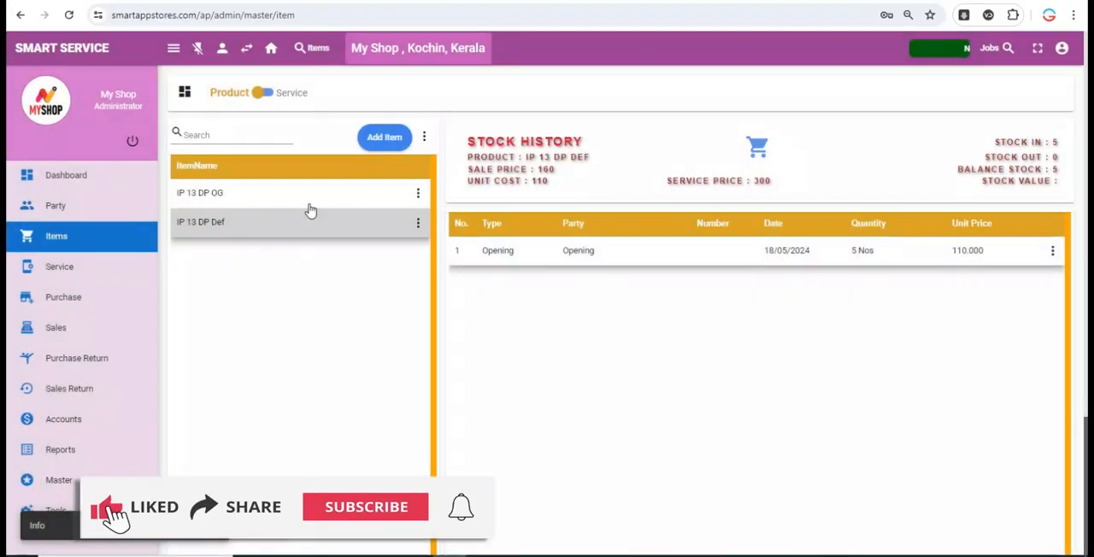
left_click(248, 194)
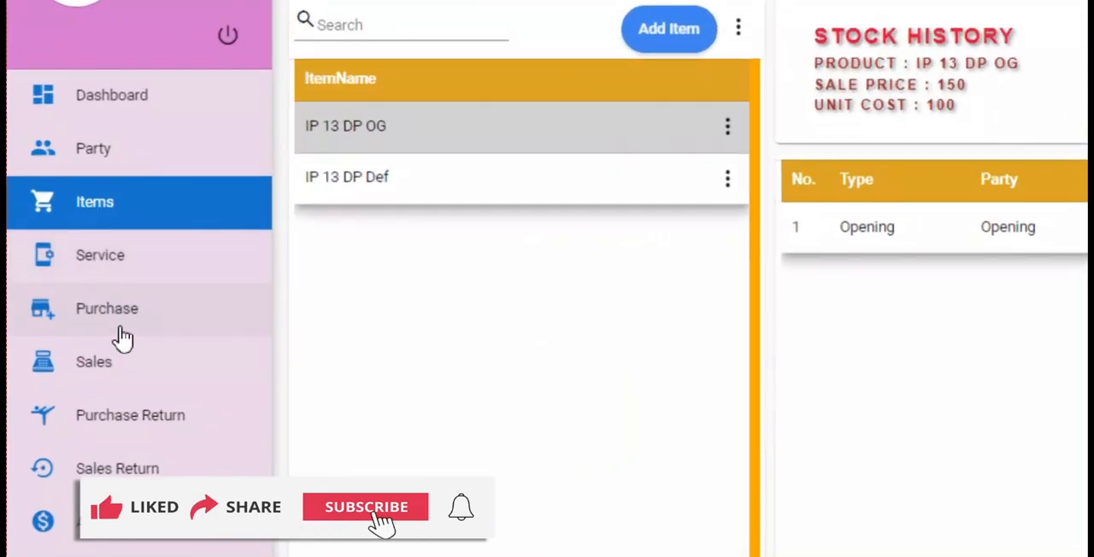
- Start a new purchase entry, look over the new supplier form, and choose Test Supplier as the supplier
left_click(126, 329)
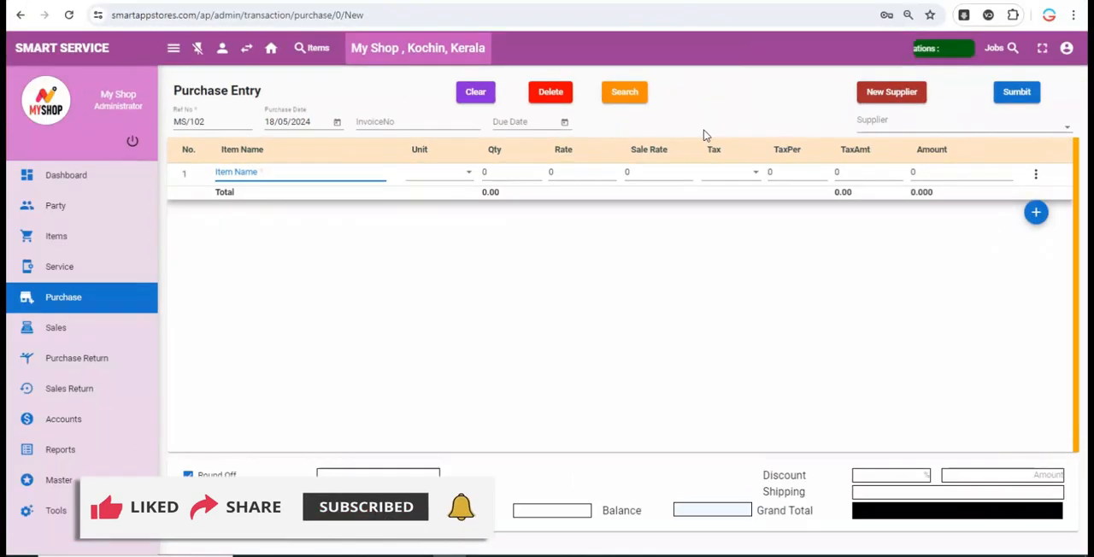
left_click(979, 129)
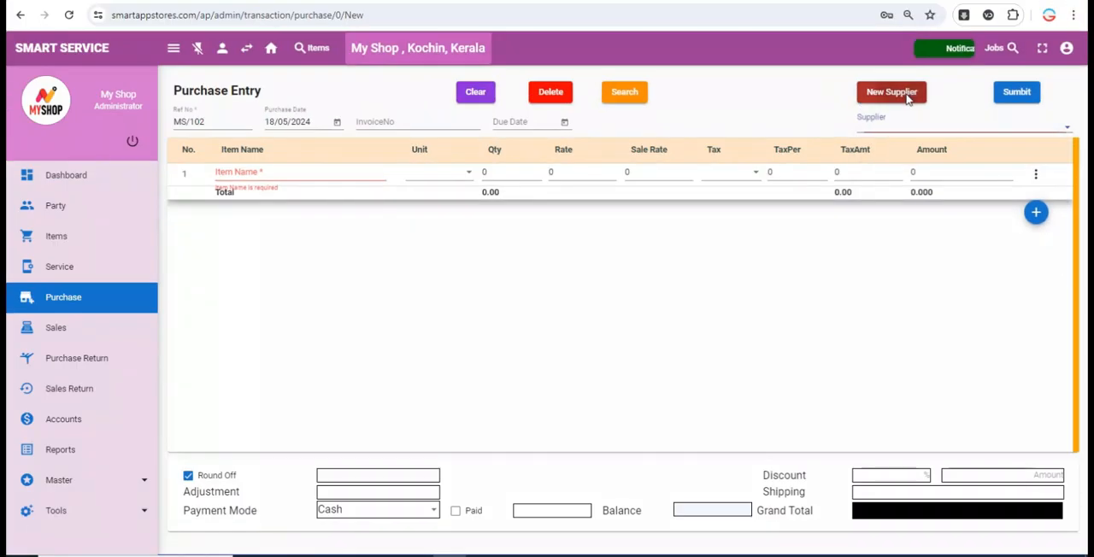
left_click(868, 87)
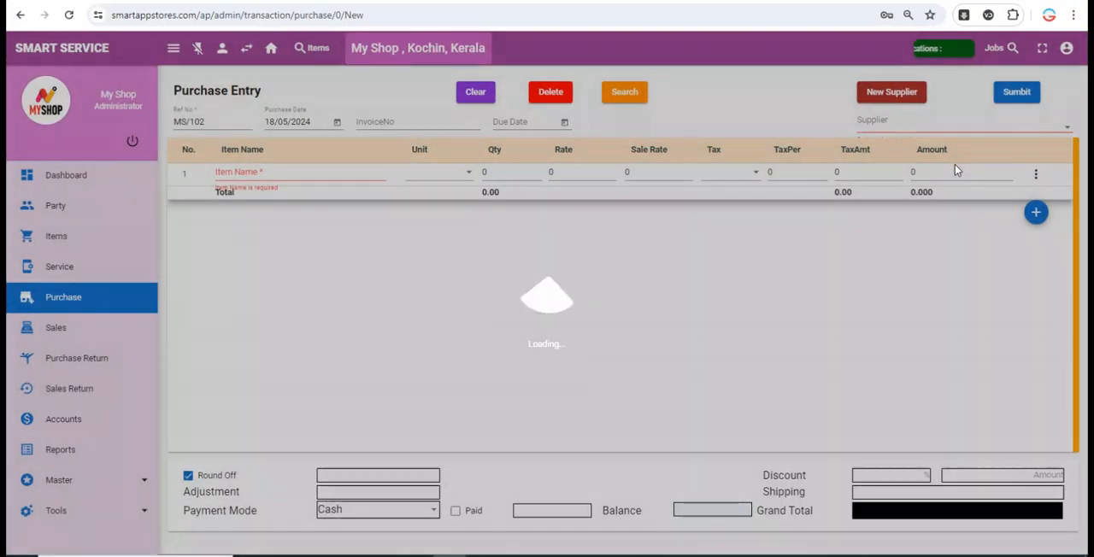
left_click(951, 152)
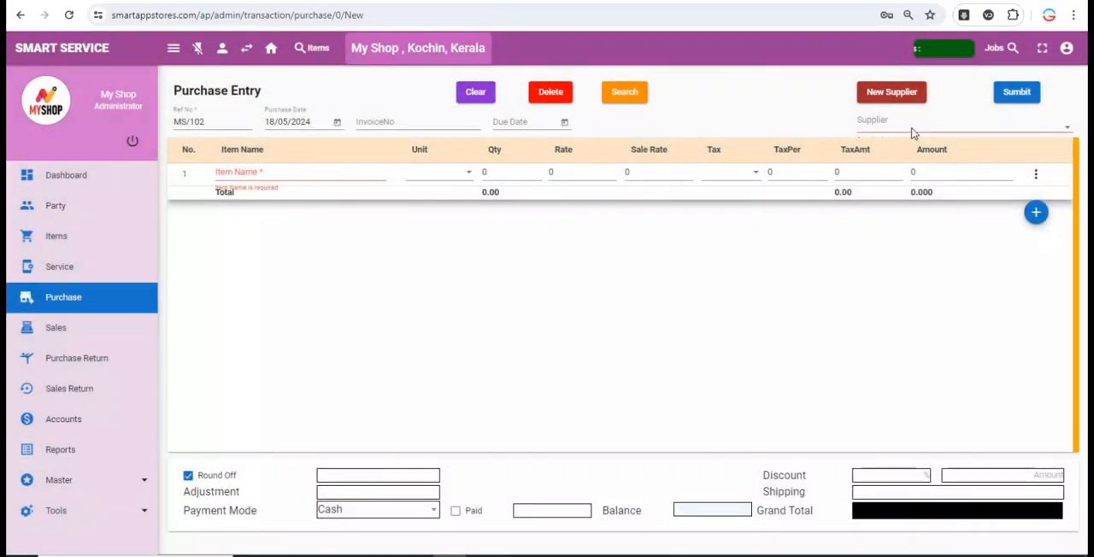
left_click(913, 133)
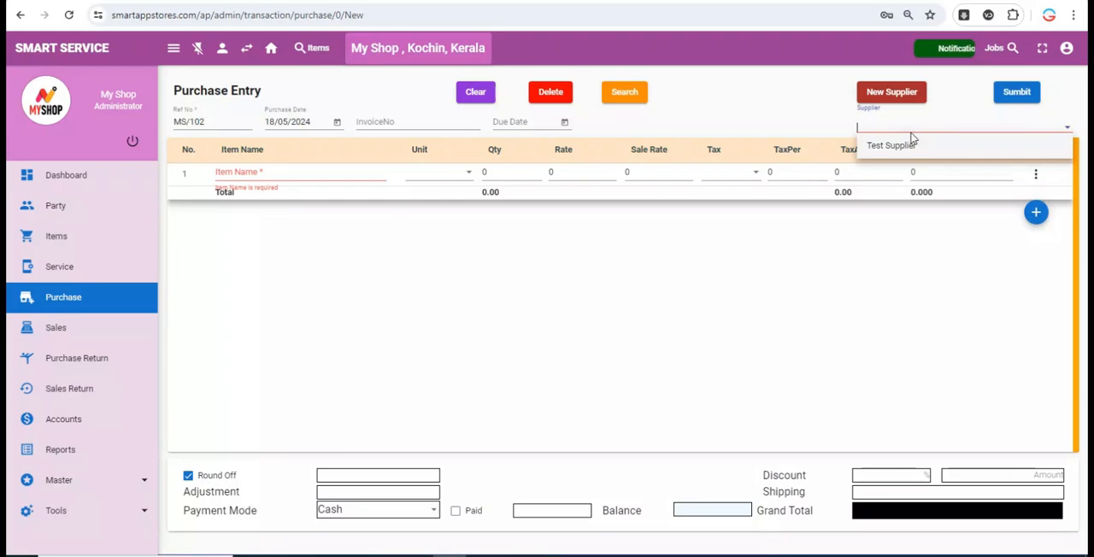
left_click(893, 145)
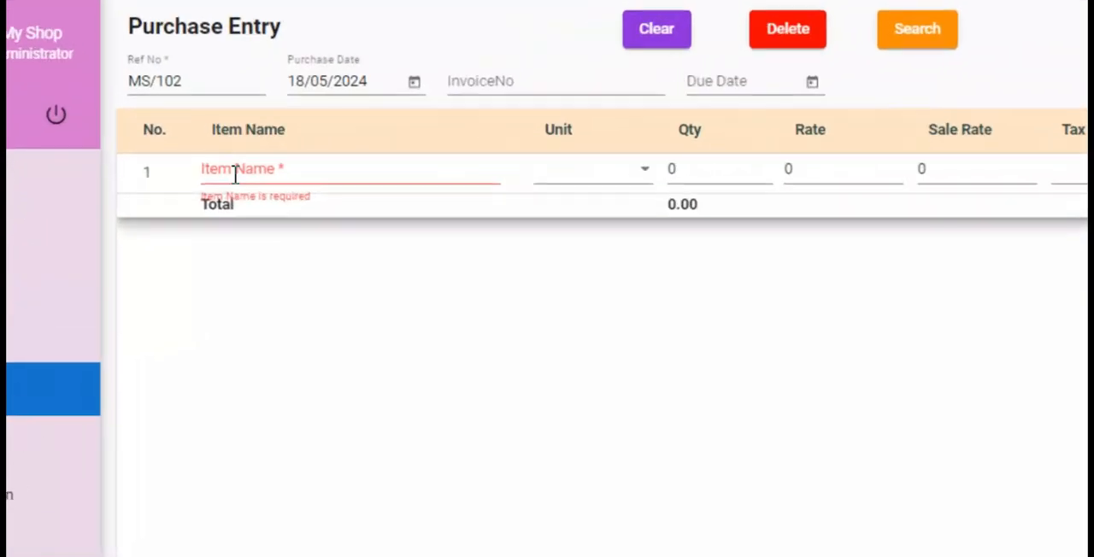
- Add IP 13 DP OG to the purchase with quantity 5, rate 105 and sale rate 155
left_click(236, 174)
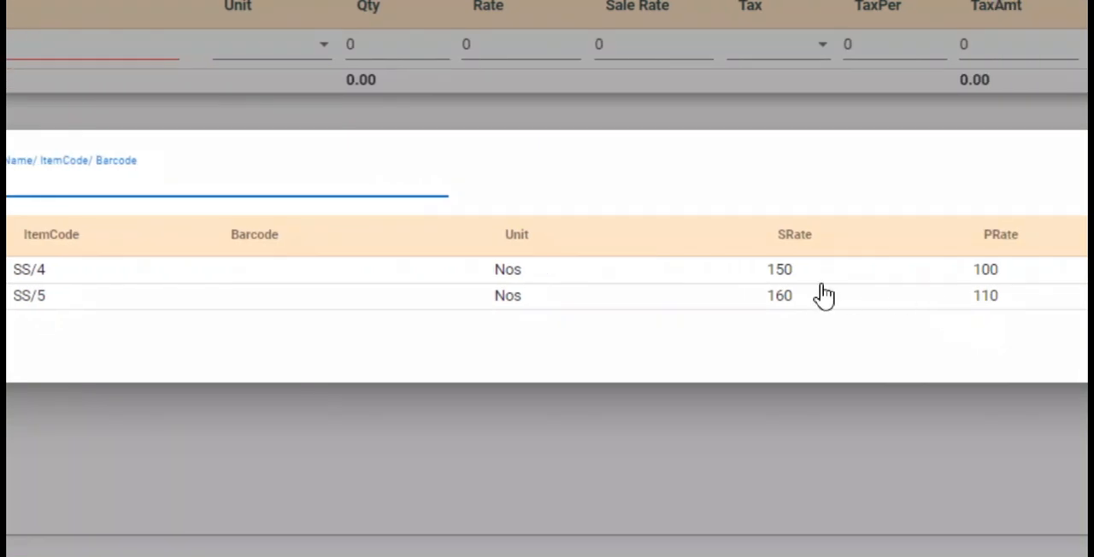
left_click(949, 274)
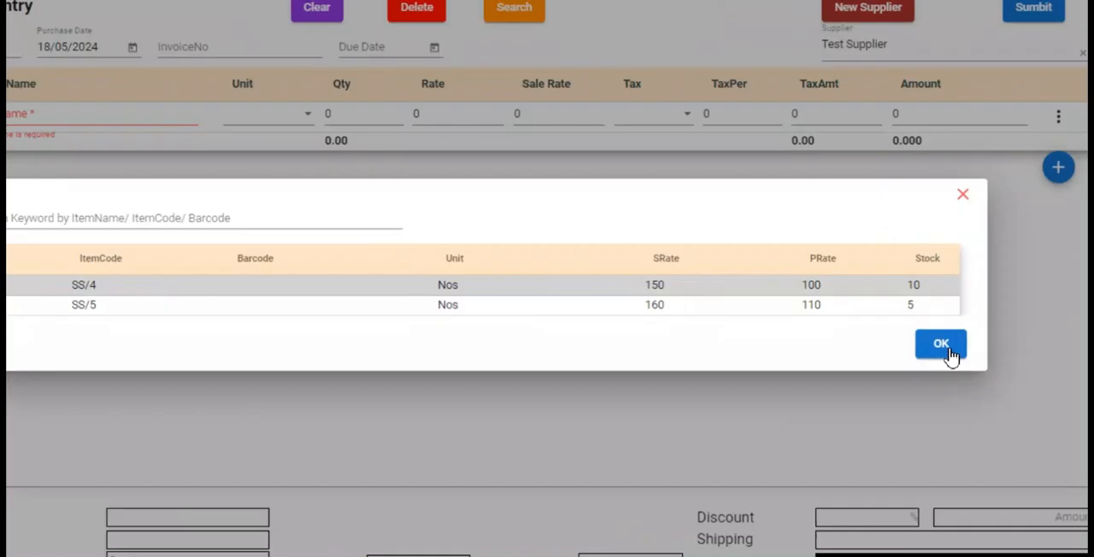
left_click(944, 345)
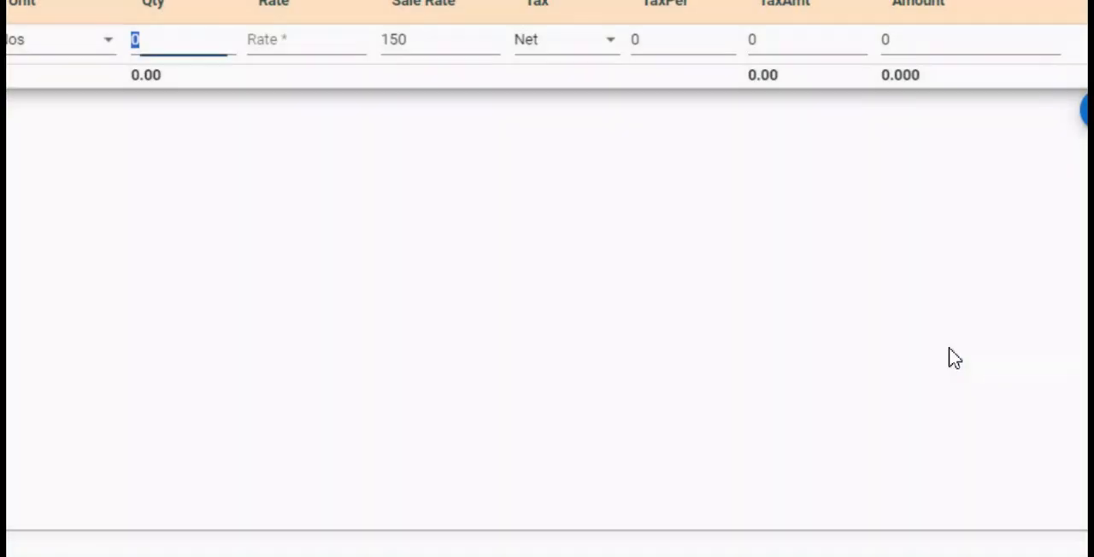
type("5")
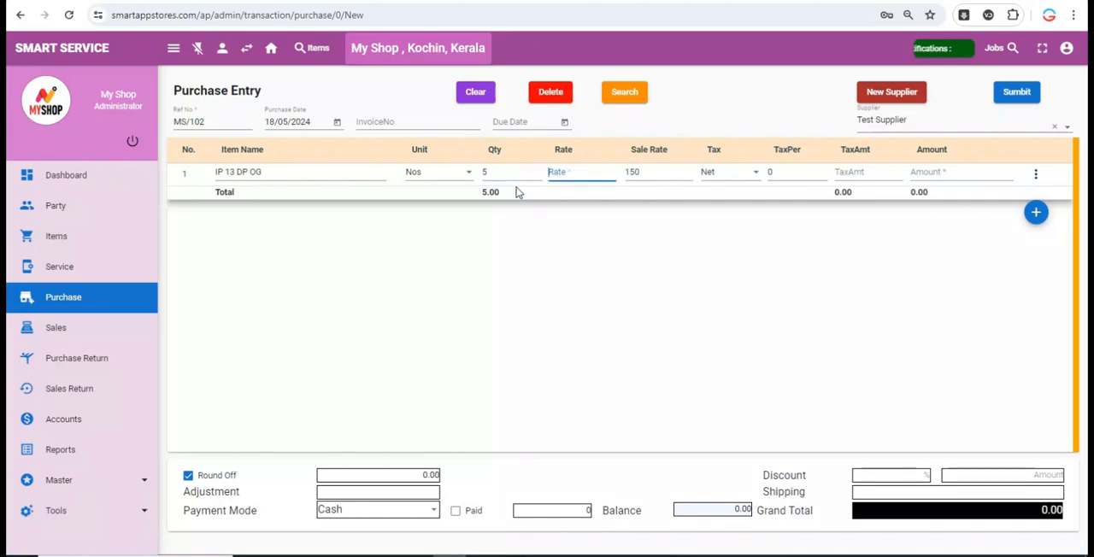
type("100")
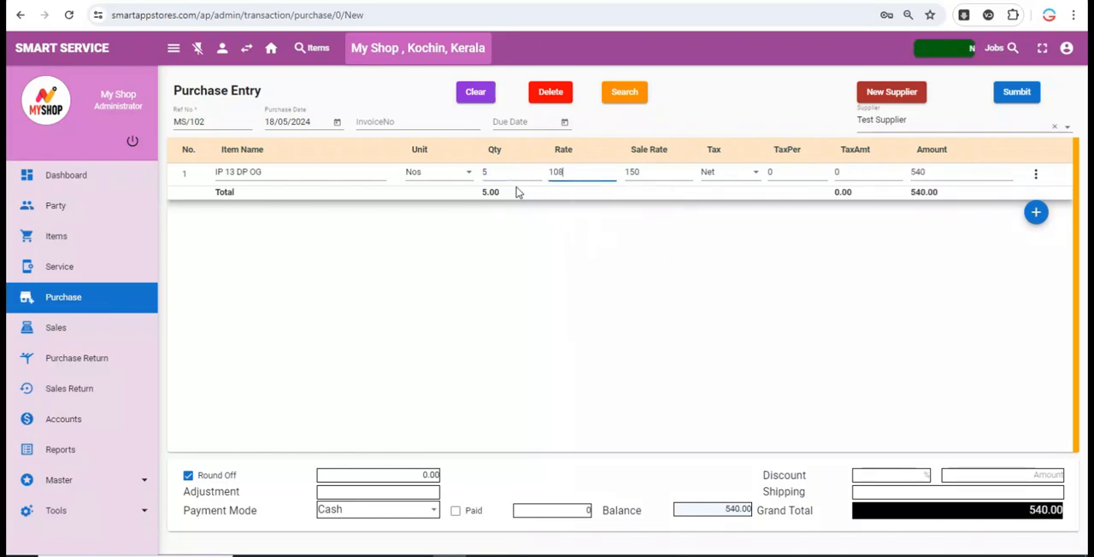
key("BackSpace")
key("BackSpace")
type("05")
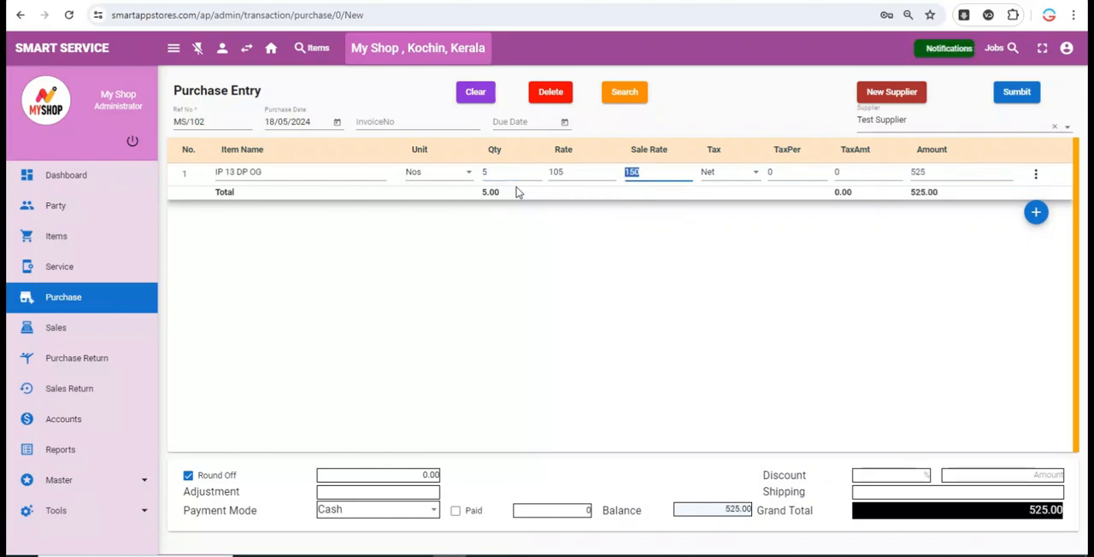
type("155")
key("Tab")
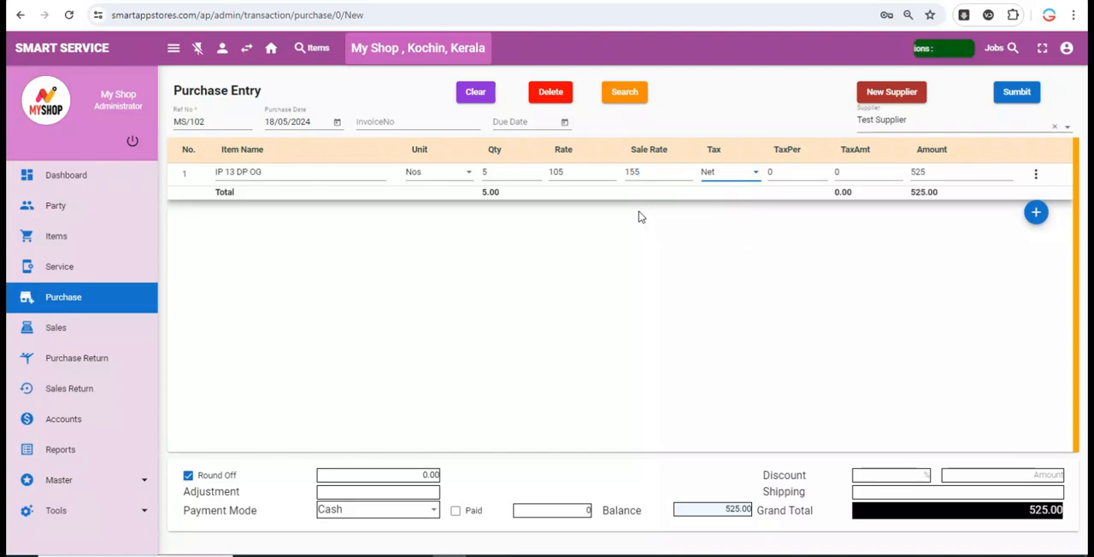
- Add IP 13 DP Def as a second purchase line with quantity 3, rate 115 and sale rate 170
key("Return")
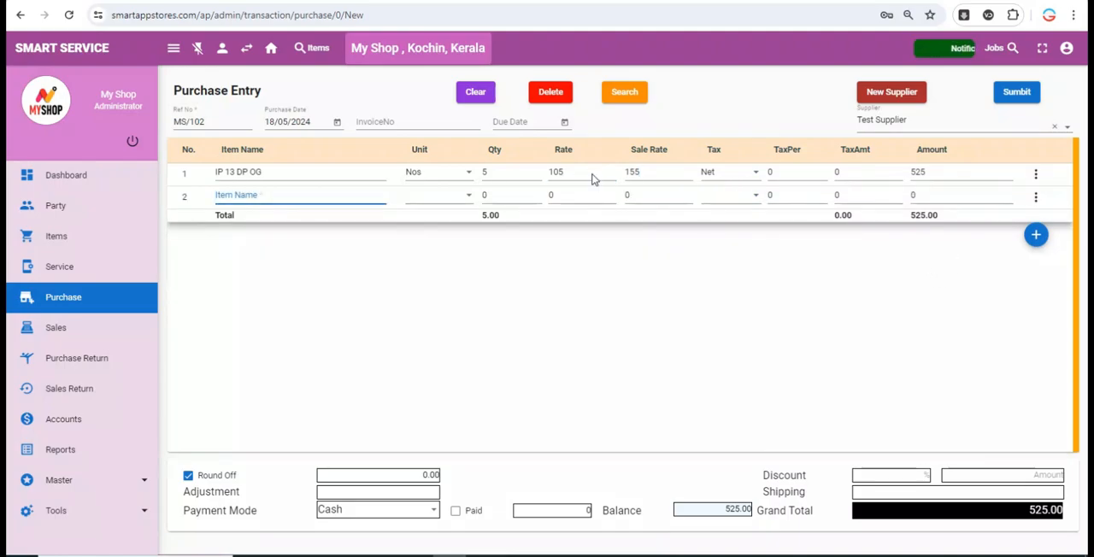
key("Return")
double_click(200, 317)
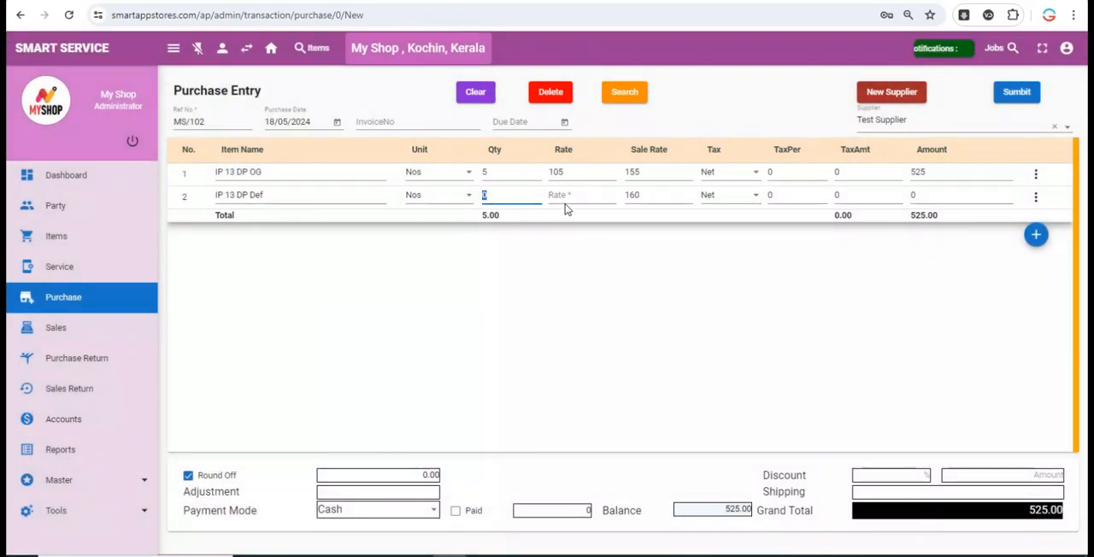
type("115")
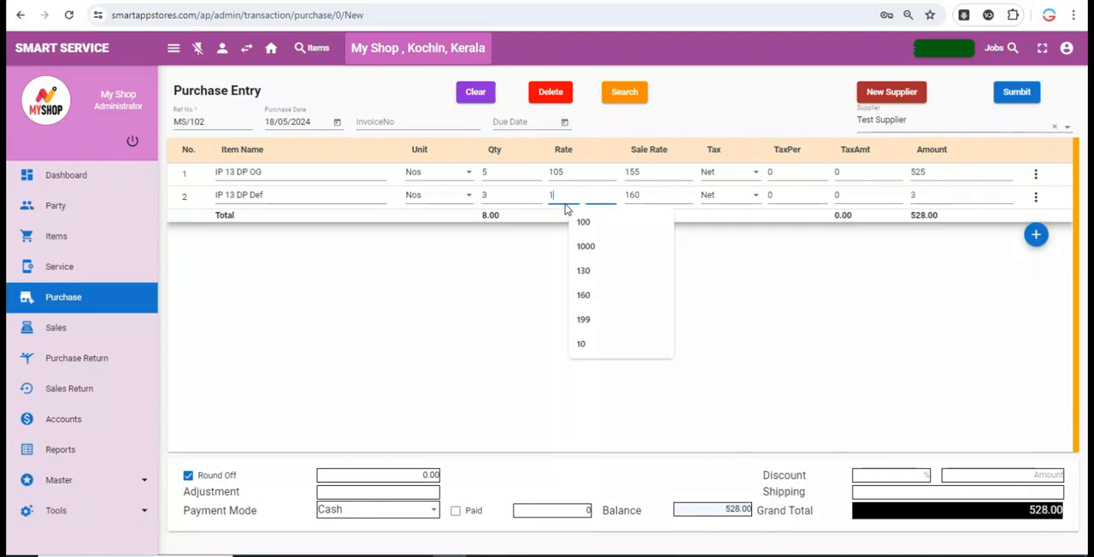
key("Return")
type("170")
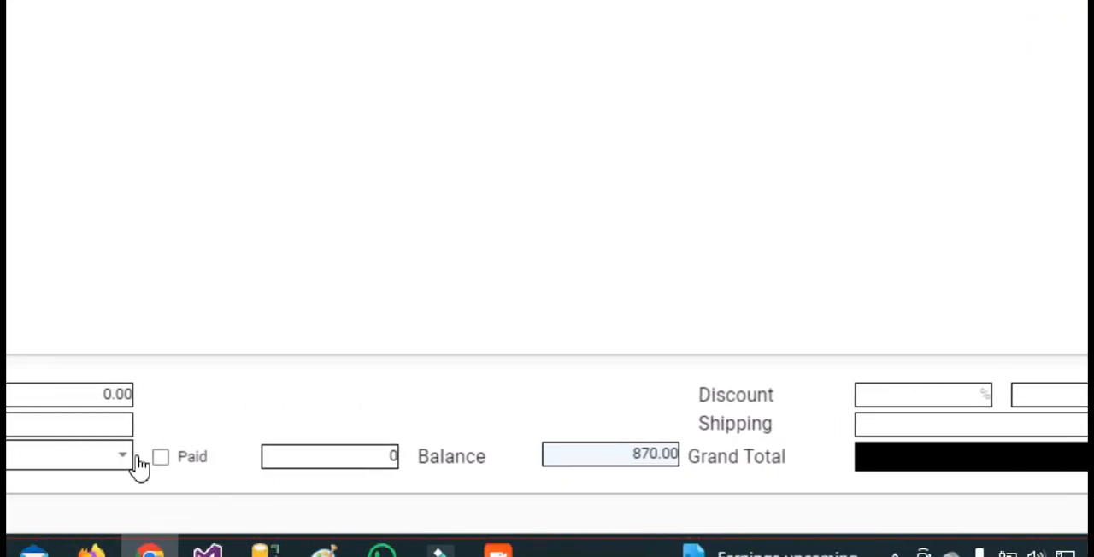
- Set the purchase's payment mode to Cash, mark 500 as paid, and submit the purchase
left_click(403, 462)
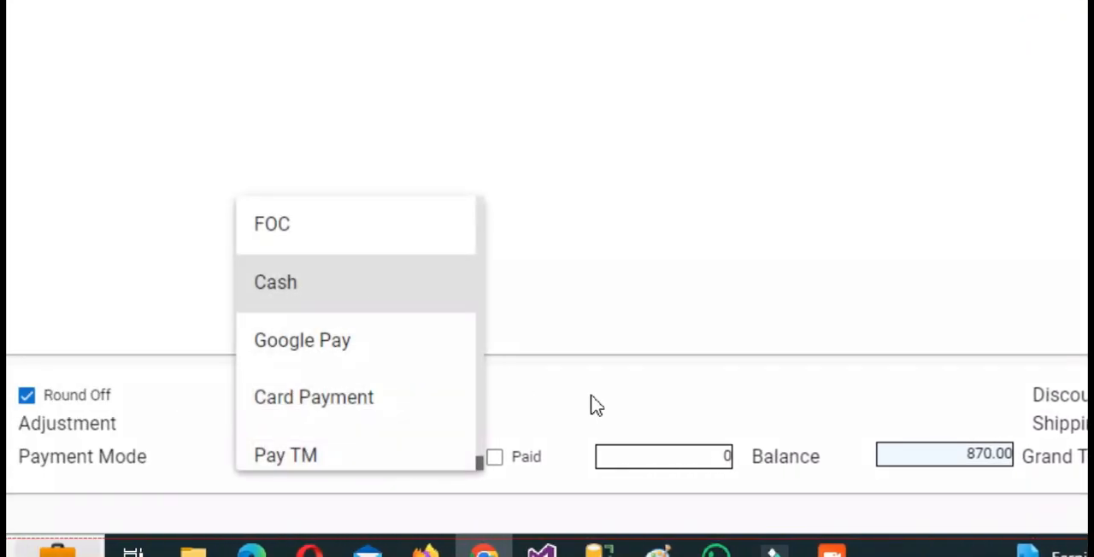
left_click(511, 488)
left_click(494, 457)
double_click(708, 453)
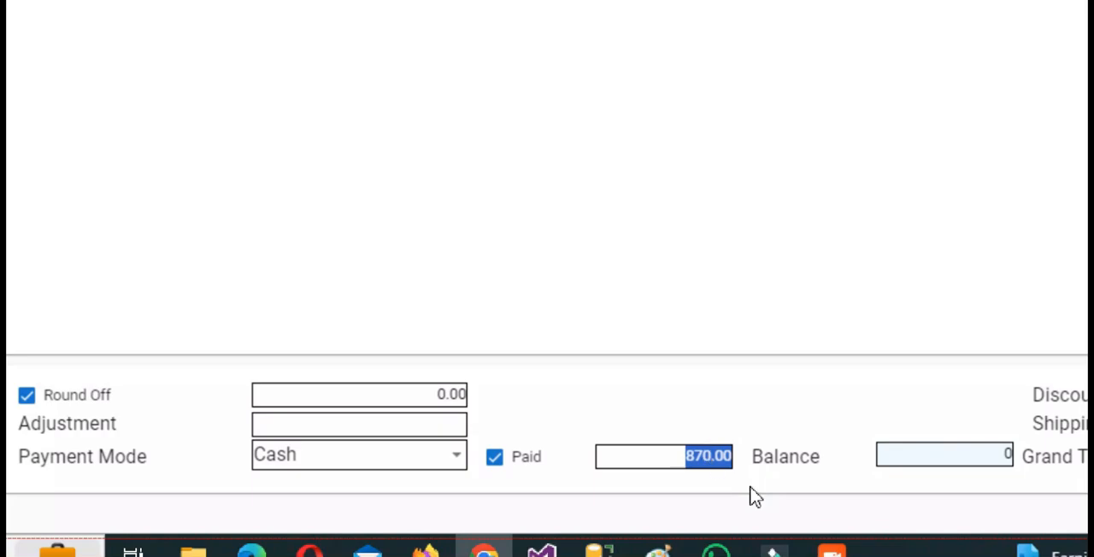
type("500")
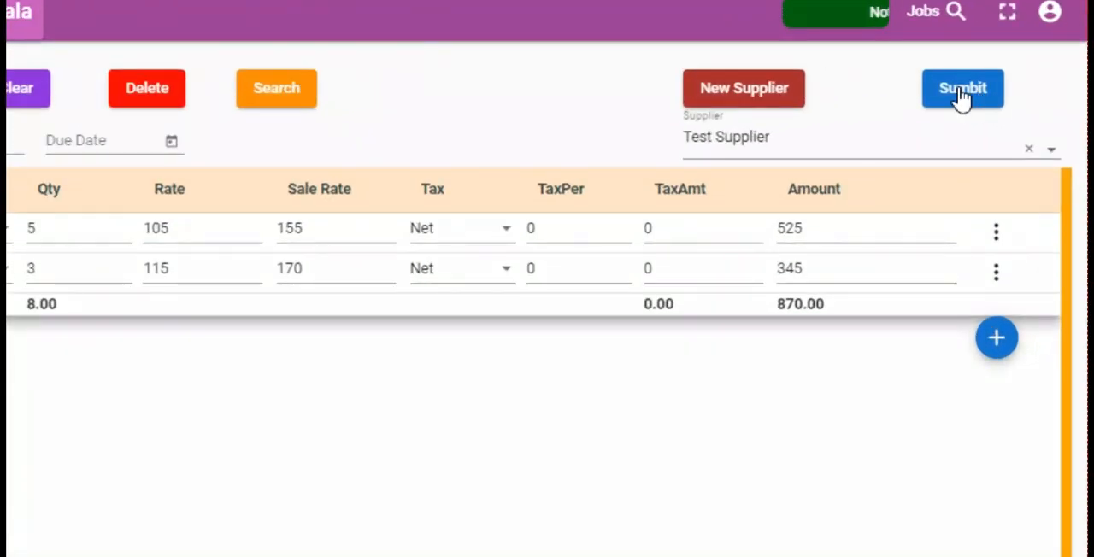
left_click(1015, 95)
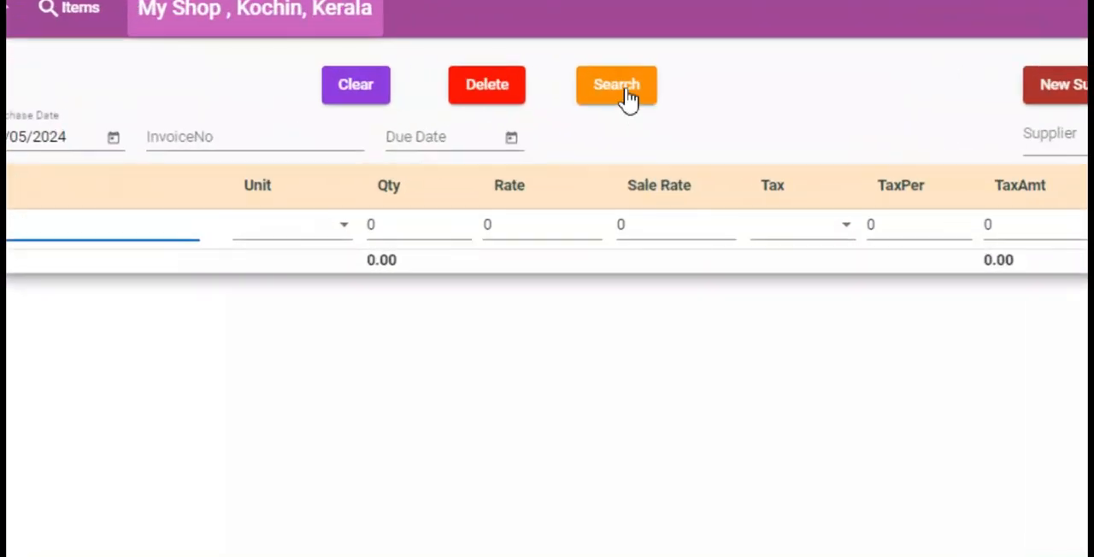
- Find the saved Test Supplier purchase in the purchase list and open it for viewing
left_click(626, 94)
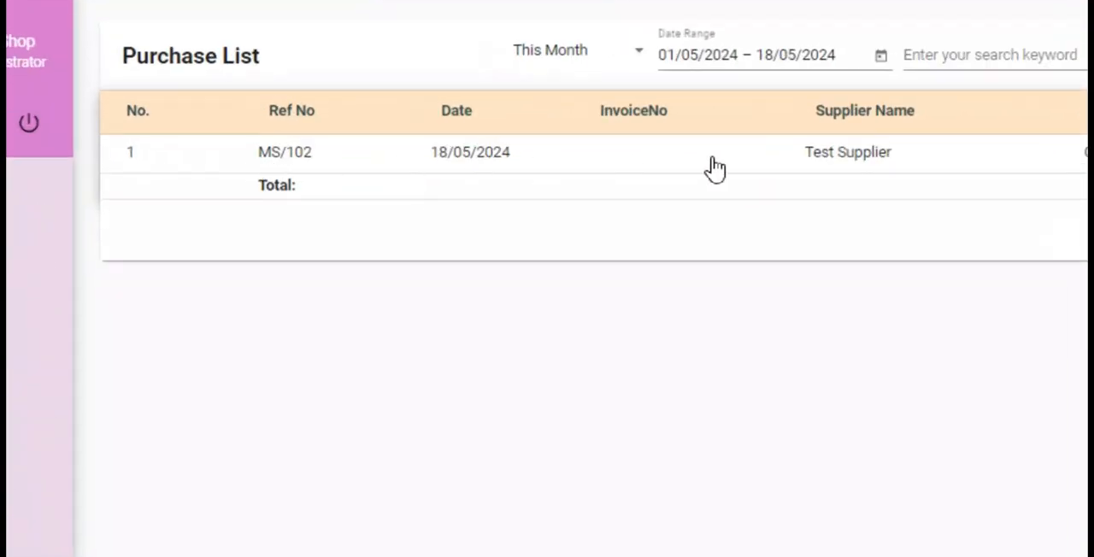
left_click(954, 158)
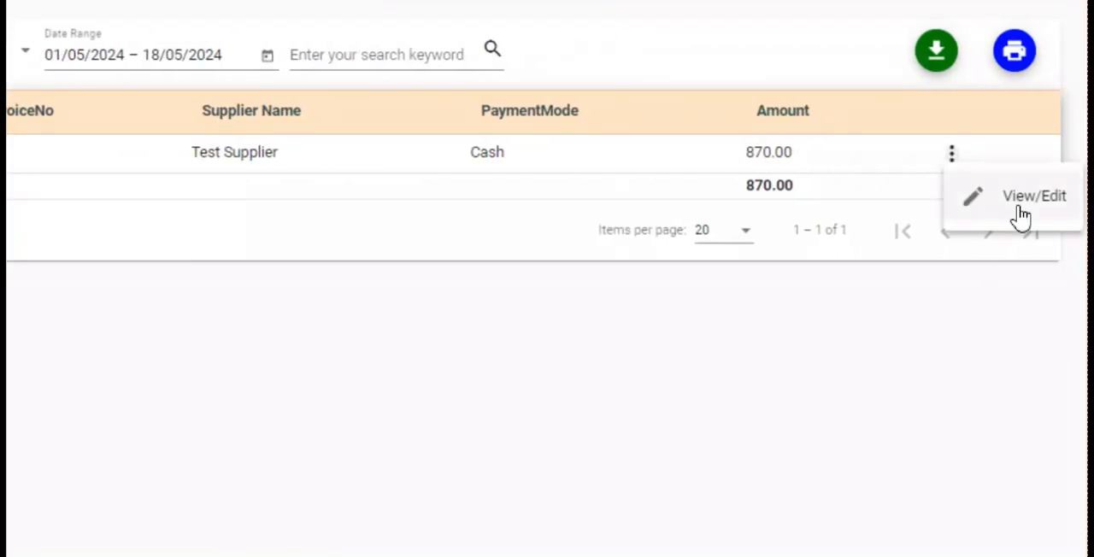
left_click(1054, 215)
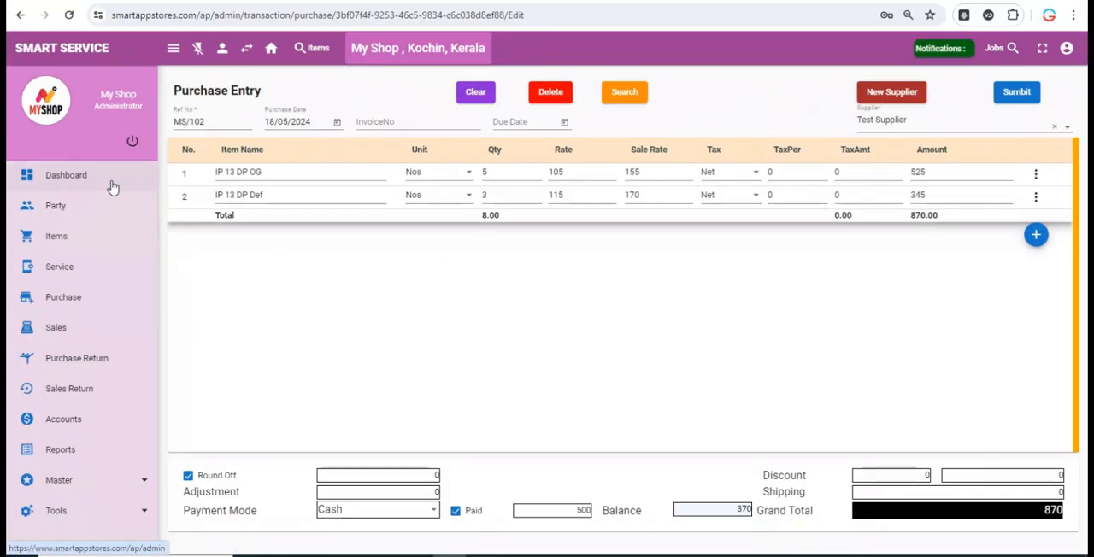
- Return to the dashboard and open the spare parts and final bill of the Ready 13 PRO service
left_click(95, 174)
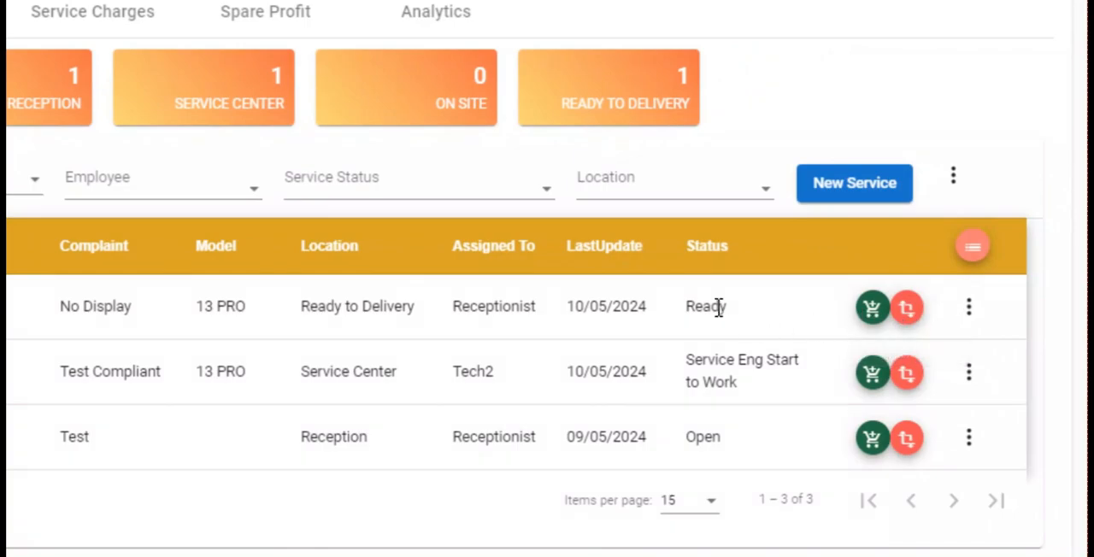
double_click(699, 307)
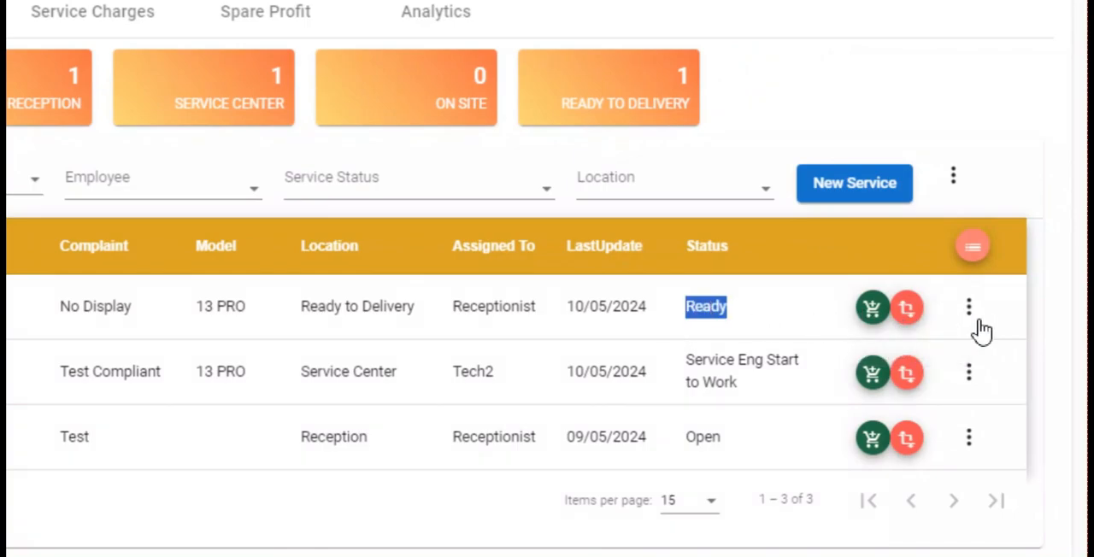
left_click(871, 310)
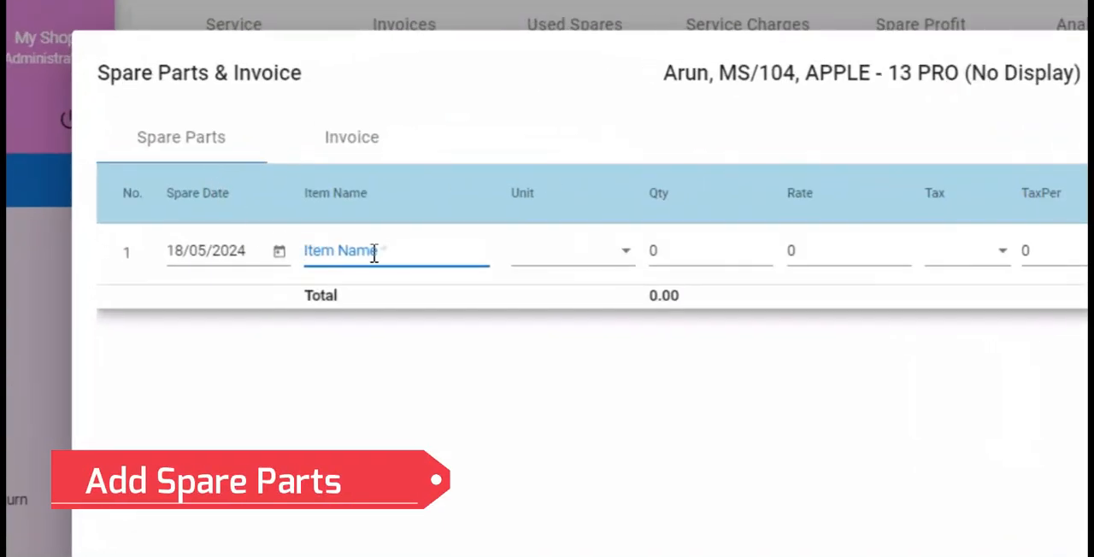
- Add IP 13 DP OG from the Test Supplier purchase stock as a spare part with quantity 1 and rate 150
left_click(305, 217)
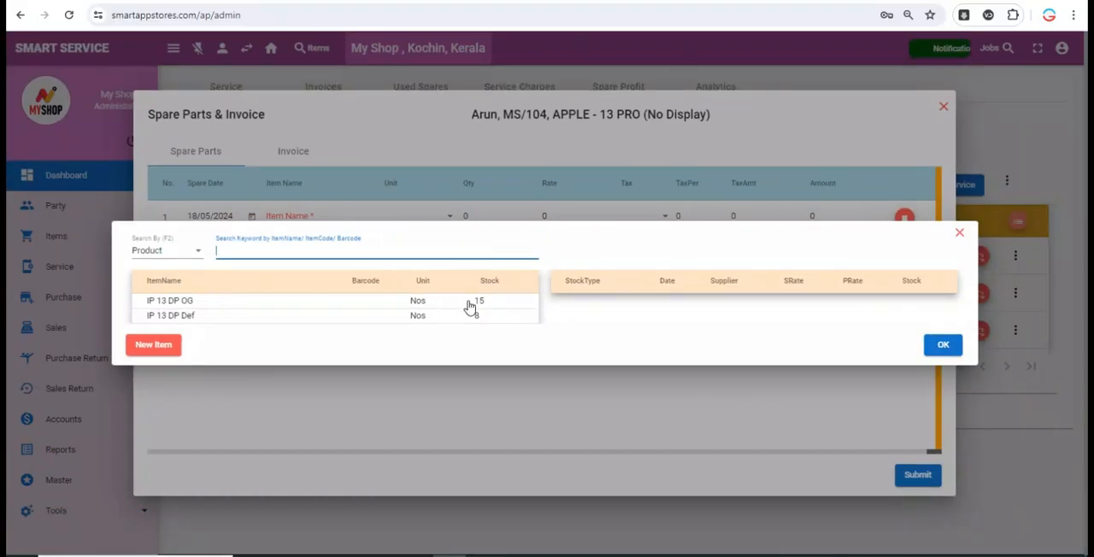
left_click(469, 305)
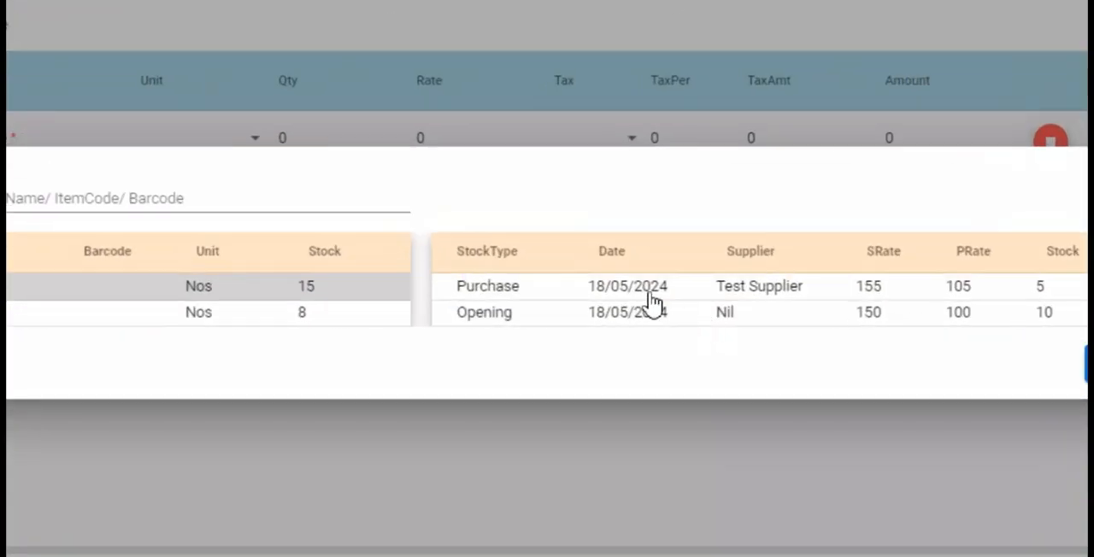
left_click(458, 297)
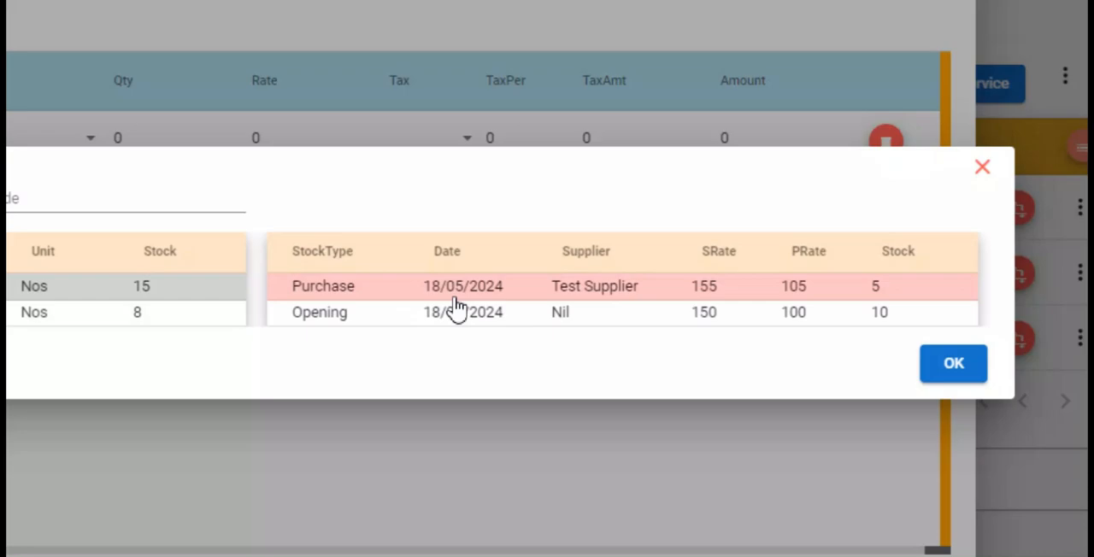
left_click(877, 316)
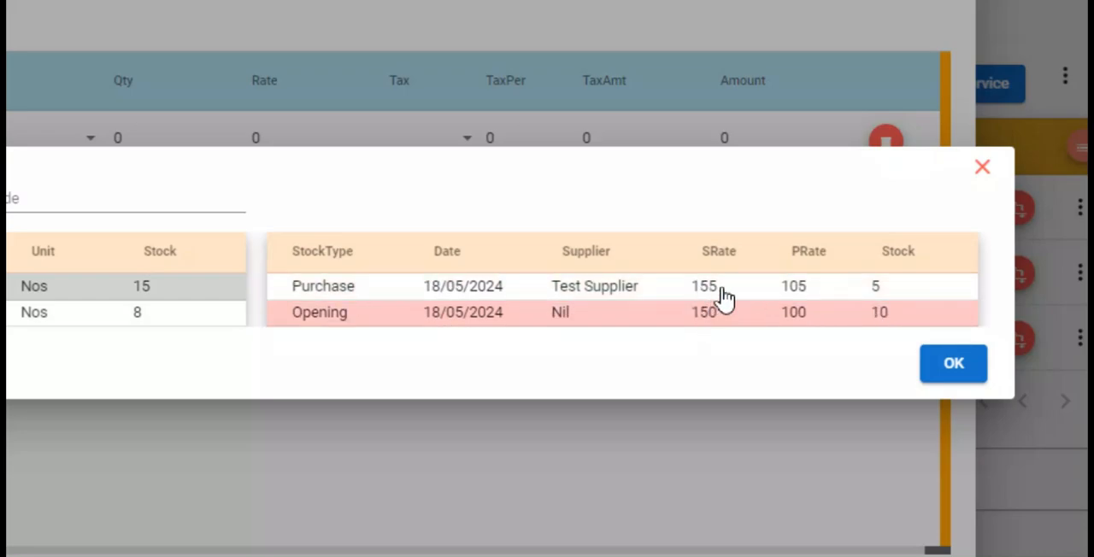
left_click(812, 291)
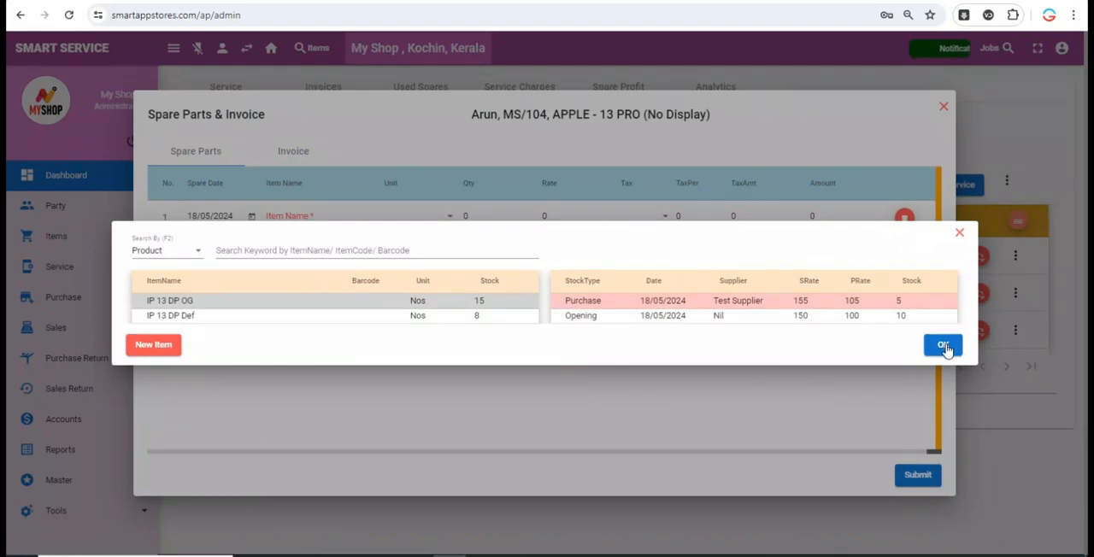
left_click(944, 346)
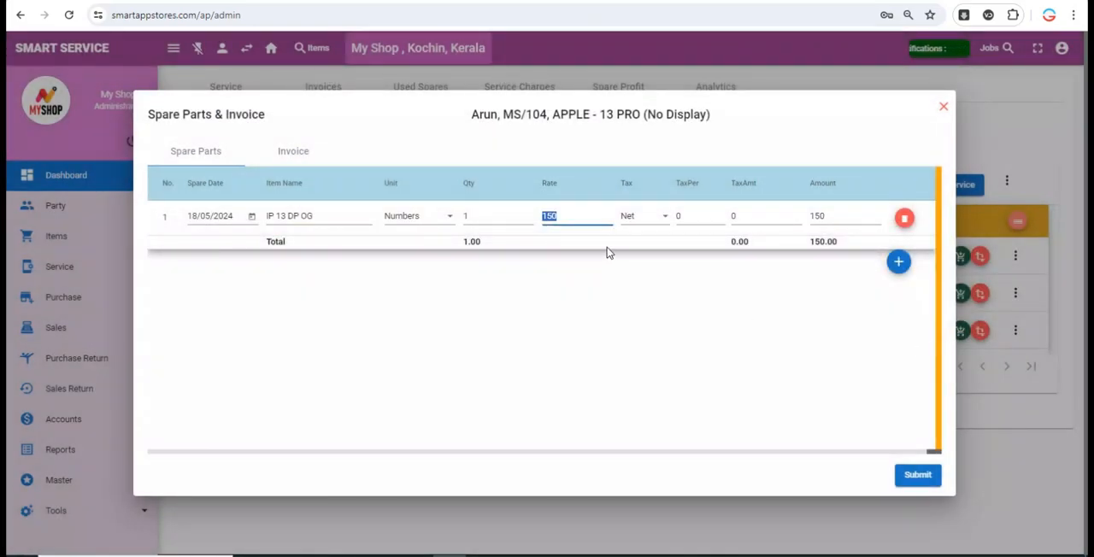
type("150")
key("Tab")
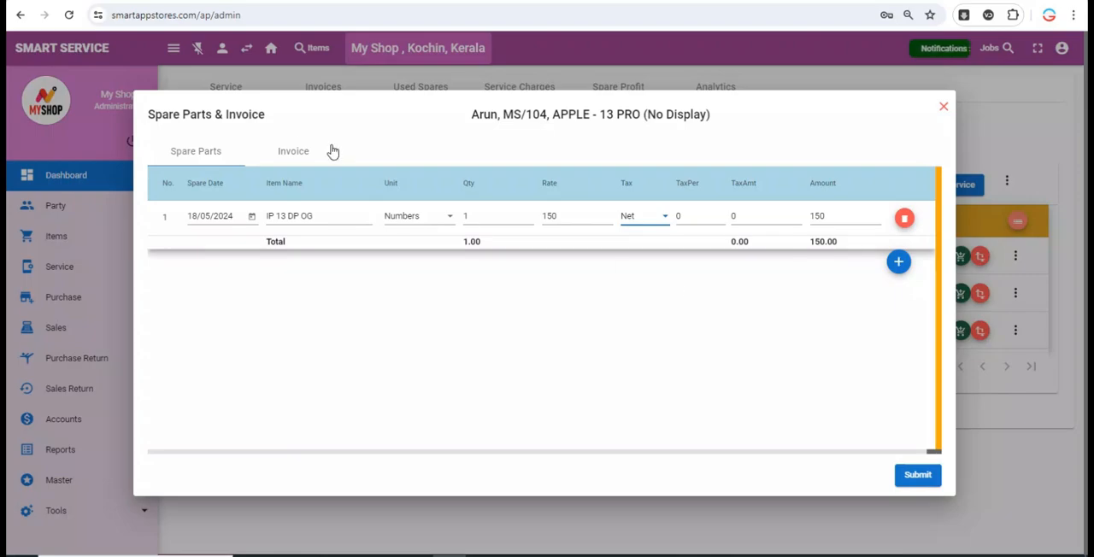
- Set the invoice's service charge to 1000 and review the voucher list of advances
left_click(299, 154)
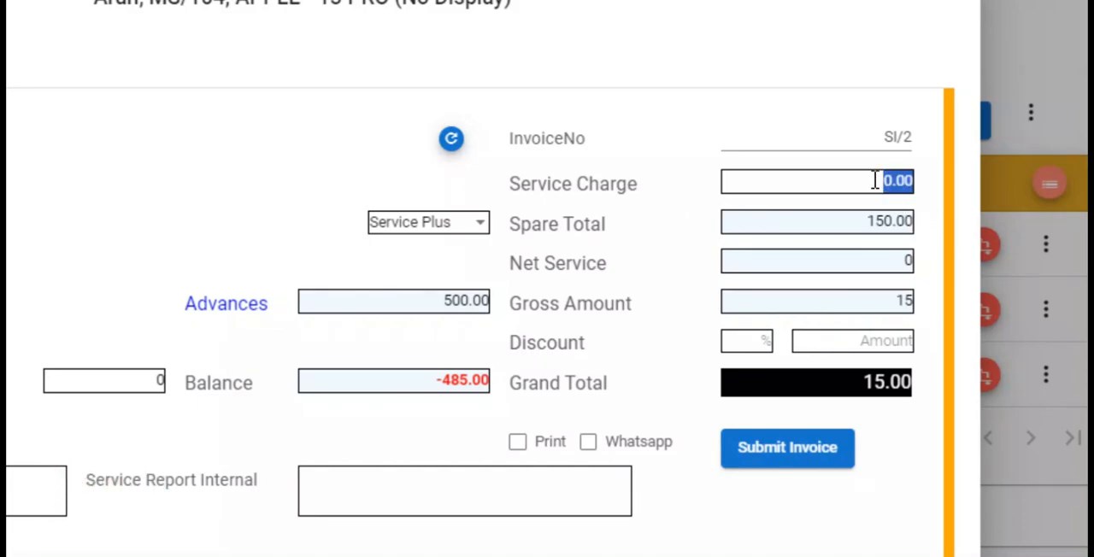
type("1000")
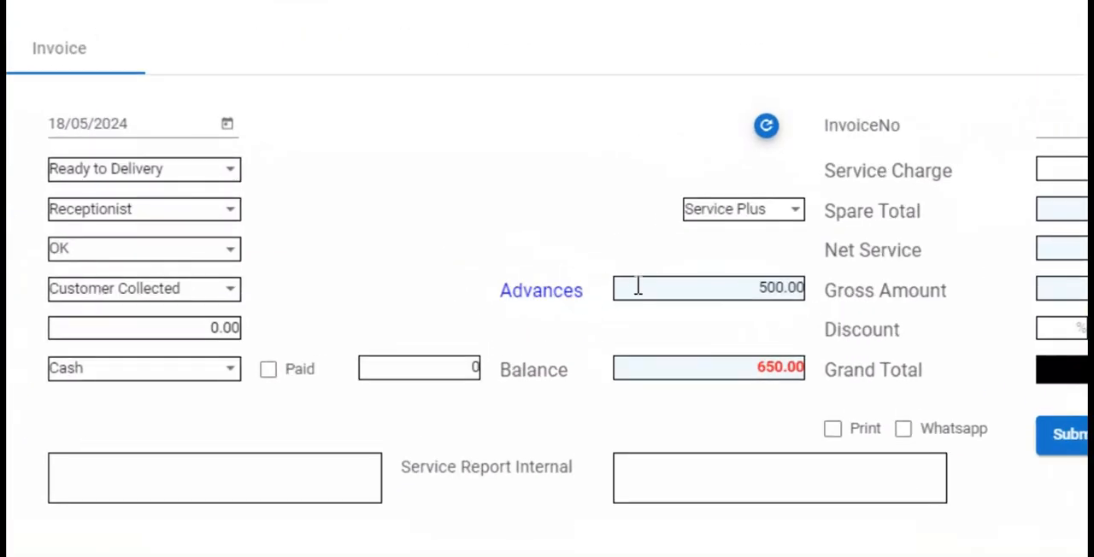
left_click(154, 304)
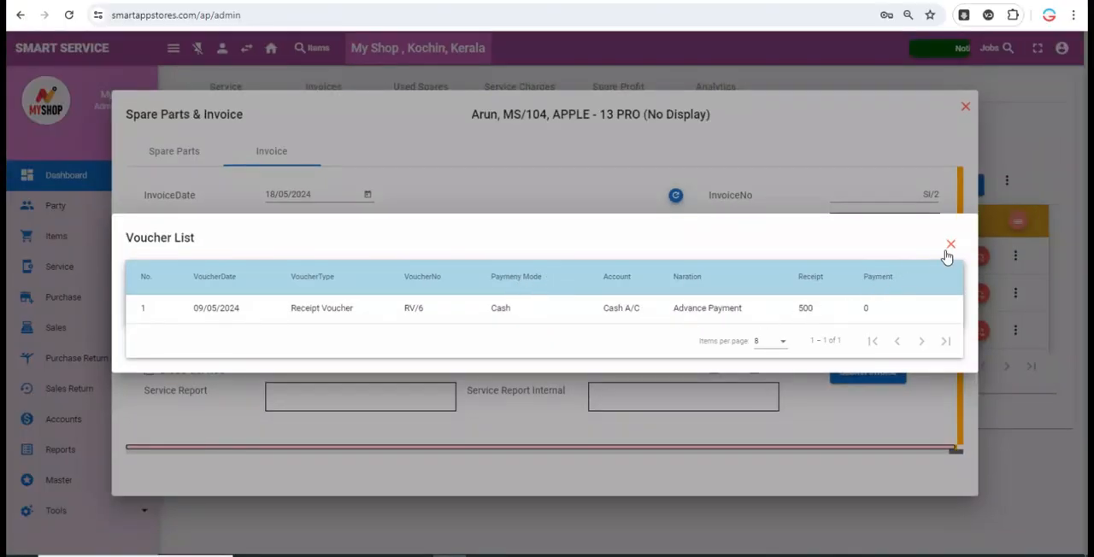
left_click(949, 247)
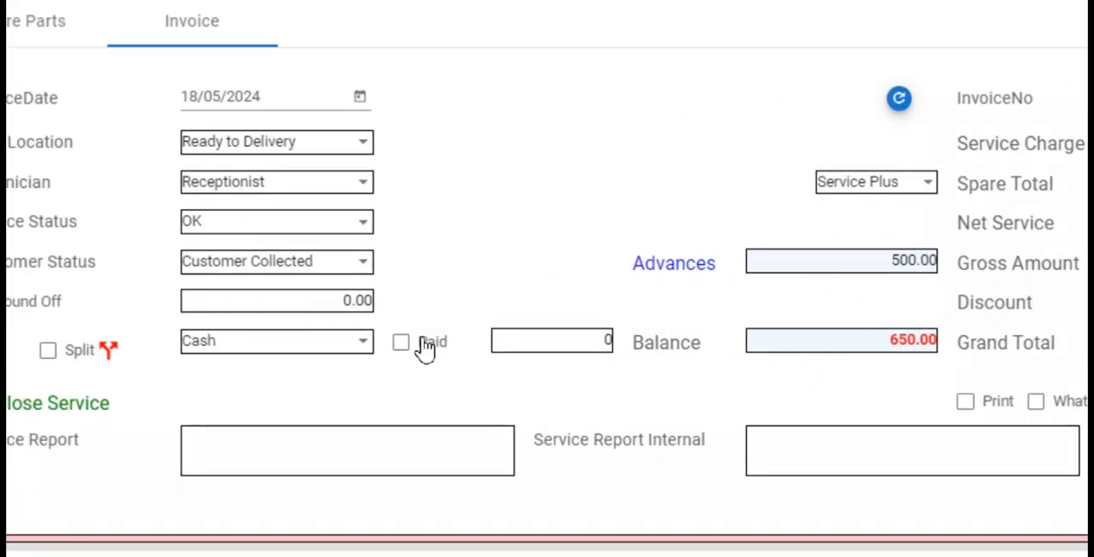
- Mark the invoice as paid in Cash with an amount of 500
left_click(267, 343)
left_click(393, 338)
type("500")
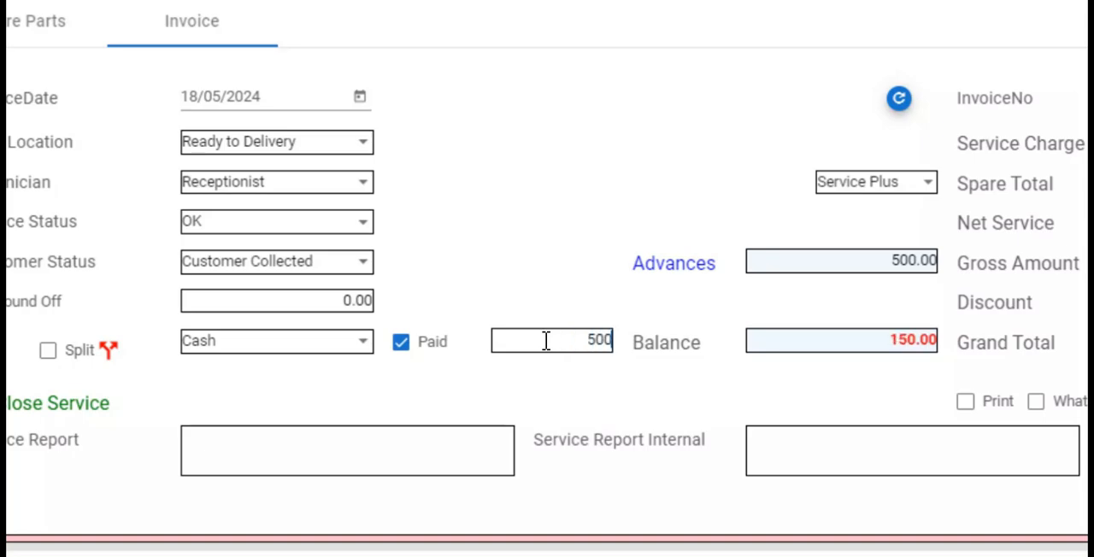
- Split the invoice payment into 300 Cash and 200 Google Pay, and save the split
left_click(48, 350)
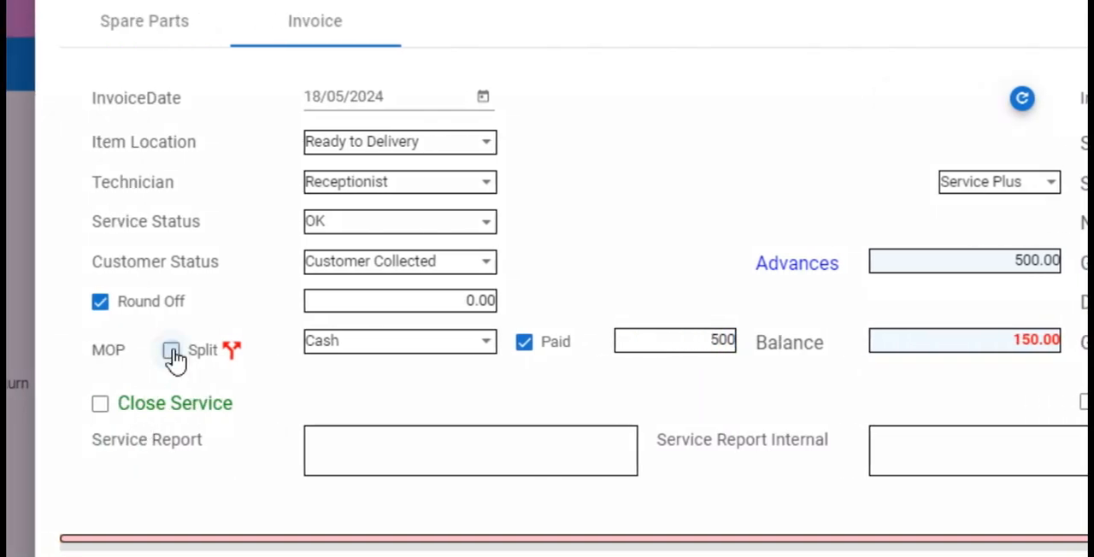
left_click(236, 355)
left_click(949, 186)
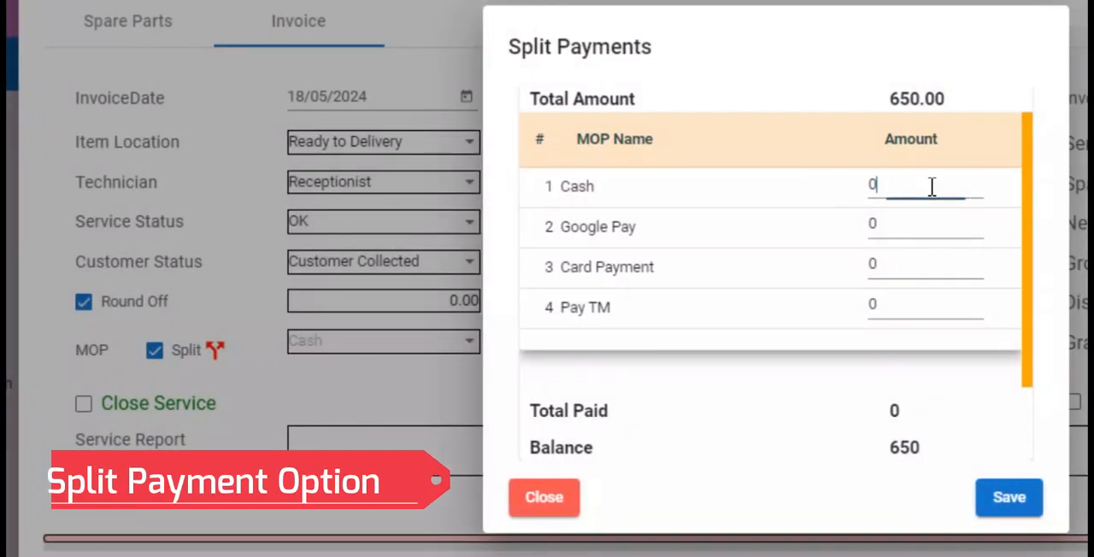
type("300")
left_click(912, 232)
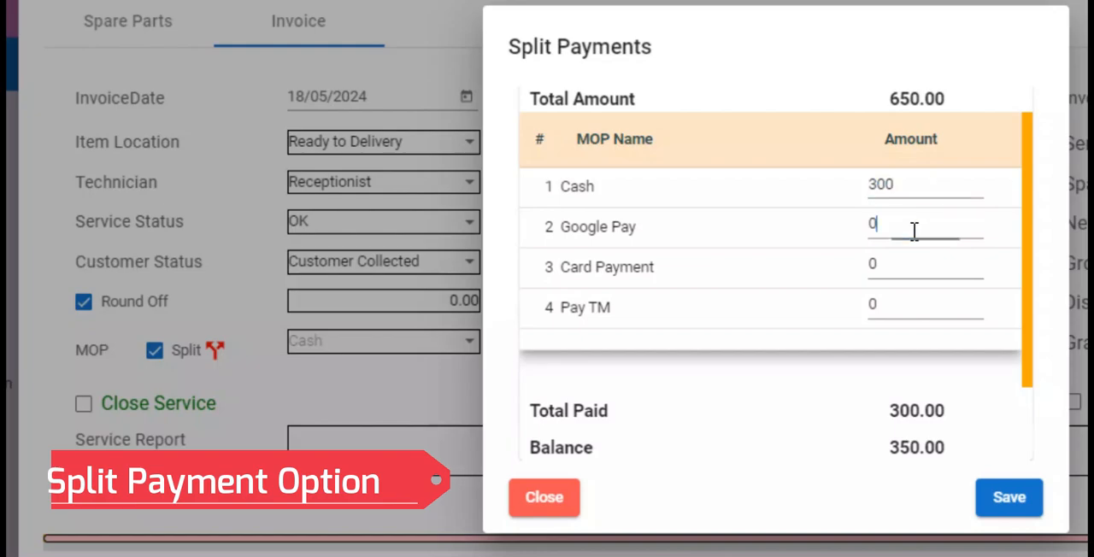
type("200")
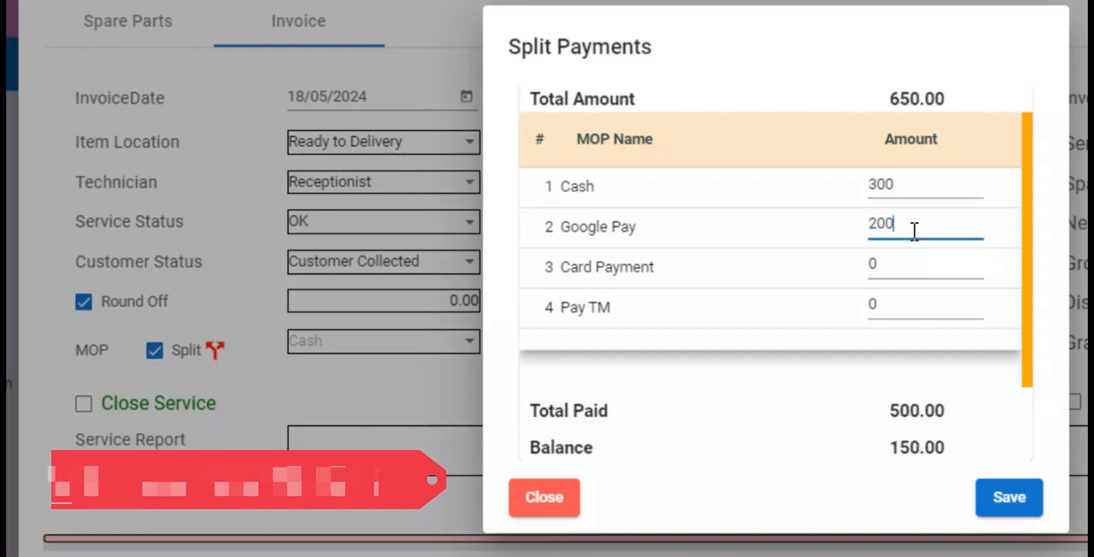
double_click(916, 411)
double_click(911, 447)
left_click(935, 496)
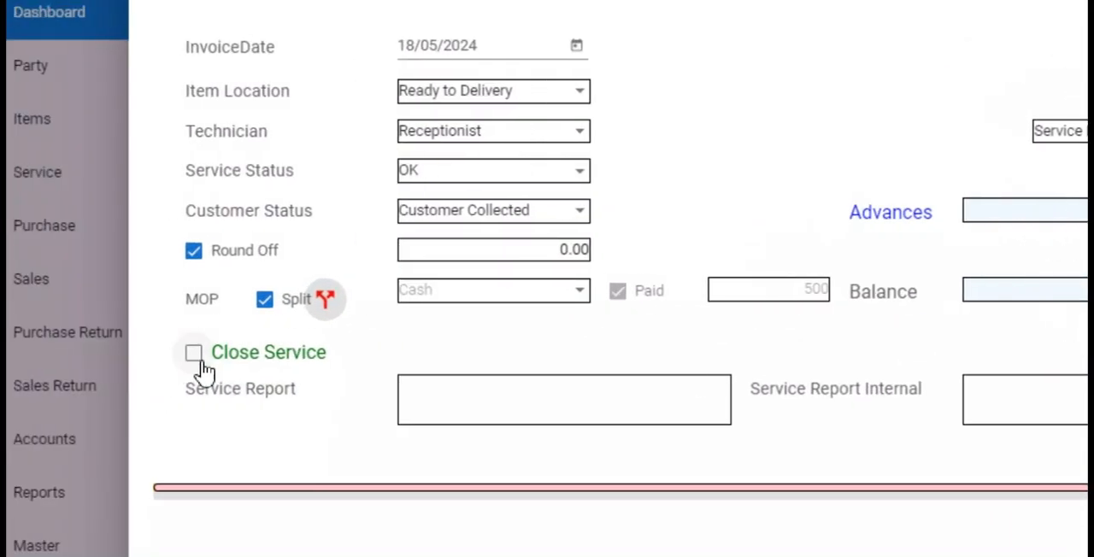
- Enable closing the service as Repair & Delivered with the delivery date 18/05/2024
left_click(149, 369)
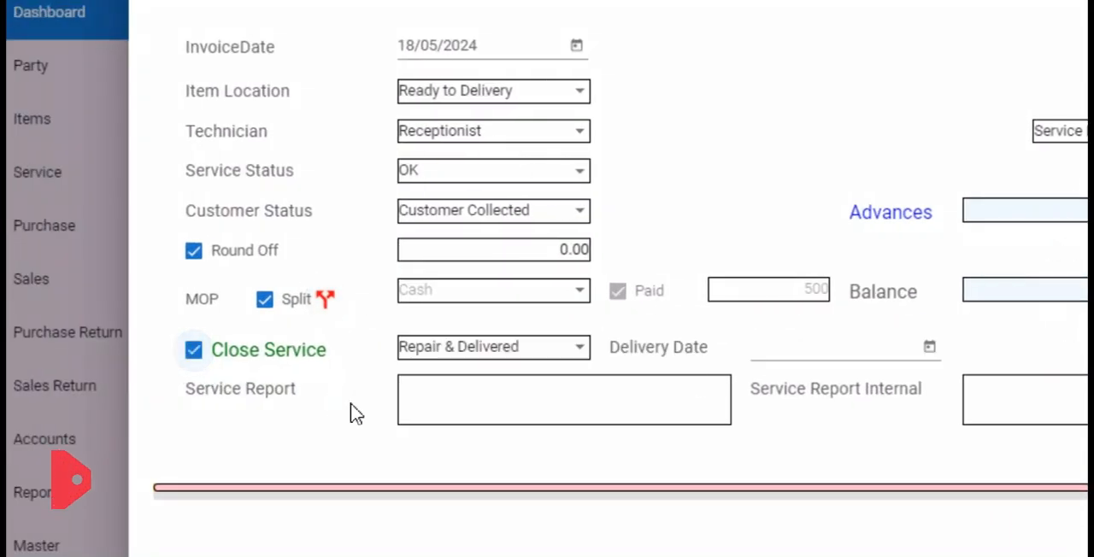
left_click(579, 352)
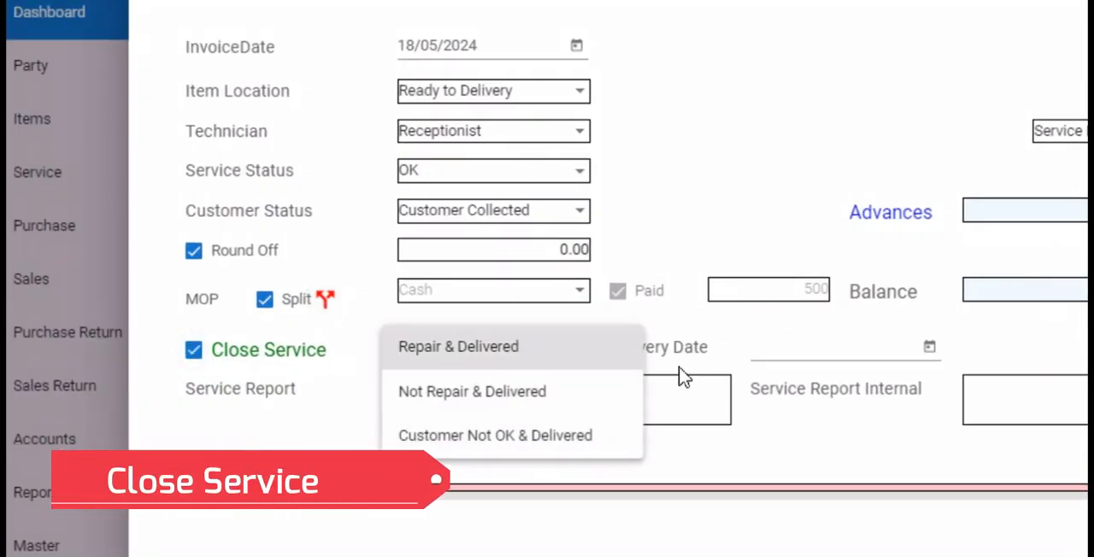
left_click(949, 355)
left_click(925, 348)
left_click(1030, 165)
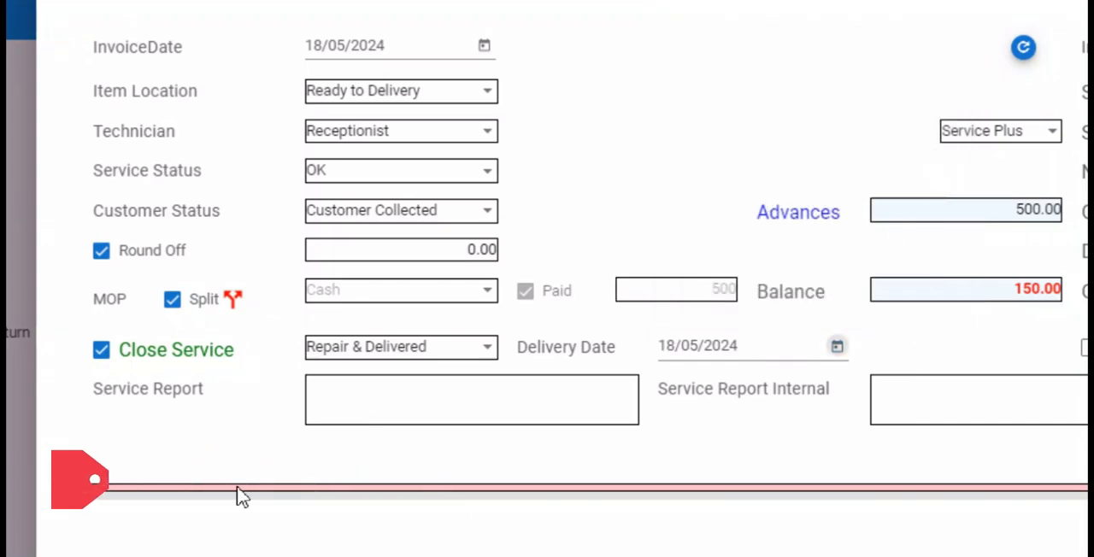
left_click(374, 423)
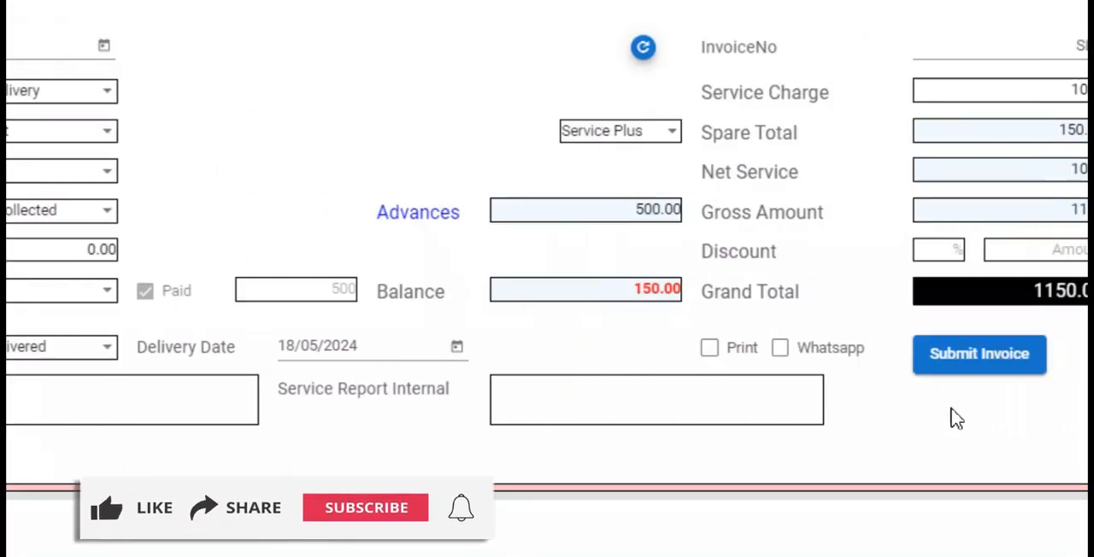
- Submit the invoice with the print option enabled and look through the generated invoice PDF
left_click(580, 353)
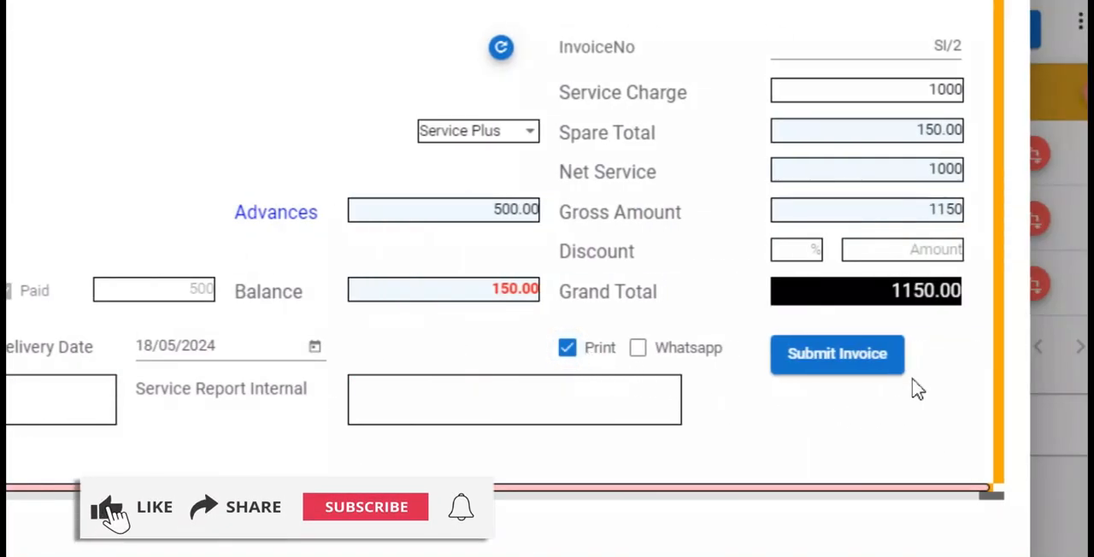
left_click(865, 359)
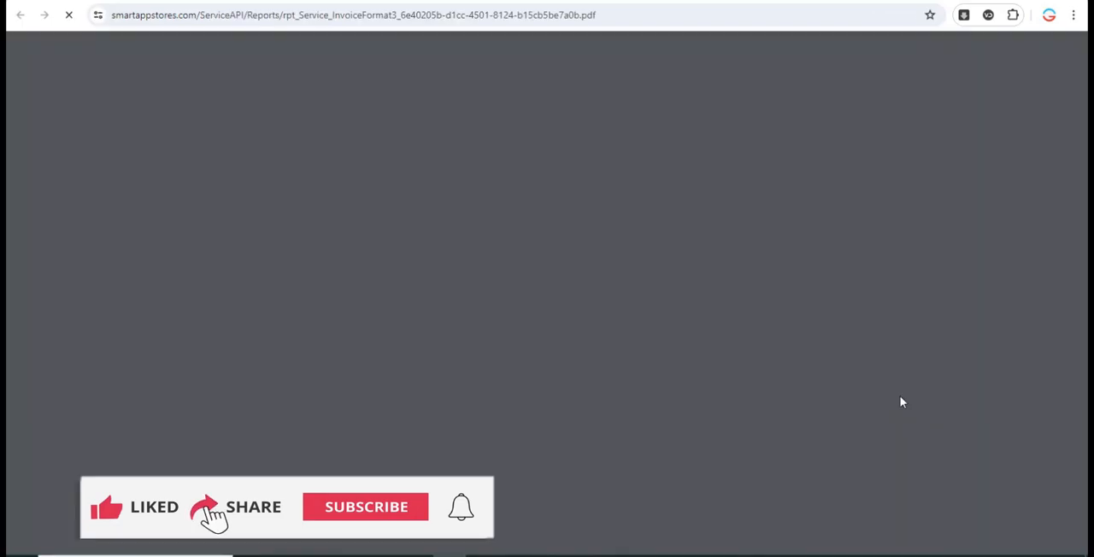
scroll(858, 321, "down", 2)
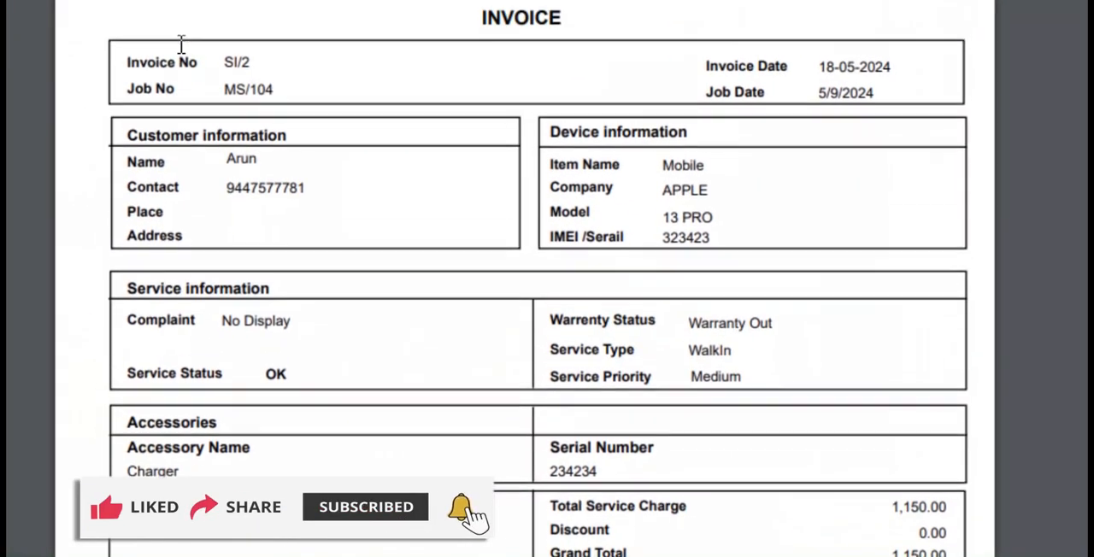
scroll(601, 105, "up", 1)
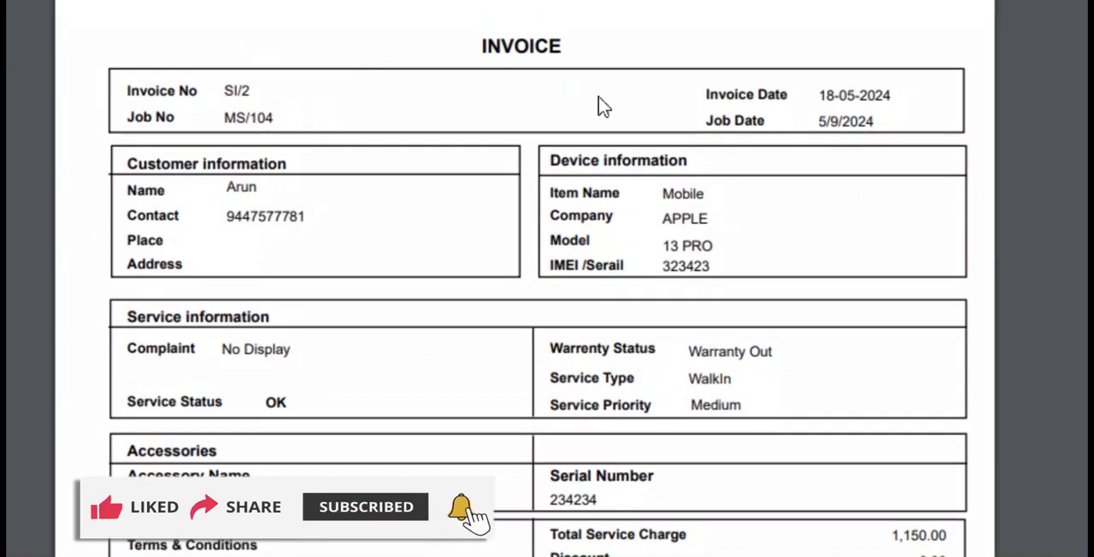
- Read the invoice PDF's service details, accessories and payment totals, and close the PDF
scroll(675, 461, "down", 5)
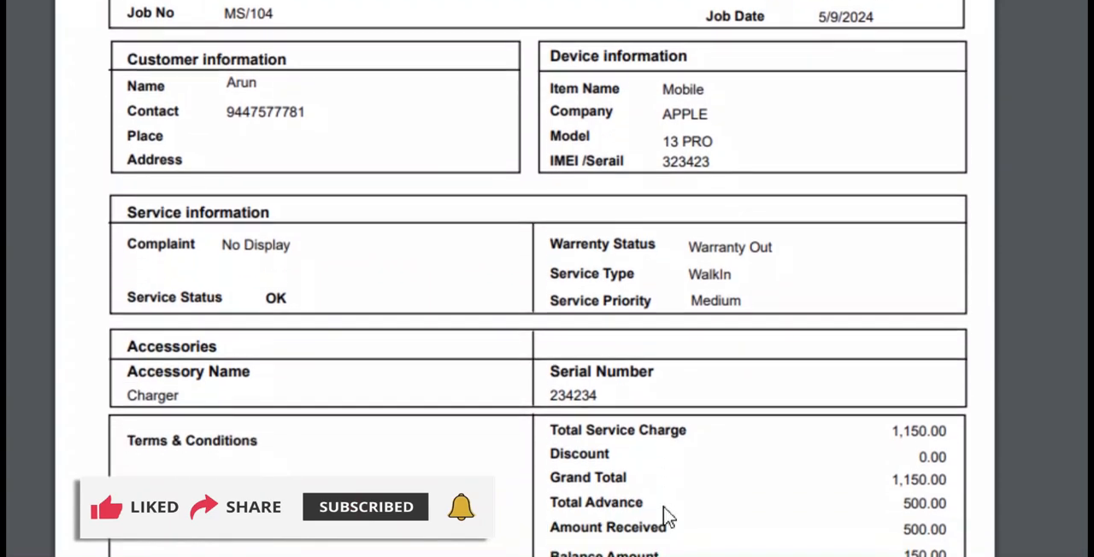
scroll(660, 506, "down", 1)
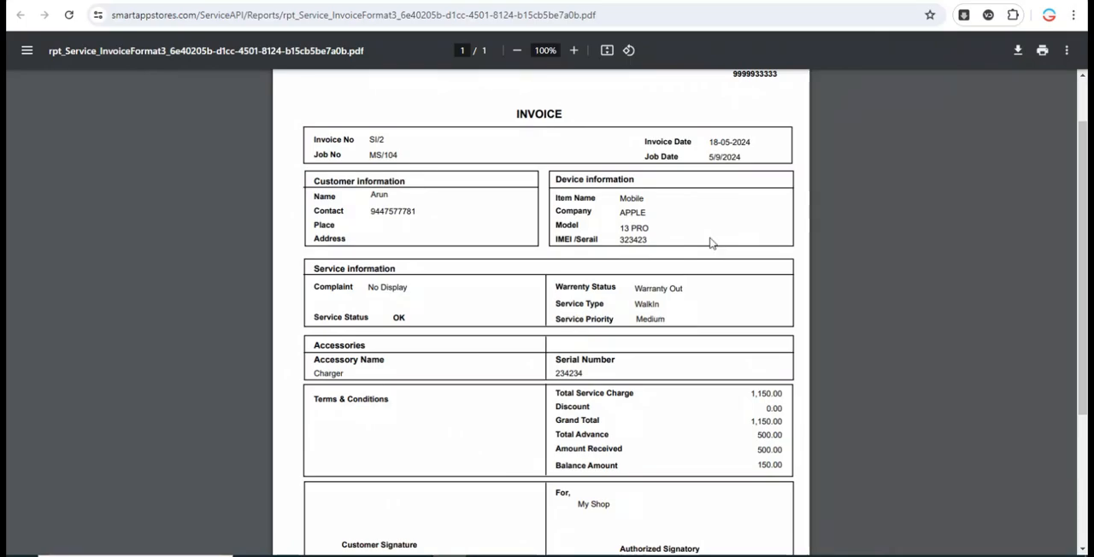
key("ctrl+w")
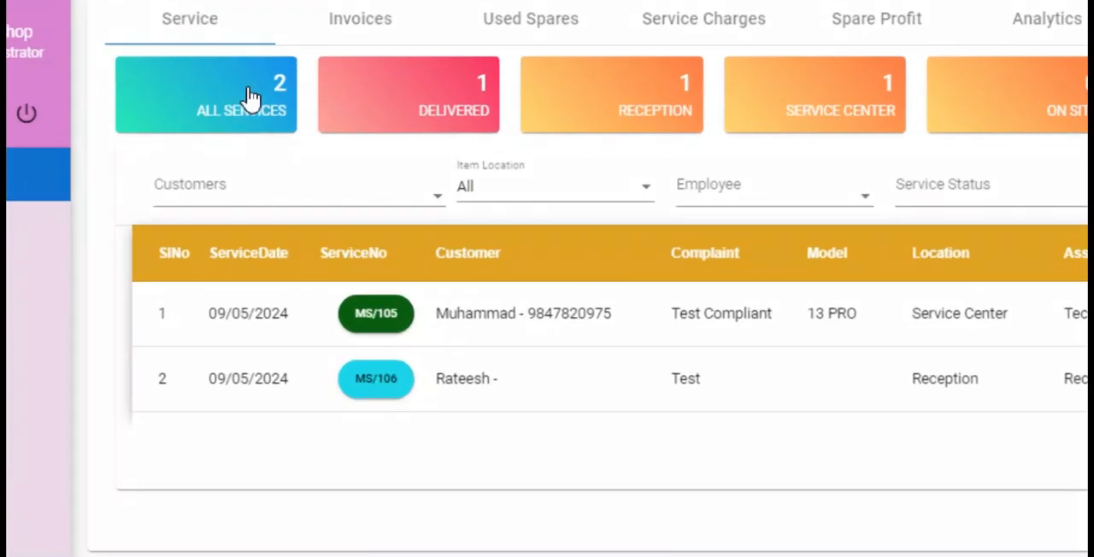
- View the delivered services on the dashboard, and return to the list of all services
left_click(472, 96)
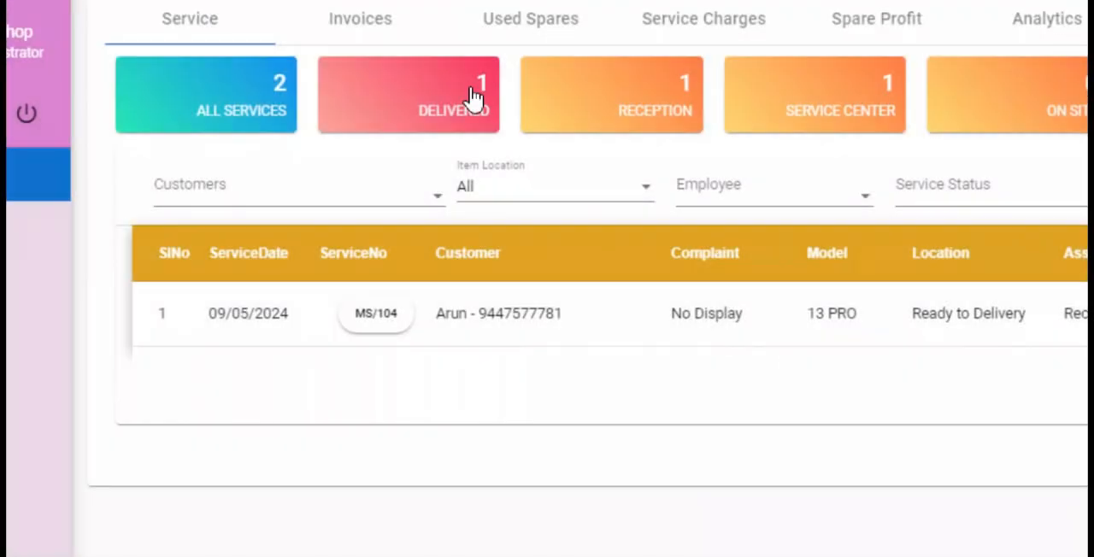
left_click(147, 102)
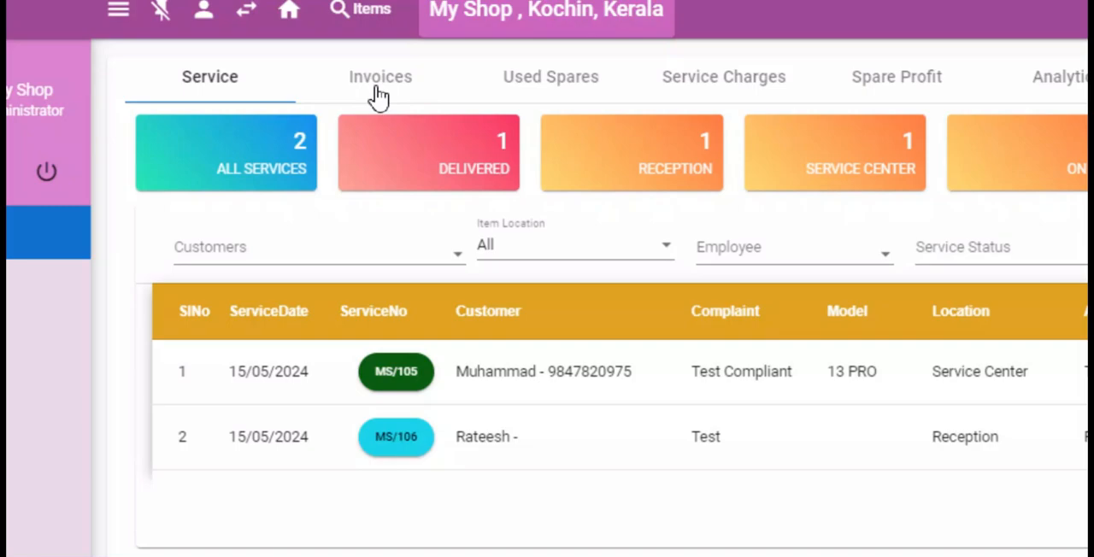
- Open the service invoice list for This Month, and check its period choices and the options for the listed invoice
left_click(374, 94)
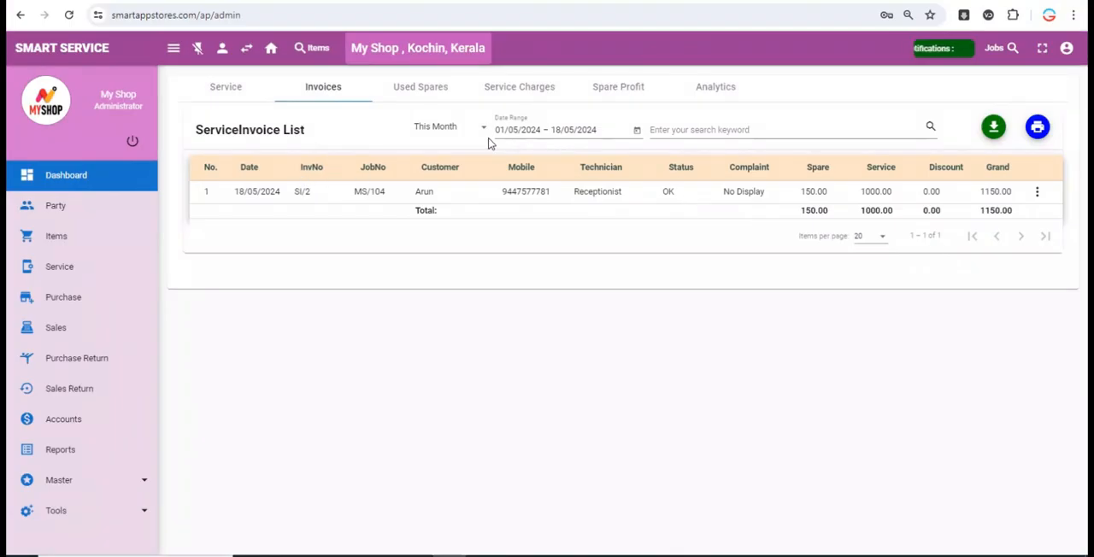
left_click(452, 129)
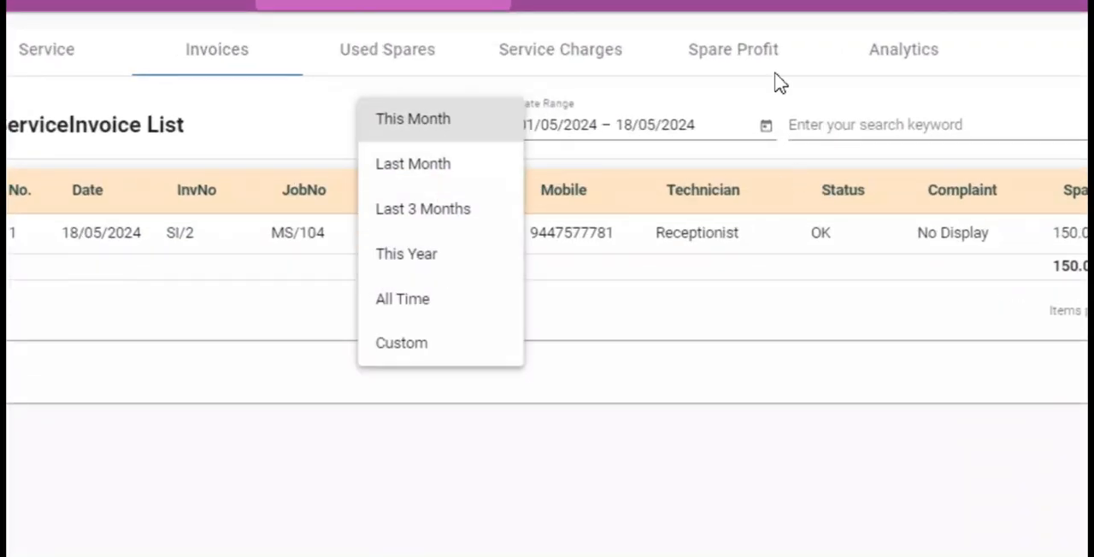
left_click(780, 83)
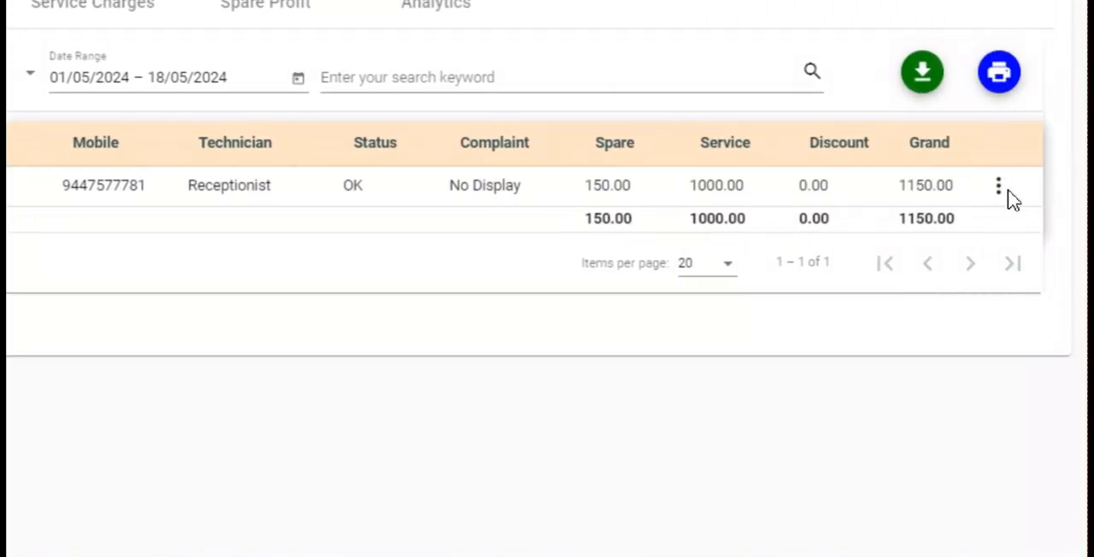
left_click(1002, 189)
left_click(1024, 207)
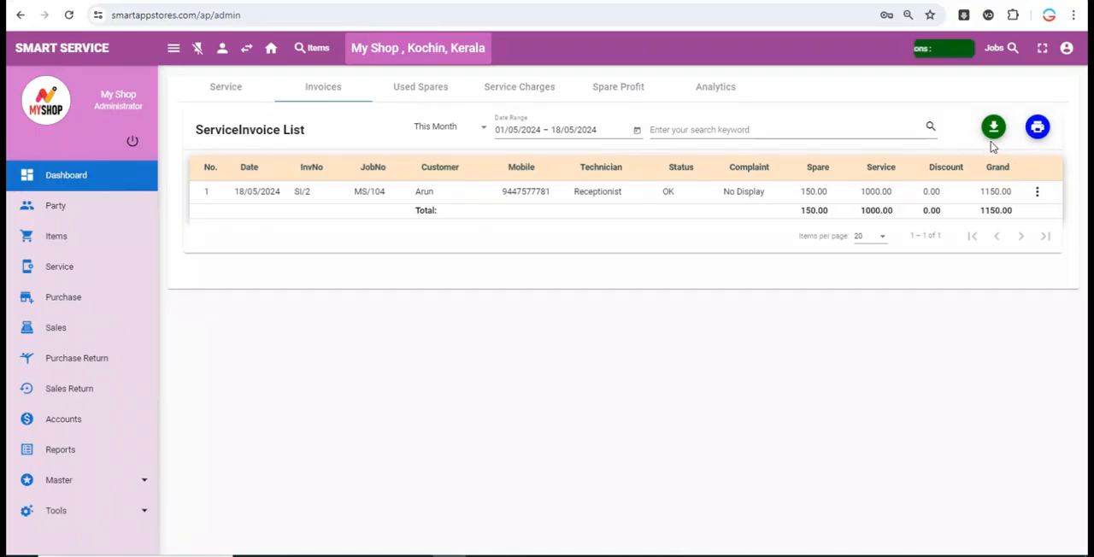
- Review this month's used spares list and service charges list
left_click(421, 88)
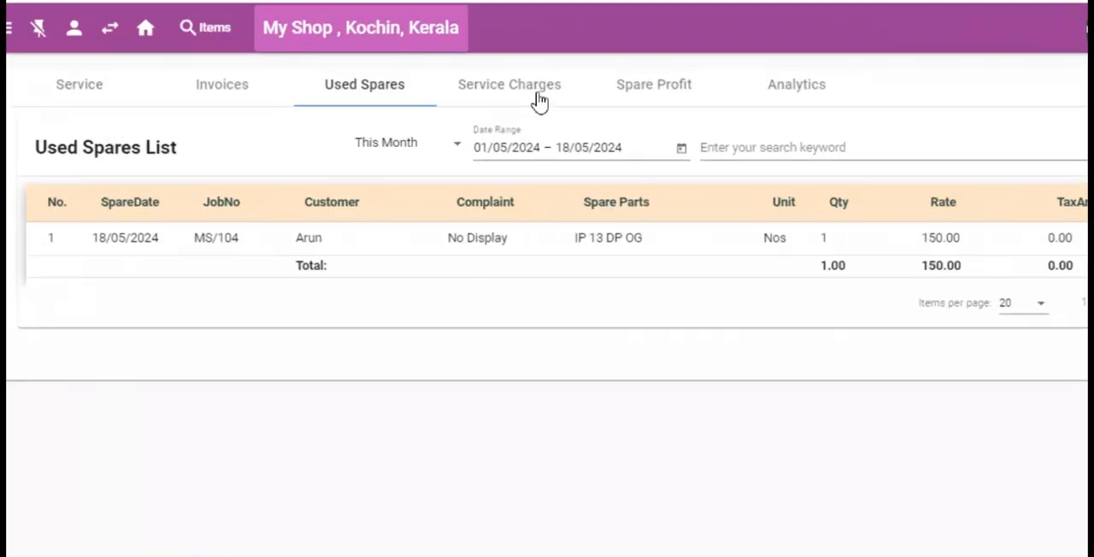
left_click(68, 43)
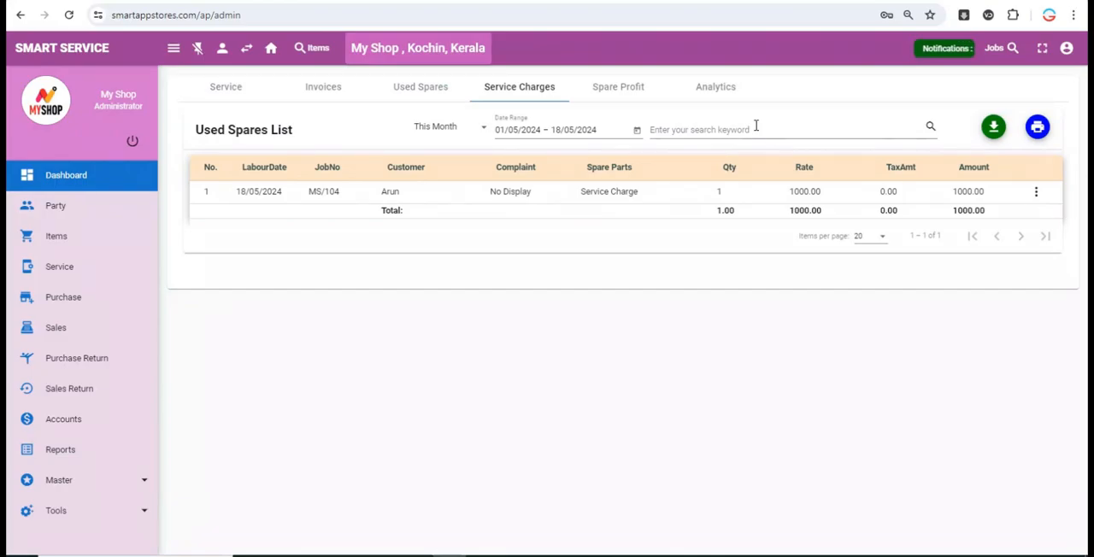
- Open this month's spare profit list and examine the item's rate, cost, total and profit
left_click(618, 87)
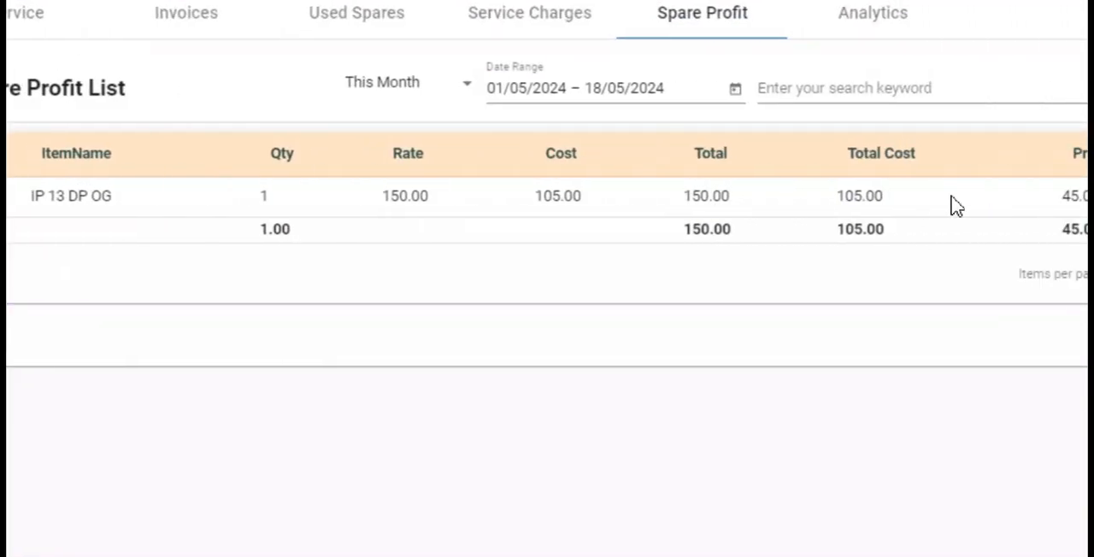
left_click_drag(842, 196, 959, 198)
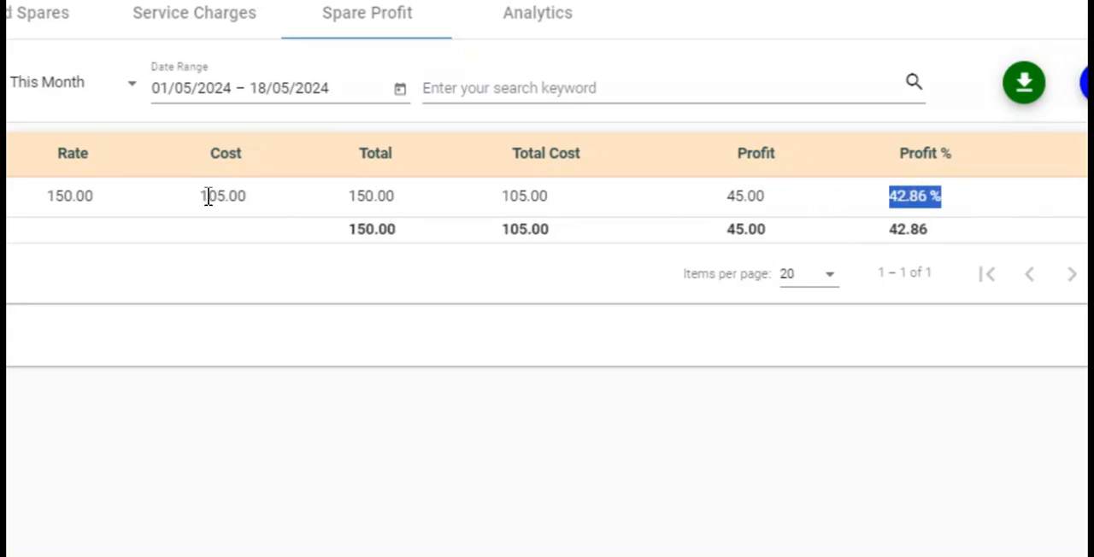
left_click_drag(208, 196, 248, 195)
double_click(374, 196)
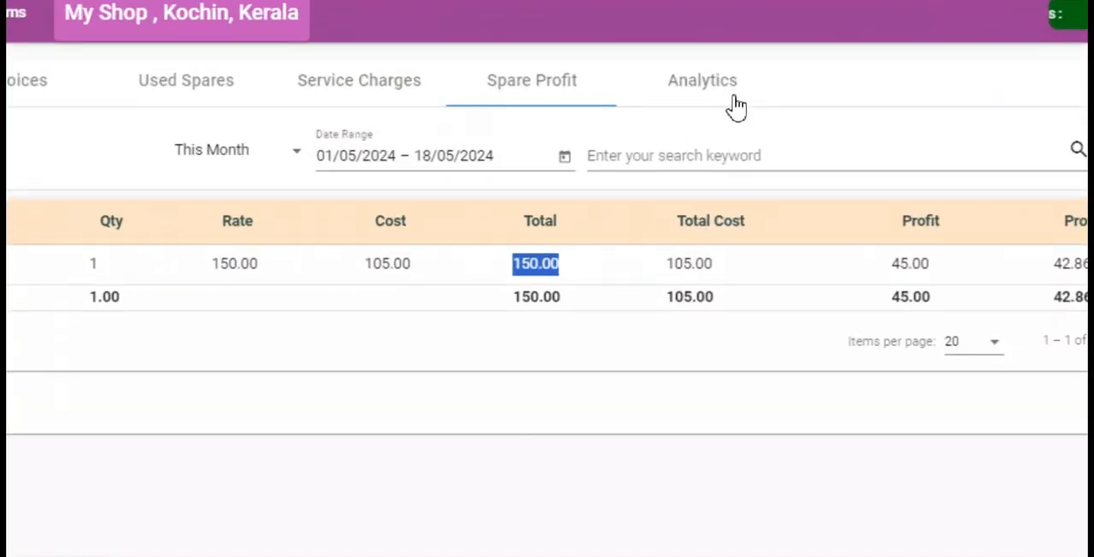
- Open the service analytics and examine the daily service count and the spare profit share in the service profit chart
left_click(722, 89)
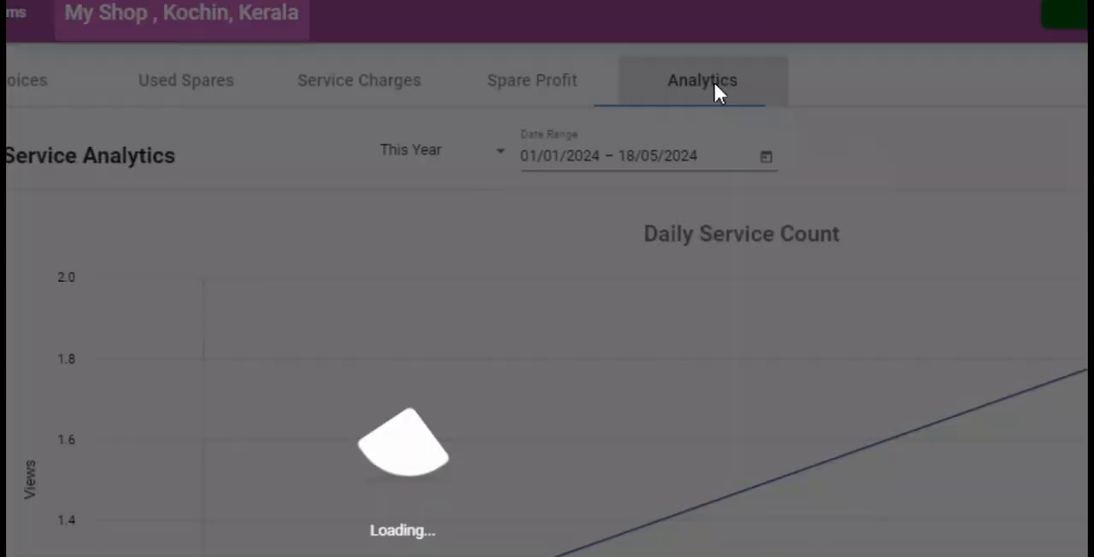
scroll(591, 467, "down", 3)
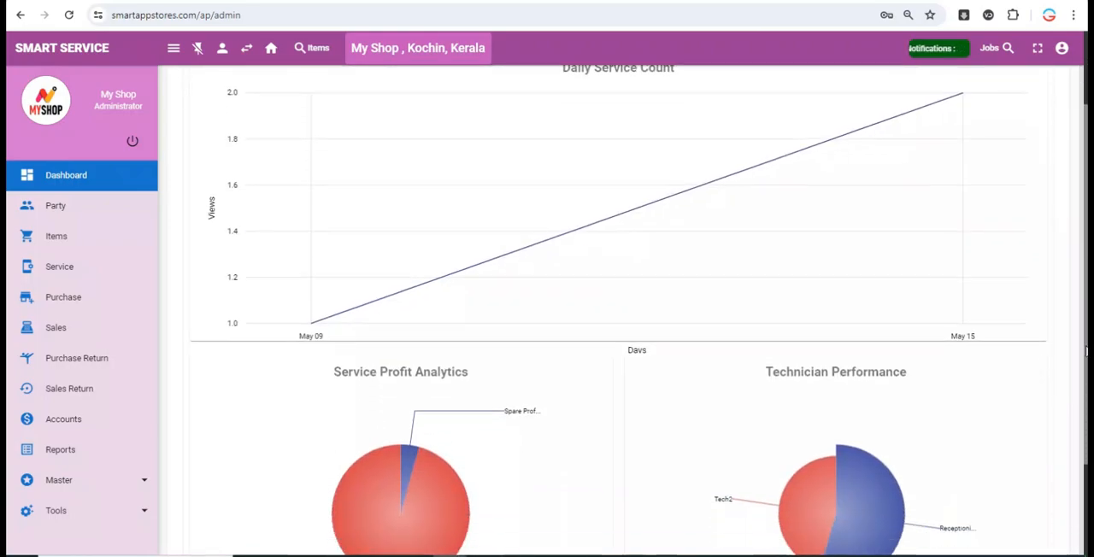
mouse_move(376, 354)
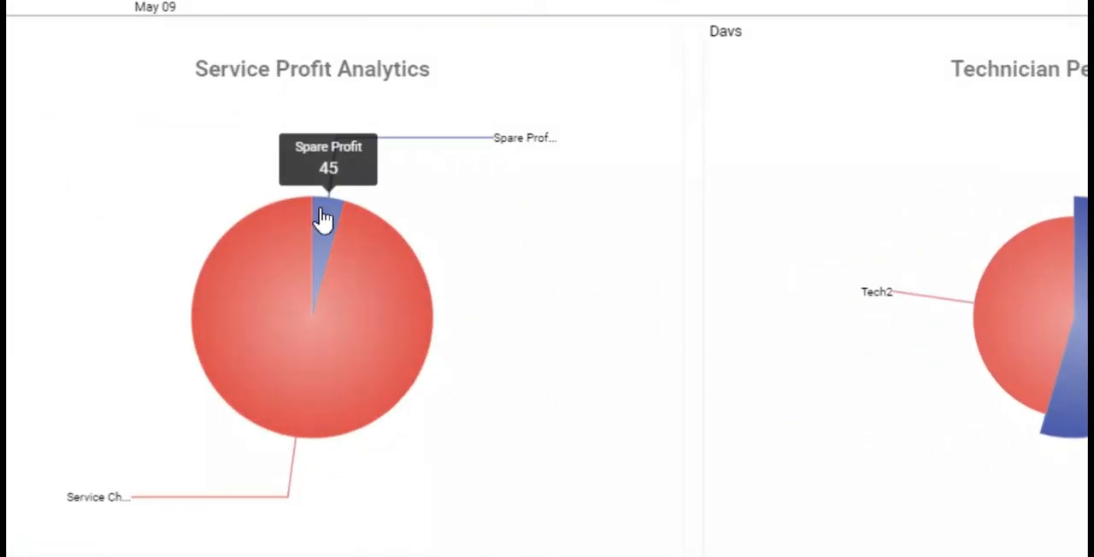
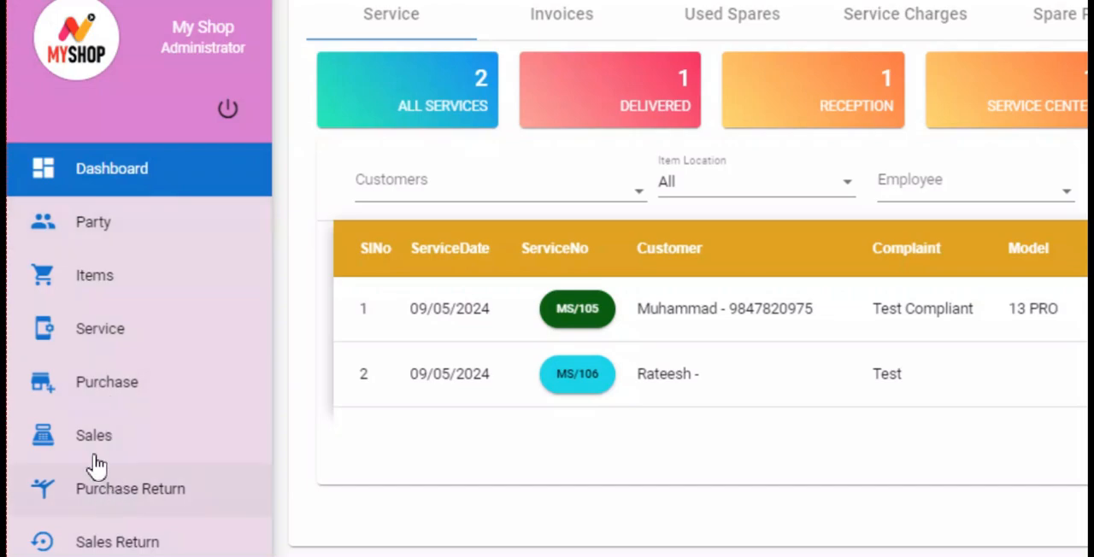
- Start a new sales entry in Retail Invoice(B2C) mode without Quick/Cash Sale, and select the customer listed right after General Customers
left_click(92, 444)
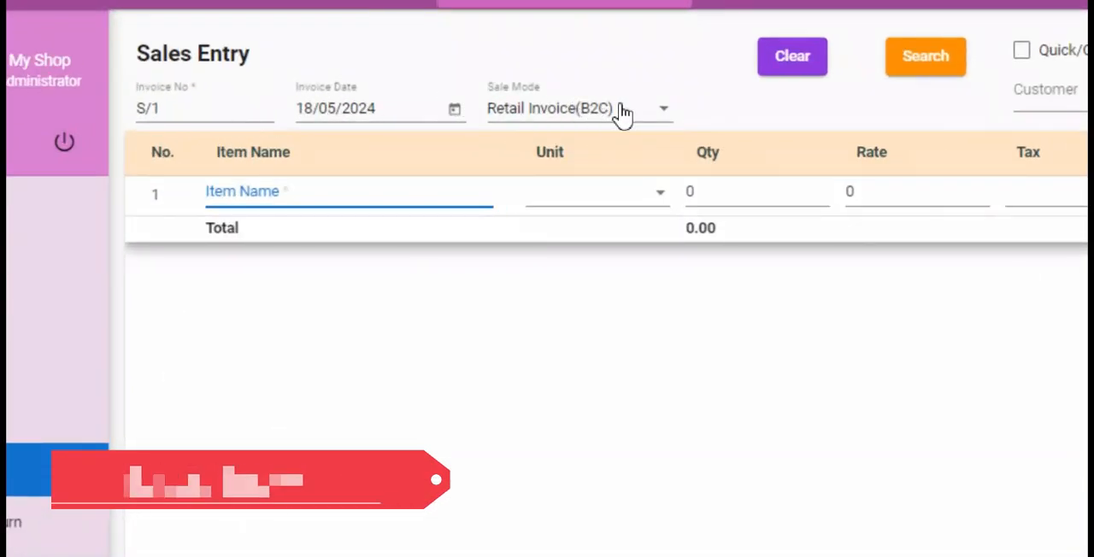
left_click(656, 114)
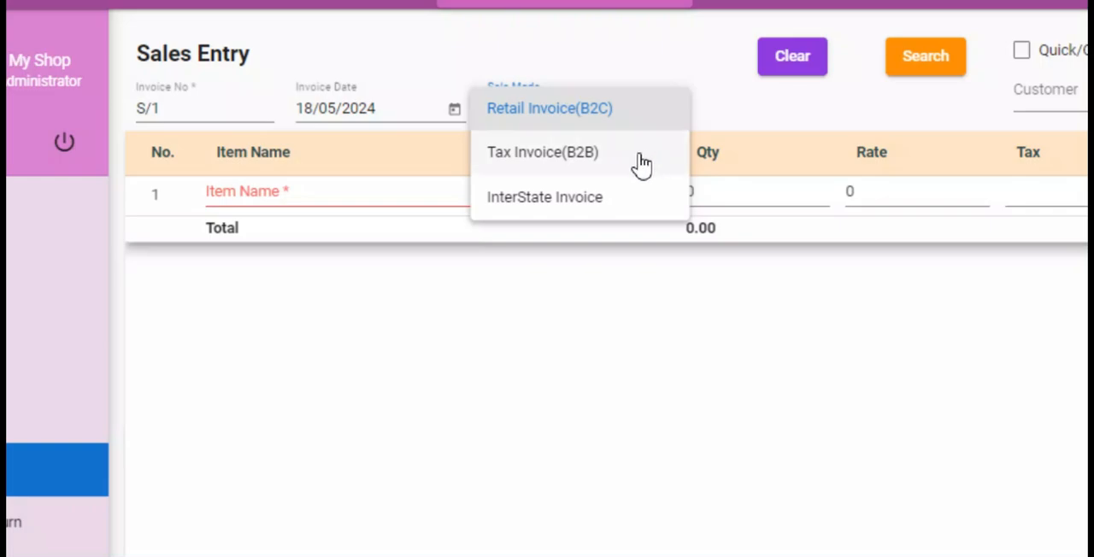
left_click(774, 132)
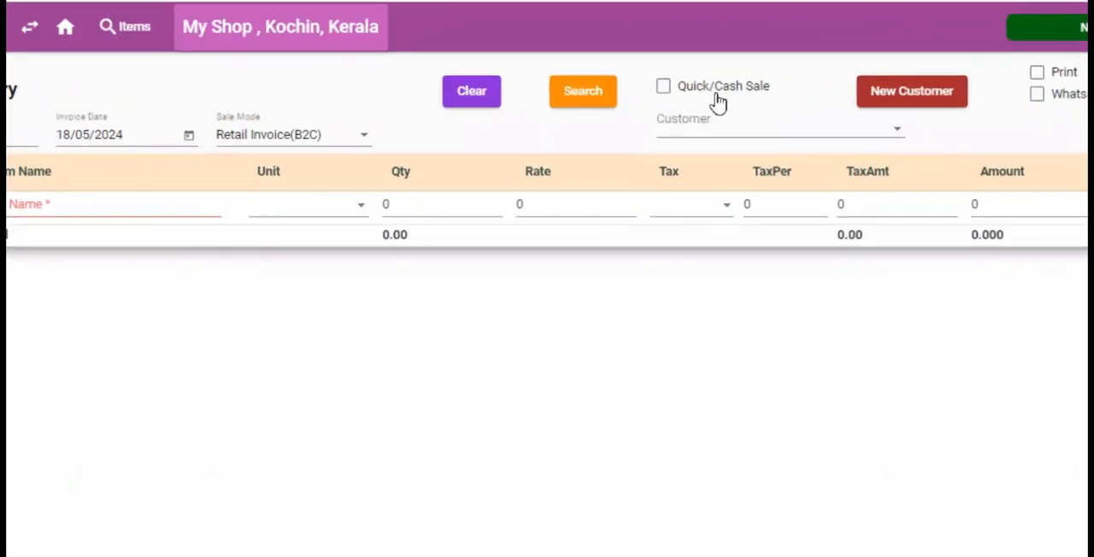
left_click(721, 92)
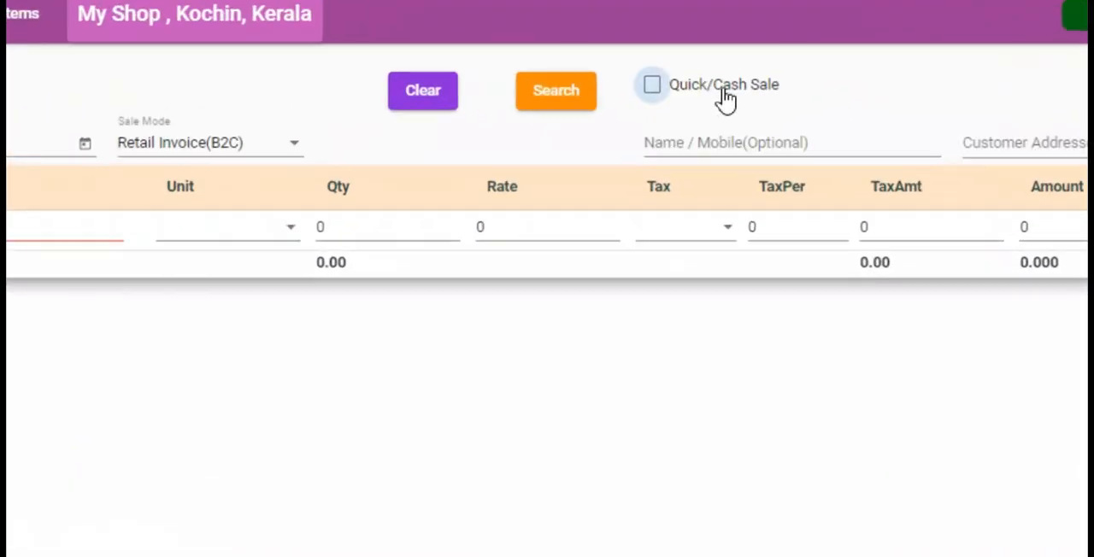
left_click(723, 94)
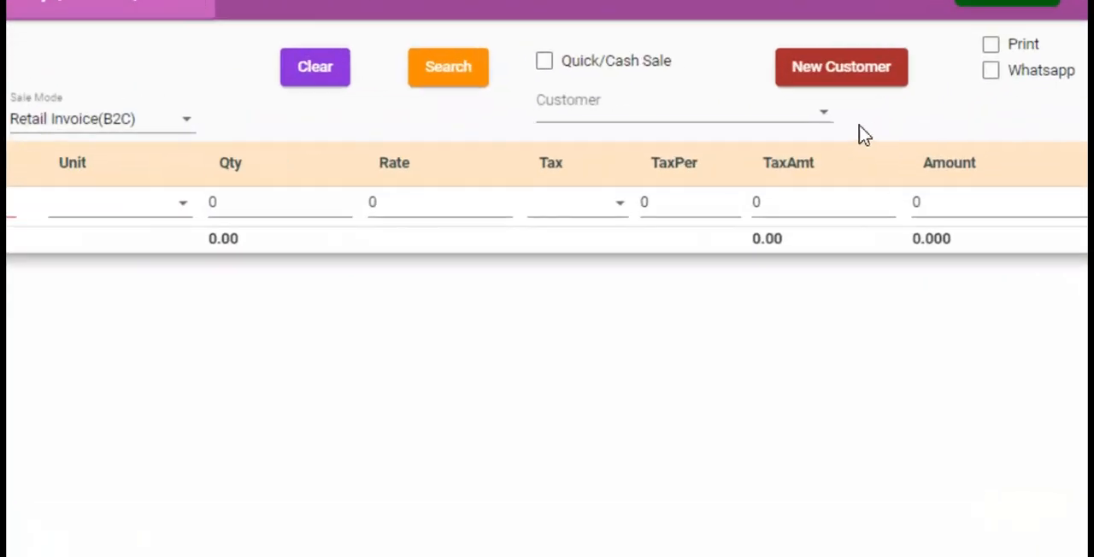
left_click(852, 133)
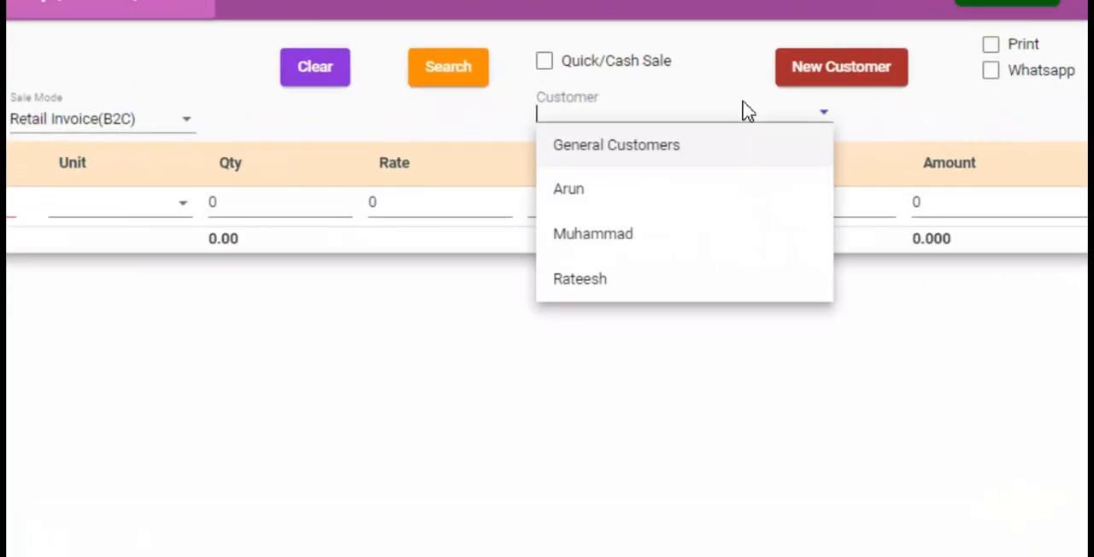
left_click(602, 197)
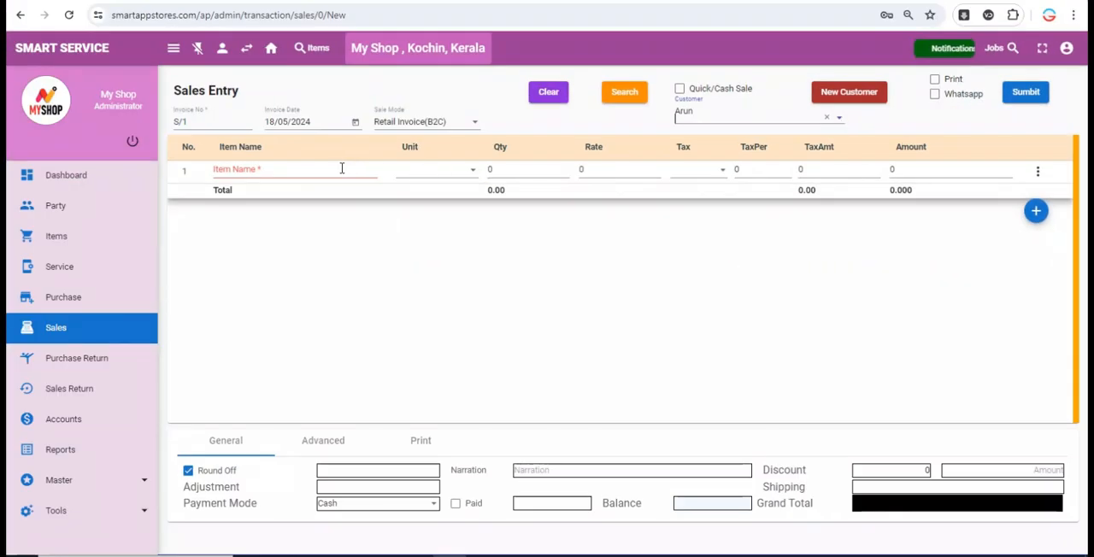
- Add IP 13 DP OG to the sale from its Purchase stock with the 155 sales rate, and set its quantity to 1
left_click(329, 171)
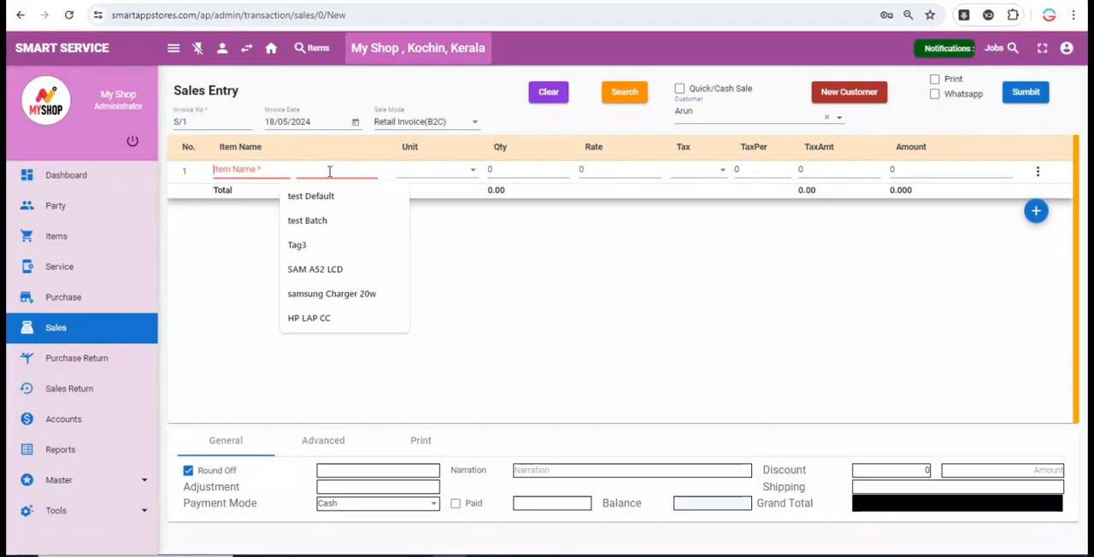
key("Return")
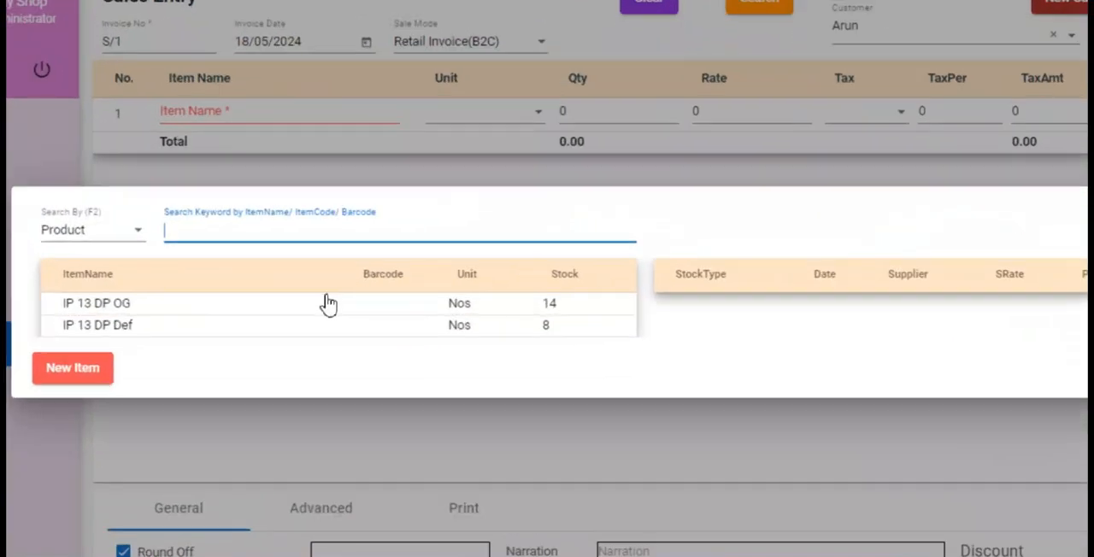
left_click(127, 309)
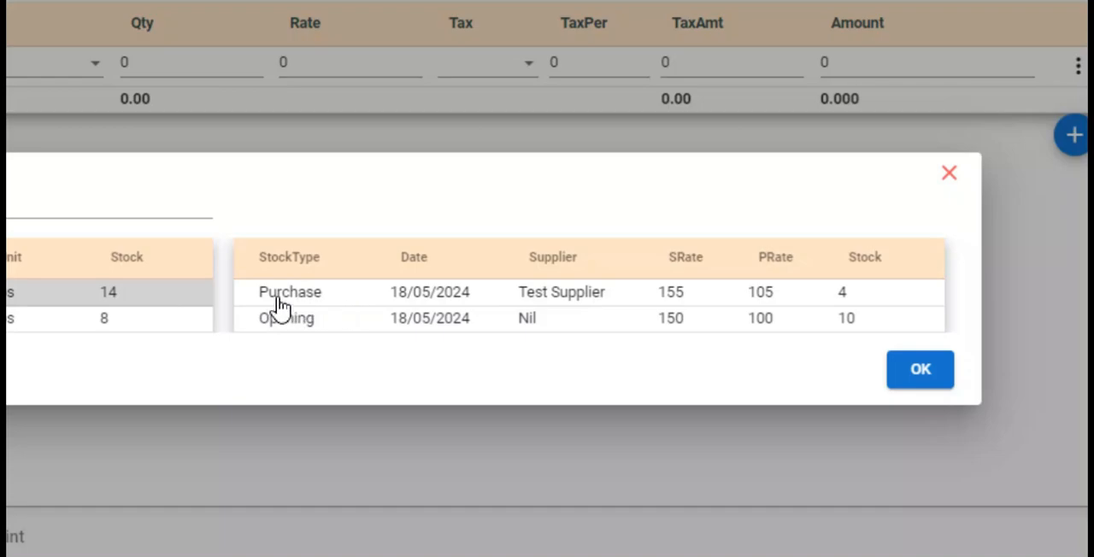
left_click(278, 299)
left_click(834, 326)
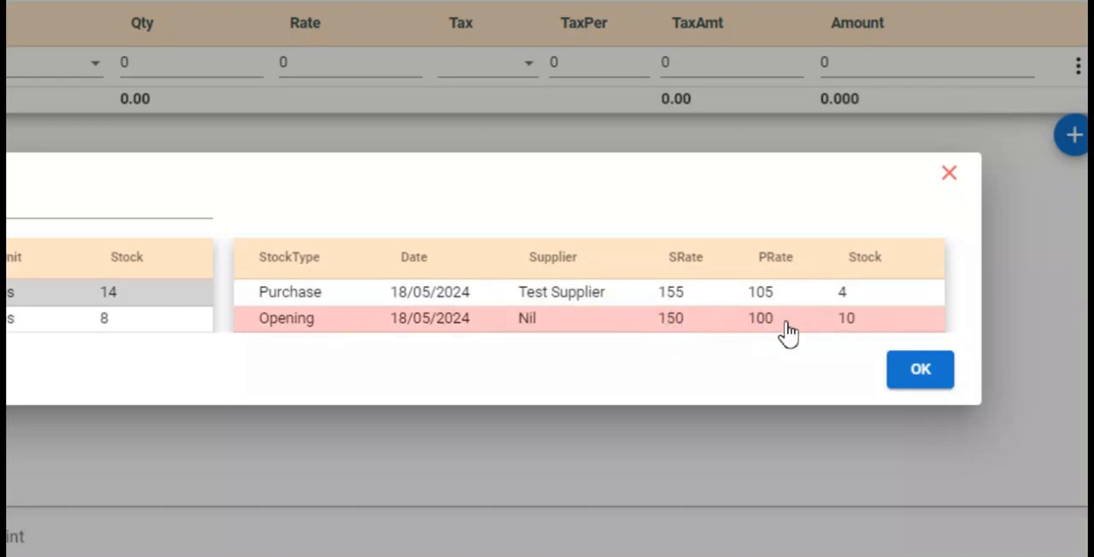
left_click(735, 296)
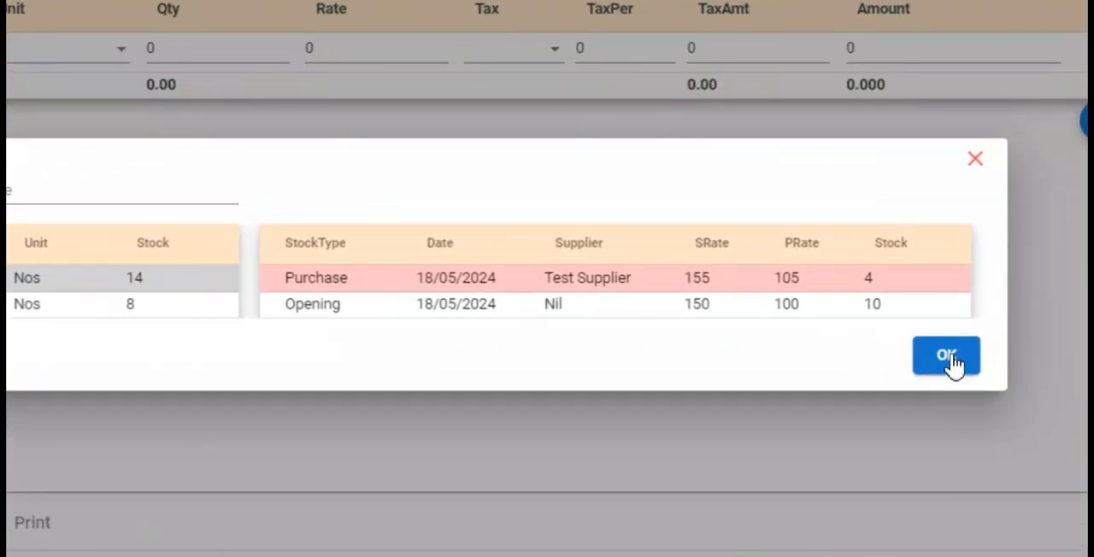
left_click(944, 346)
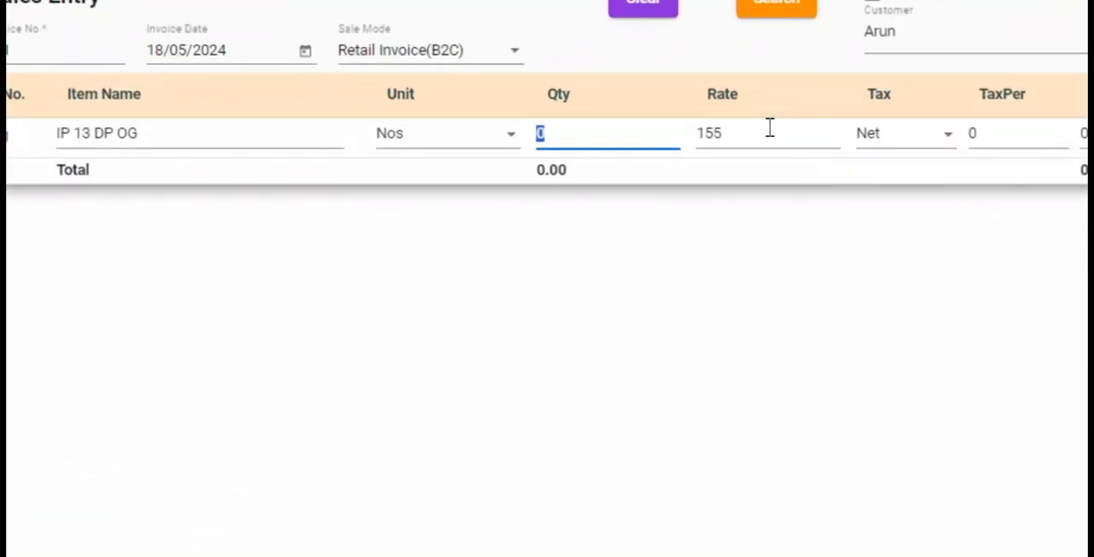
left_click(771, 127)
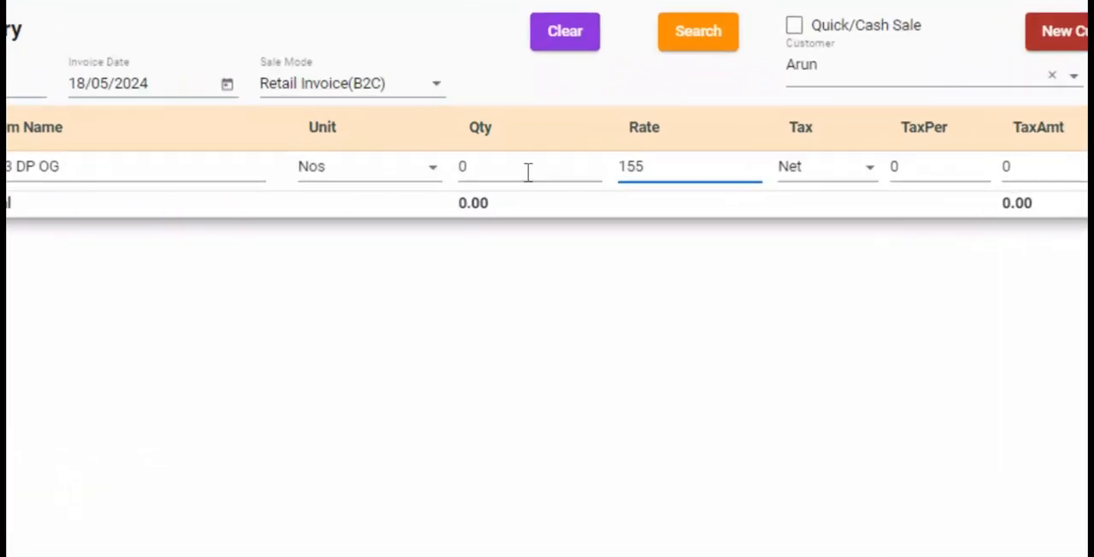
left_click(528, 172)
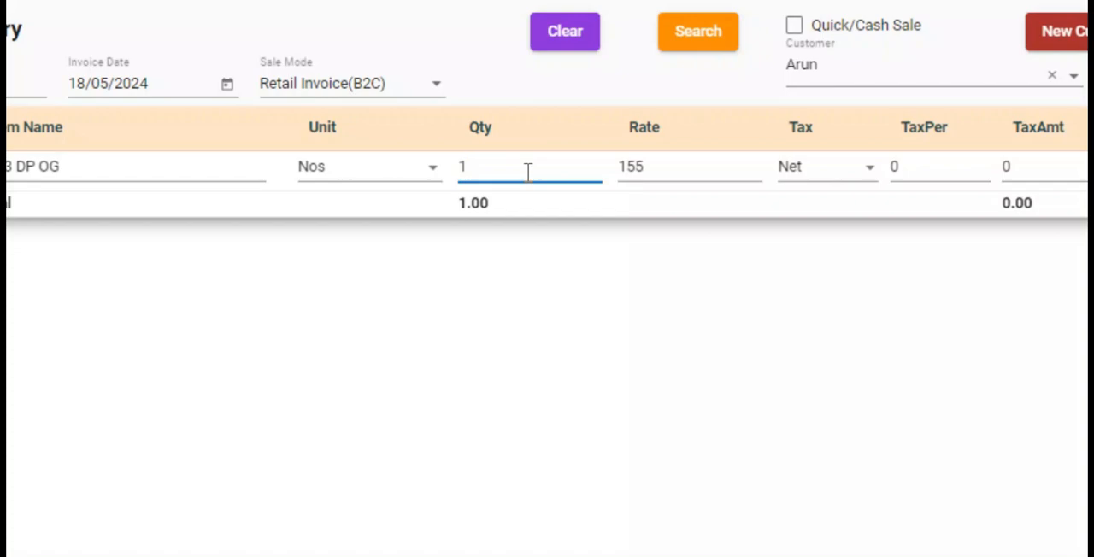
key("Tab")
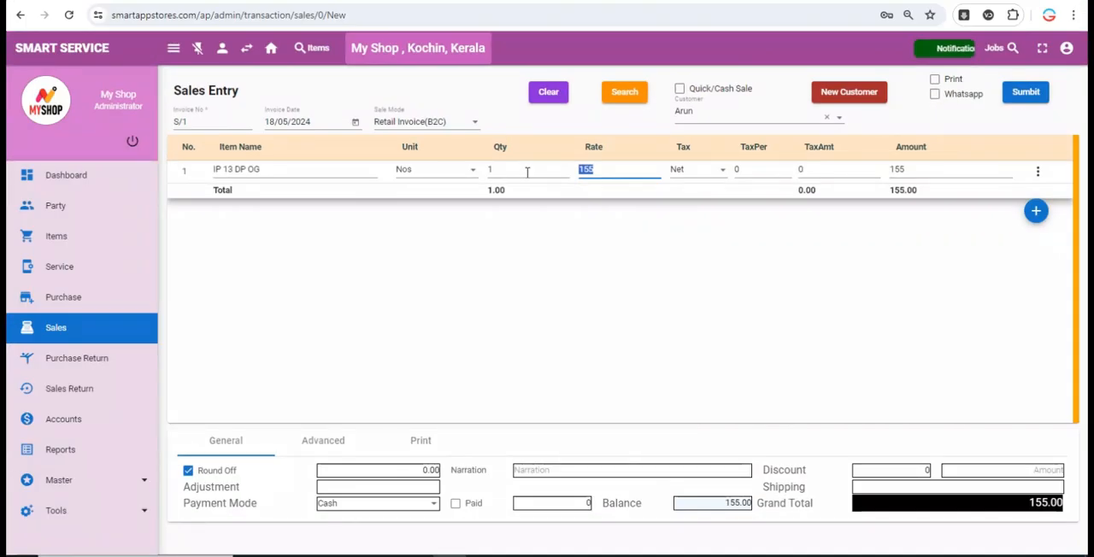
- Add IP 13 DP Def as the second item from its Purchase stock with the 170 sales rate, quantity 1
key("Return")
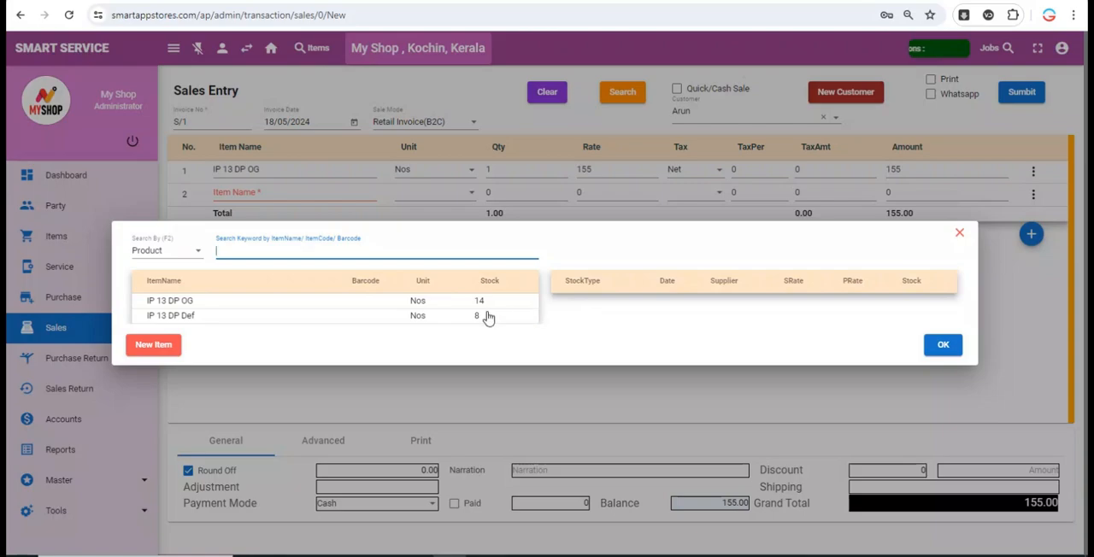
left_click(487, 318)
left_click(784, 322)
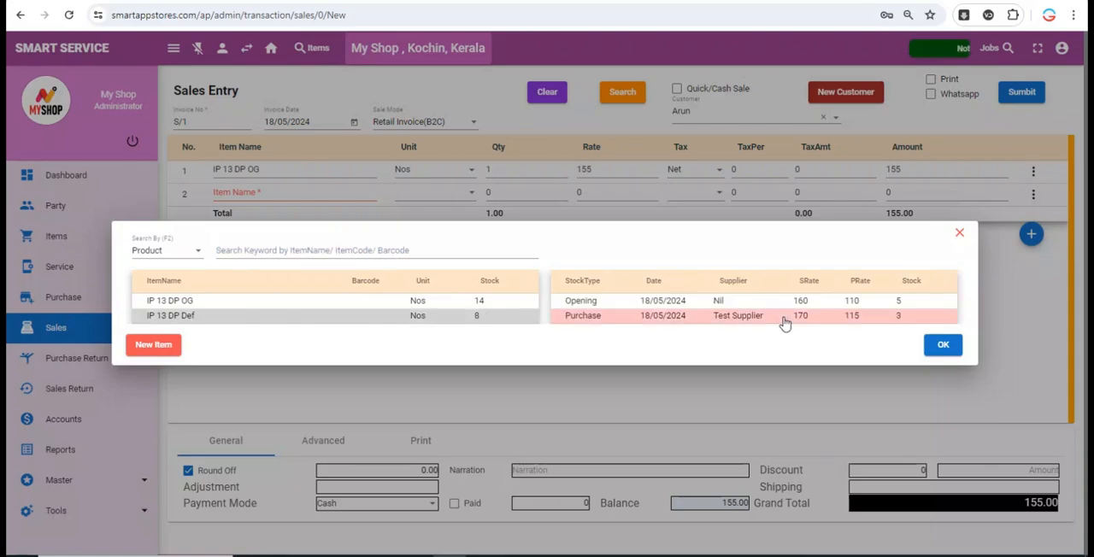
left_click(941, 348)
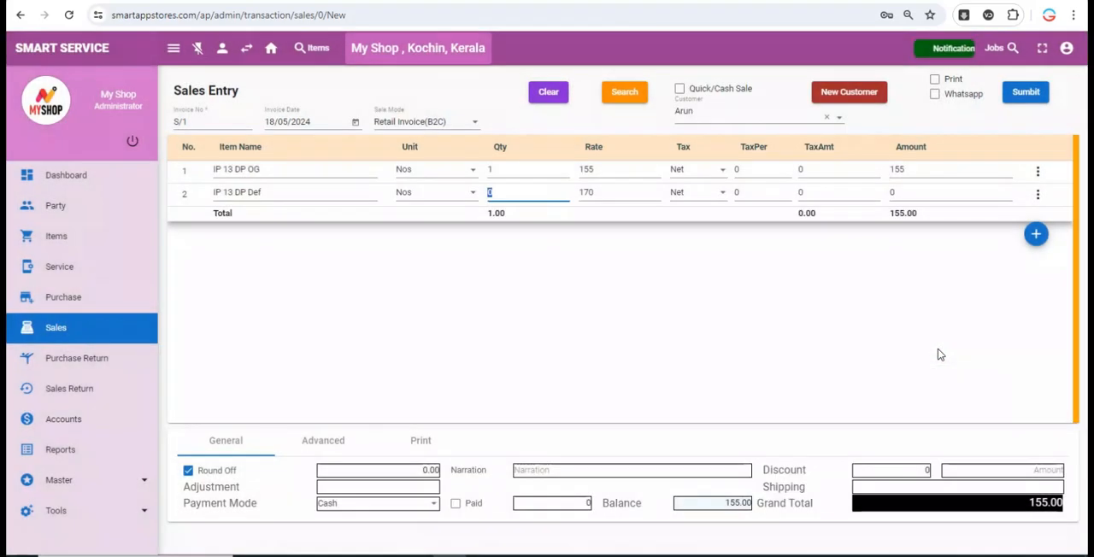
type("1")
key("Return")
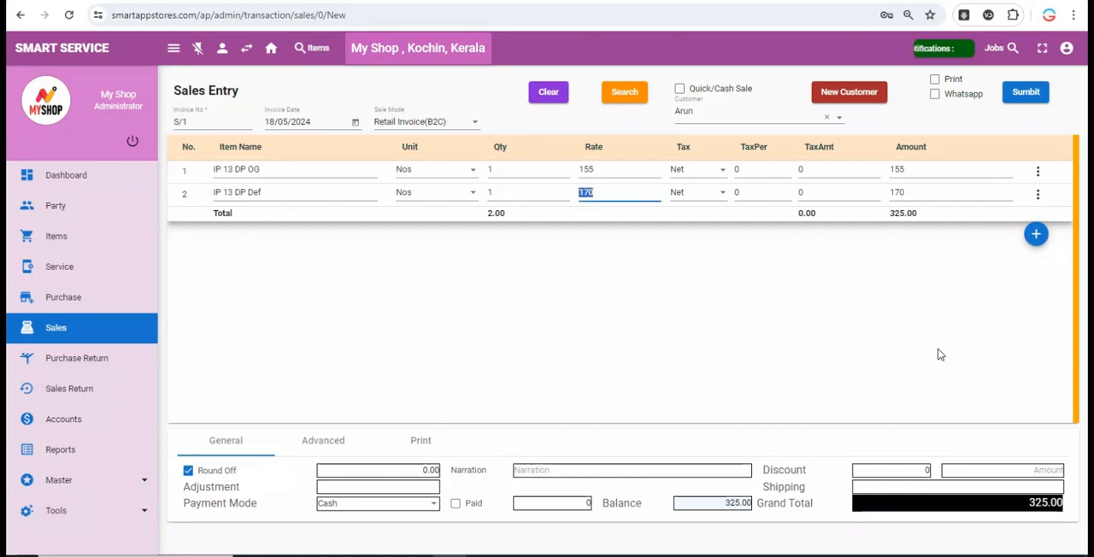
key("Return")
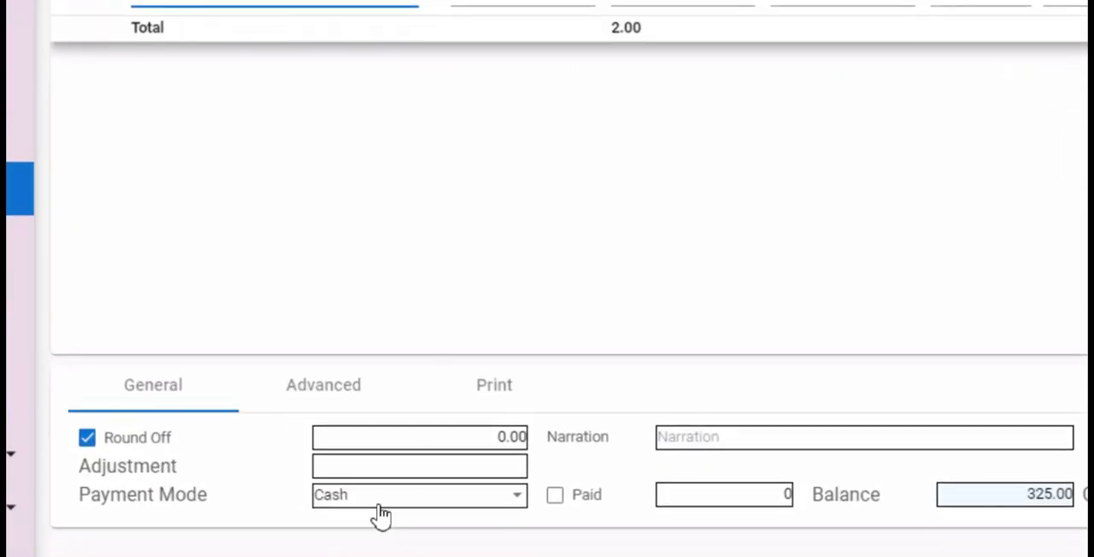
- Set the sales invoice's payment mode to Credit
left_click(415, 506)
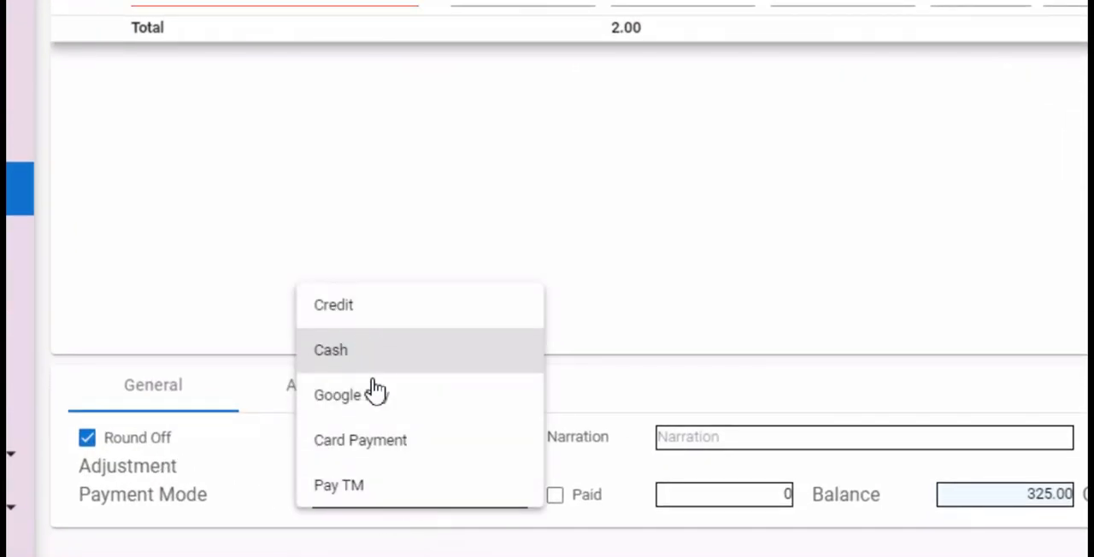
left_click(373, 305)
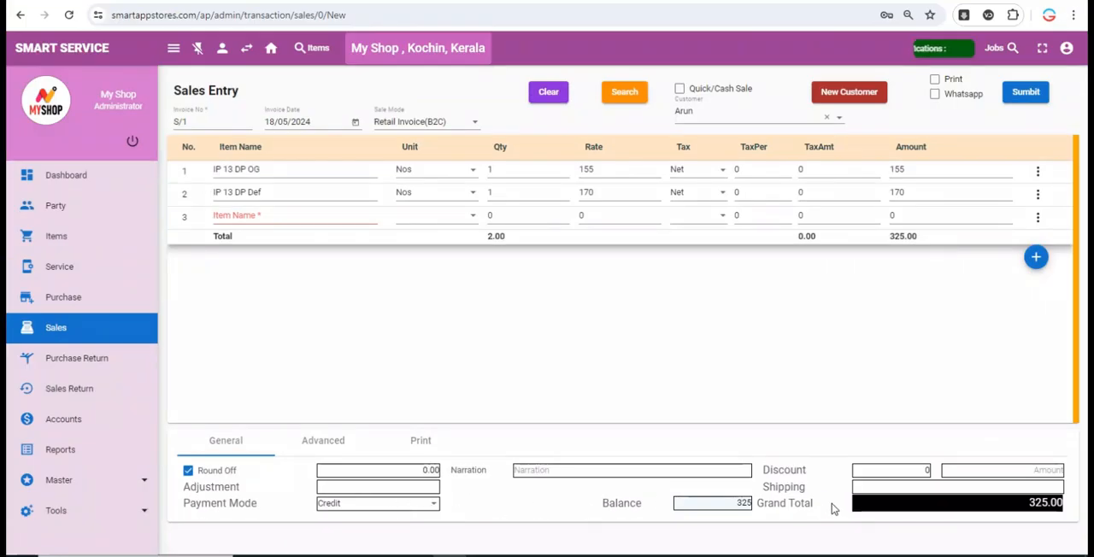
- Check the invoice's advanced and print settings, and submit the sale with the Print option ticked
left_click(335, 442)
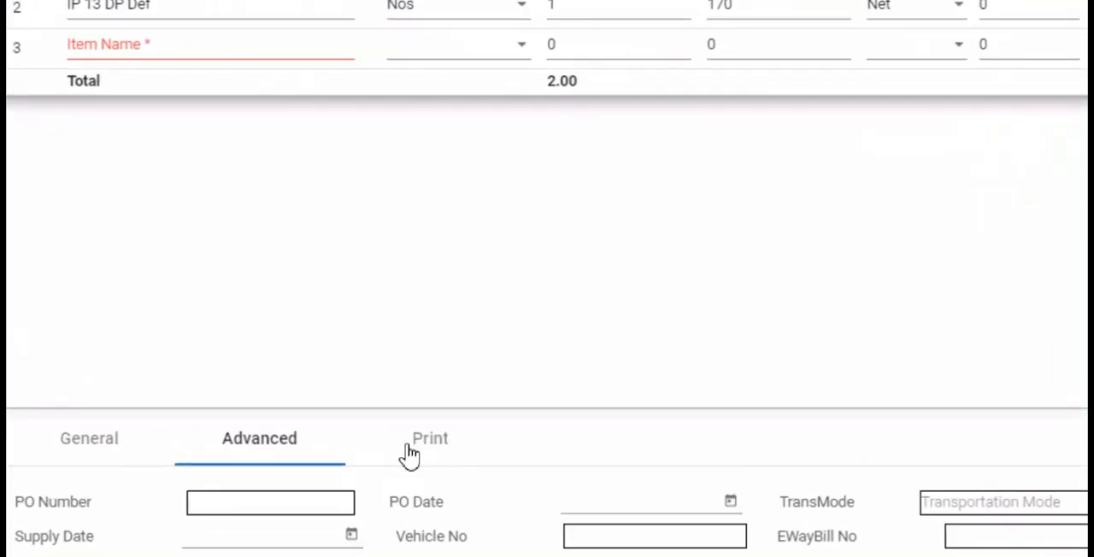
left_click(416, 444)
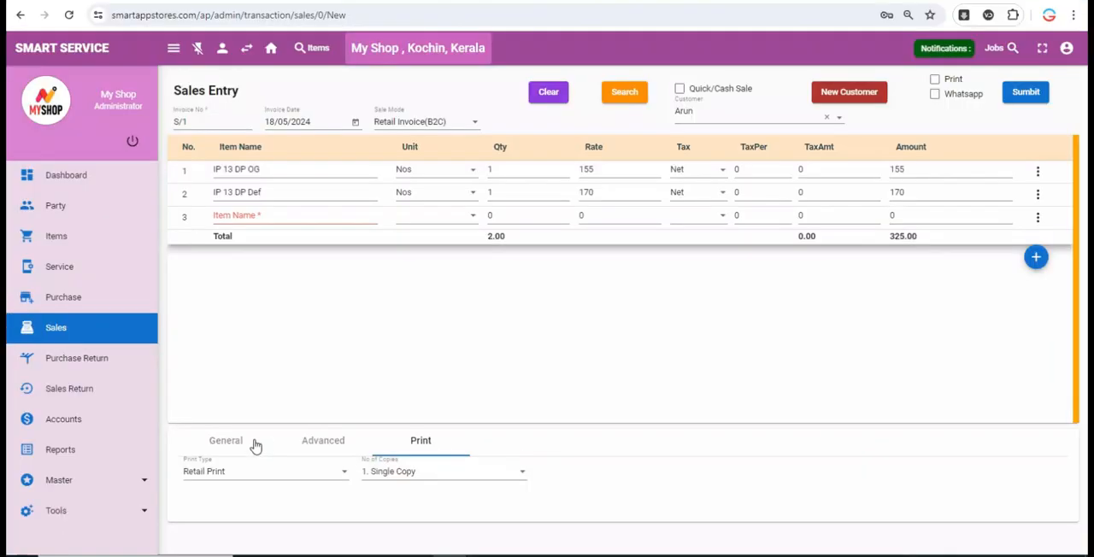
left_click(128, 448)
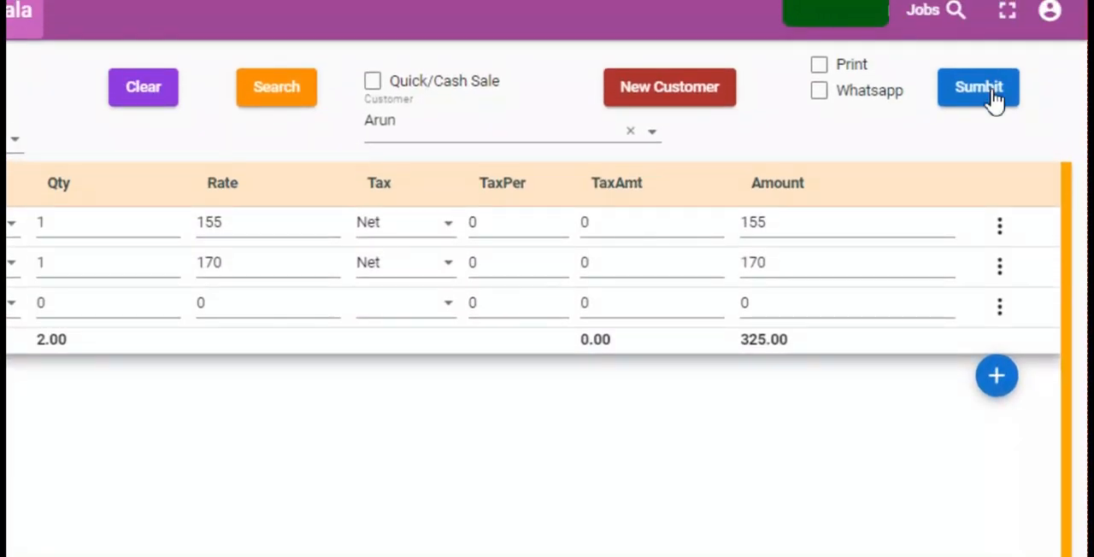
left_click(819, 65)
left_click(981, 89)
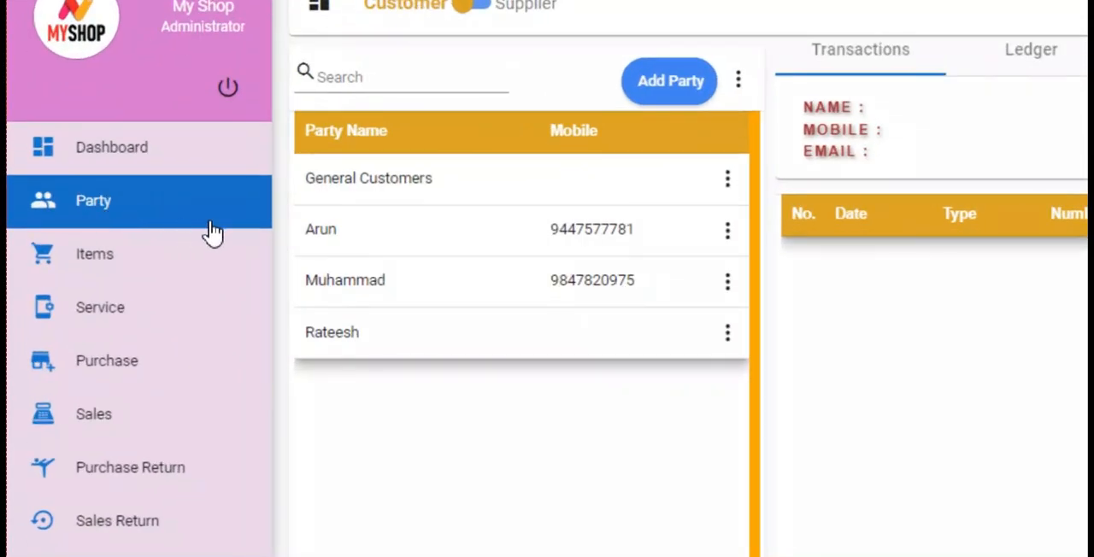
- Review the invoiced customer's transactions in the party list, and those of Test Supplier in the supplier list
left_click(496, 235)
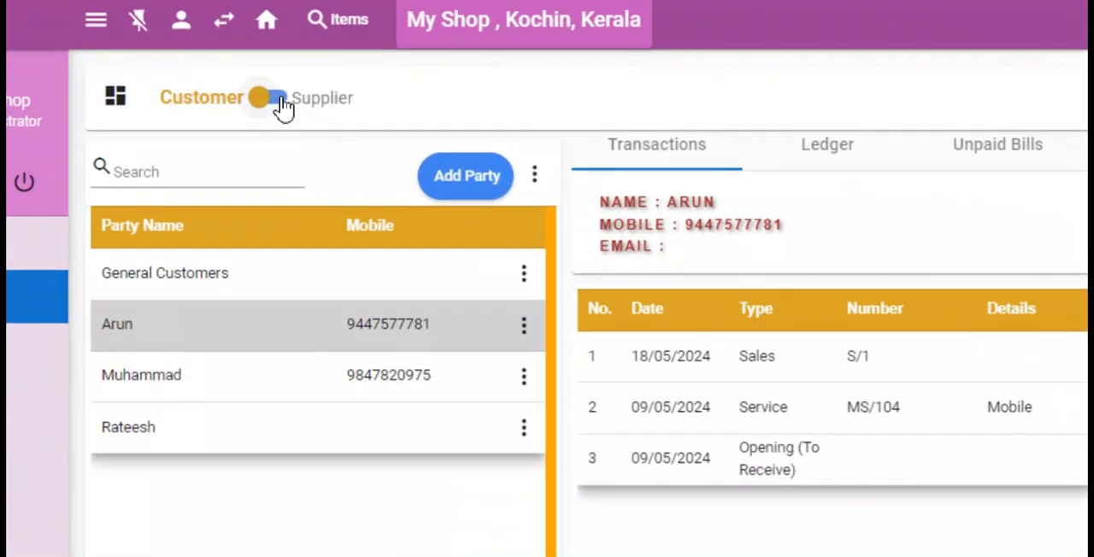
left_click(275, 92)
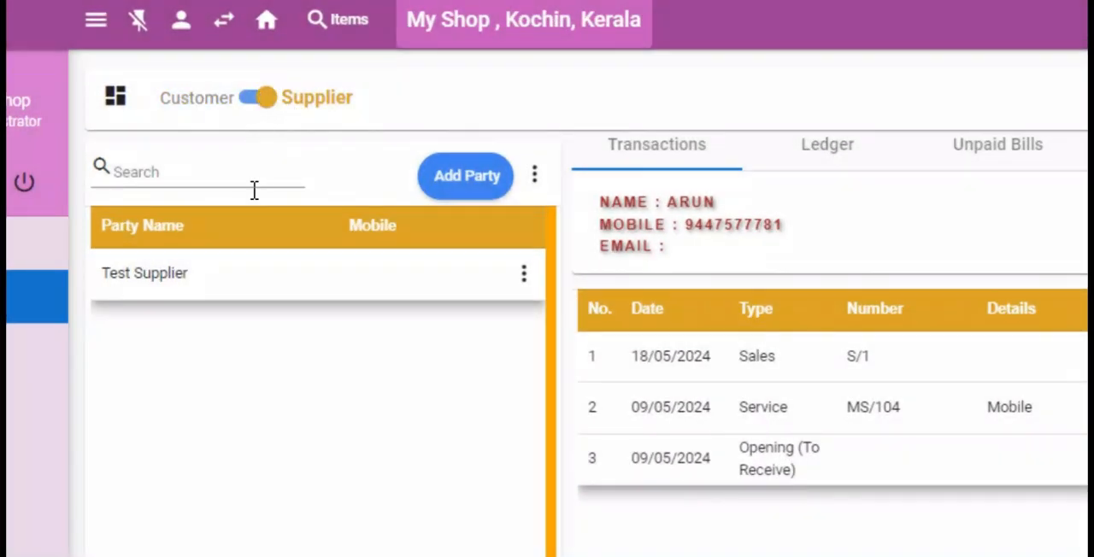
left_click(251, 274)
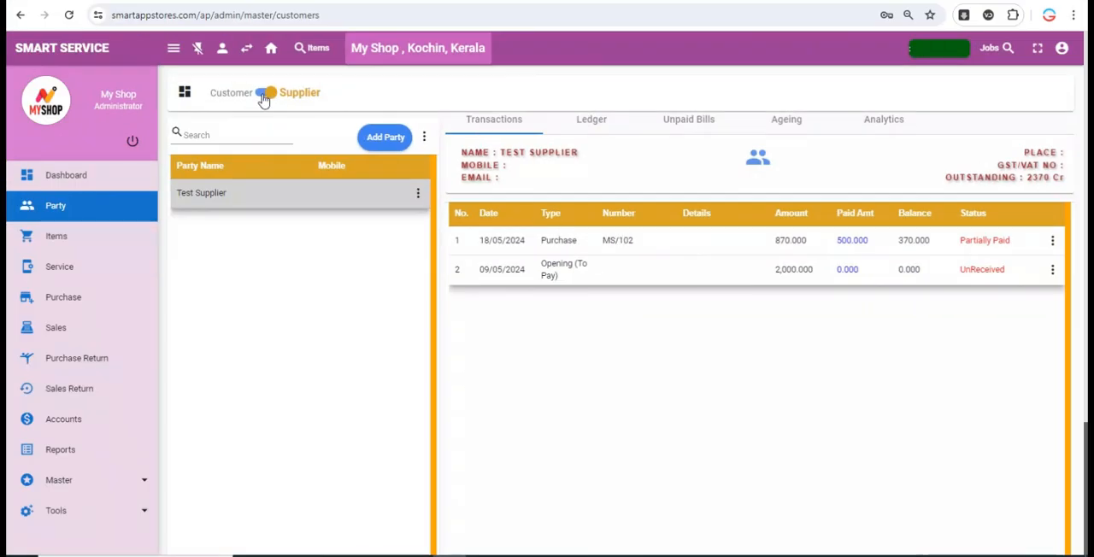
- Return to the customer list and examine the invoiced customer's outstanding amount and the balance of the partially received service bill
left_click(264, 99)
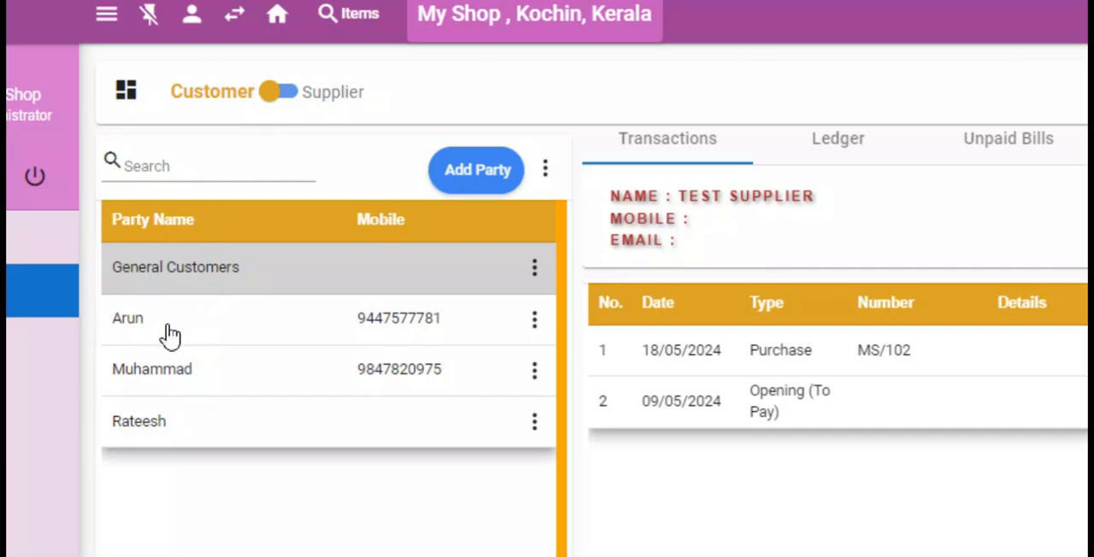
left_click(163, 332)
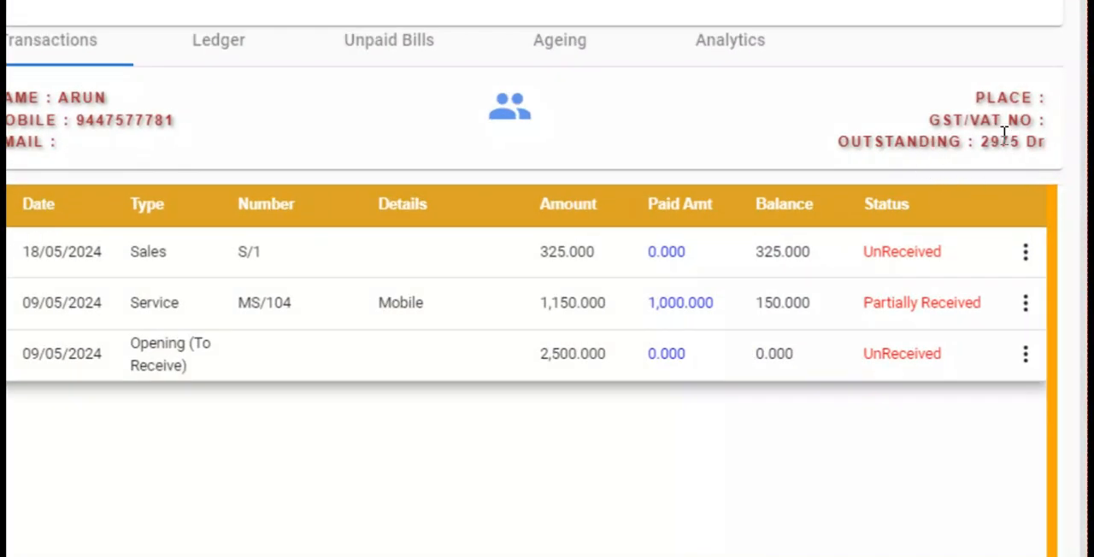
double_click(1006, 141)
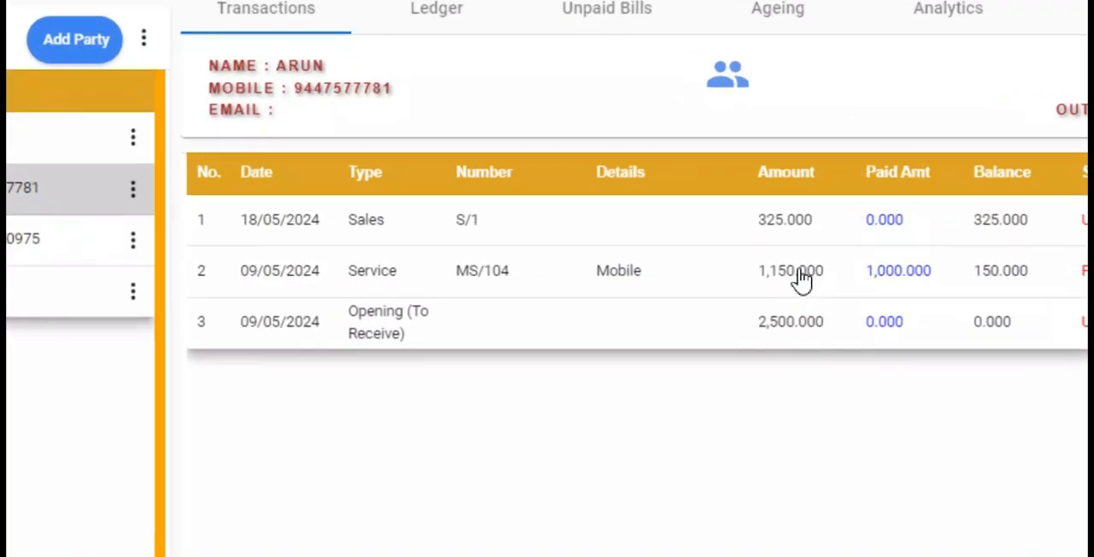
left_click_drag(334, 278, 949, 295)
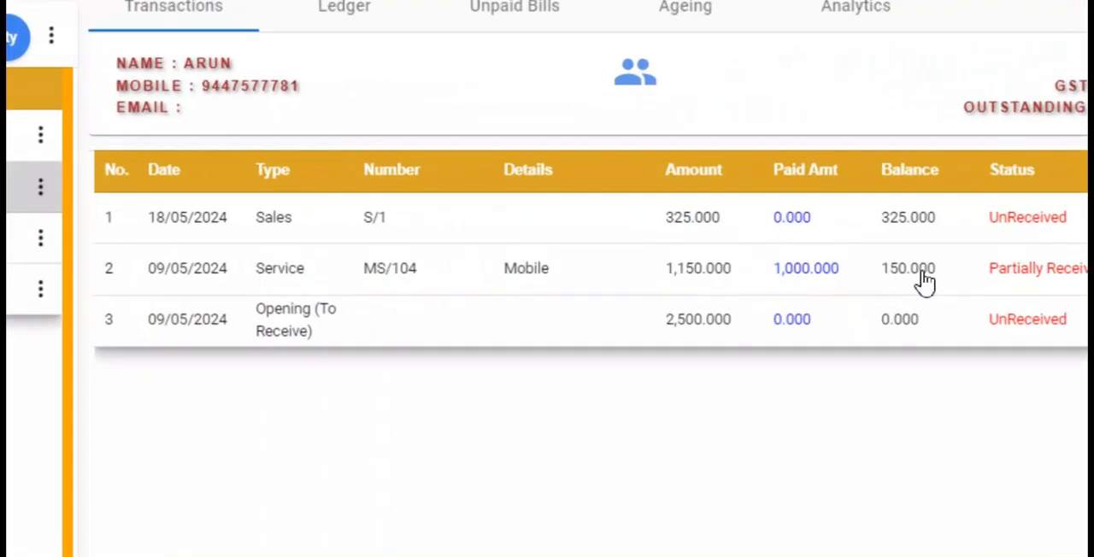
double_click(917, 272)
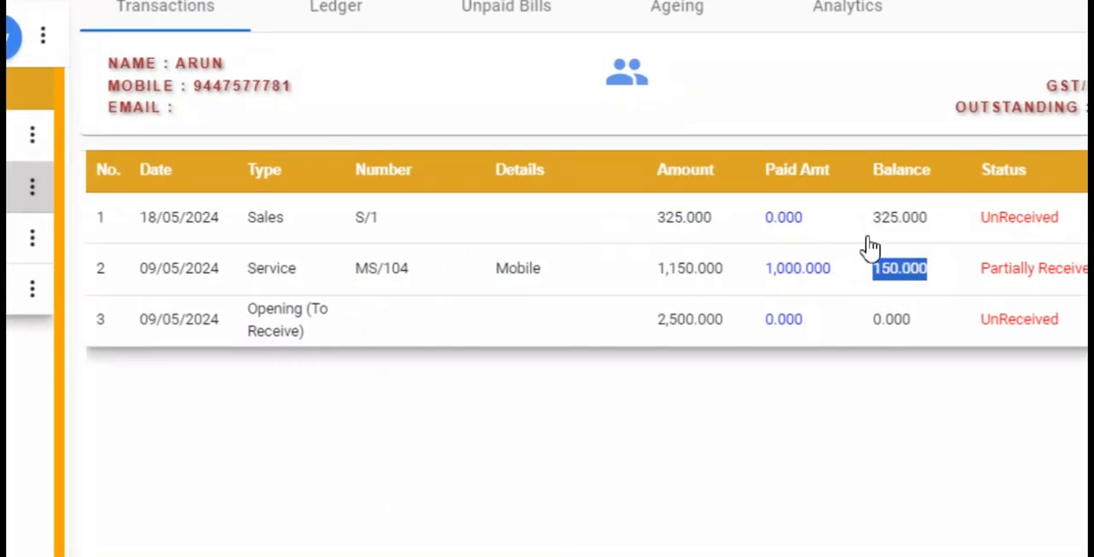
- Check the customer's credit sales bill balance and start a cash receipt voucher from that bill with a receipt amount of 1500
double_click(911, 232)
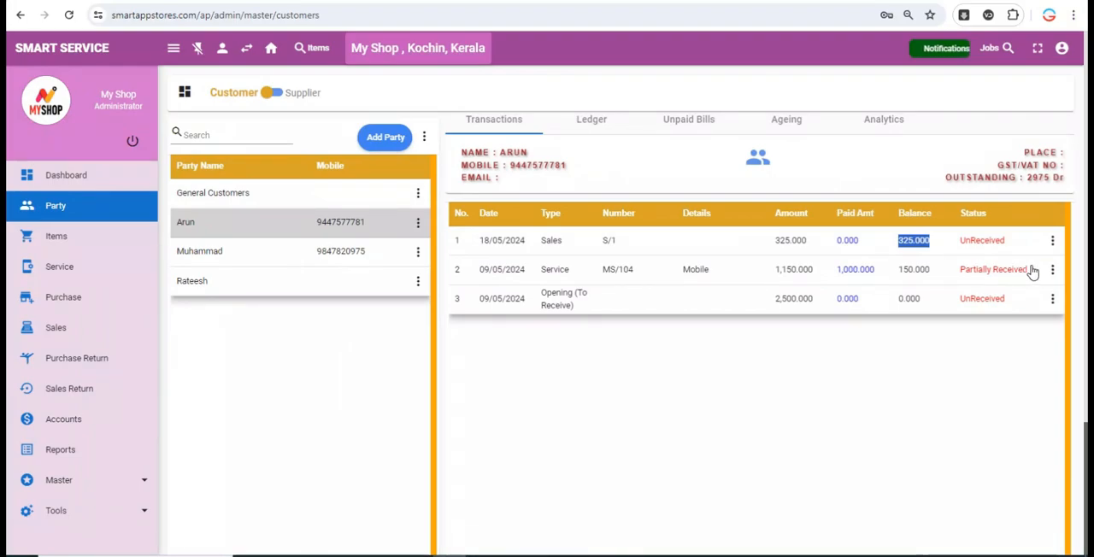
left_click(989, 301)
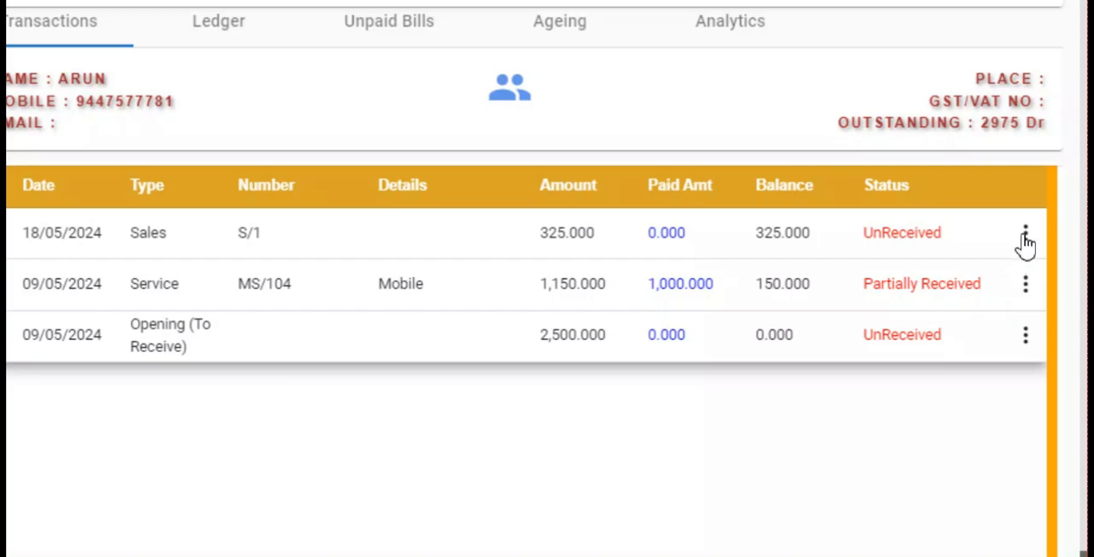
left_click(1025, 239)
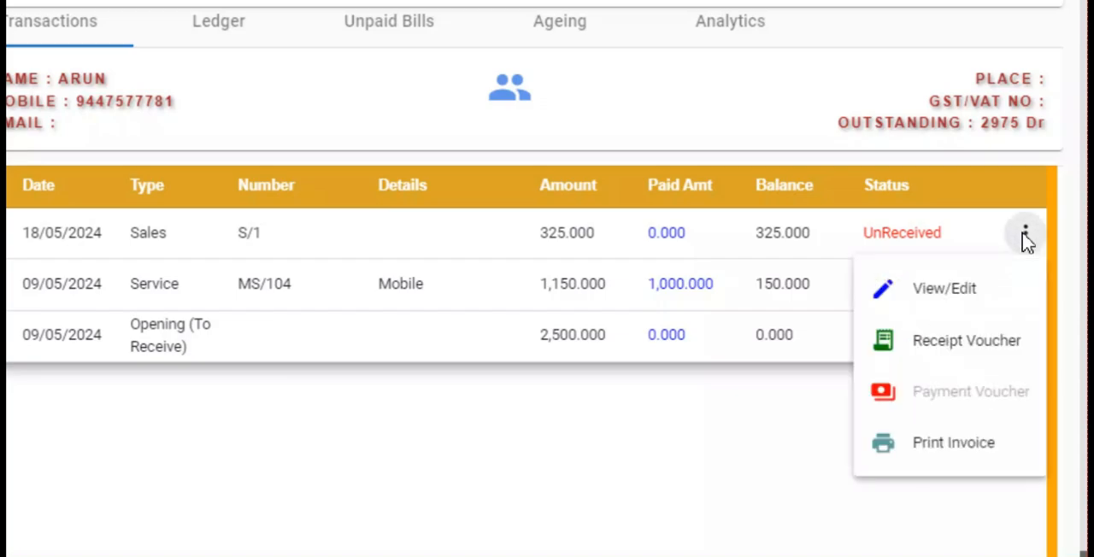
left_click(962, 348)
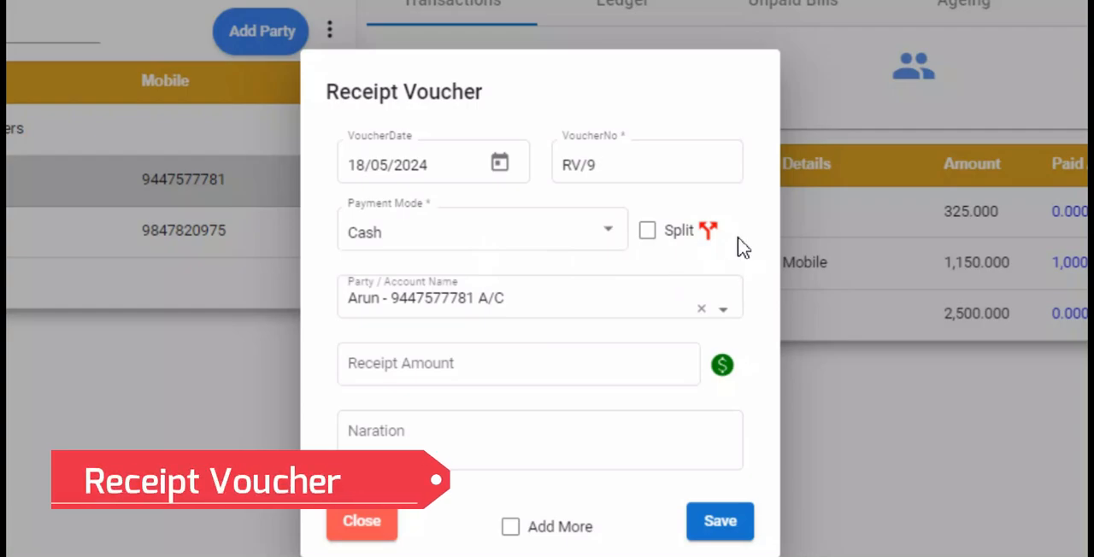
left_click(500, 372)
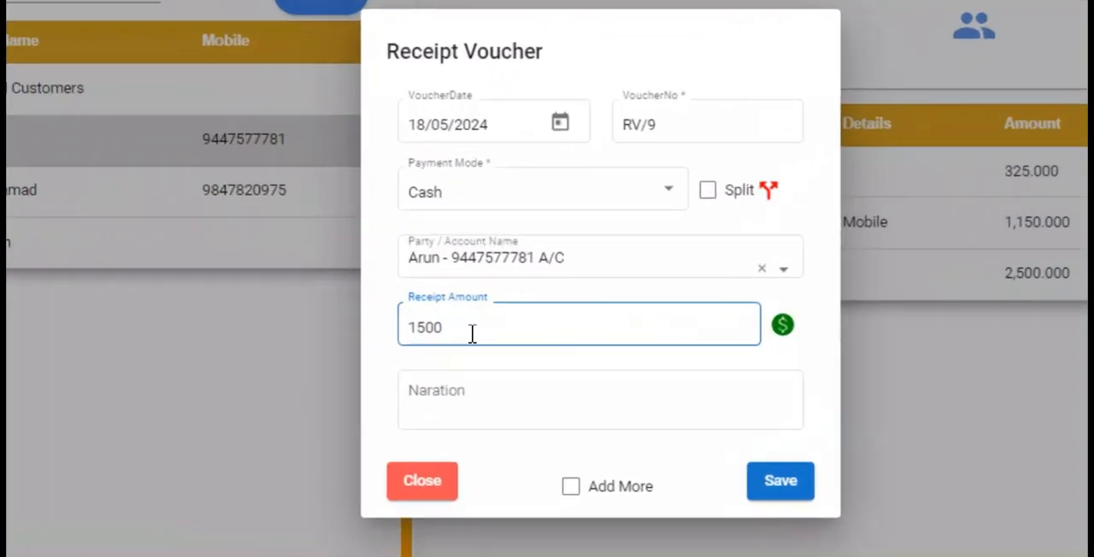
- Tag the receipt to the unpaid bills with 150 for the service and 1025 for the opening balance, and save the voucher
left_click(782, 327)
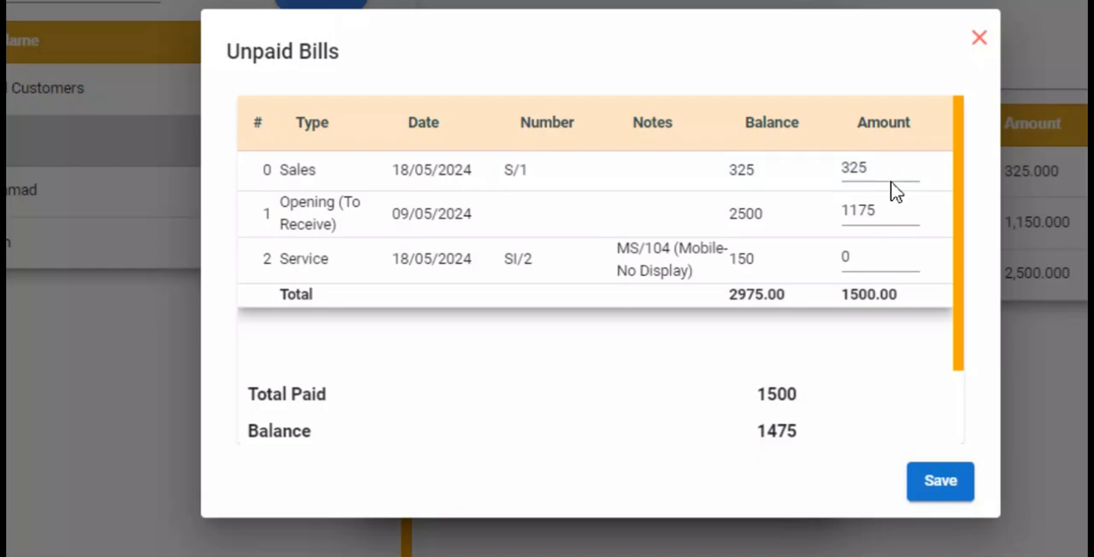
double_click(888, 221)
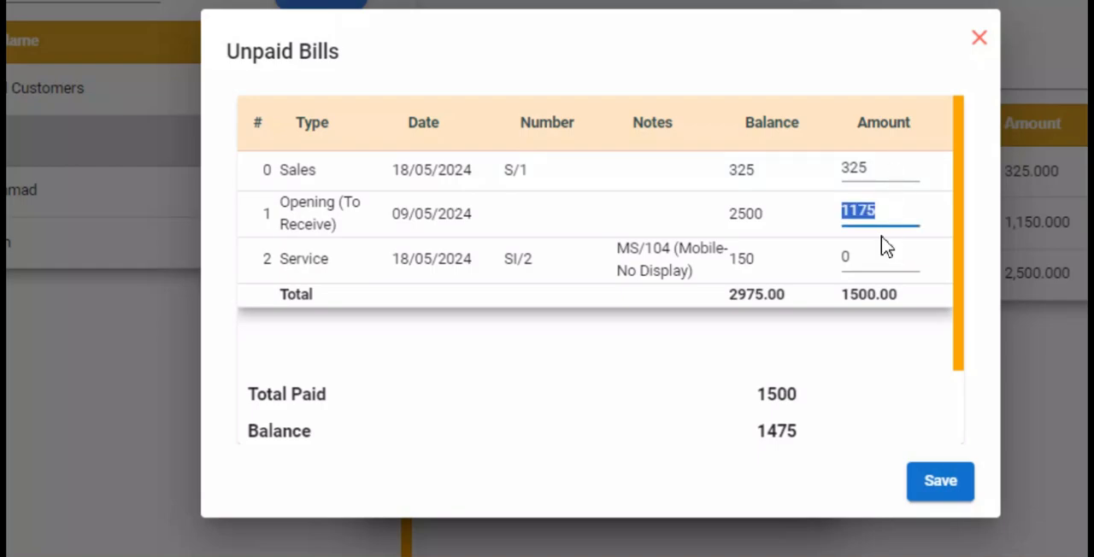
double_click(873, 262)
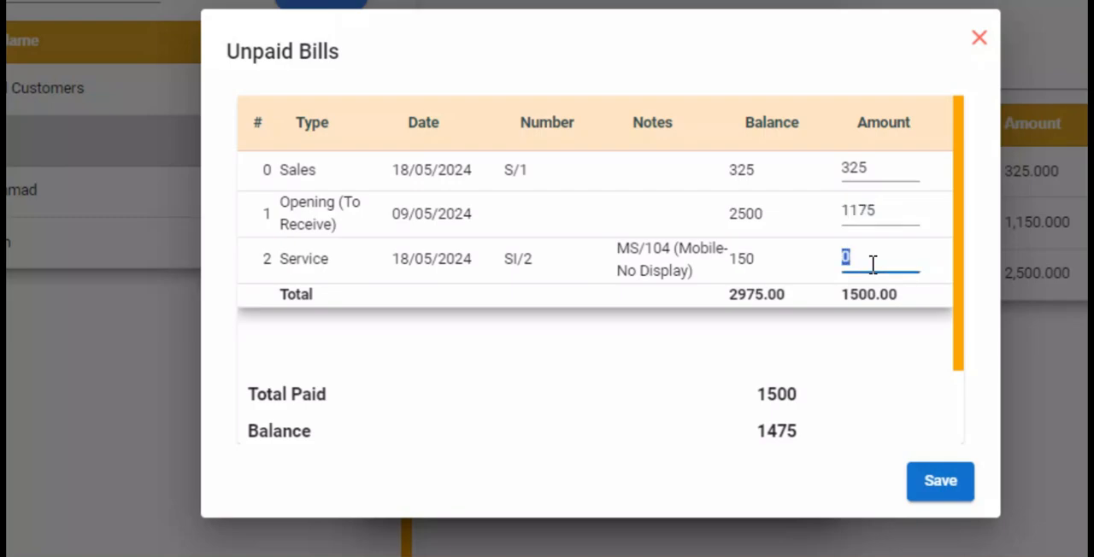
type("150")
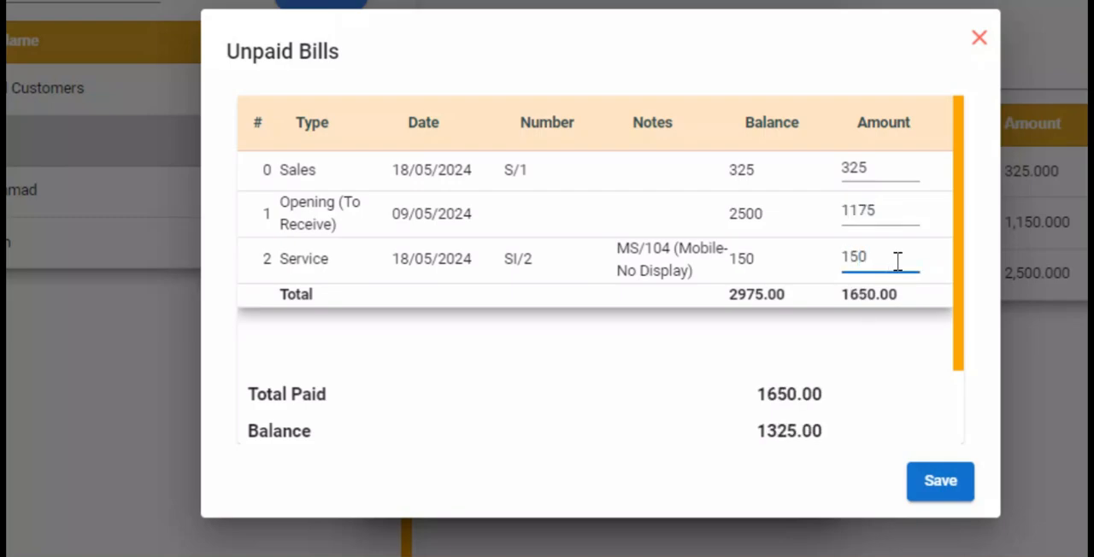
left_click(891, 211)
double_click(891, 212)
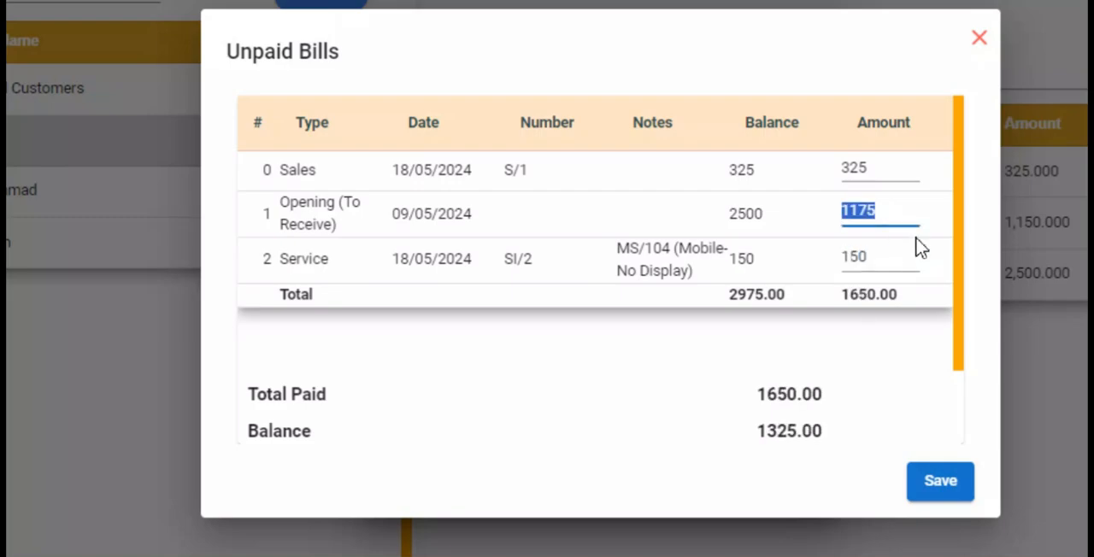
type("1025")
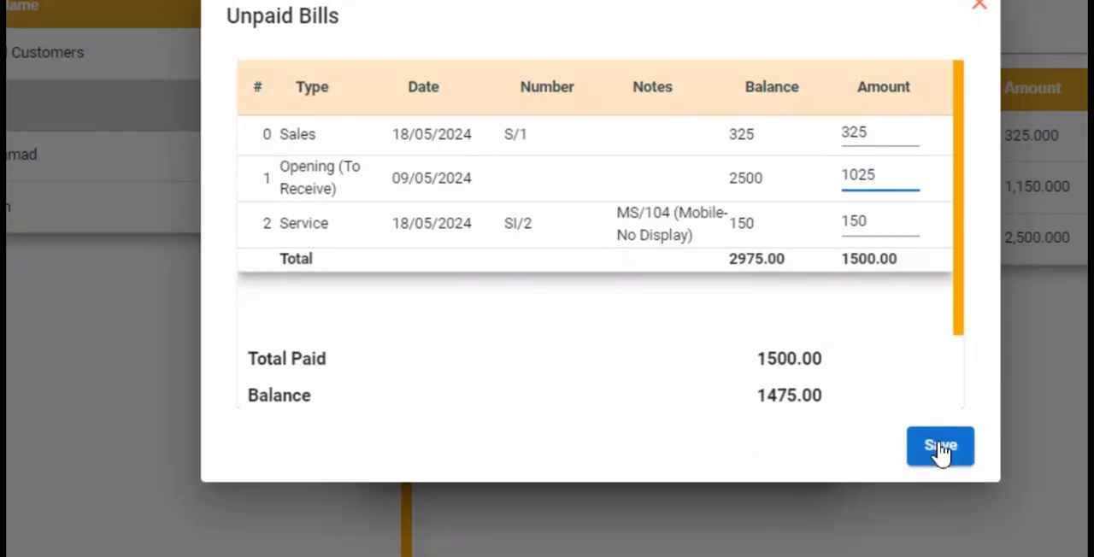
left_click(940, 480)
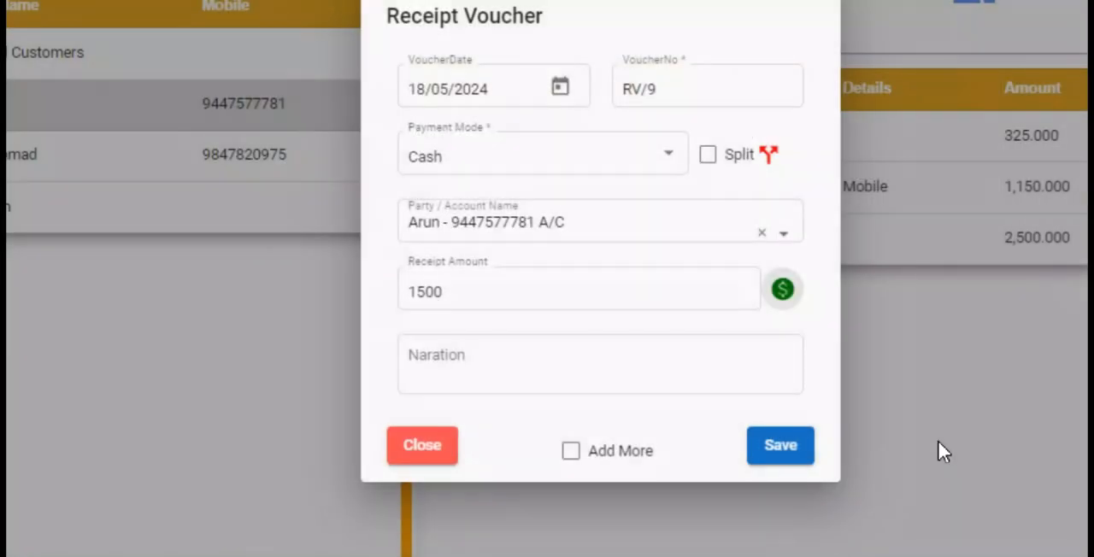
left_click(781, 445)
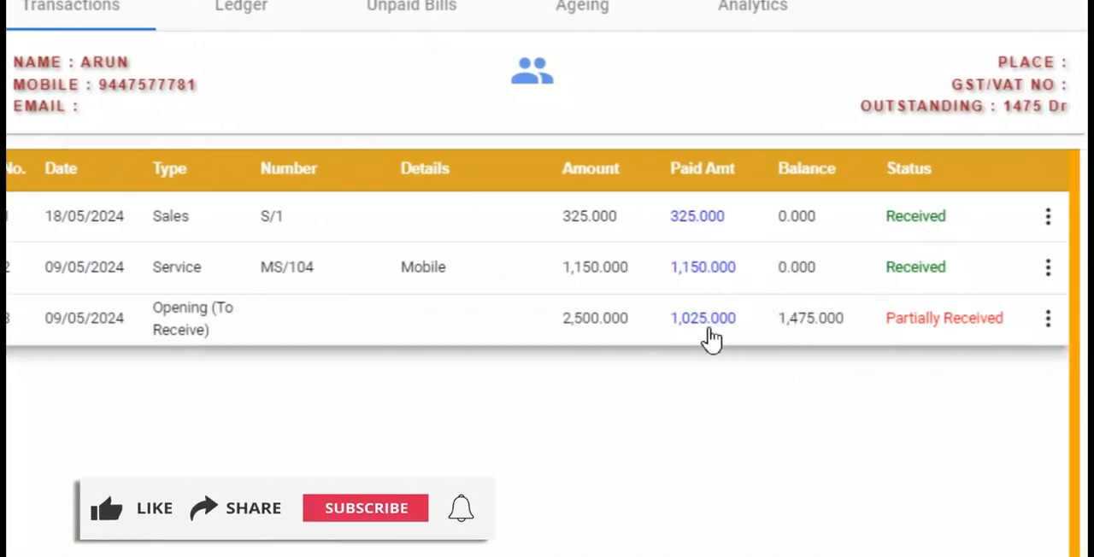
- Compare the customer's remaining opening balance and outstanding amount with the receipt entry and closing balance in the party ledger
double_click(786, 325)
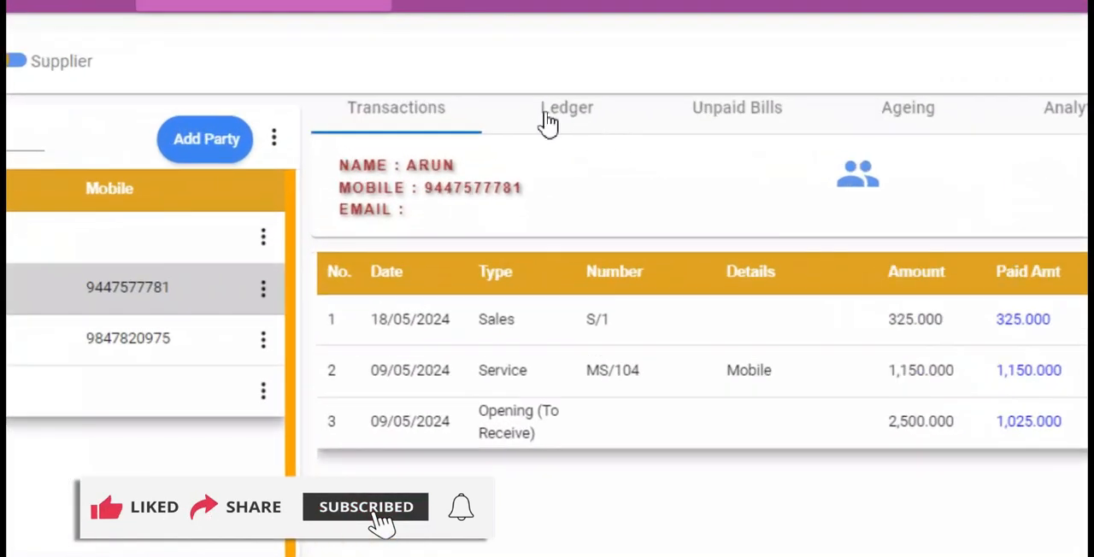
left_click(542, 107)
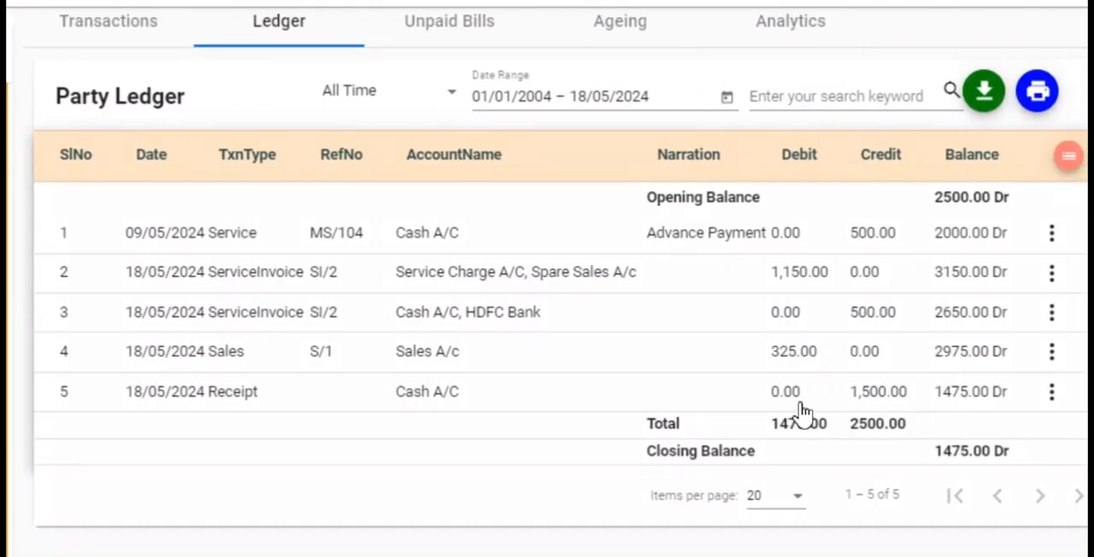
left_click_drag(331, 393, 985, 406)
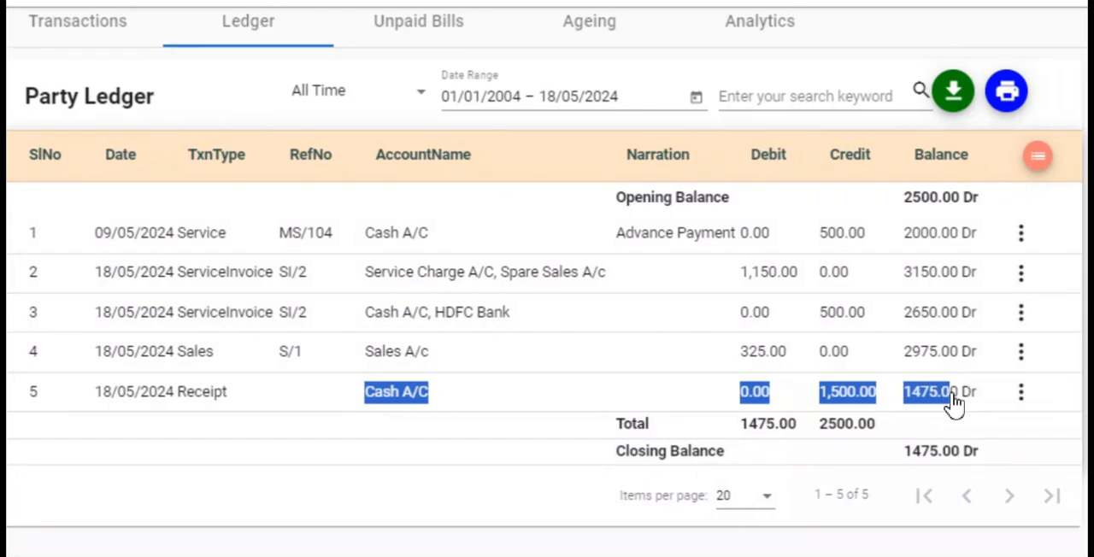
double_click(909, 458)
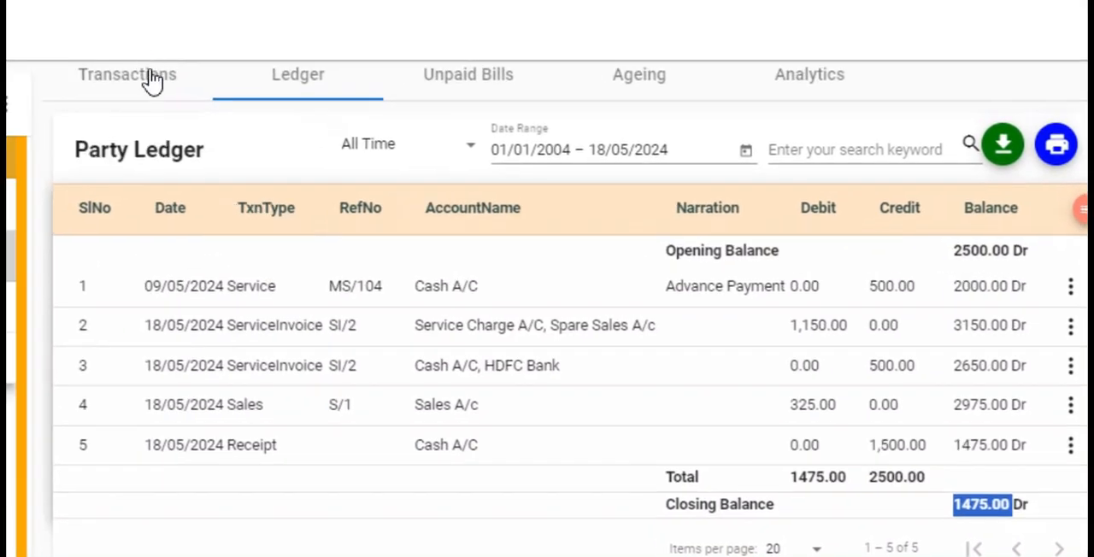
left_click(69, 24)
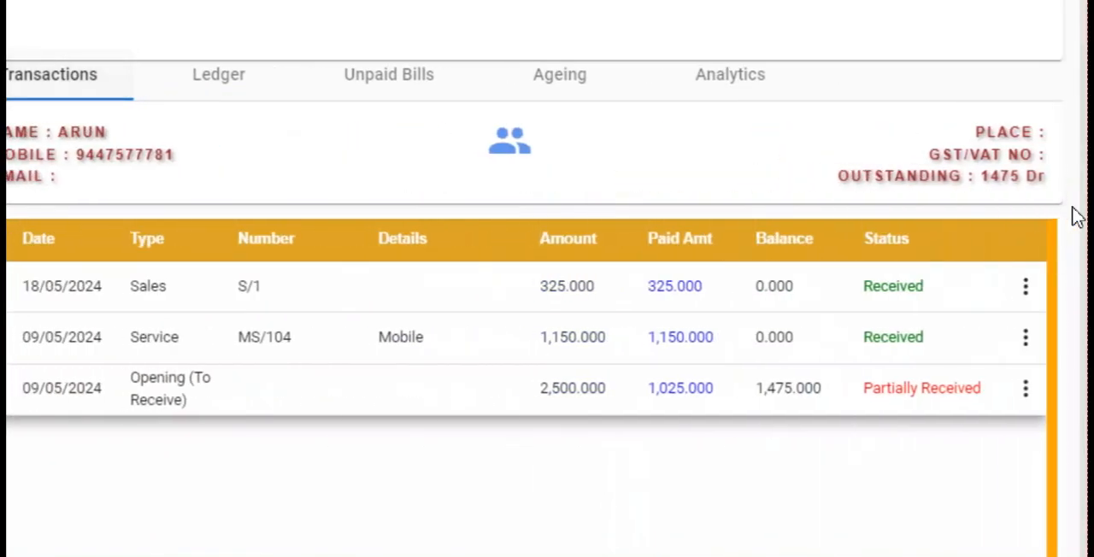
double_click(997, 176)
left_click(207, 79)
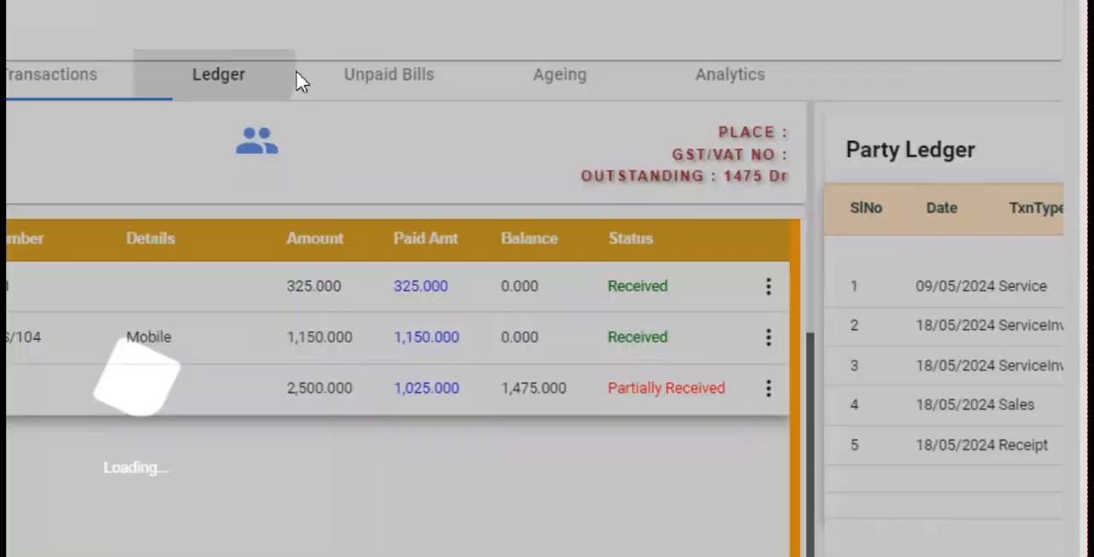
- Record a cash receipt voucher of 1000 from the opening entry in the customer's unpaid bills and save it
left_click(388, 81)
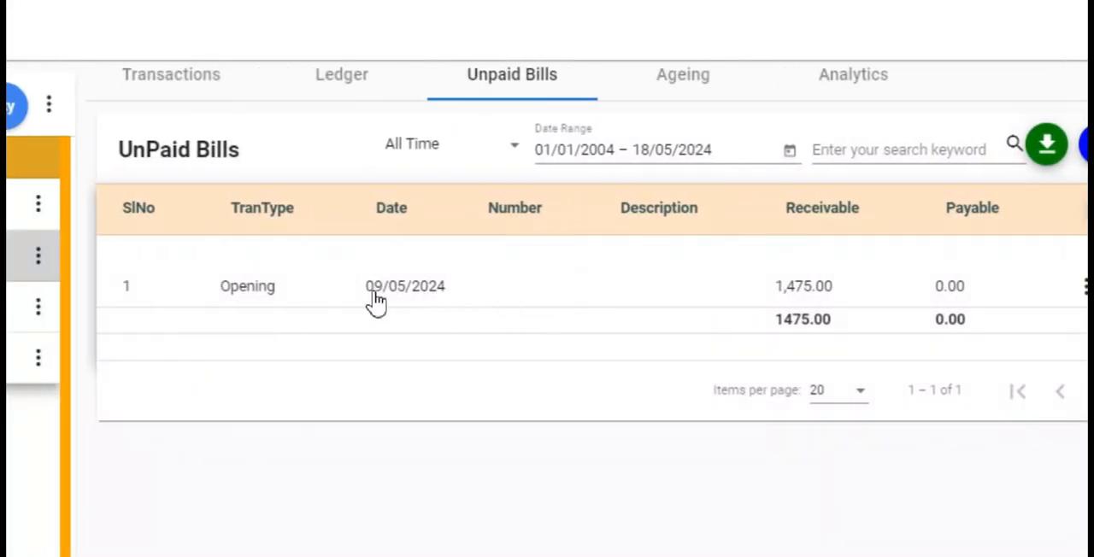
left_click_drag(218, 291, 336, 295)
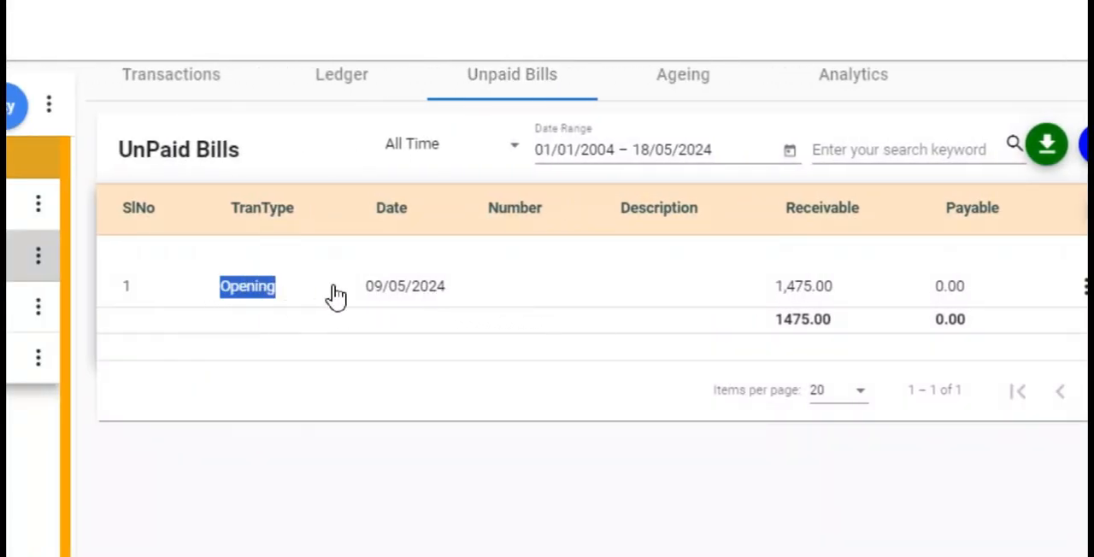
double_click(793, 291)
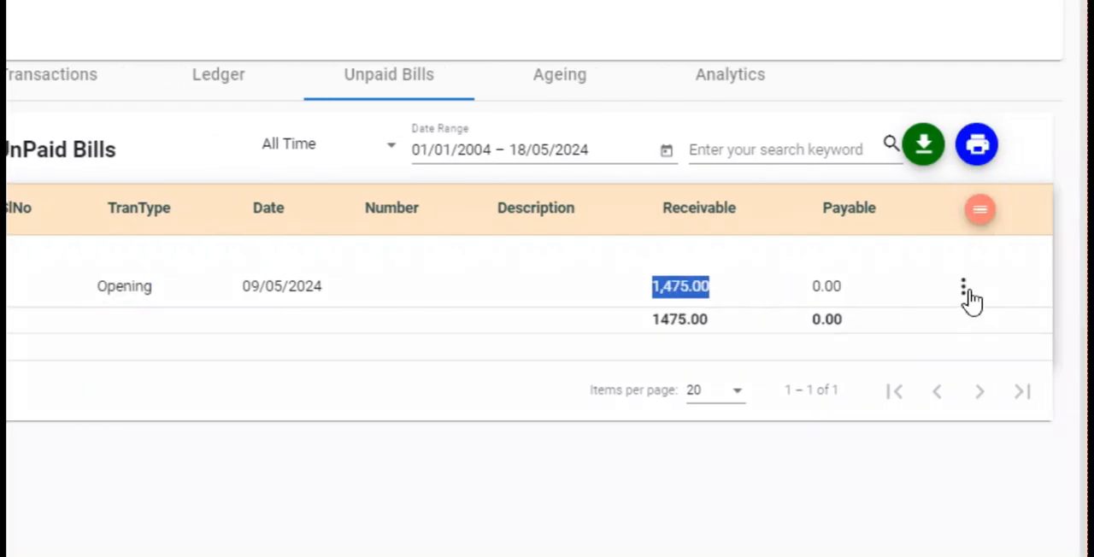
left_click(966, 290)
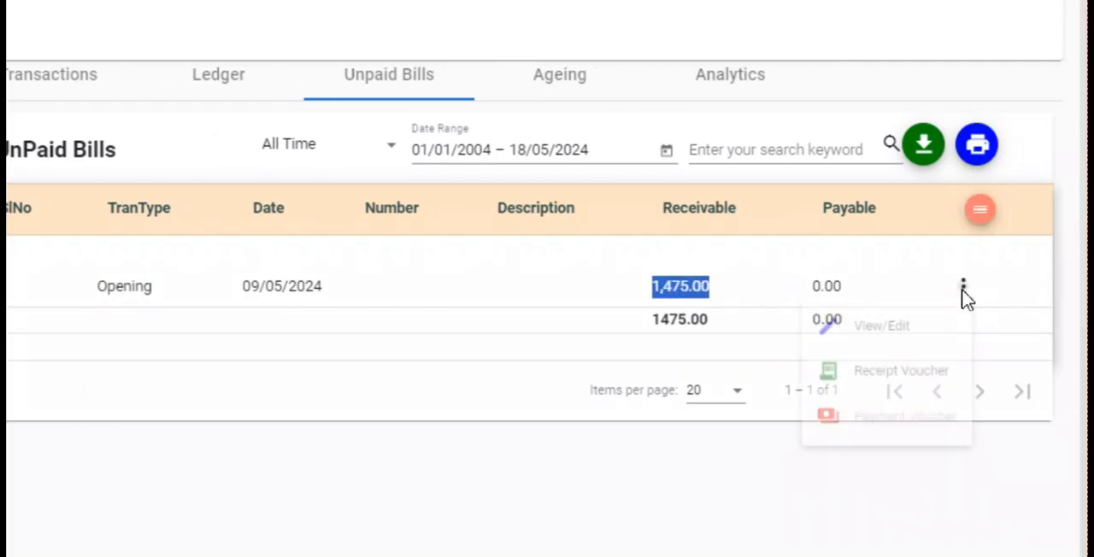
left_click(893, 383)
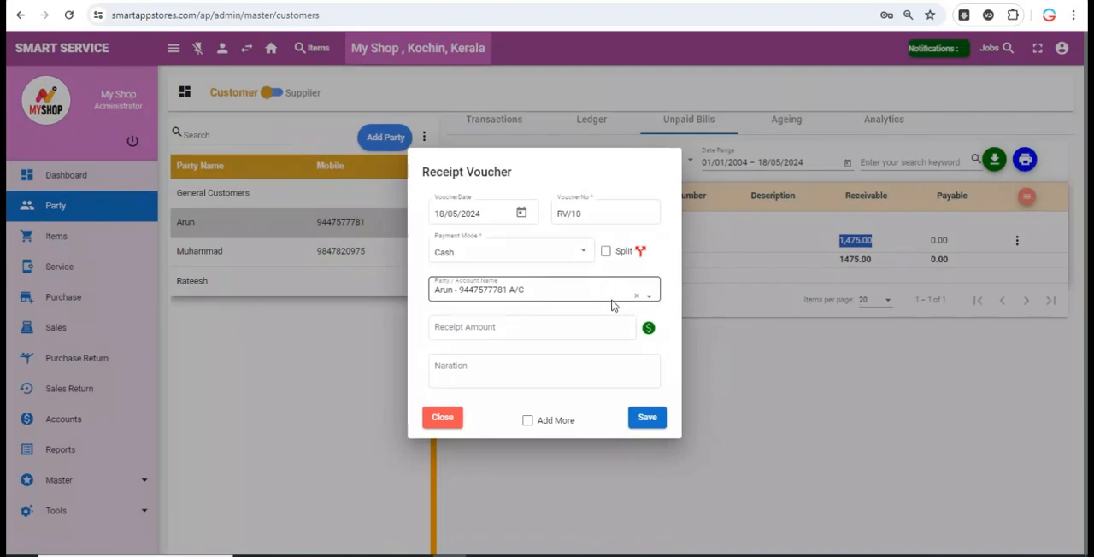
left_click(593, 327)
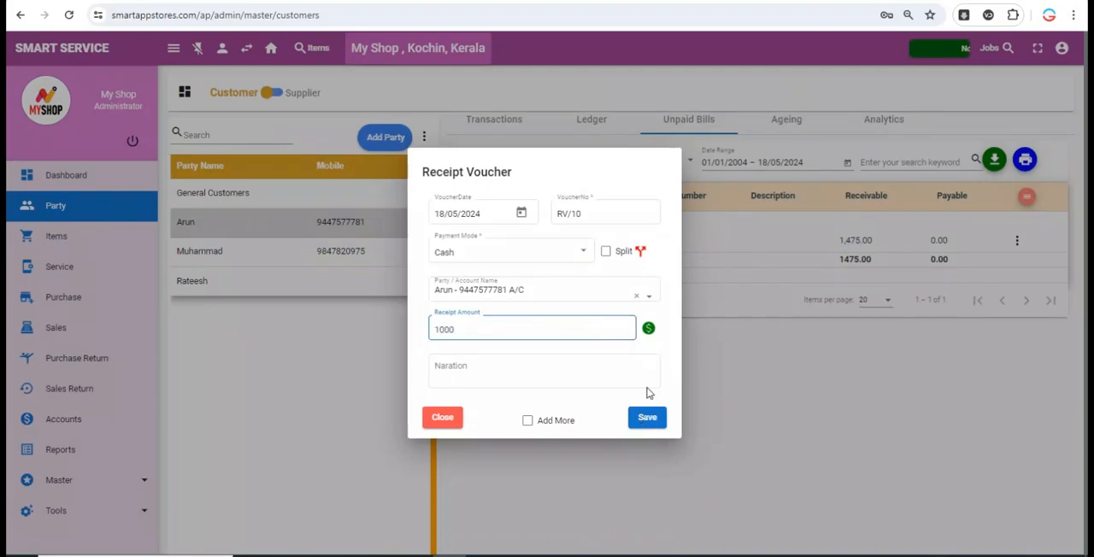
left_click(649, 330)
key("Escape")
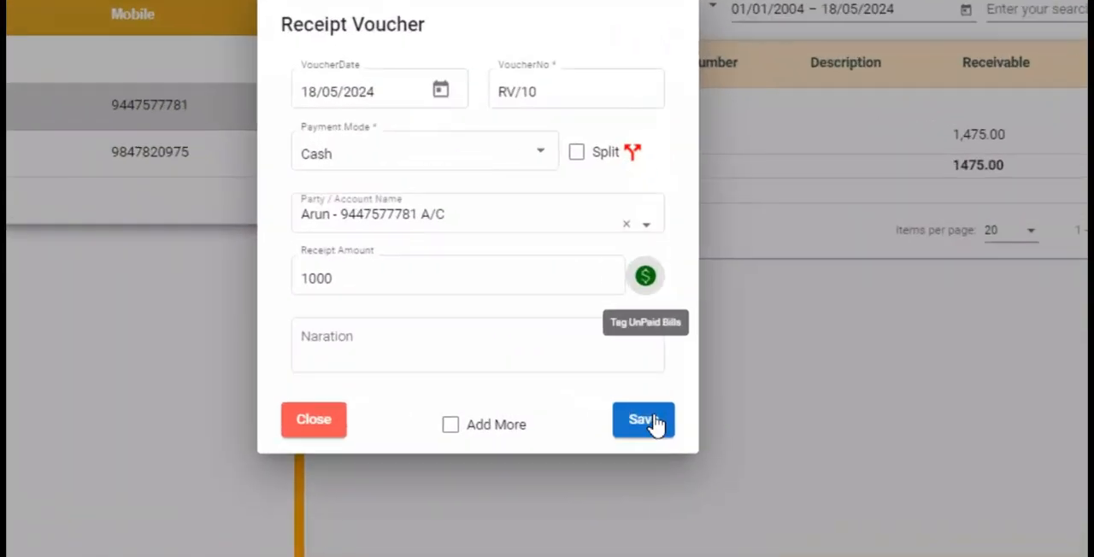
left_click(650, 418)
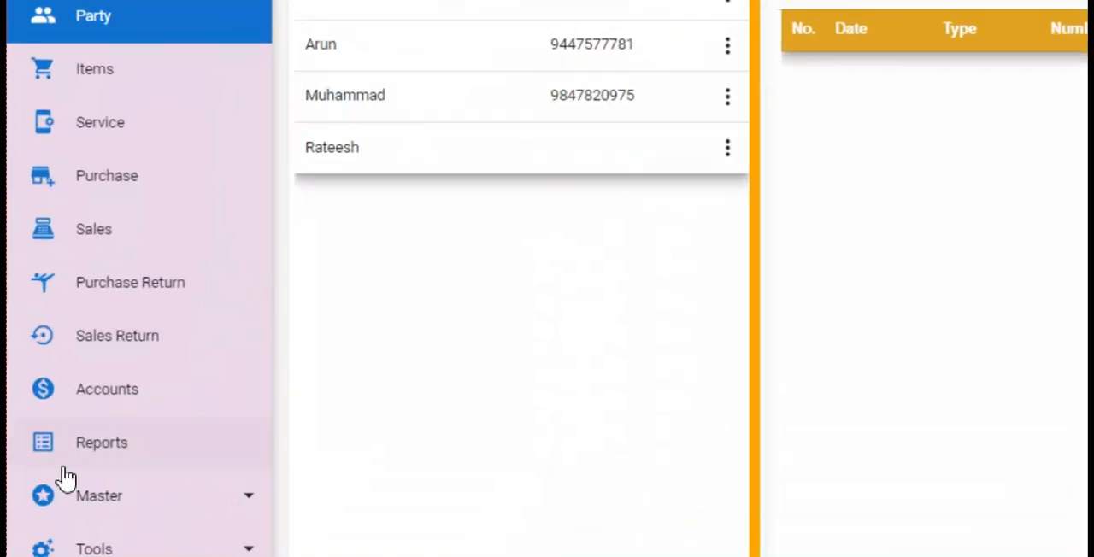
- Open the accounts transactions, check the available payment modes, and examine the Cash Book's opening balance
left_click(119, 390)
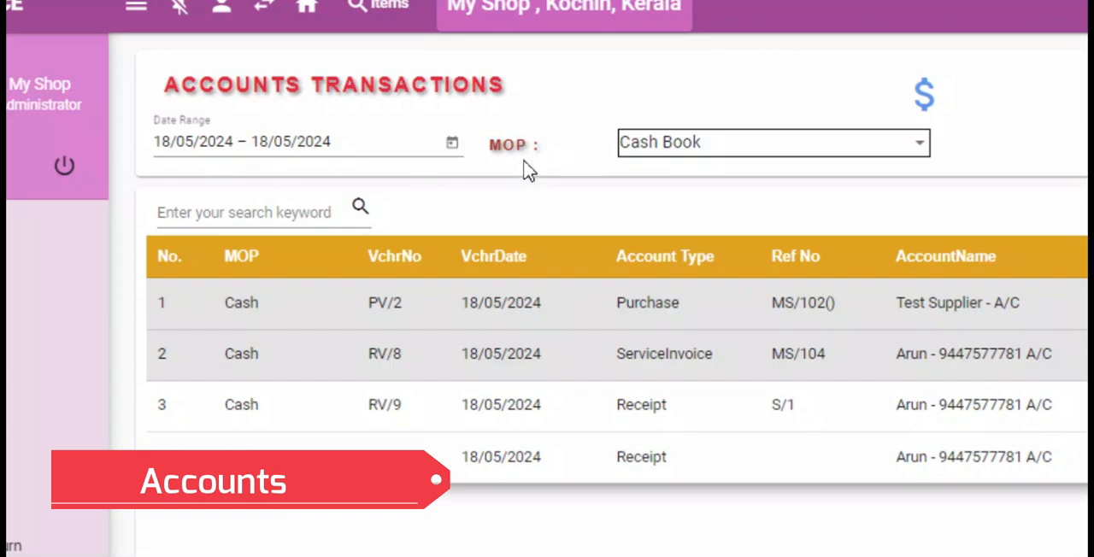
left_click(756, 143)
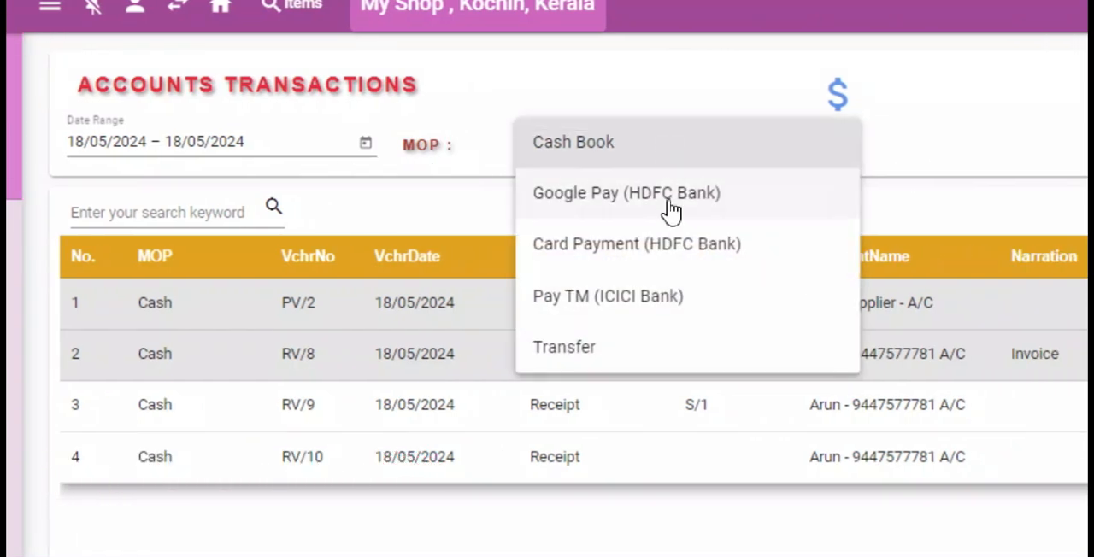
left_click(928, 122)
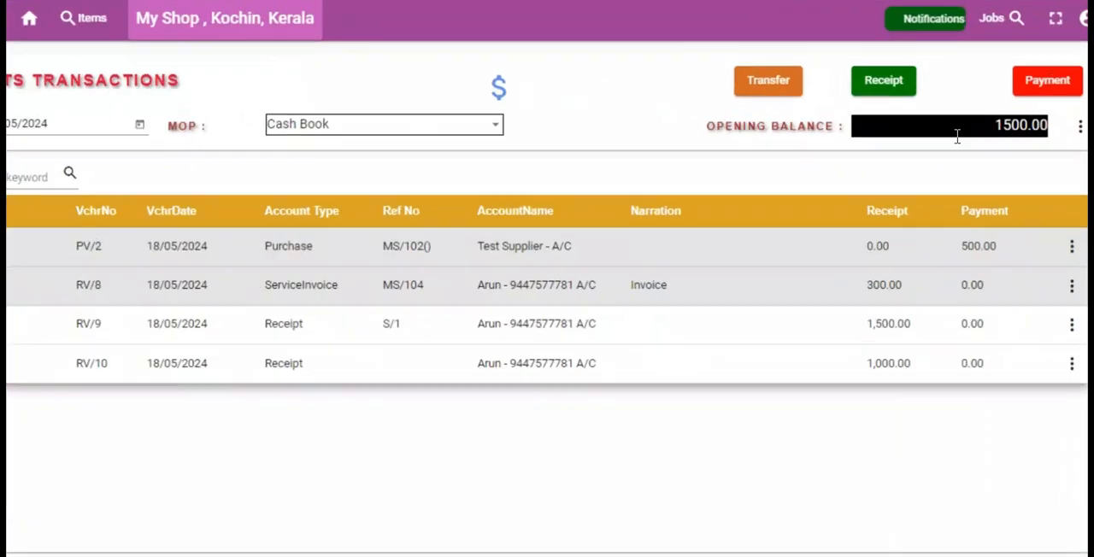
double_click(987, 128)
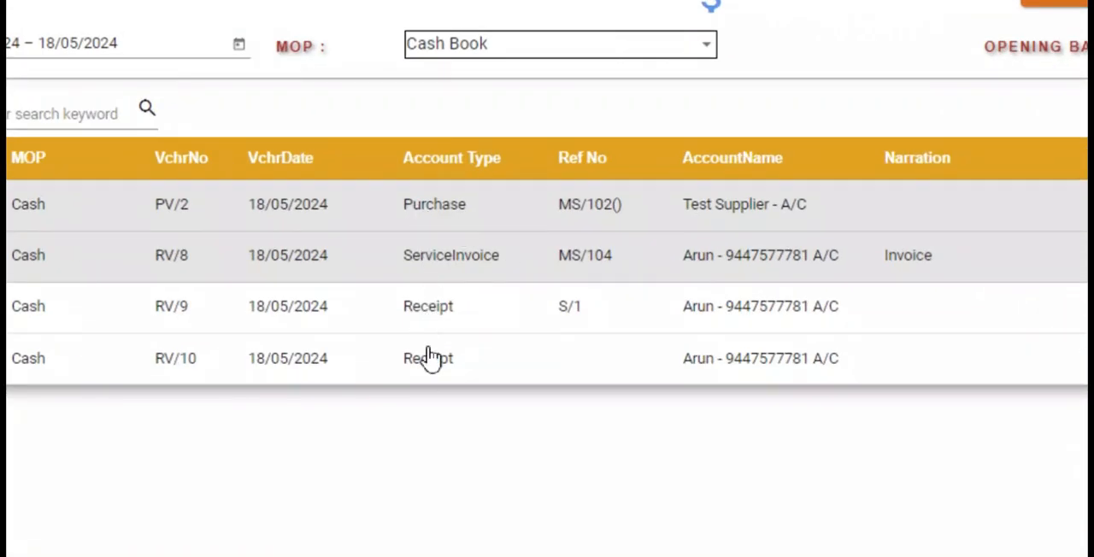
- Examine the Cash Book's purchase payment, service invoice receipt and the two customer receipt vouchers
left_click_drag(419, 206, 501, 207)
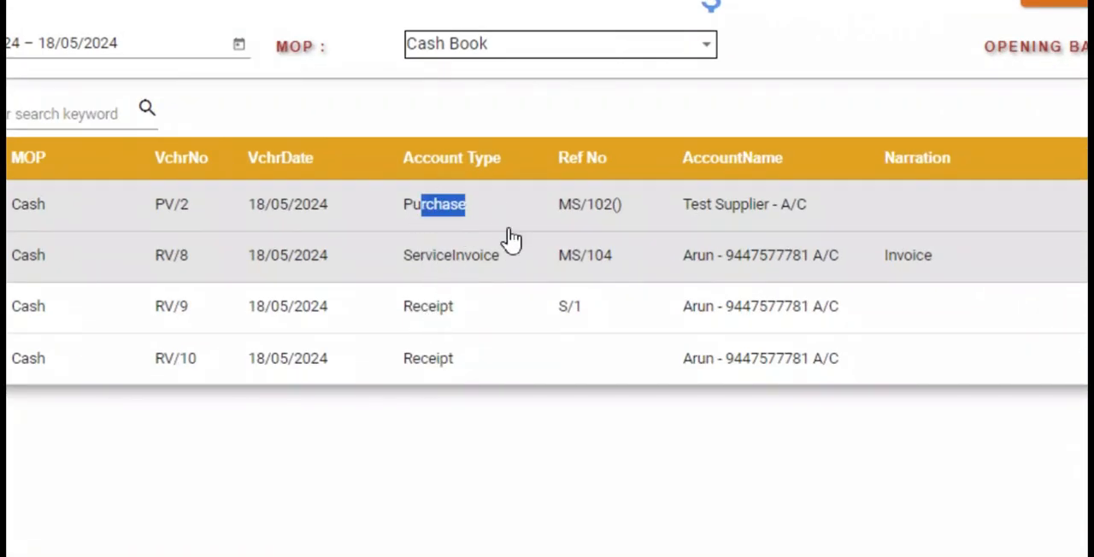
left_click(509, 231)
double_click(947, 205)
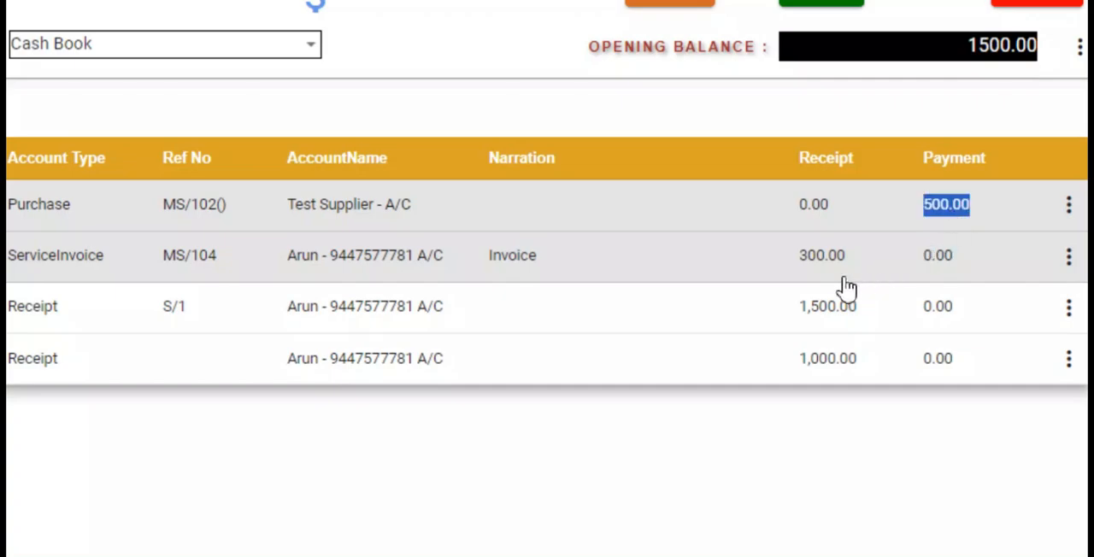
left_click(808, 261)
double_click(822, 310)
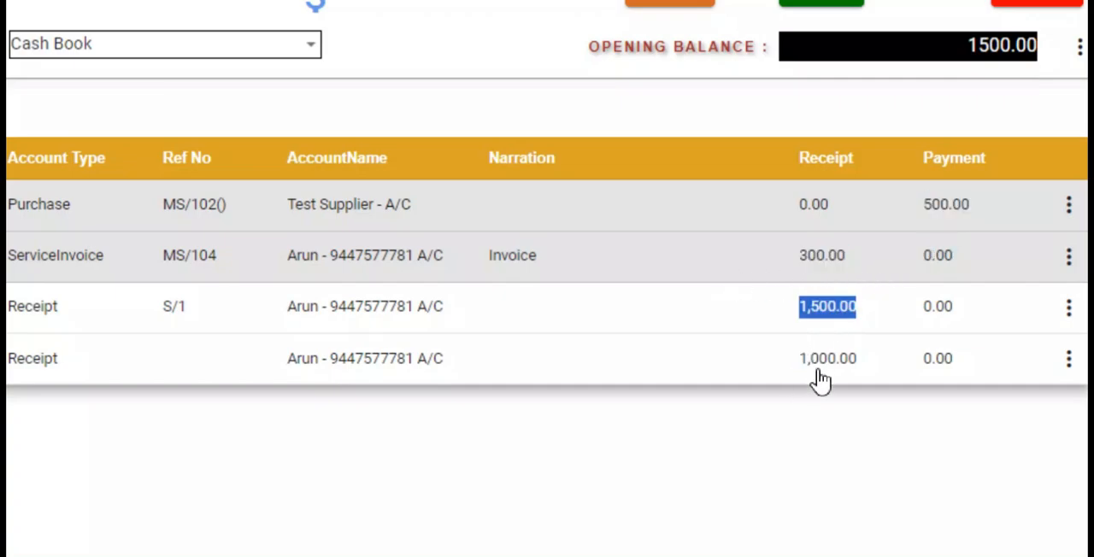
double_click(822, 361)
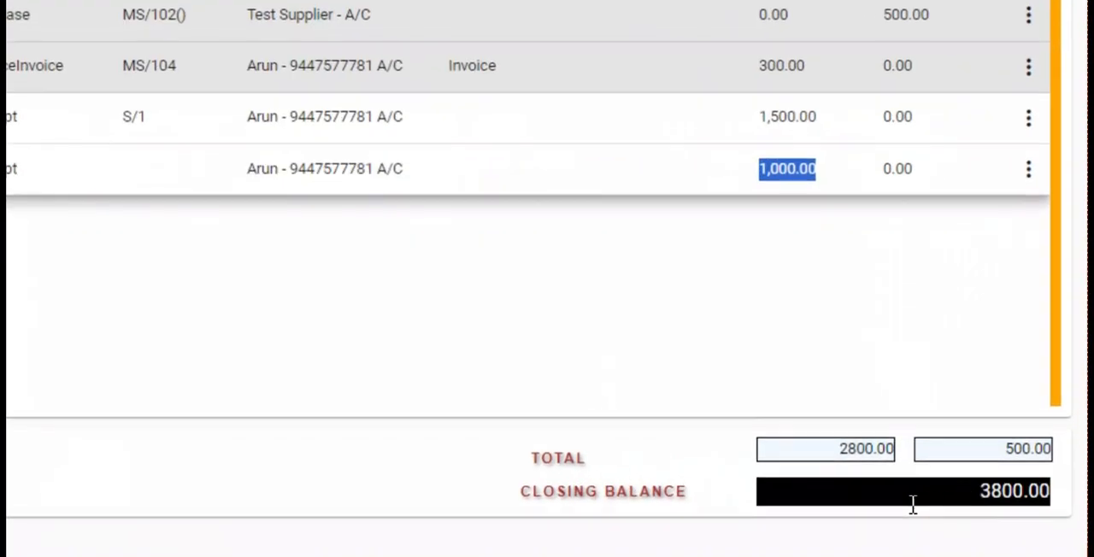
- Check the Cash Book's total receipts, total payments and closing balance
double_click(855, 449)
double_click(1021, 449)
double_click(1018, 491)
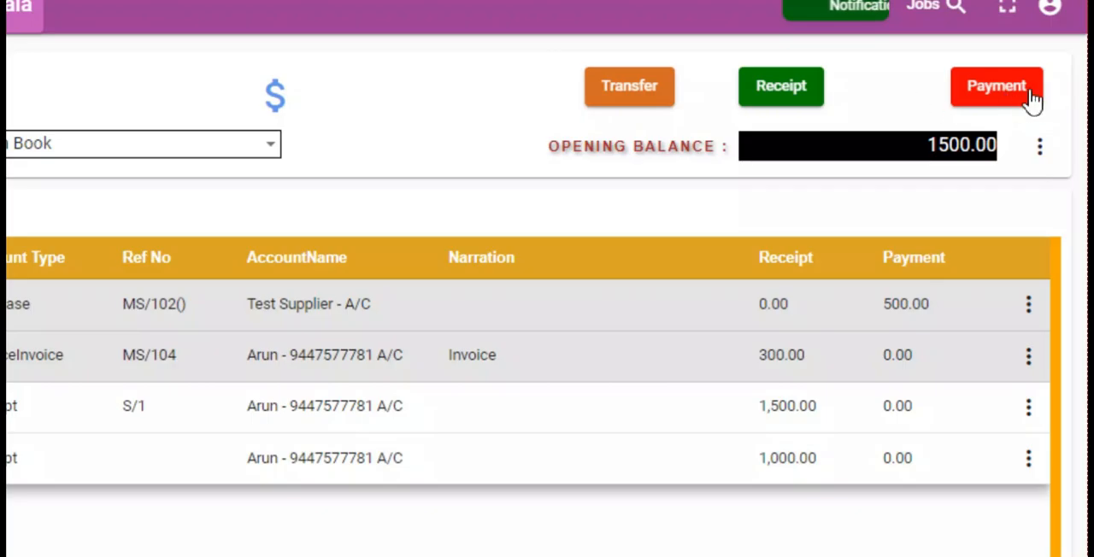
- Record a cash payment voucher of 1000 to the Room Rent account and save it
left_click(1020, 96)
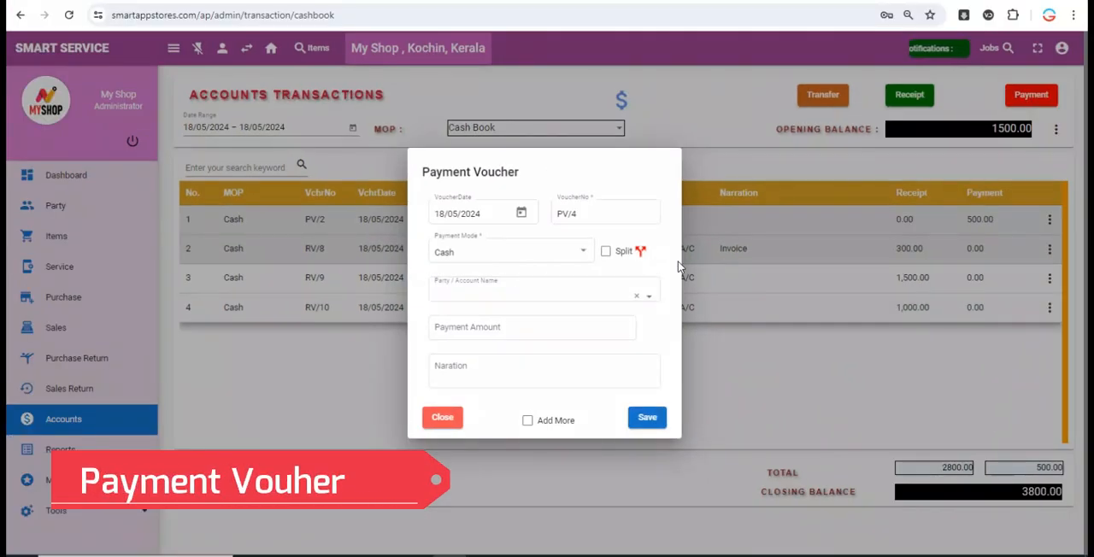
left_click(524, 298)
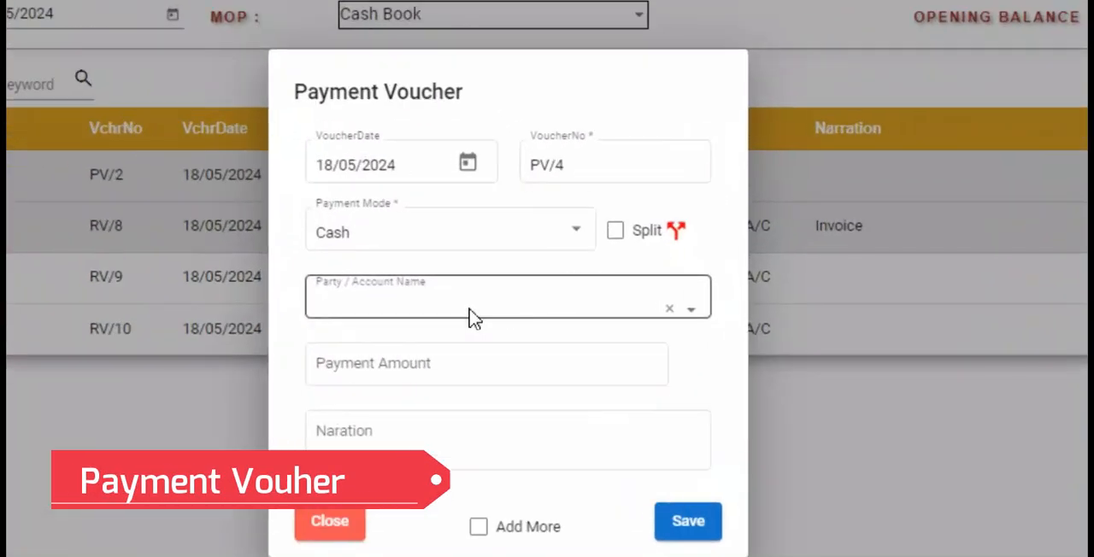
type("Room")
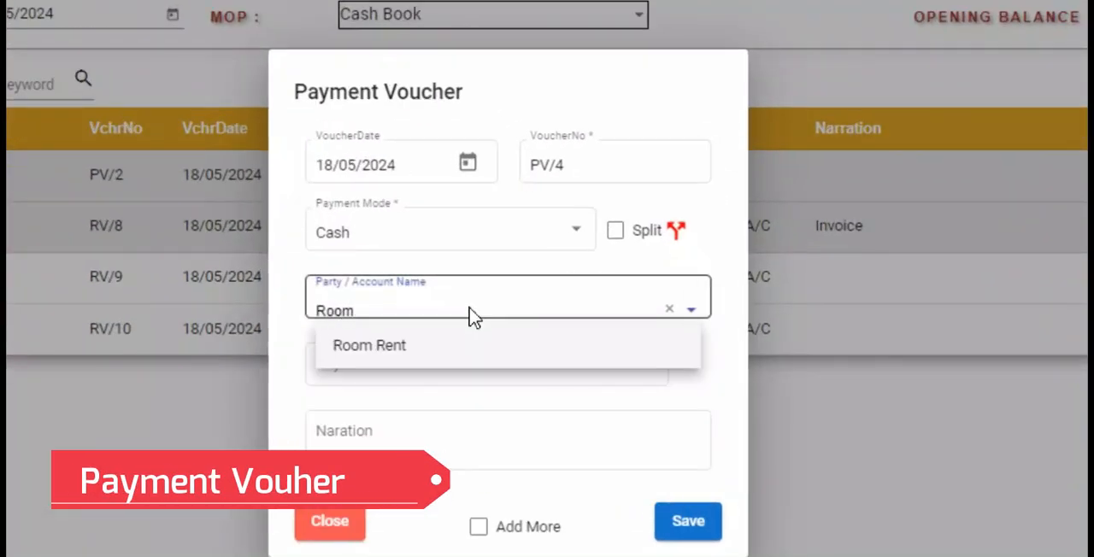
left_click(462, 346)
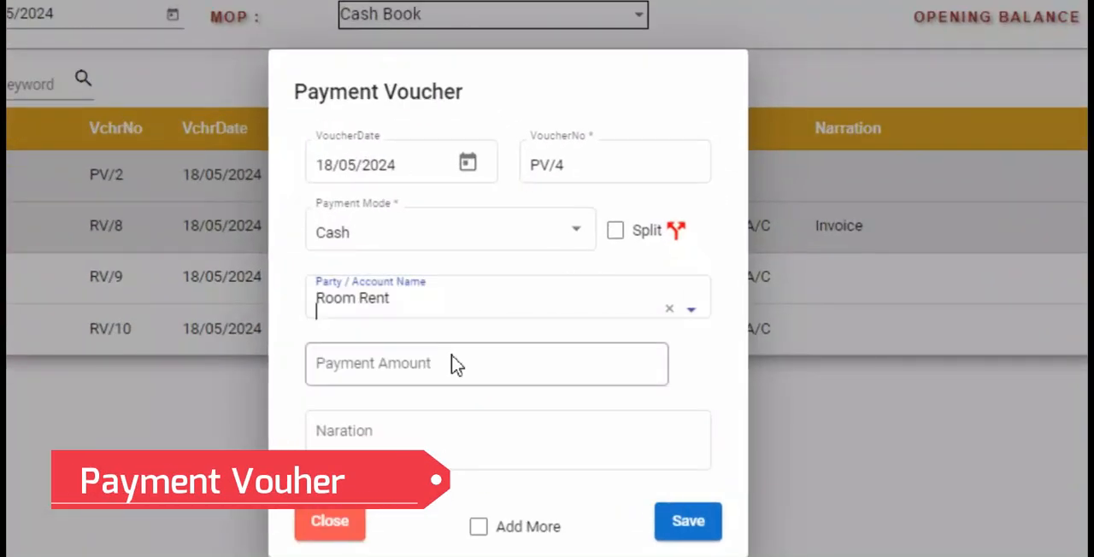
left_click(452, 369)
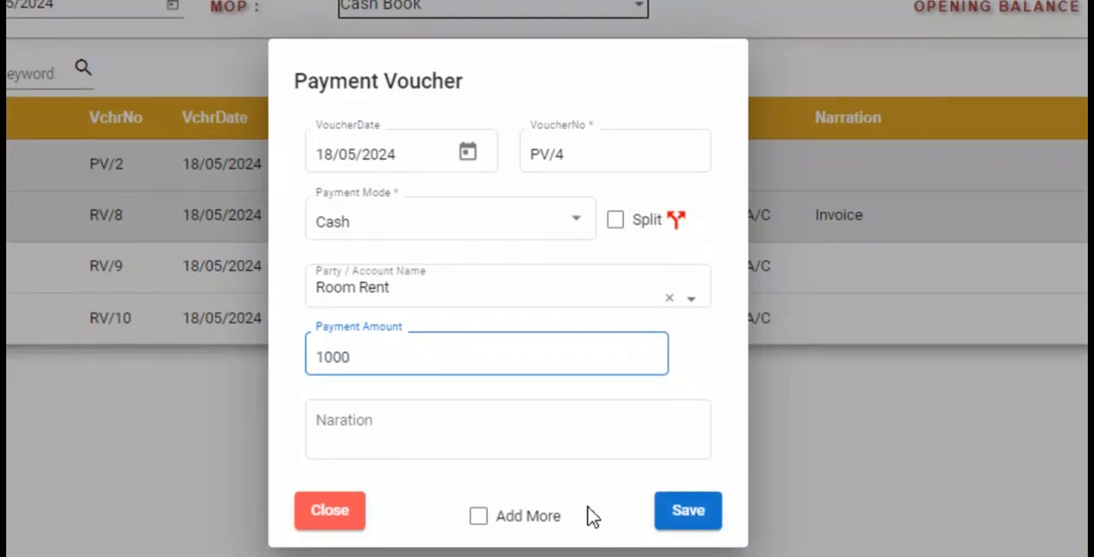
left_click(698, 521)
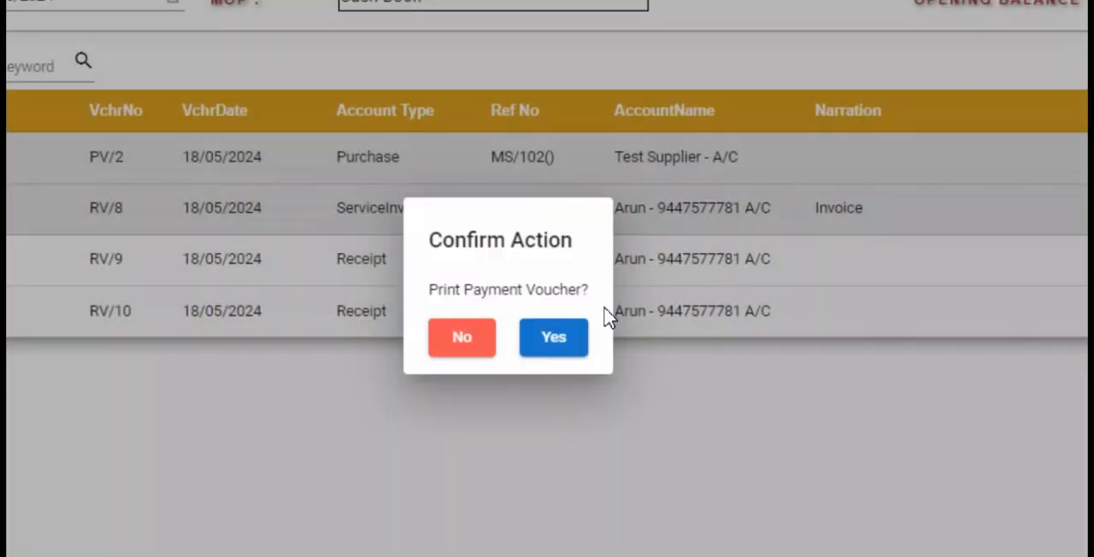
- View the printable Room Rent payment voucher, close it and check the Cash Book's closing balance
left_click(549, 340)
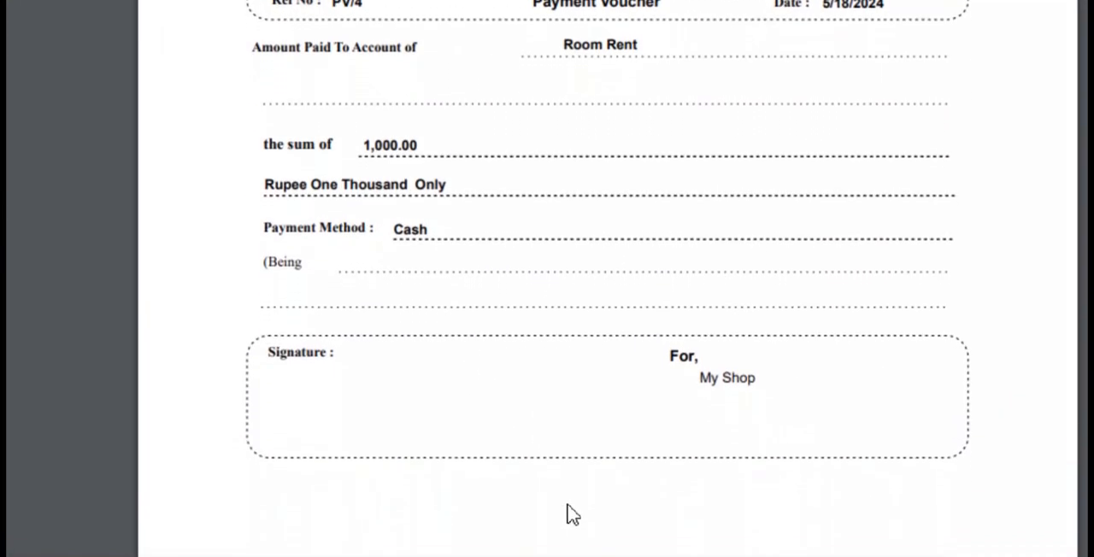
key("ctrl+w")
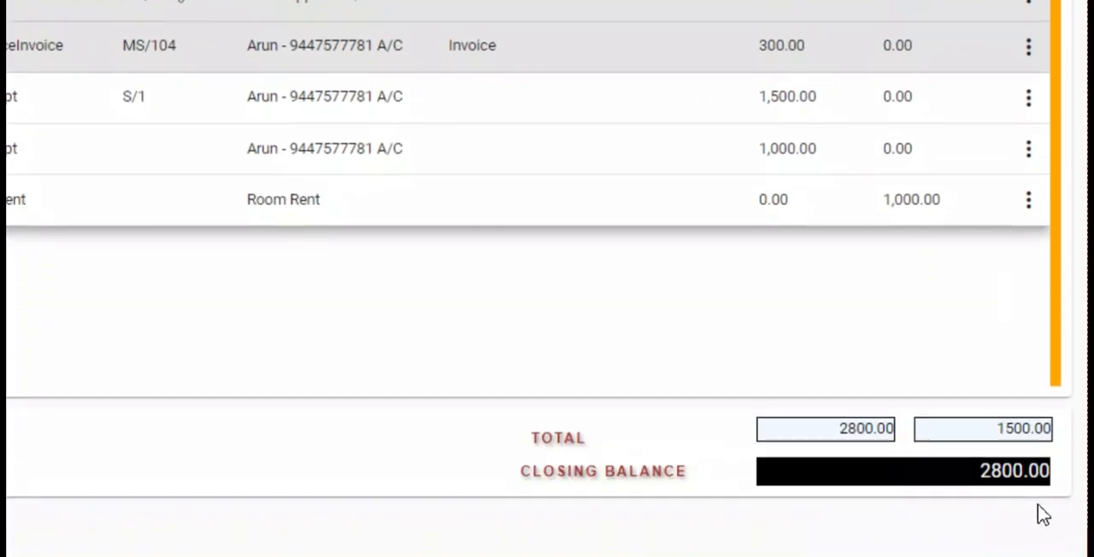
double_click(1040, 493)
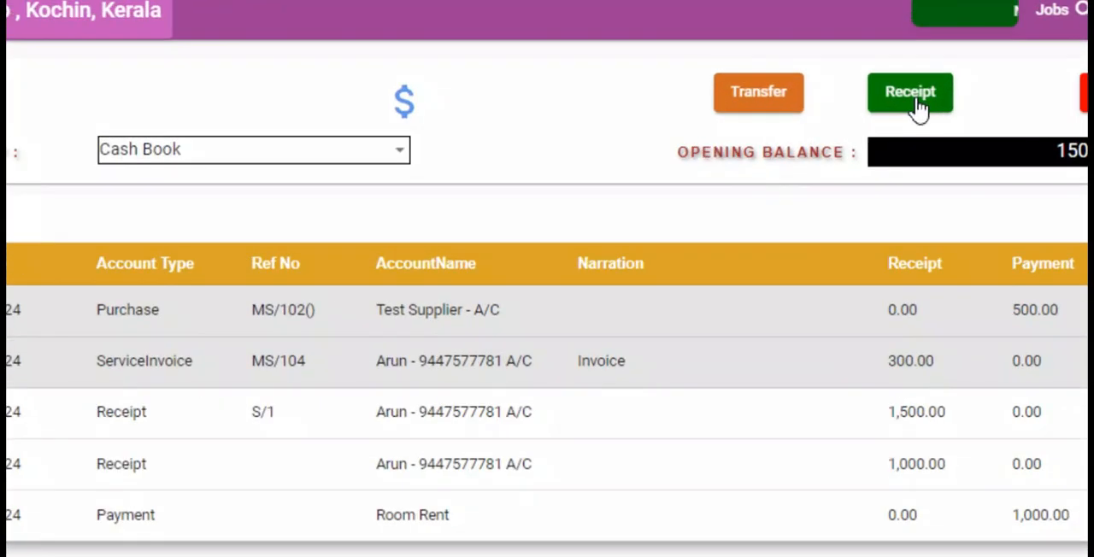
- Start a cash receipt voucher for the customer's account and check the unpaid bills without tagging any
left_click(914, 96)
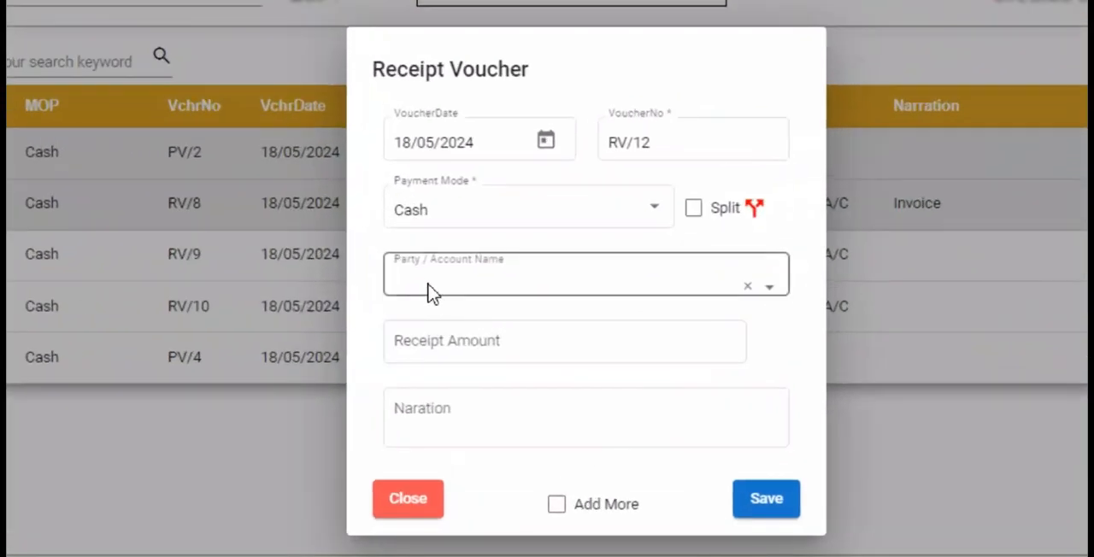
left_click(427, 290)
type("ar")
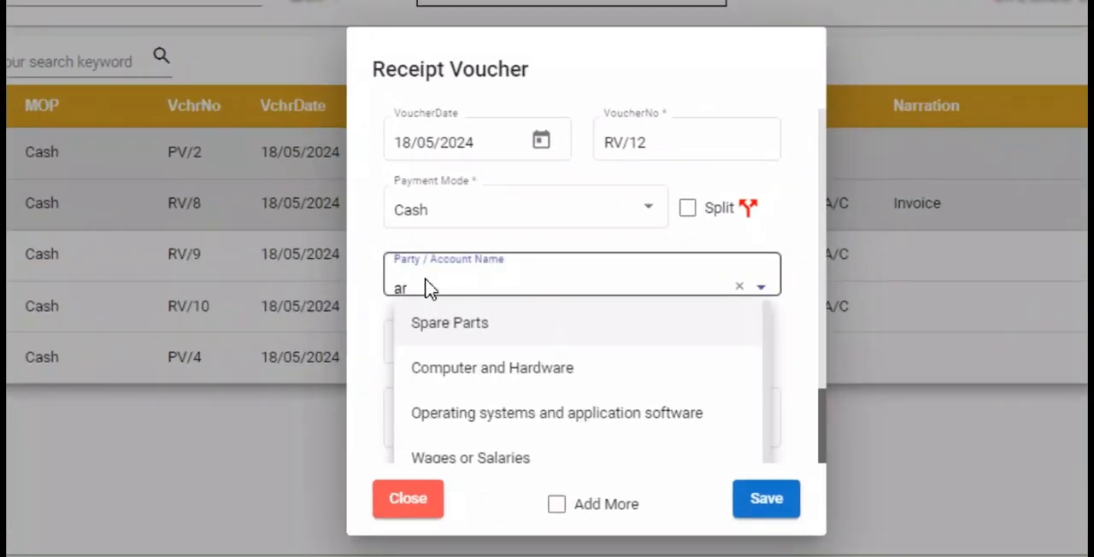
type("un")
left_click(477, 332)
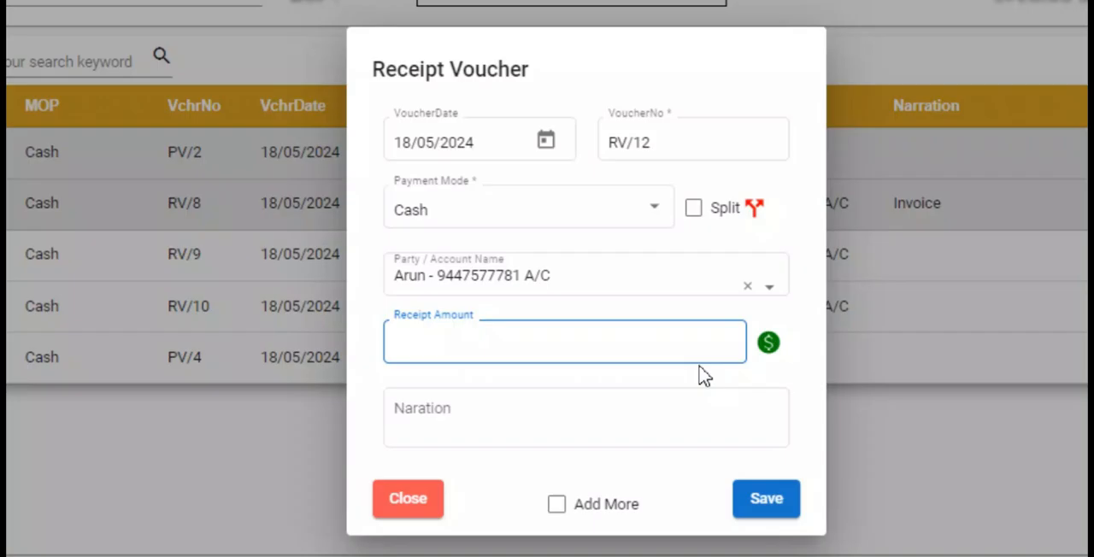
left_click(768, 342)
left_click(965, 55)
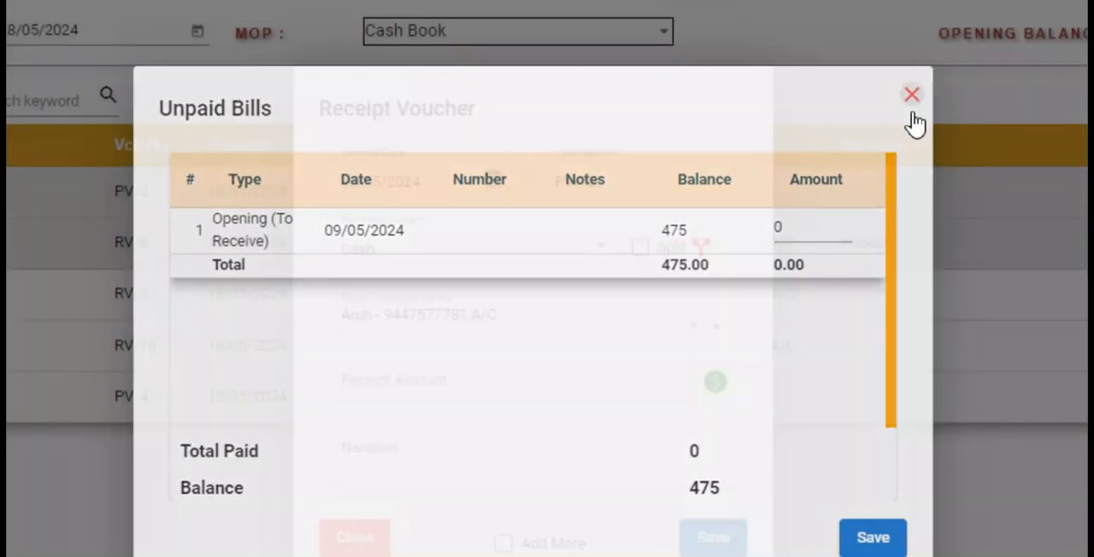
- Set the receipt amount to 150, save the voucher without printing and check the Cash Book's closing balance
left_click(491, 388)
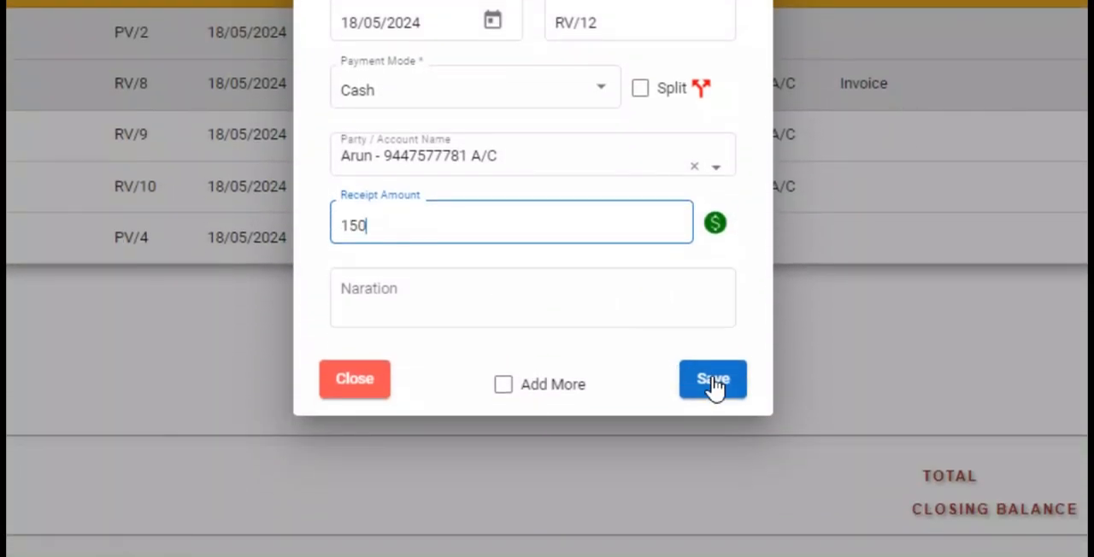
left_click(712, 538)
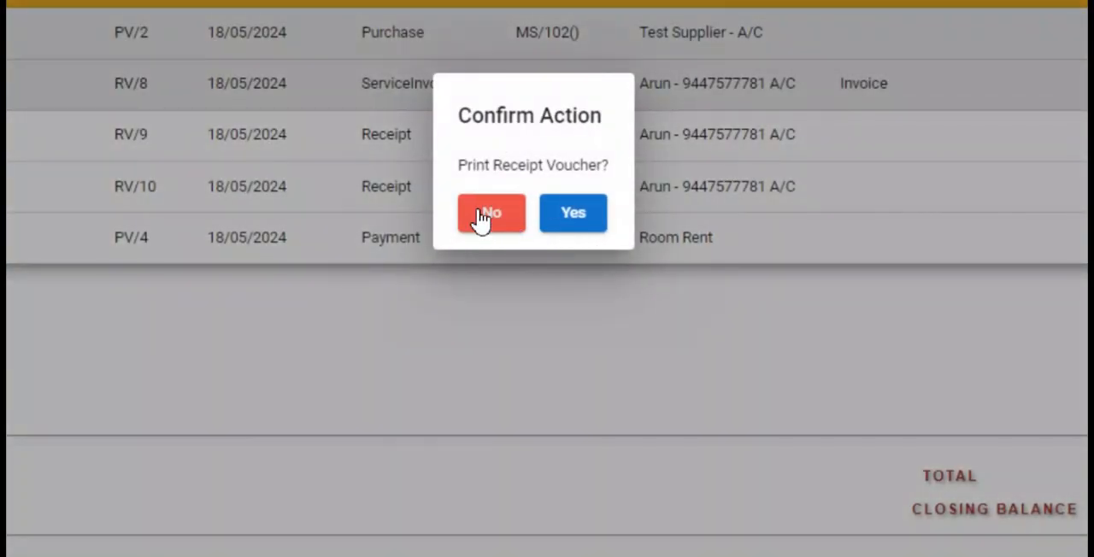
left_click(483, 215)
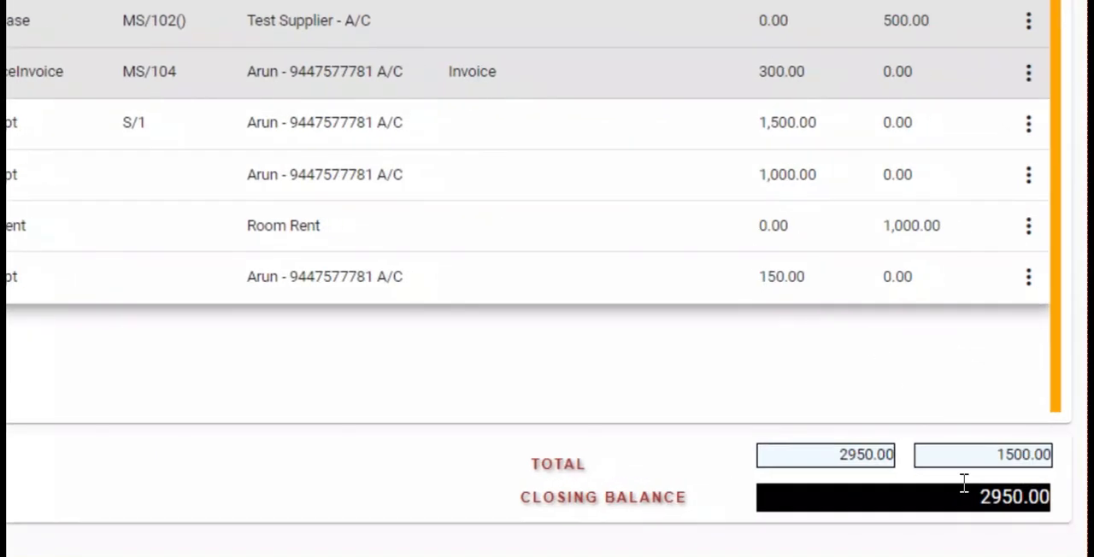
double_click(964, 487)
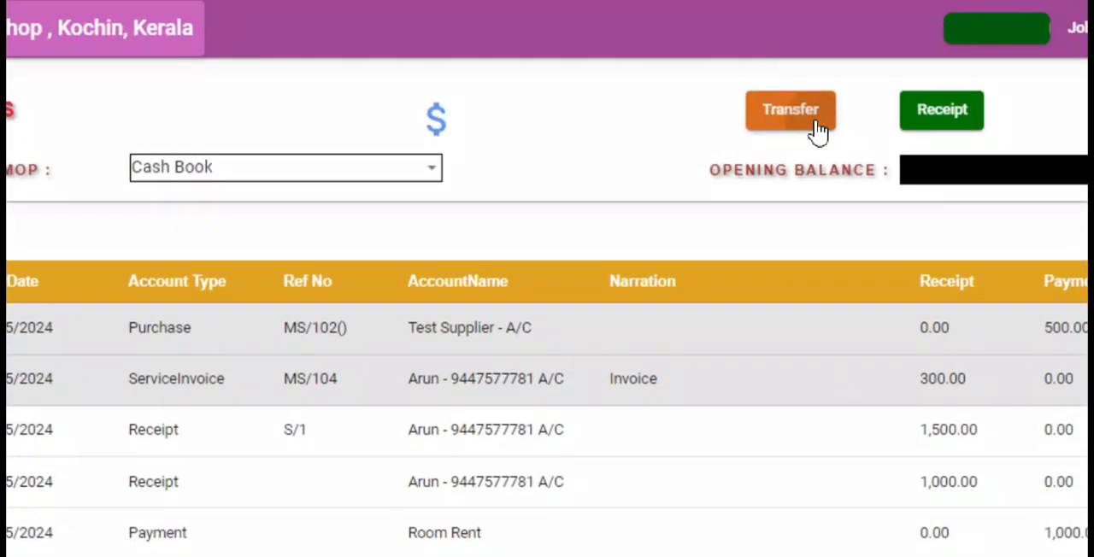
- Fill in a funds transfer journal entry of 100 with the customer's account as receiver and Test Supplier - A/C as payer
left_click(791, 111)
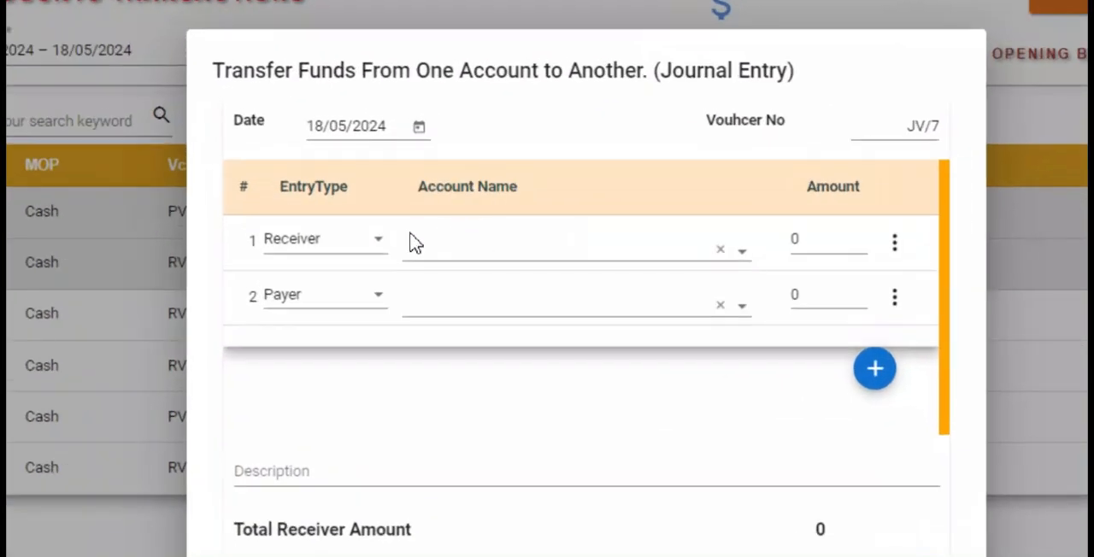
left_click(439, 251)
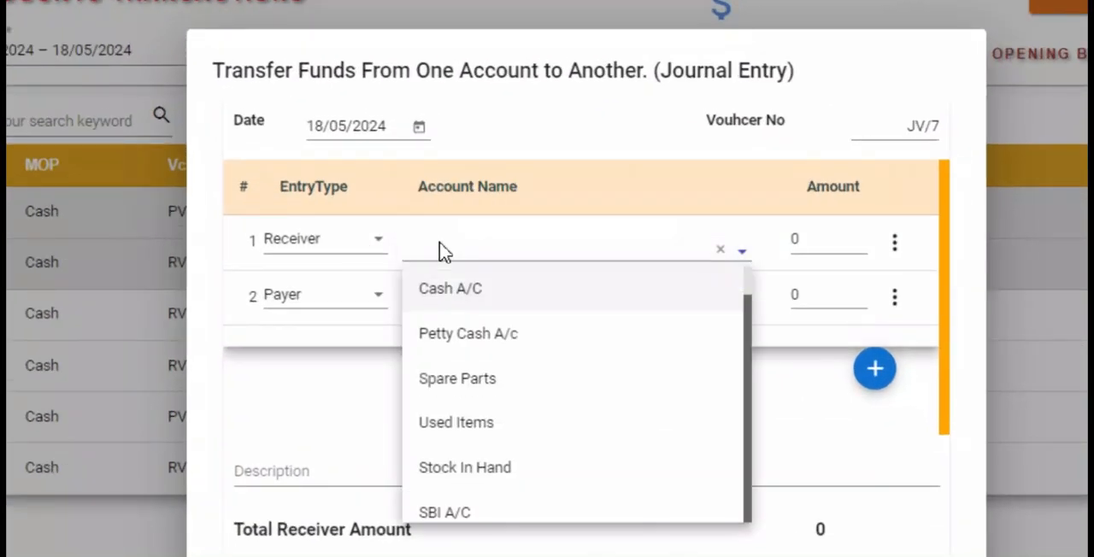
type("Aru")
left_click(468, 293)
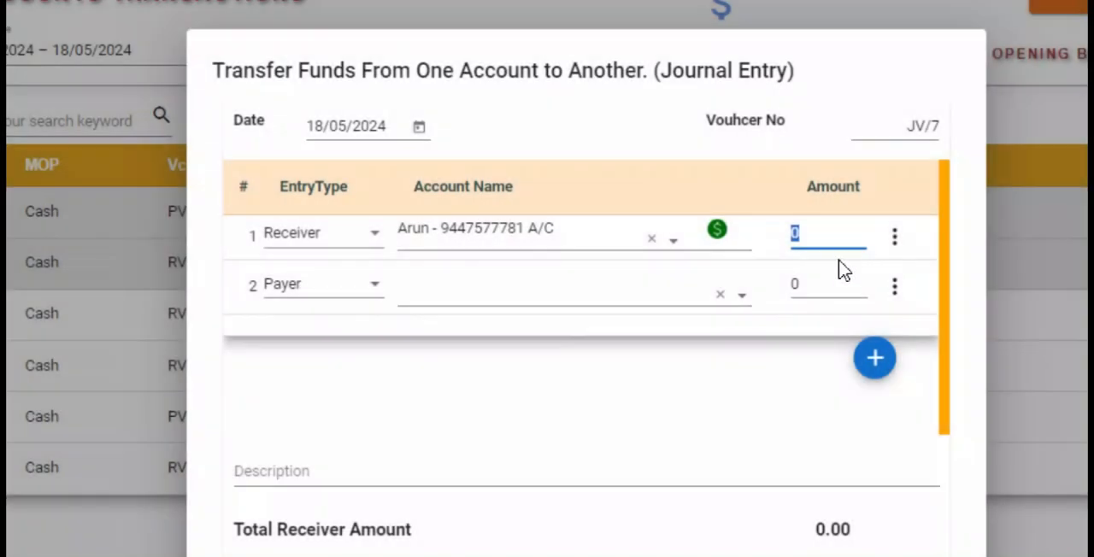
type("100")
left_click(506, 301)
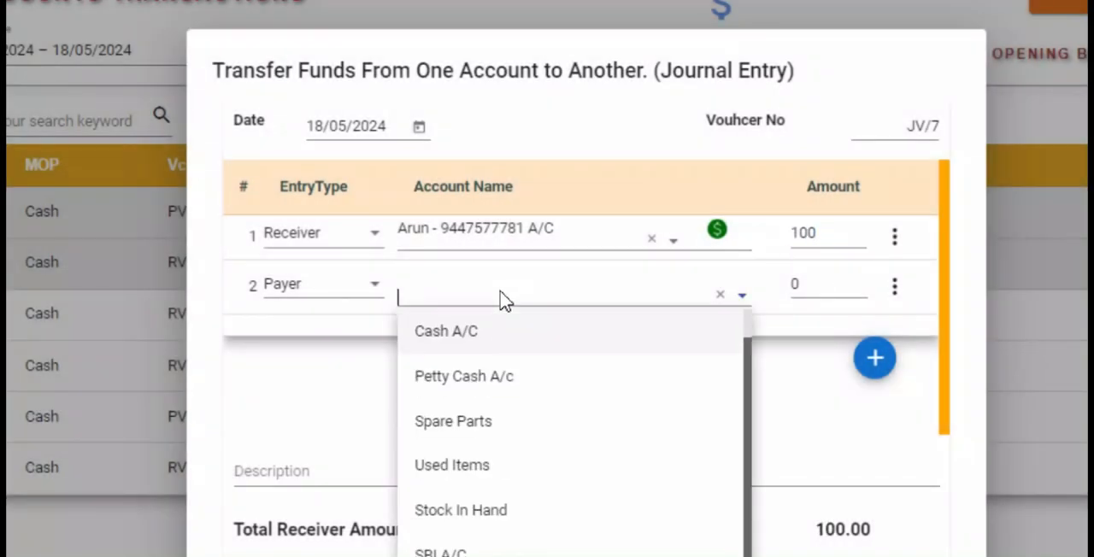
type("su")
left_click(493, 376)
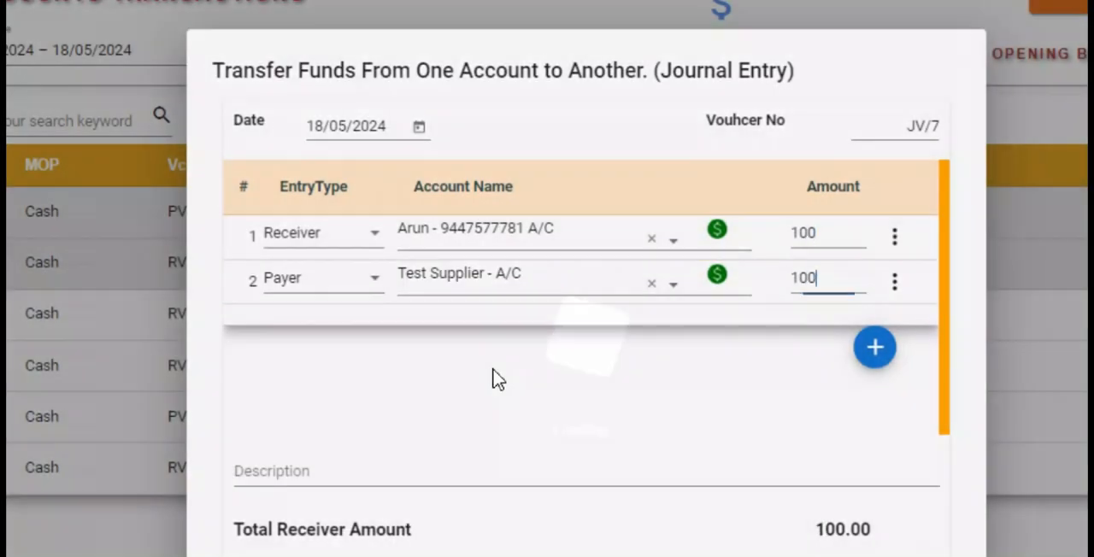
- Review the receiver and payer entry types of the journal entry, keep them as they are and save the entry
left_click(332, 237)
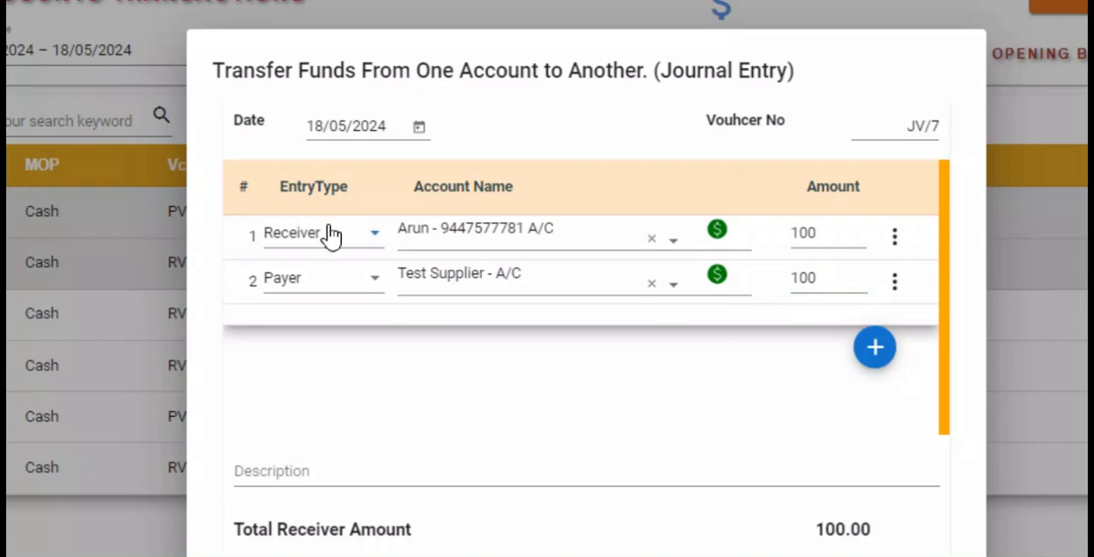
left_click(459, 248)
left_click(322, 287)
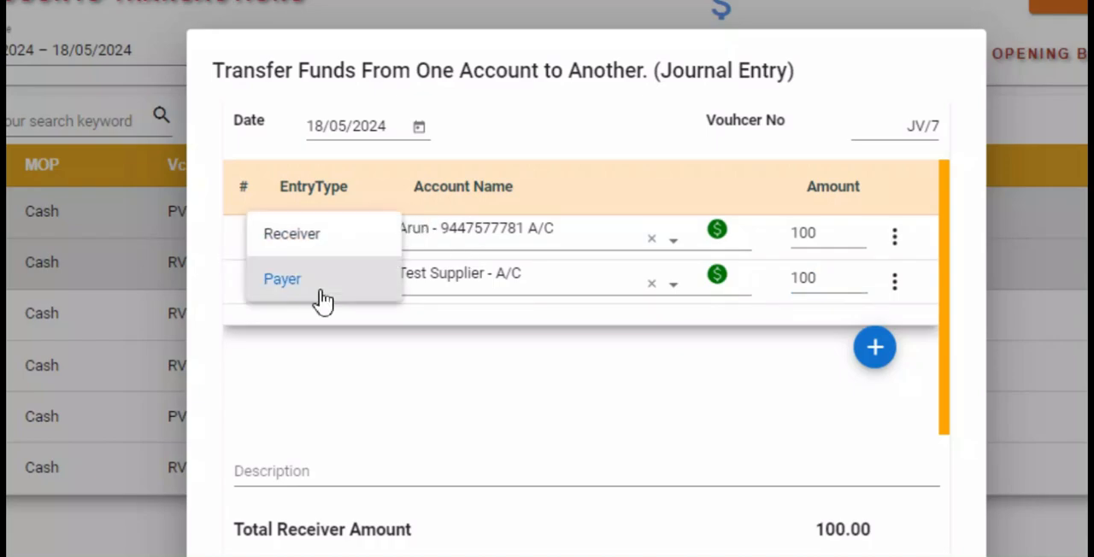
left_click(444, 329)
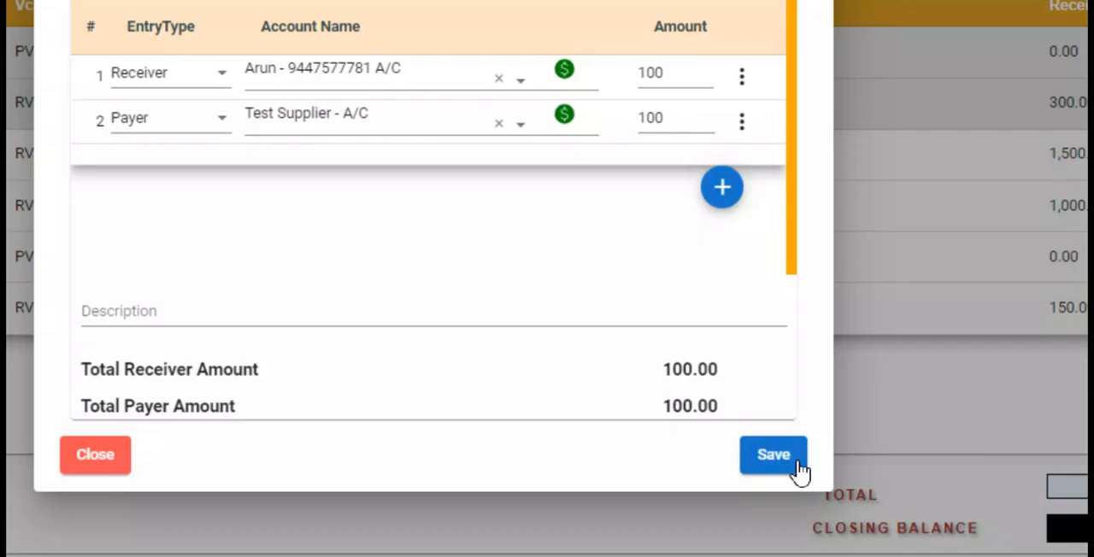
left_click(797, 460)
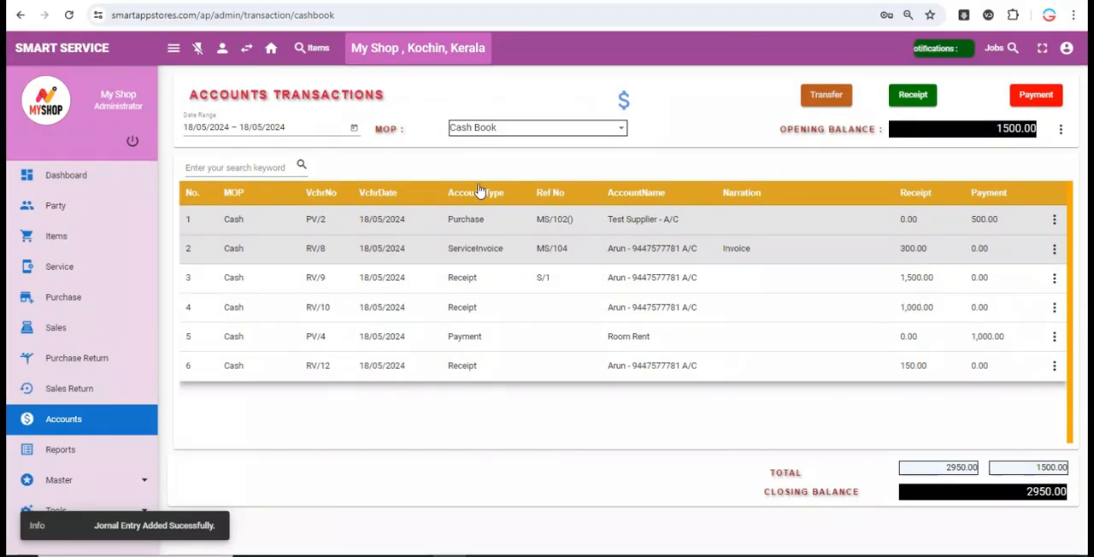
- View the accounts transactions for the Transfer payment mode and for Google Pay (HDFC Bank)
left_click(479, 128)
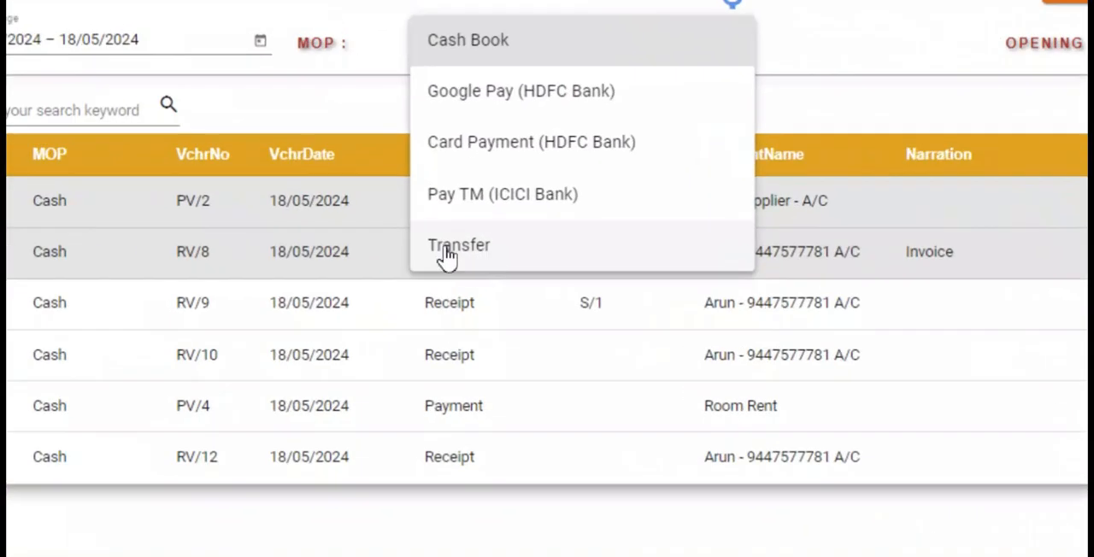
left_click(448, 247)
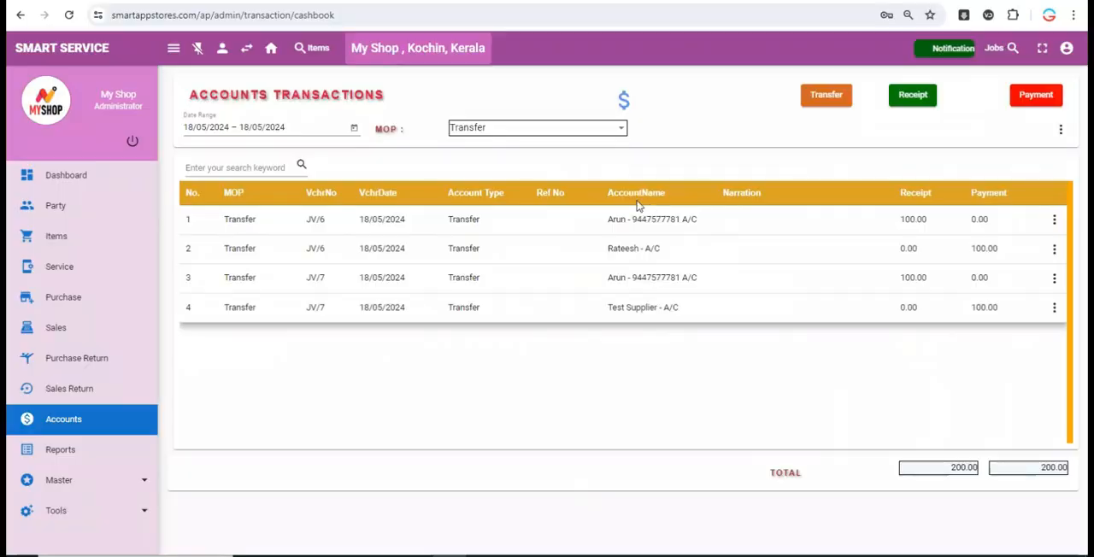
left_click(513, 137)
left_click(504, 163)
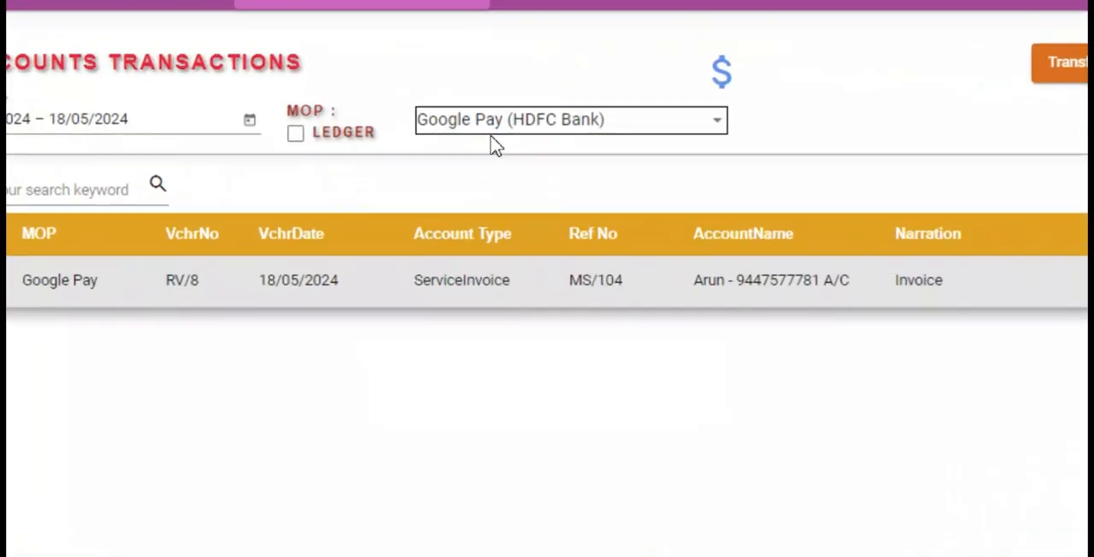
- Switch the Google Pay (HDFC Bank) transactions to the ledger view, examine the Cash entry and turn the ledger view off
left_click(323, 133)
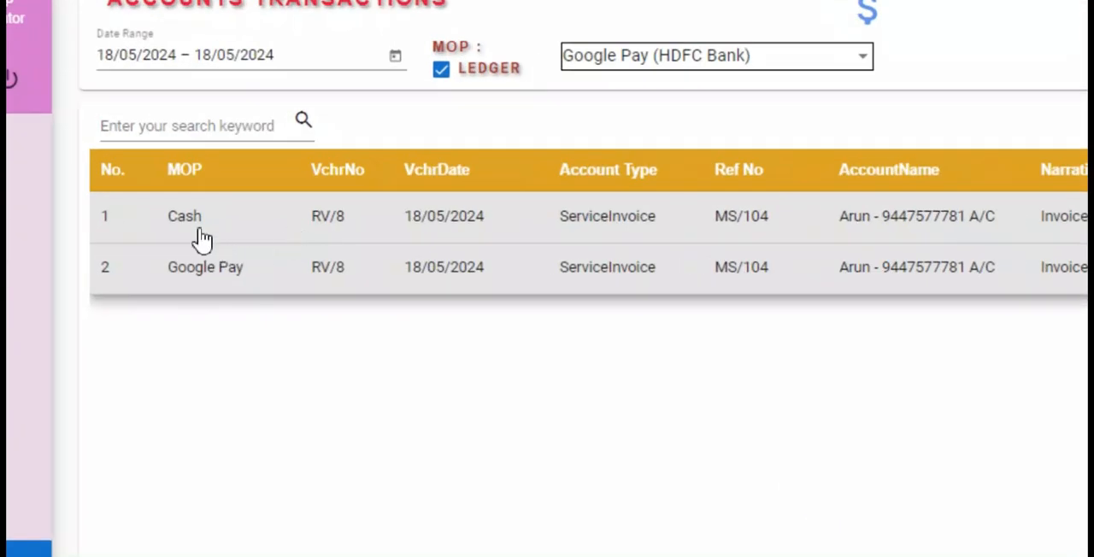
left_click_drag(239, 224, 229, 219)
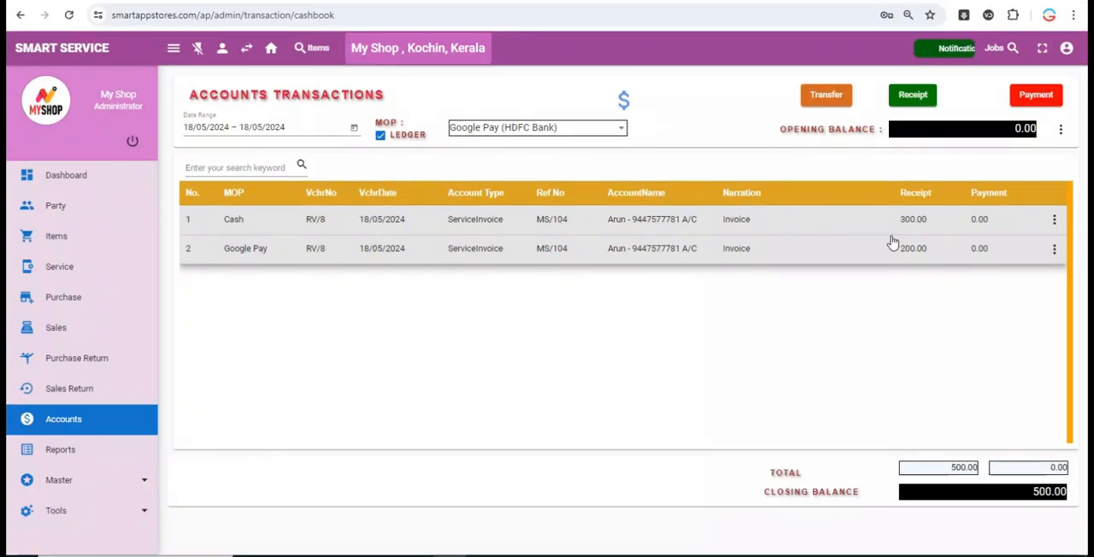
left_click(396, 135)
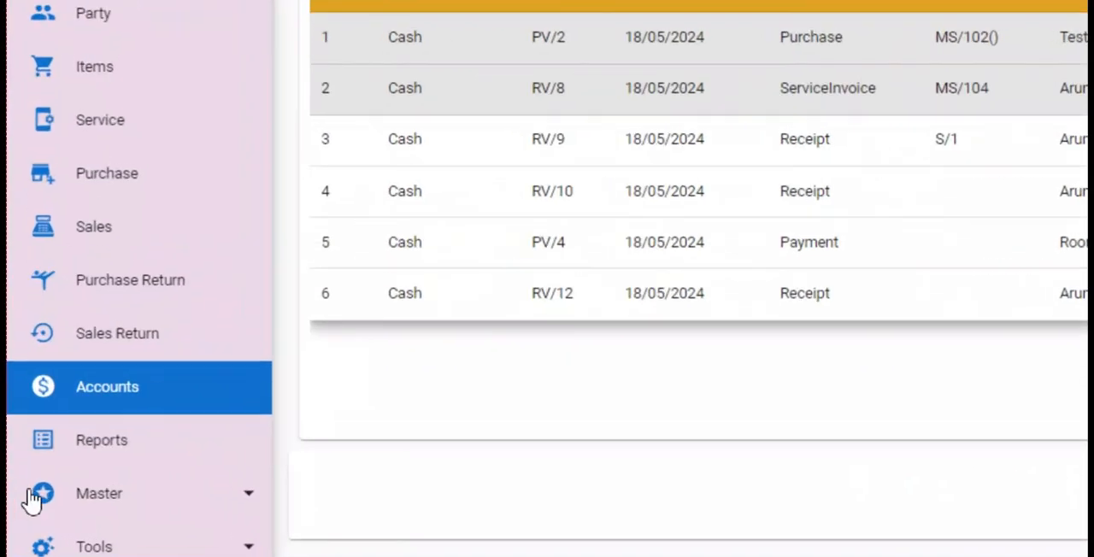
- Add Stock Value Summary to the favourite reports and try out reordering the favourites, leaving Party Ledger first
left_click(114, 453)
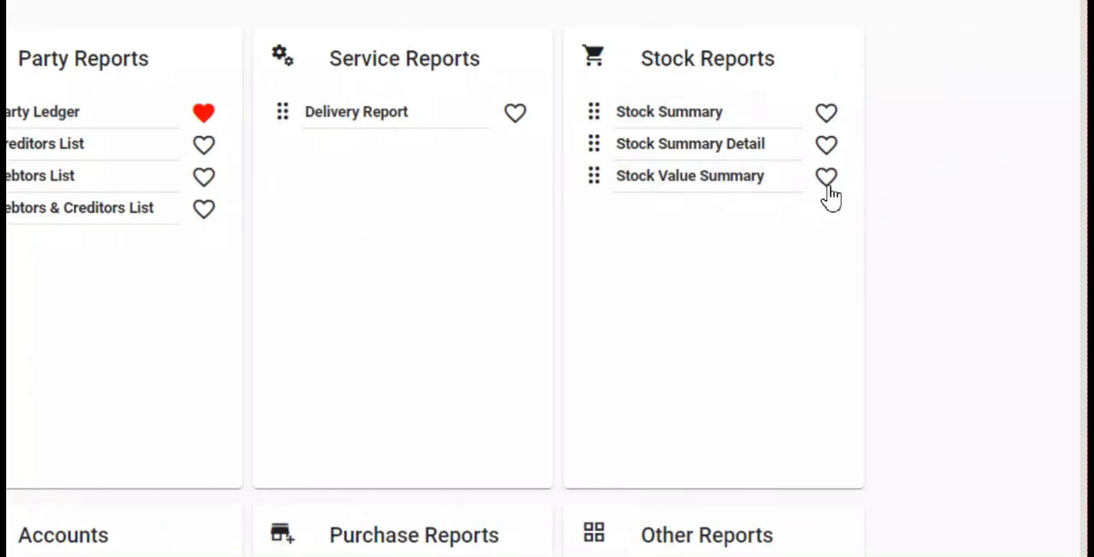
left_click(826, 178)
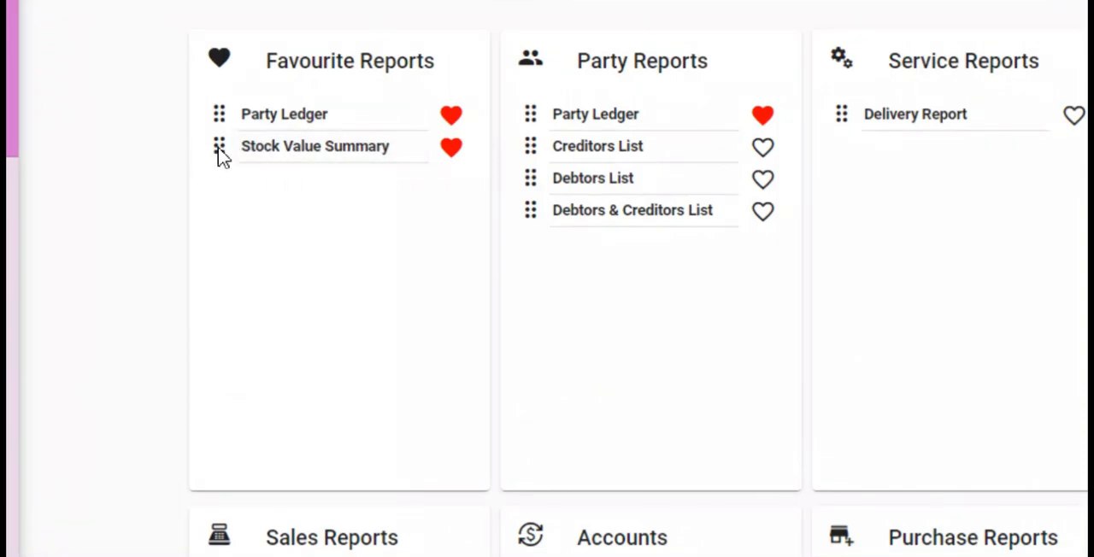
left_click_drag(218, 149, 217, 114)
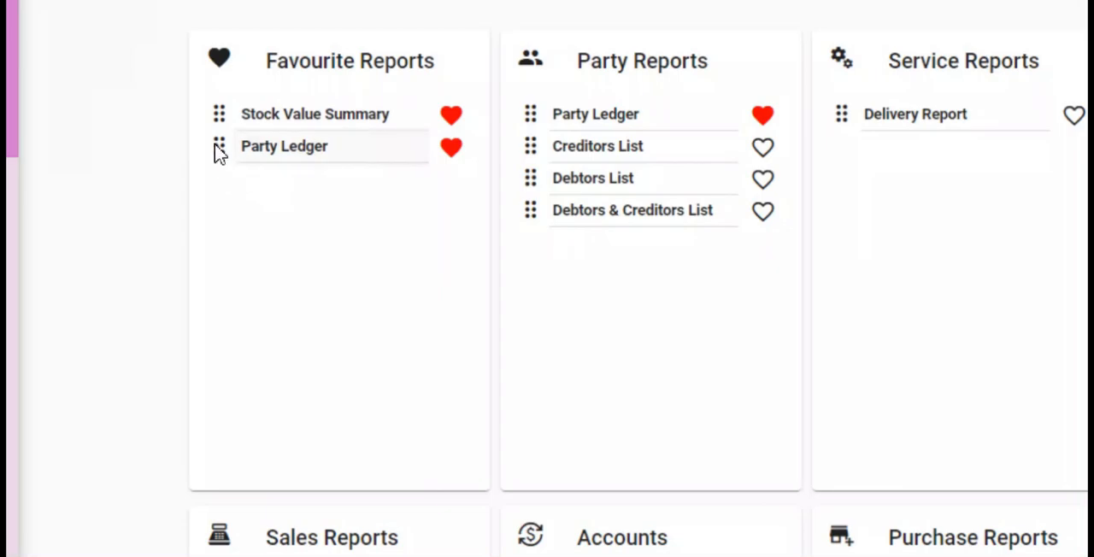
left_click_drag(217, 149, 218, 111)
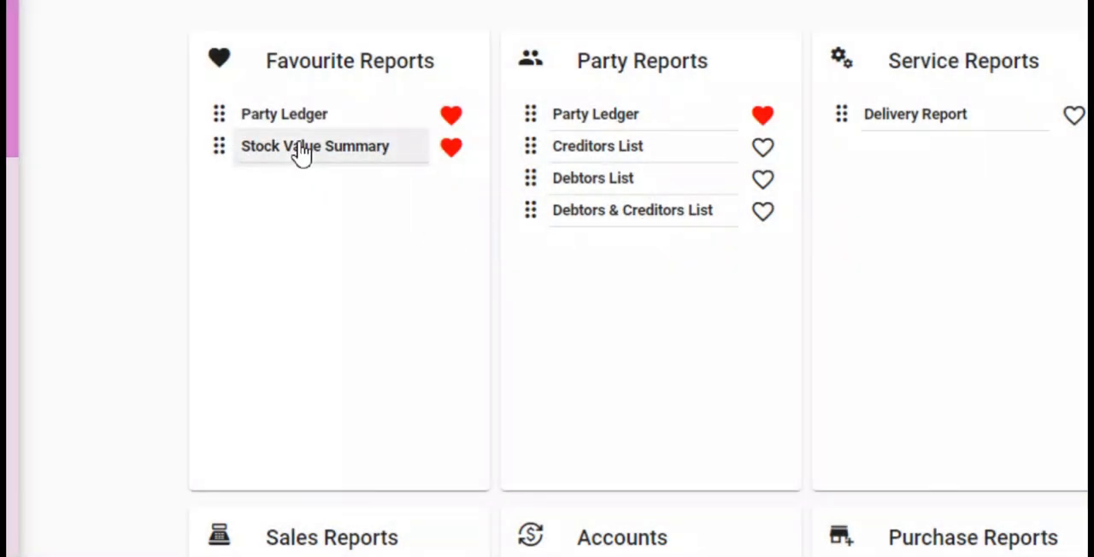
- Open the Party Ledger from the favourite reports
left_click(313, 117)
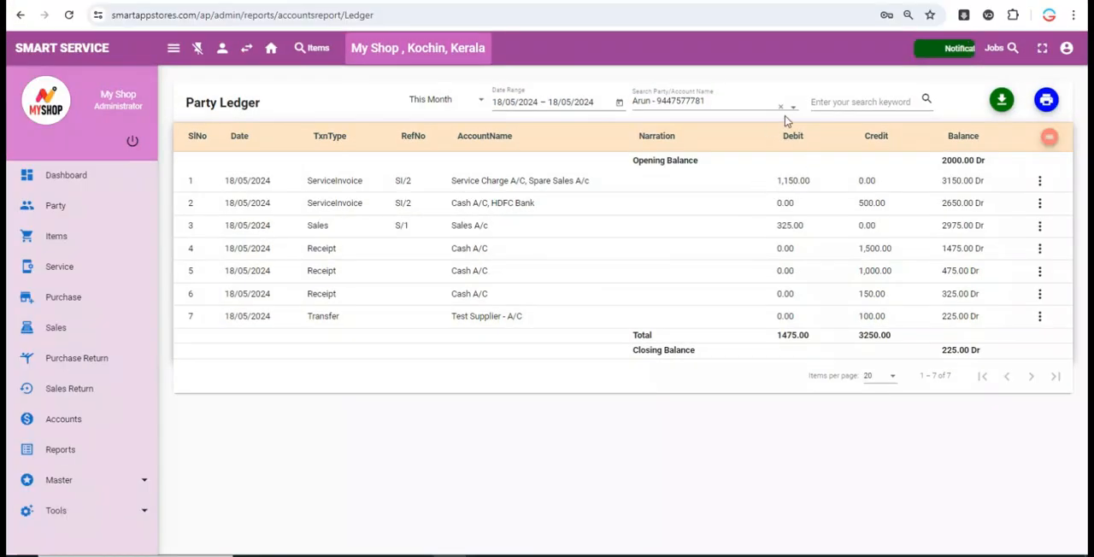
- View the party ledger for Test Supplier and return to the reports overview
left_click(779, 107)
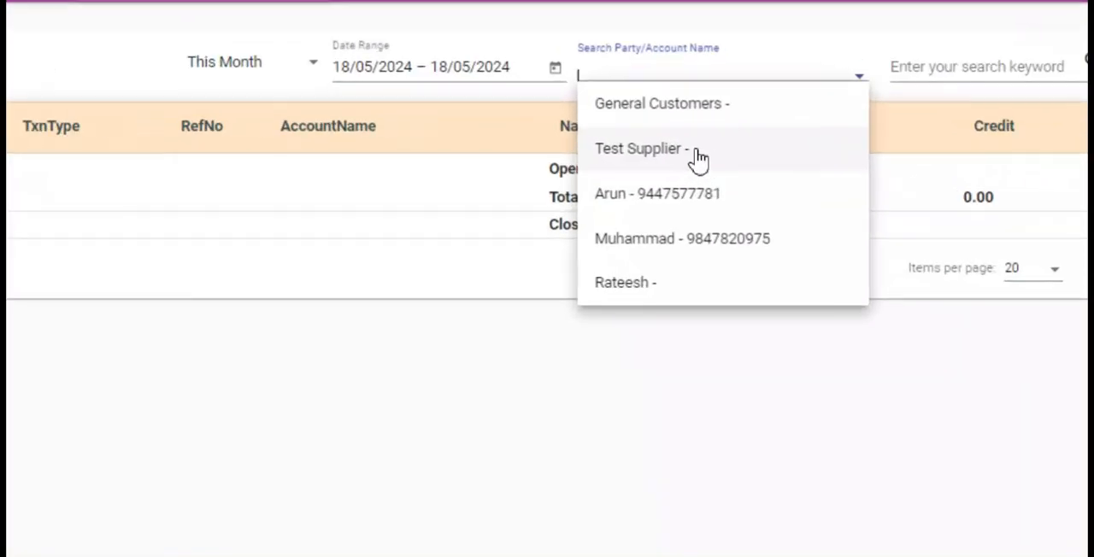
left_click(703, 154)
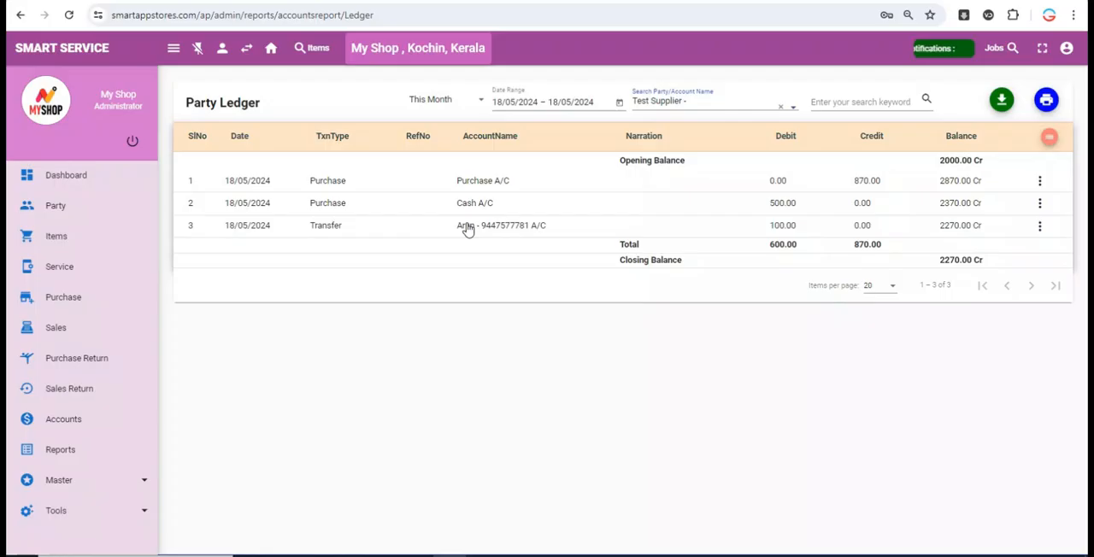
left_click(467, 226)
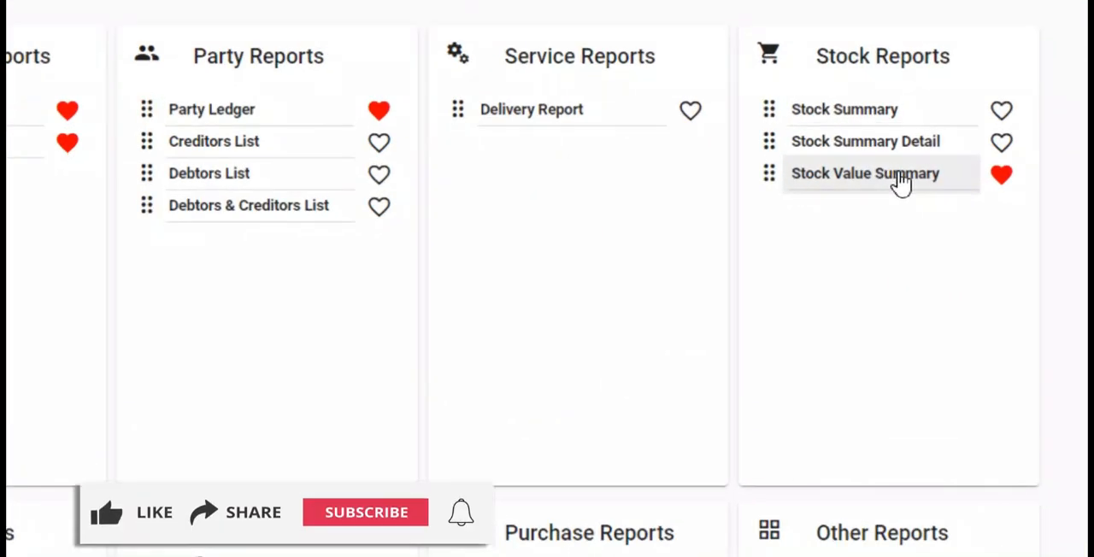
- View the Stock Value Summary report and the Item Wise Summary sales report, returning to the reports overview after each
left_click(889, 173)
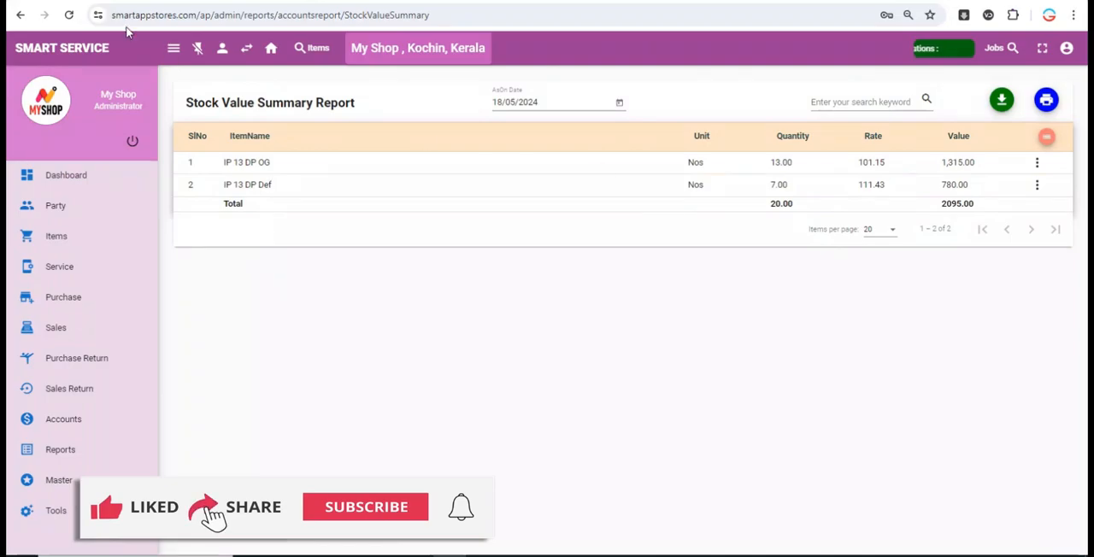
left_click(21, 16)
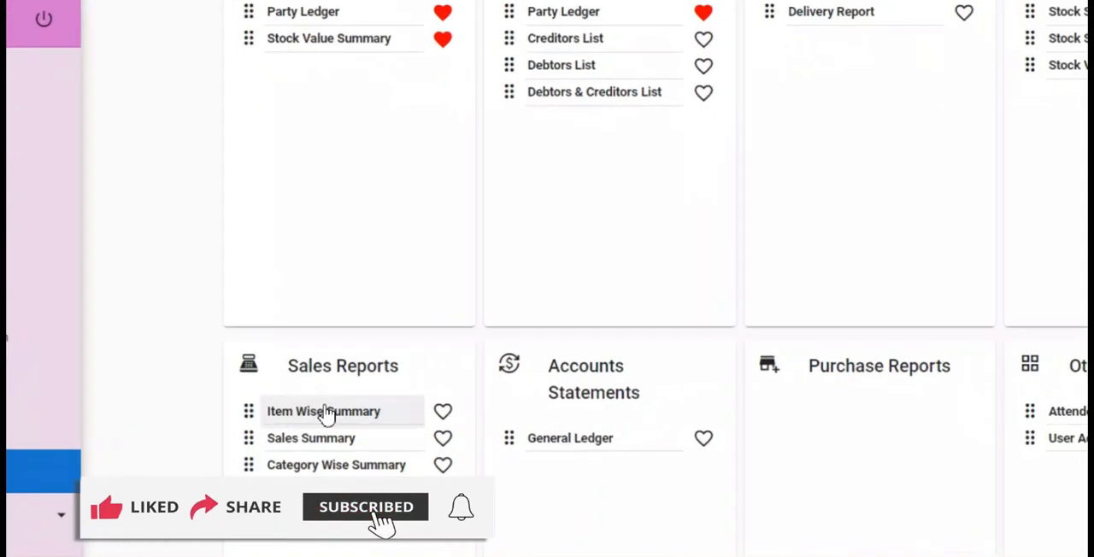
left_click(323, 408)
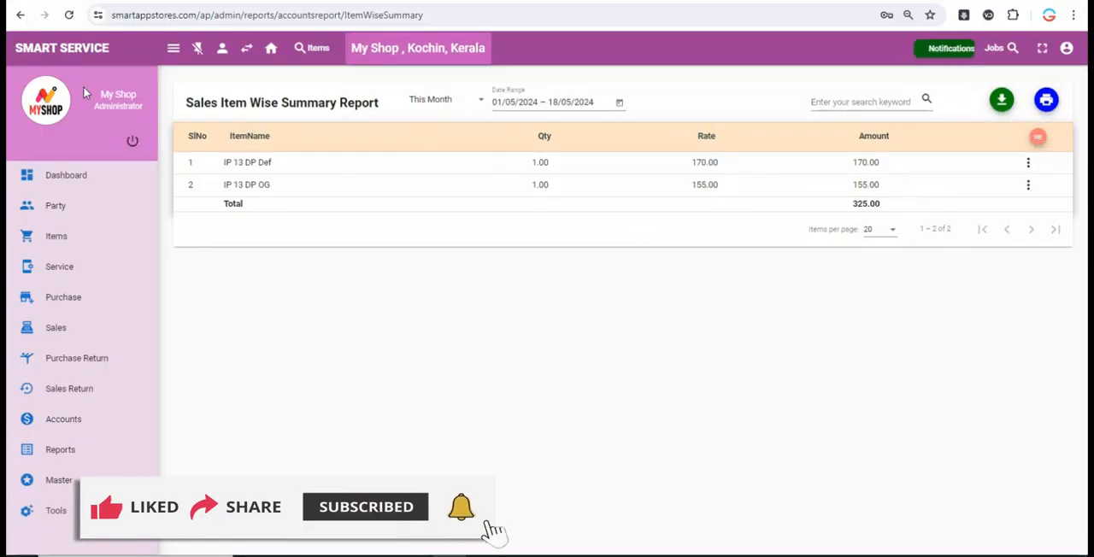
left_click(19, 14)
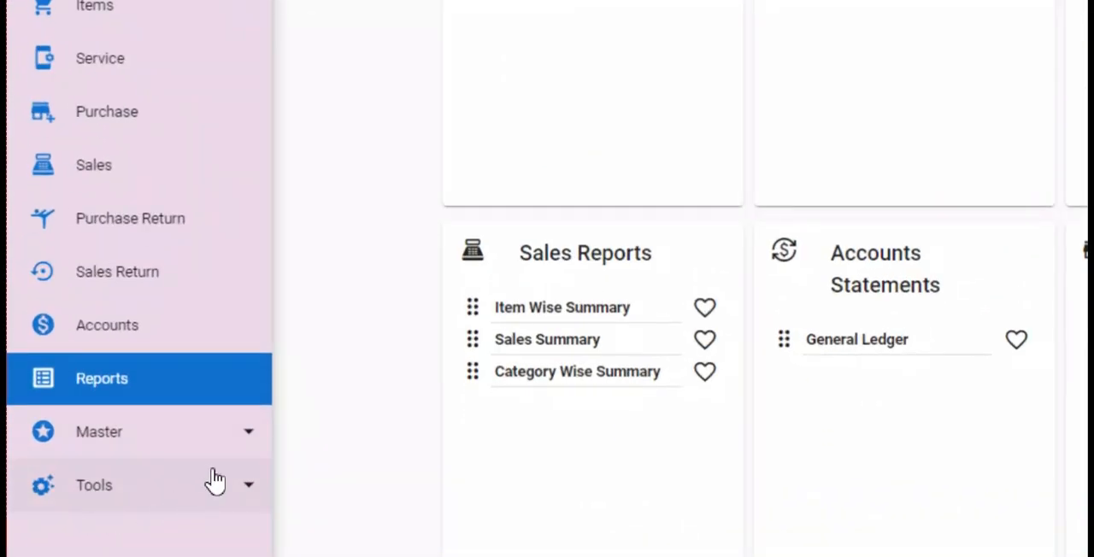
- Open the opening balance list and save a new opening balance of 5000 for Cash A/C with the type Asset
left_click(214, 481)
scroll(268, 496, "down", 1)
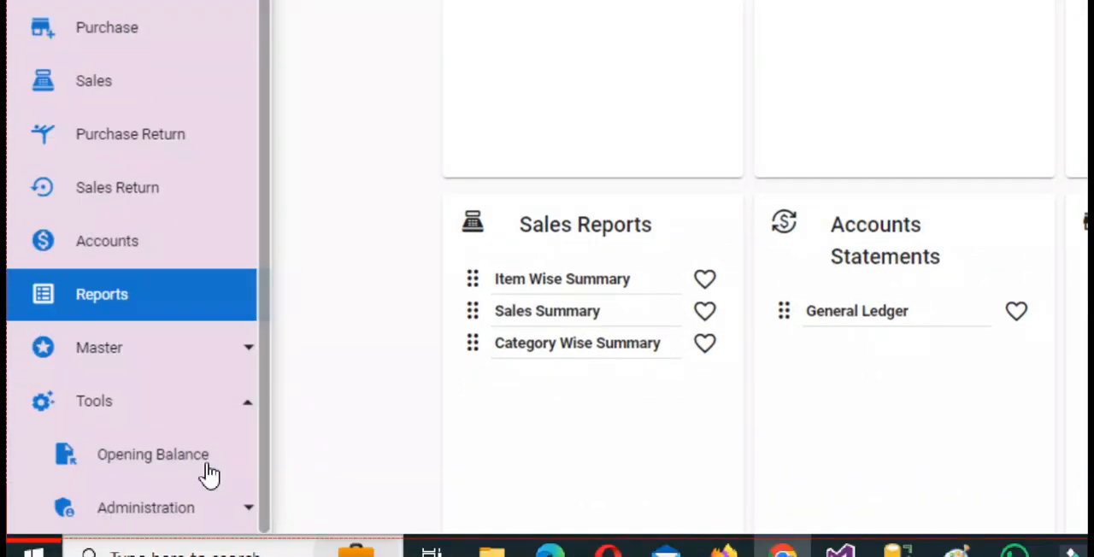
left_click(94, 458)
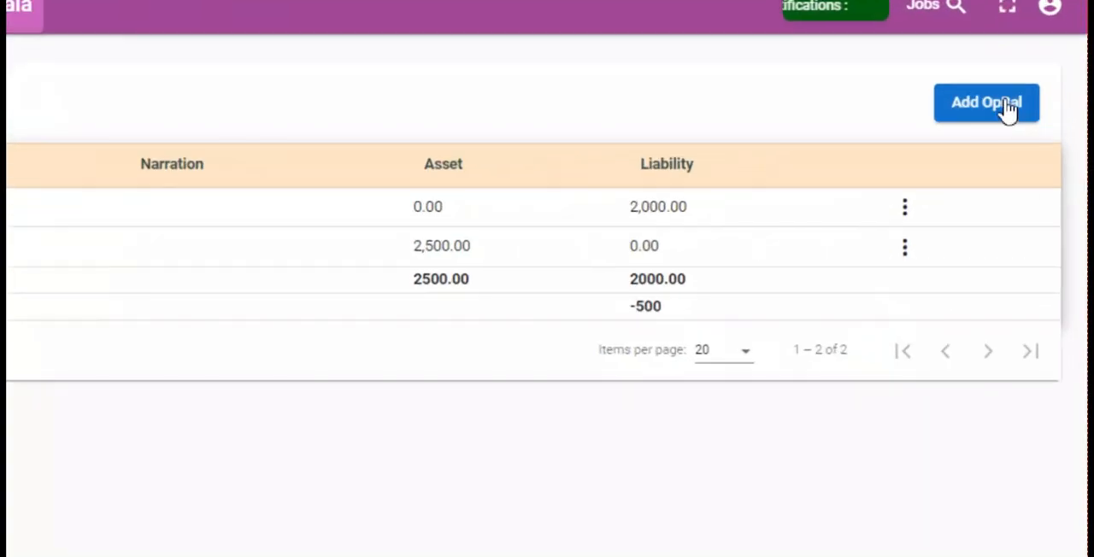
left_click(1030, 103)
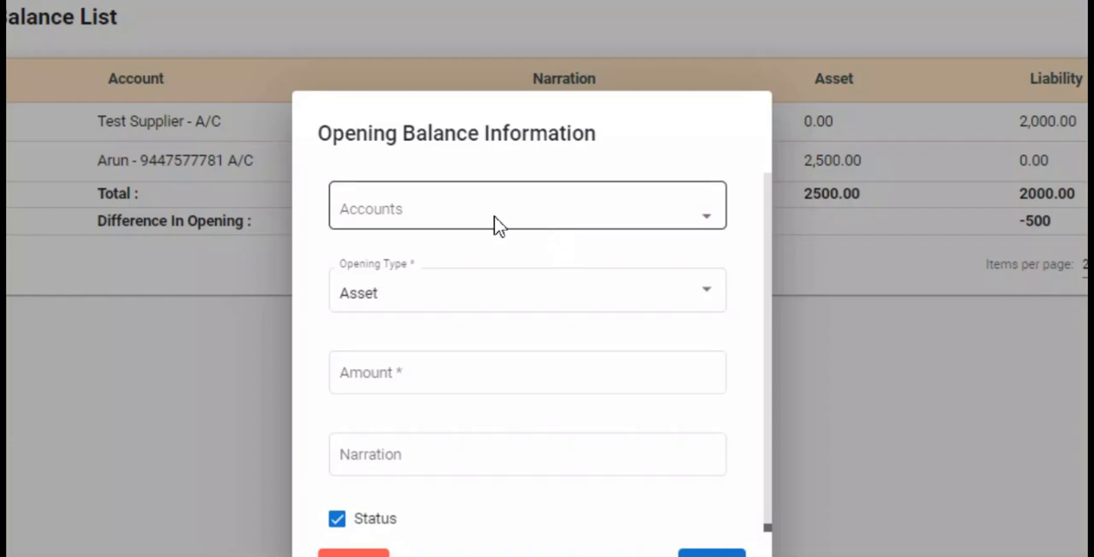
left_click(498, 225)
left_click(412, 275)
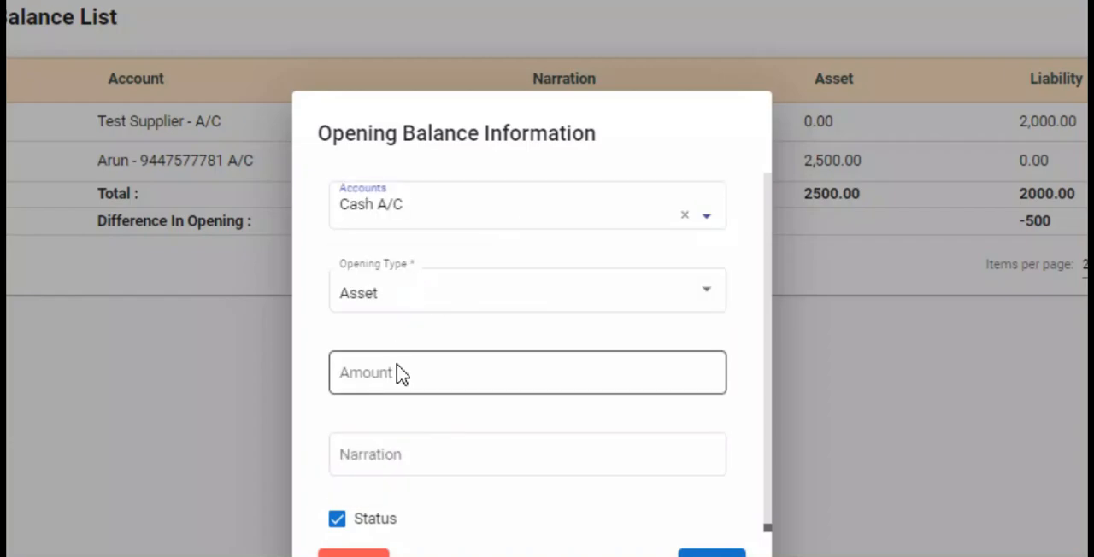
left_click(440, 380)
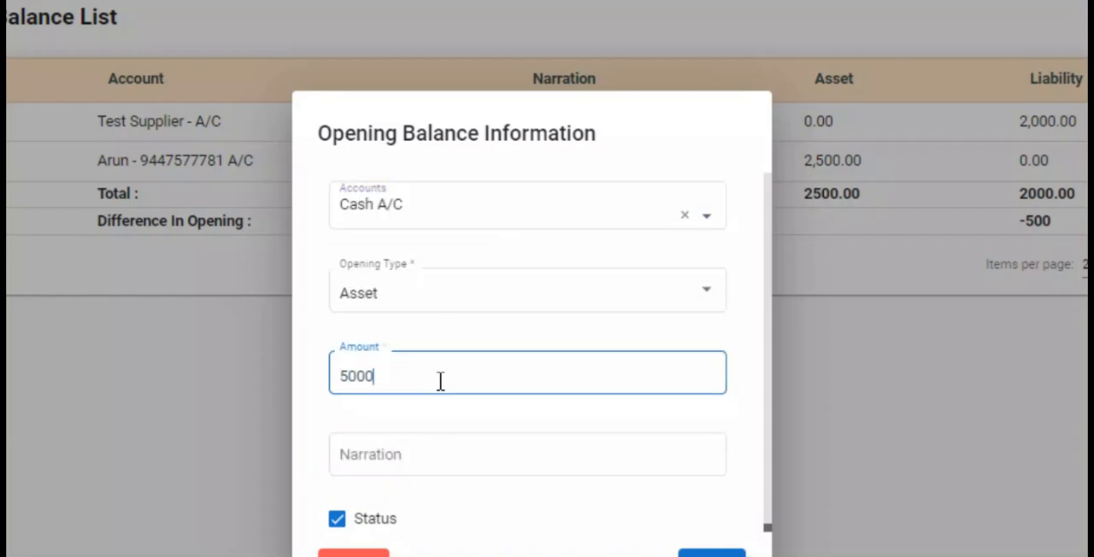
left_click(712, 553)
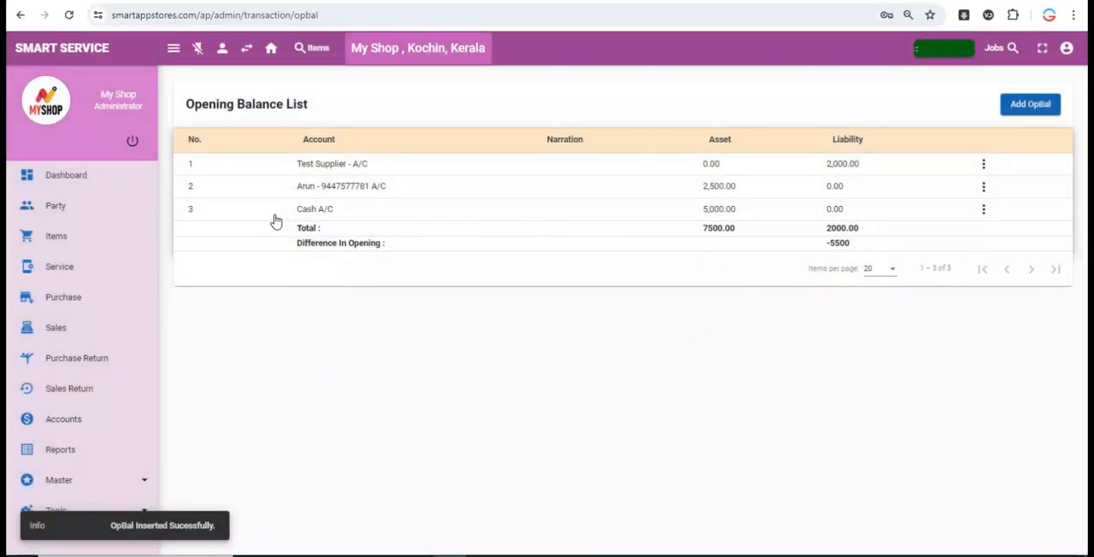
- Check the cash book's opening balance in the accounts transactions, including for the date range 01/05/2024 to 18/05/2024
left_click(60, 423)
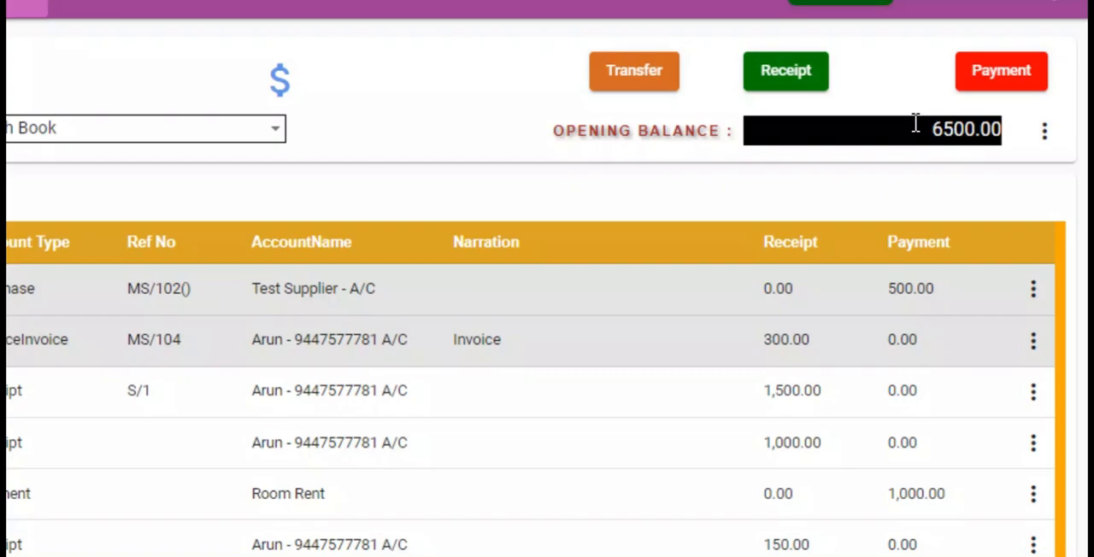
double_click(970, 135)
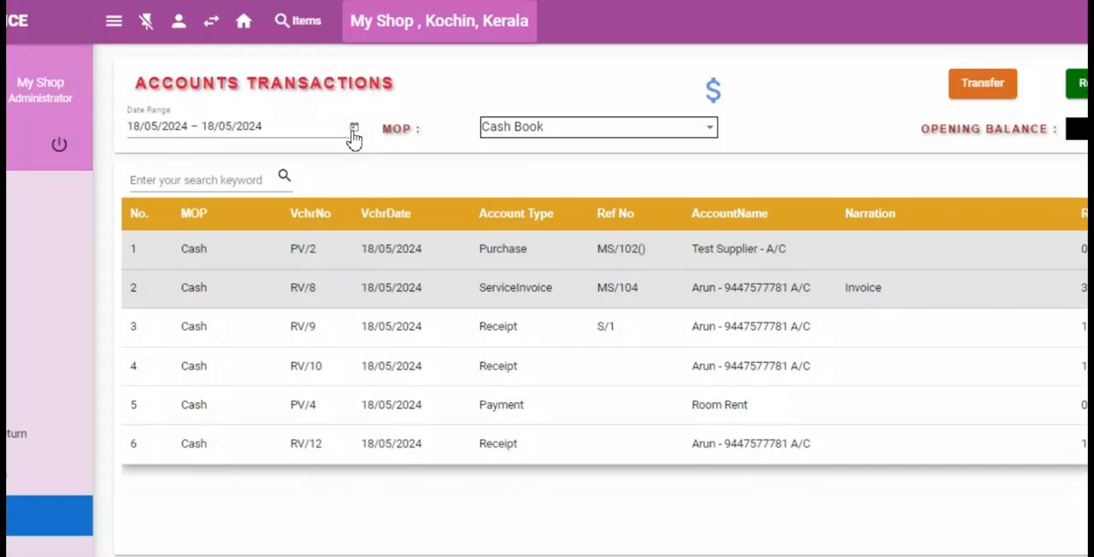
left_click(354, 129)
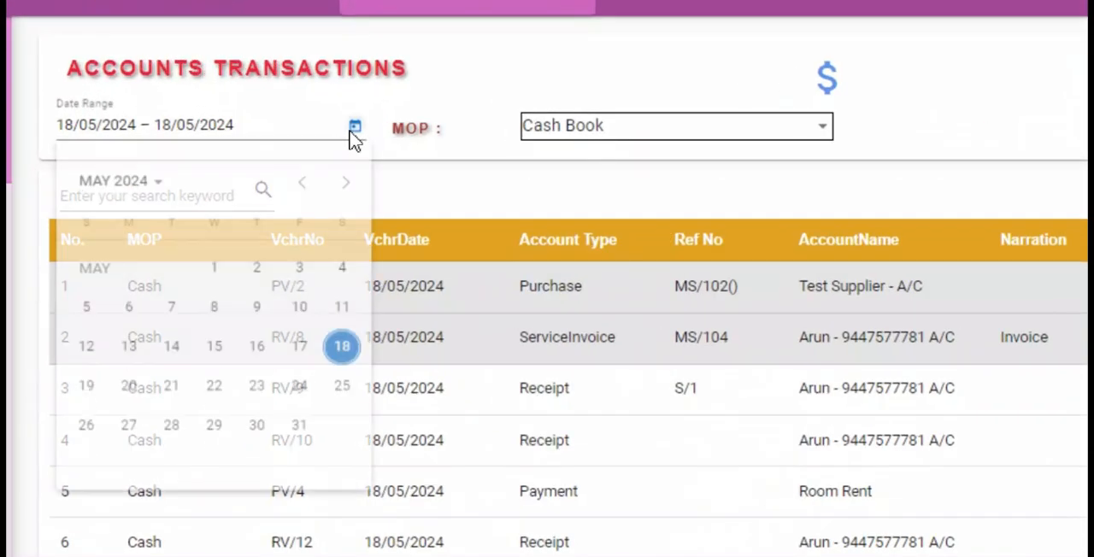
left_click(266, 282)
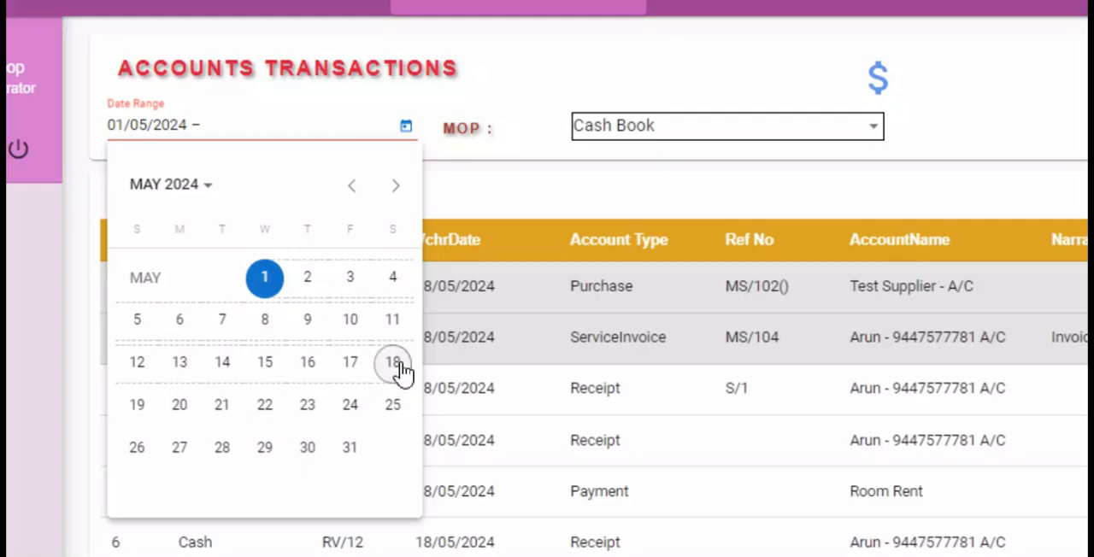
left_click(396, 367)
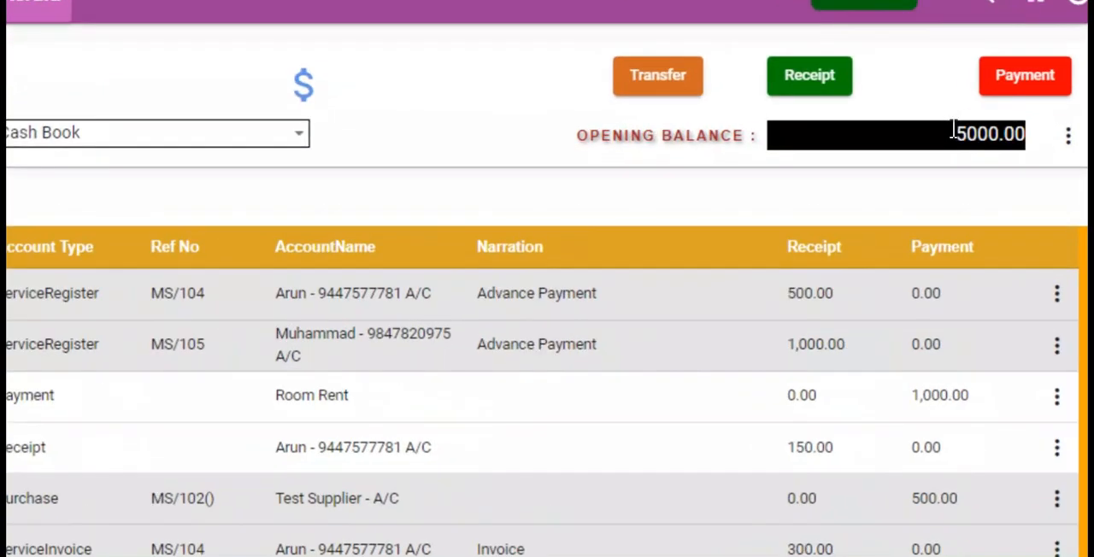
double_click(1004, 134)
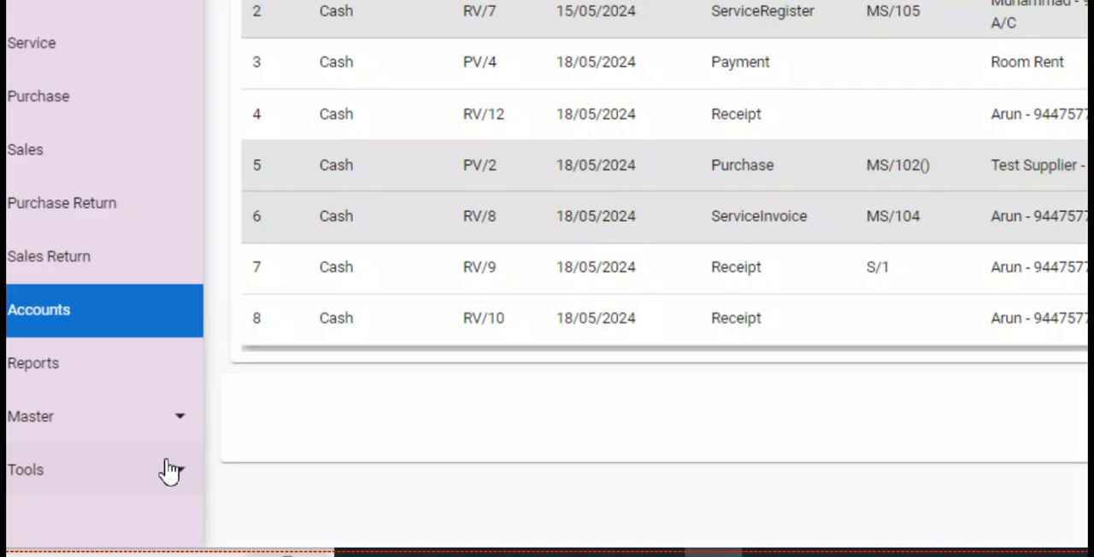
- Start another opening balance entry, choose SBI A/C as its account, and close the entry without saving
left_click(139, 510)
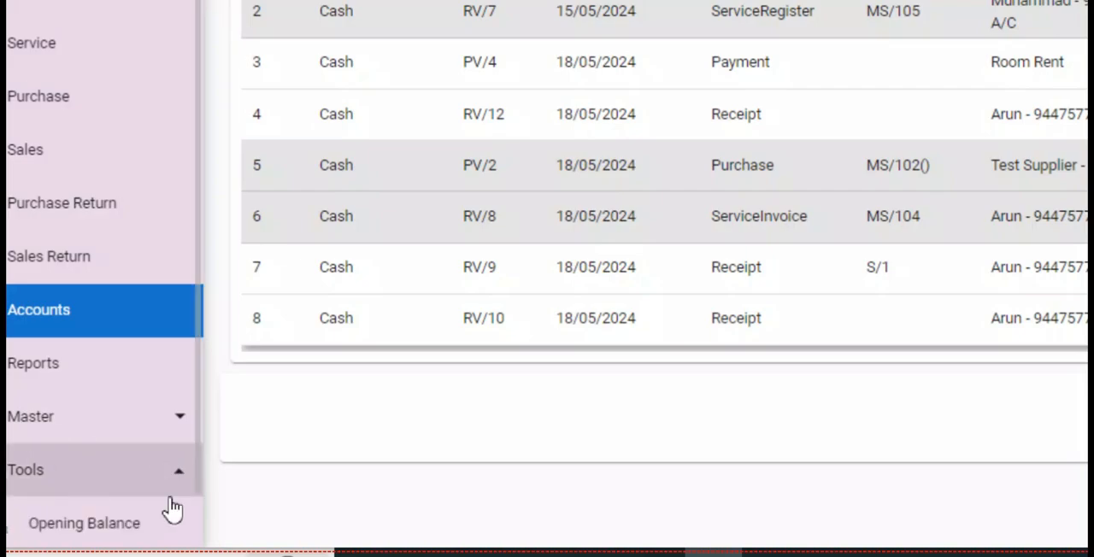
scroll(196, 503, "down", 1)
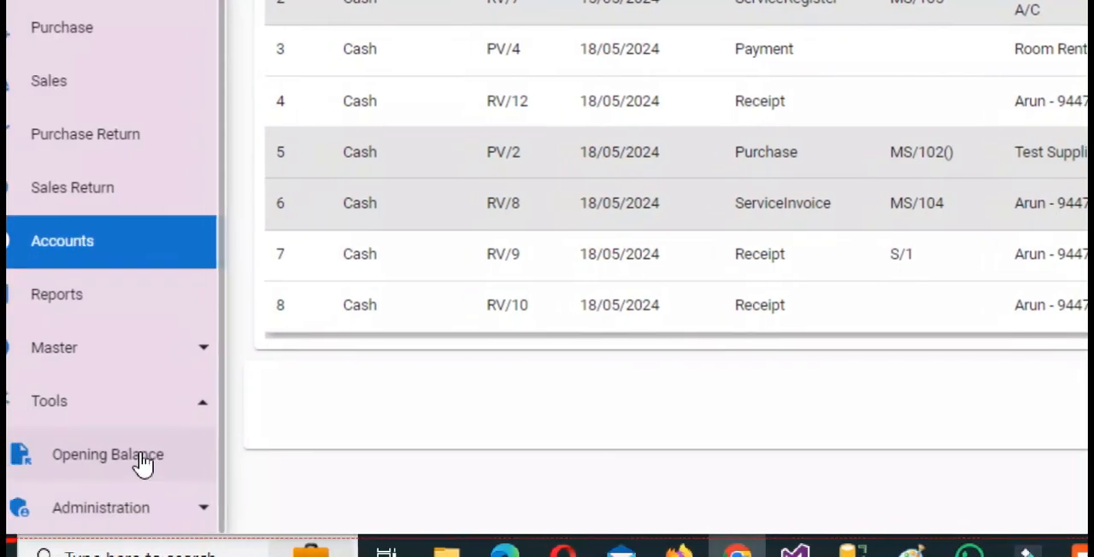
left_click(111, 463)
left_click(175, 454)
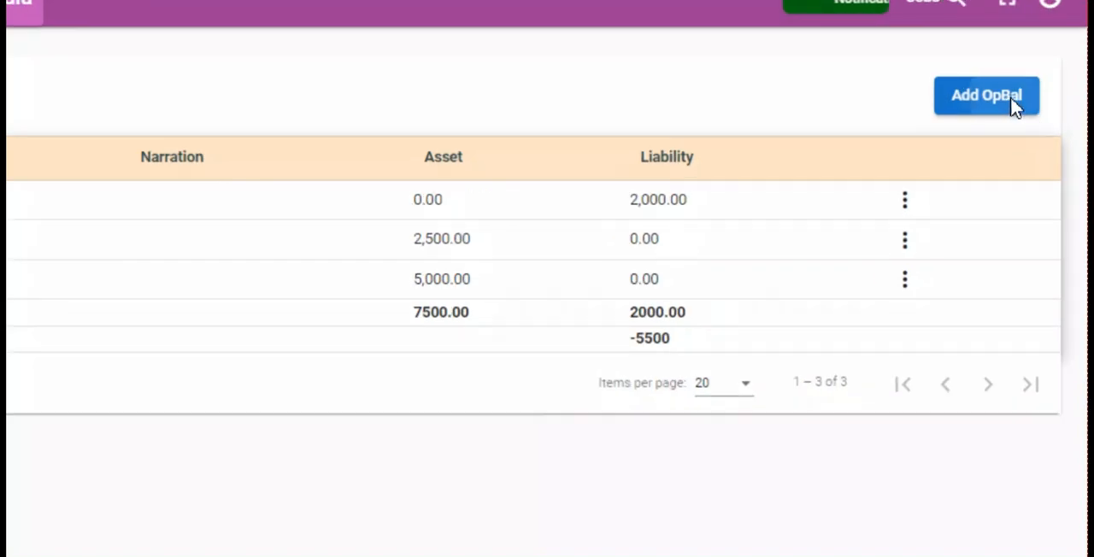
left_click(1043, 107)
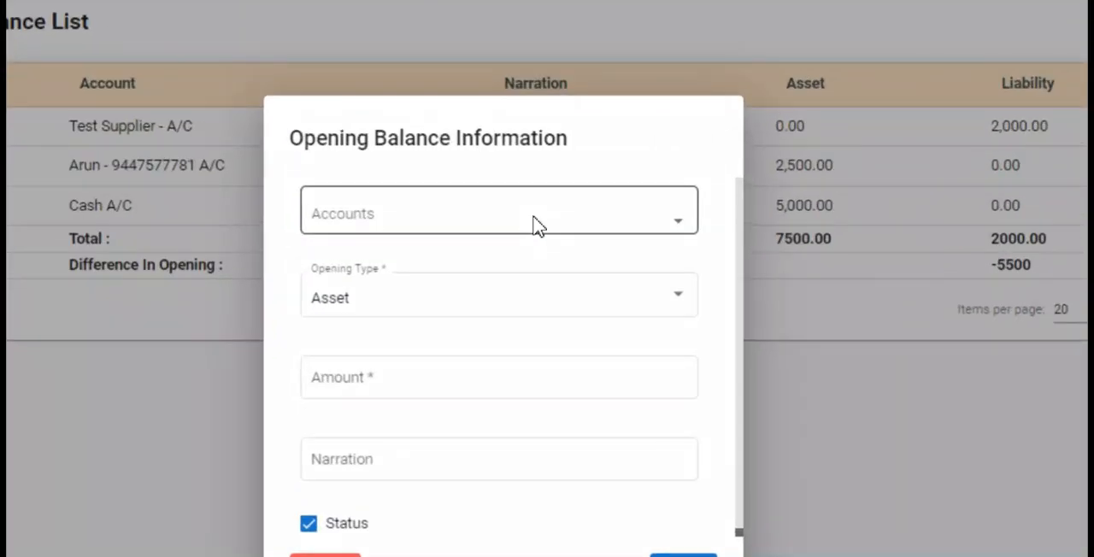
left_click(562, 220)
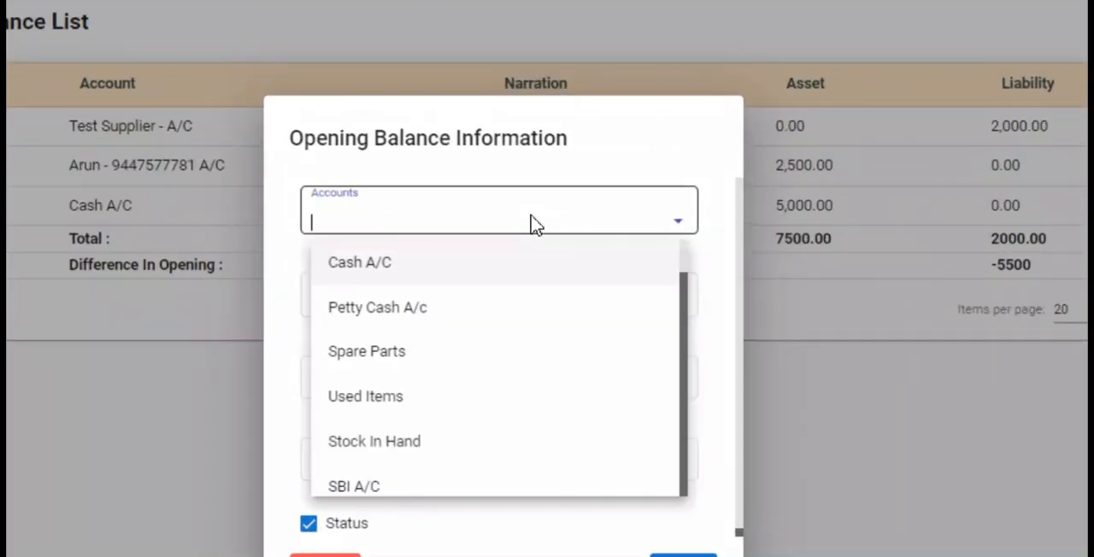
type("Sbi")
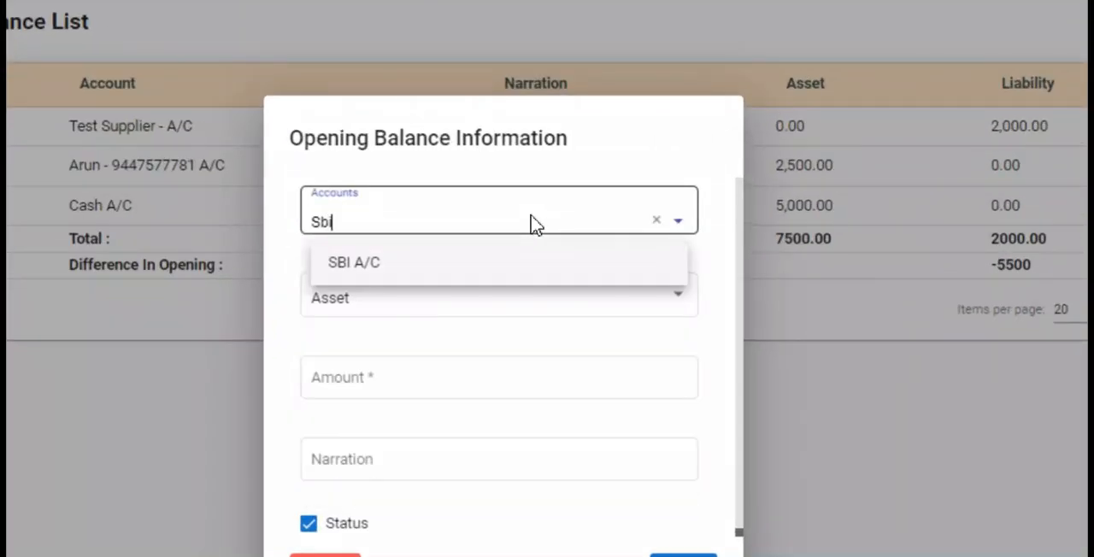
left_click(424, 265)
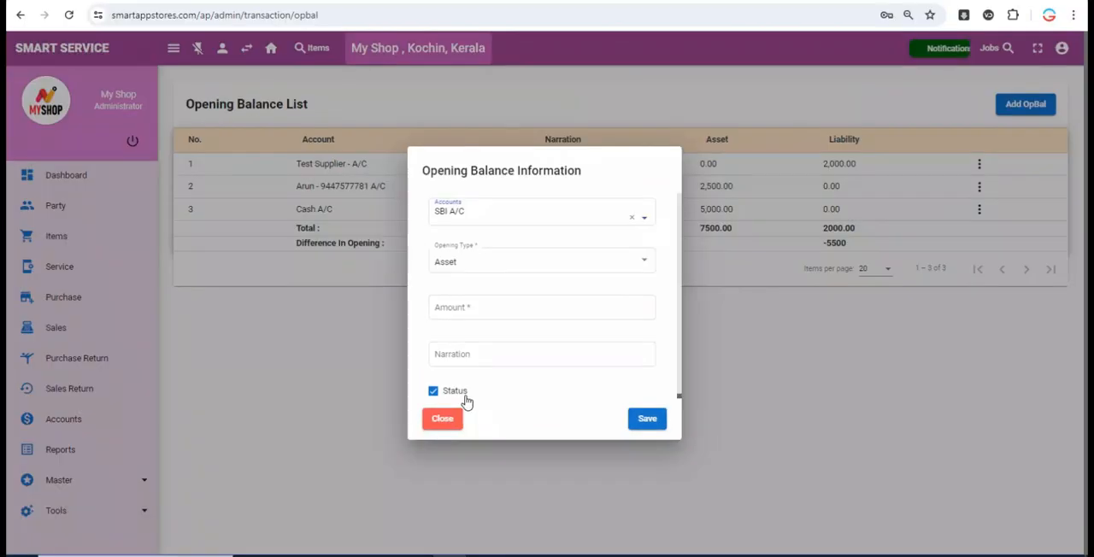
left_click(325, 555)
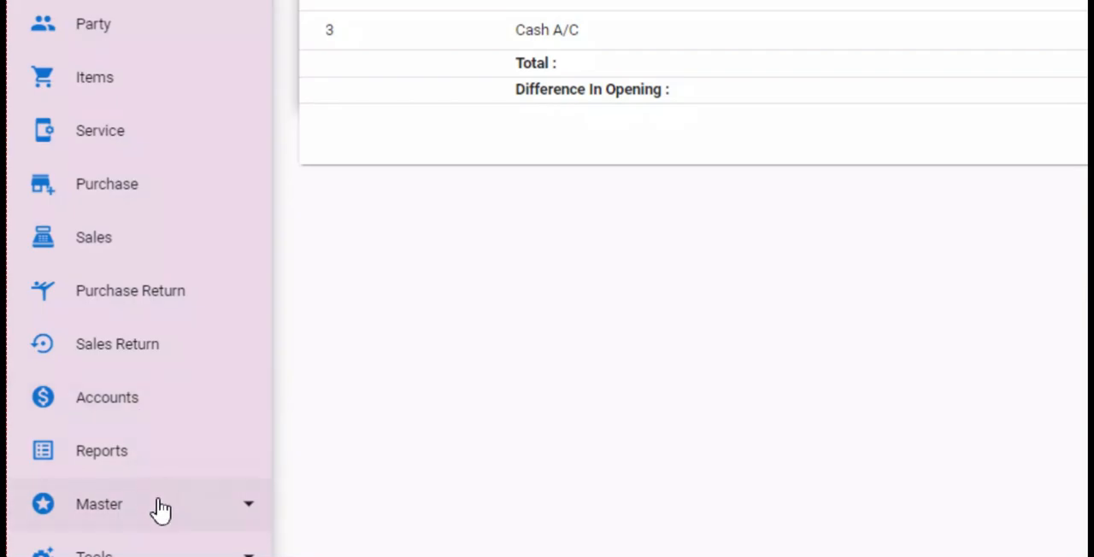
- Open the Chart of Accounts and expand Asset, Current Asset and Bank Accounts to examine the bank account heads
left_click(161, 509)
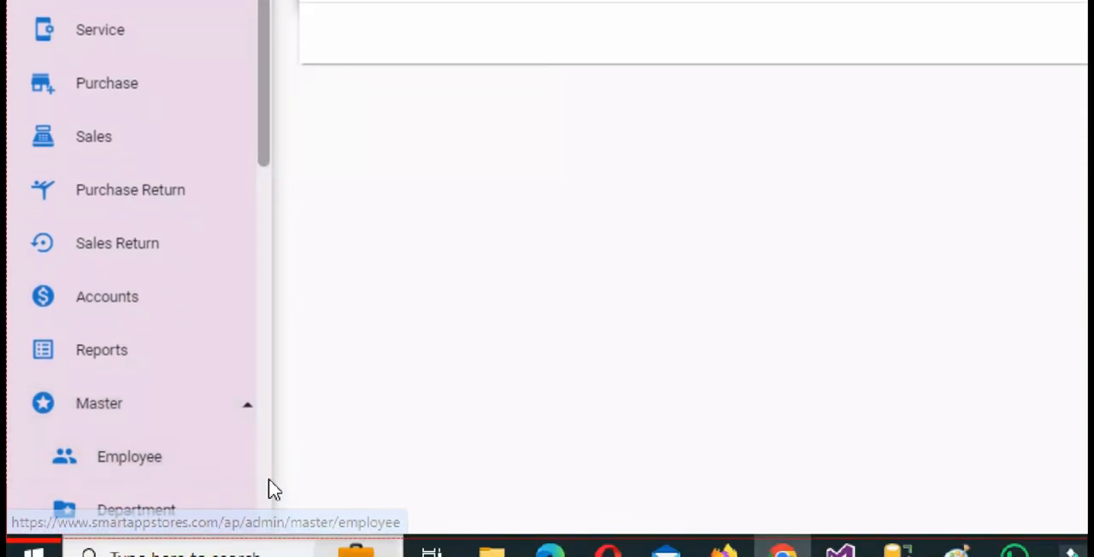
scroll(244, 469, "down", 5)
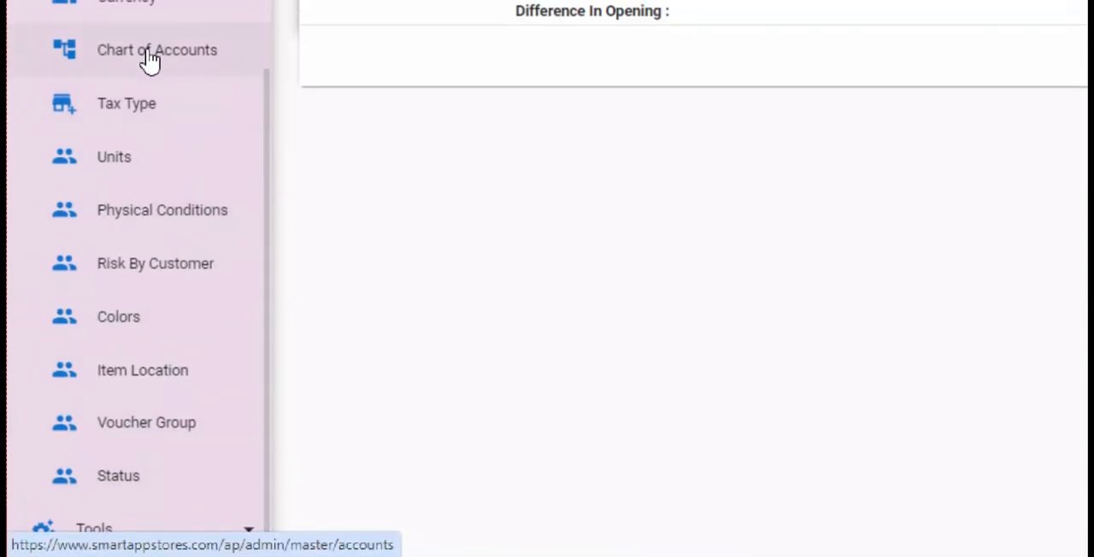
left_click(149, 60)
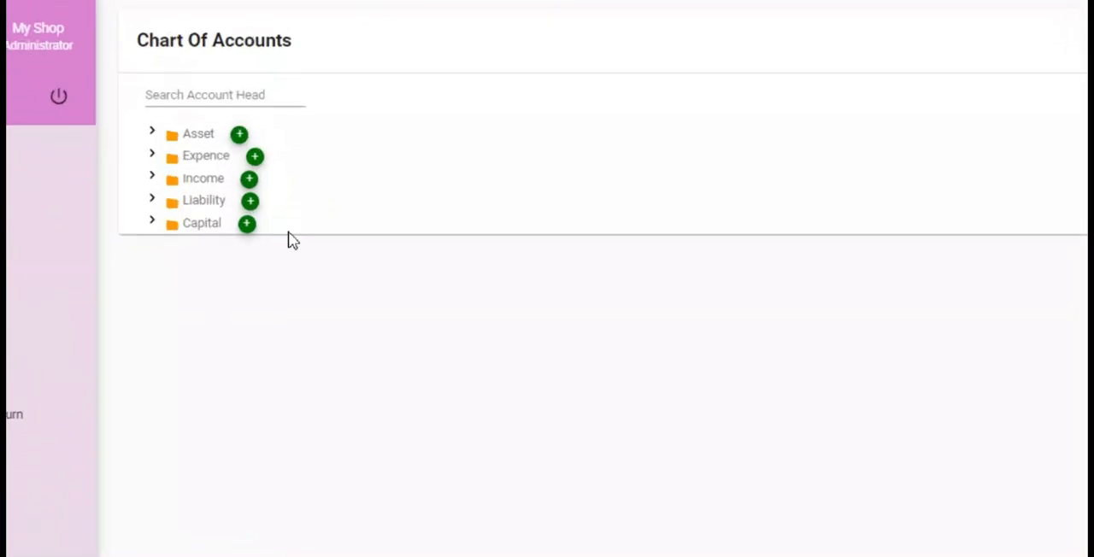
left_click(152, 131)
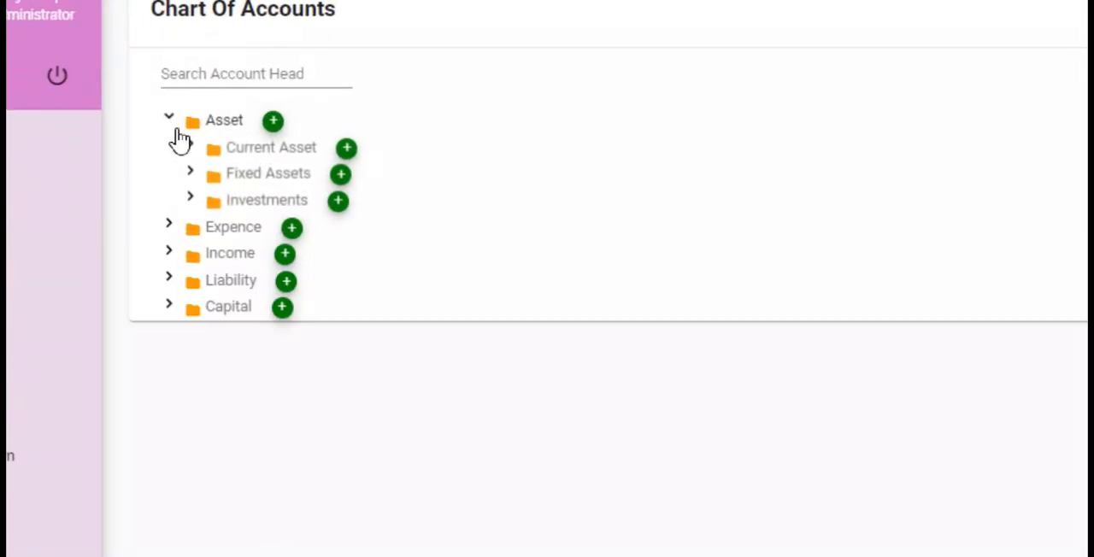
left_click(192, 147)
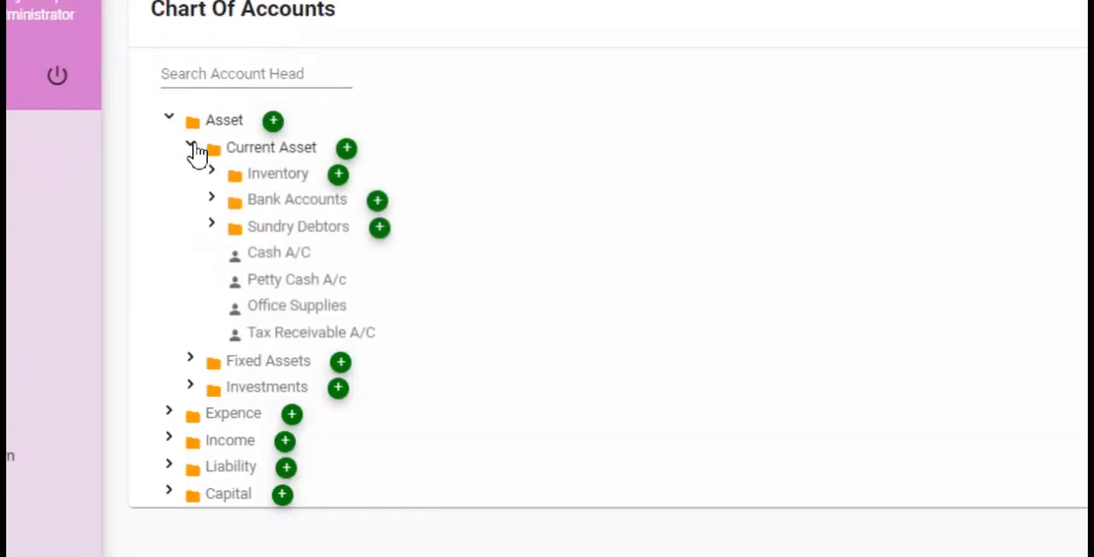
left_click(211, 199)
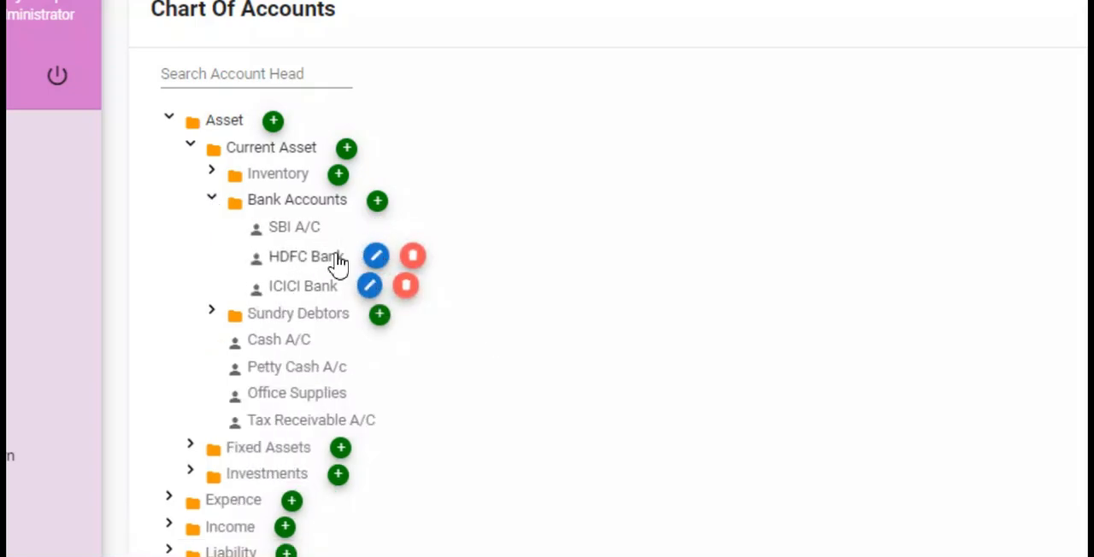
- Examine the new account form under Bank Accounts, close it without saving, and collapse the Asset group
left_click(378, 204)
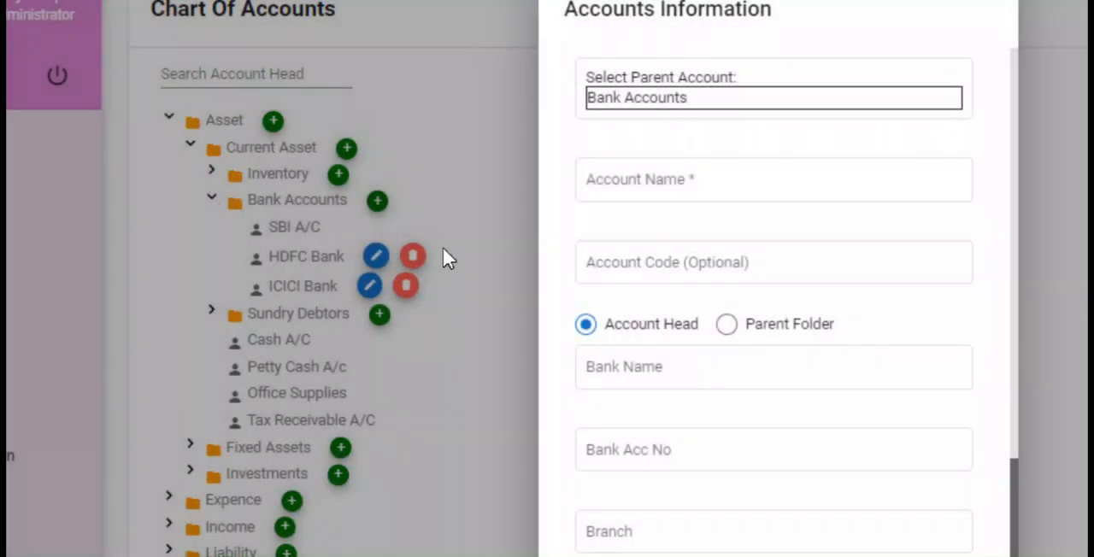
left_click(768, 178)
scroll(672, 513, "down", 2)
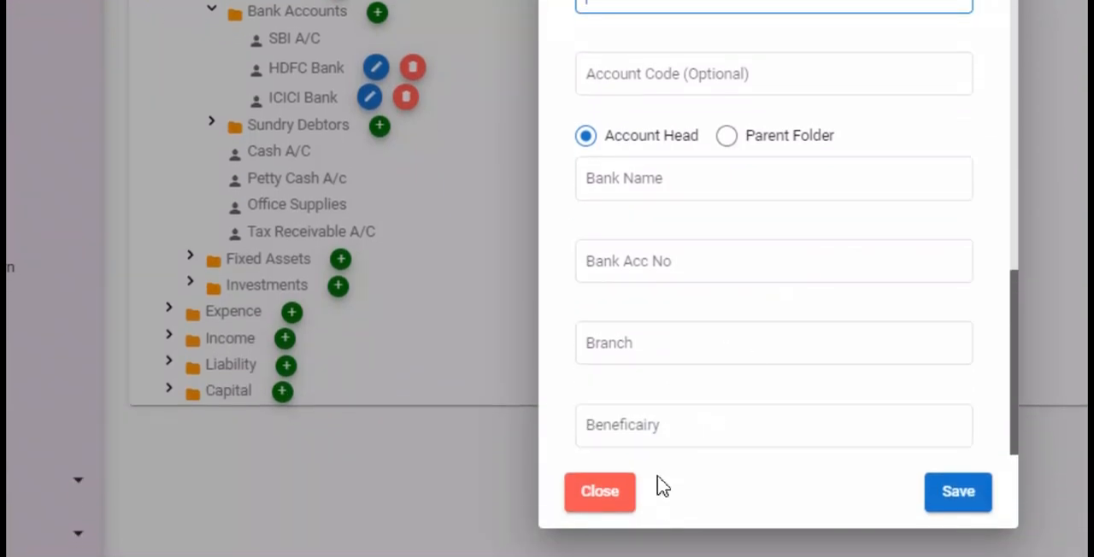
left_click(624, 497)
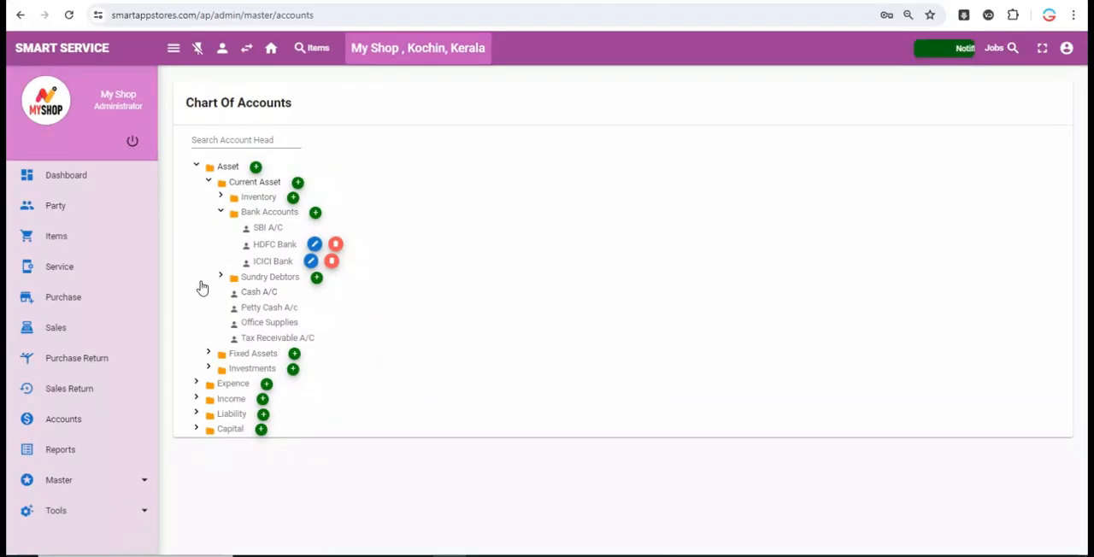
left_click(199, 168)
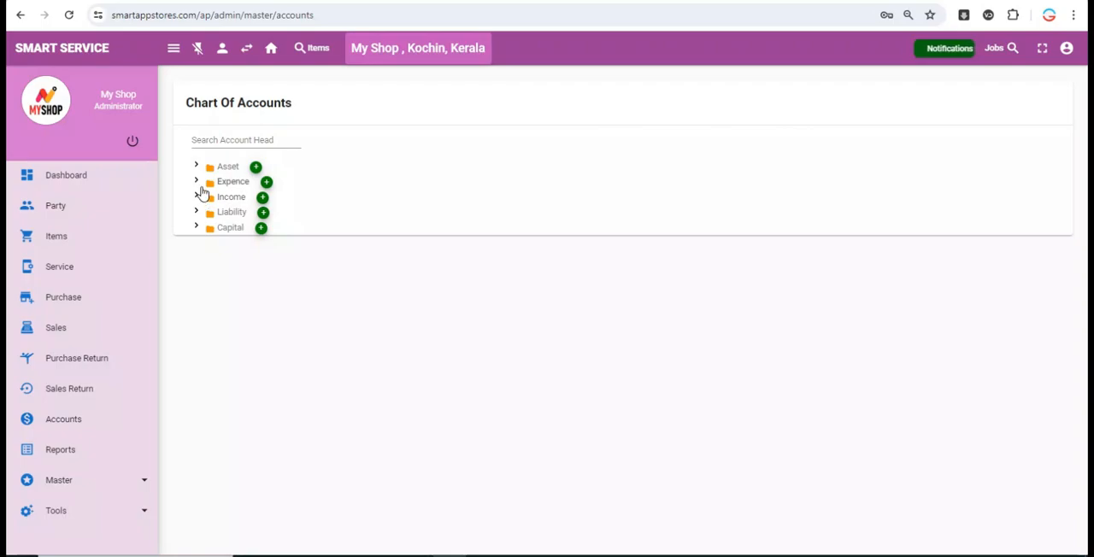
- Expand Expence and Indirect Expenses in the Chart of Accounts, examine the new account form under Indirect Expenses, and close it without saving
left_click(199, 183)
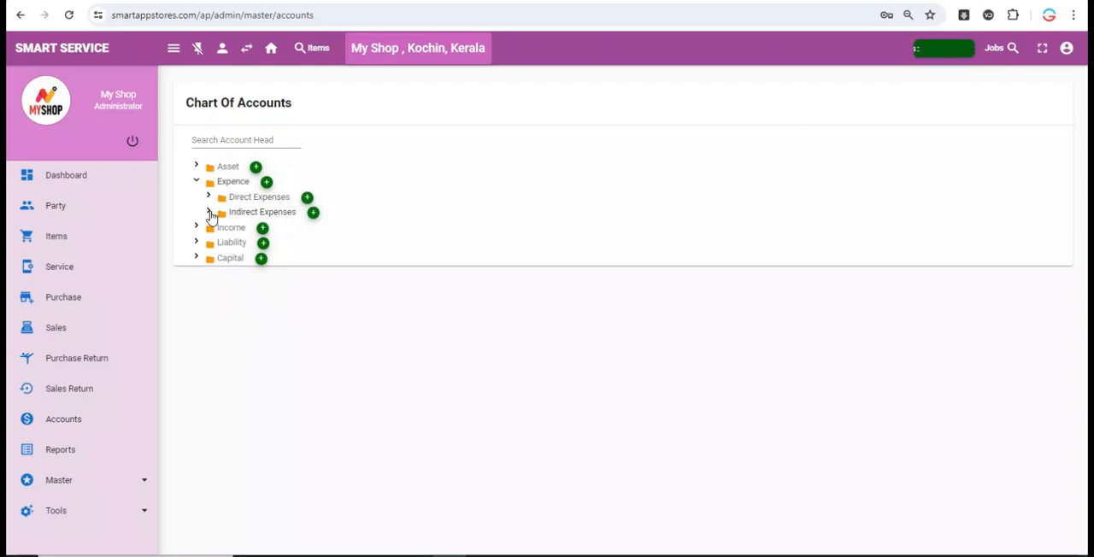
left_click(208, 213)
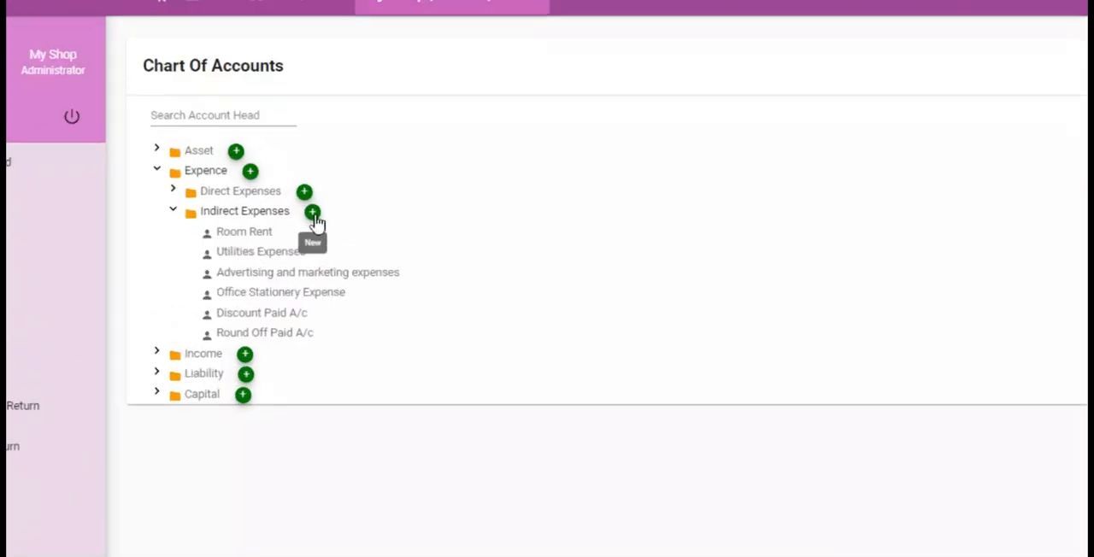
left_click(314, 213)
left_click(757, 343)
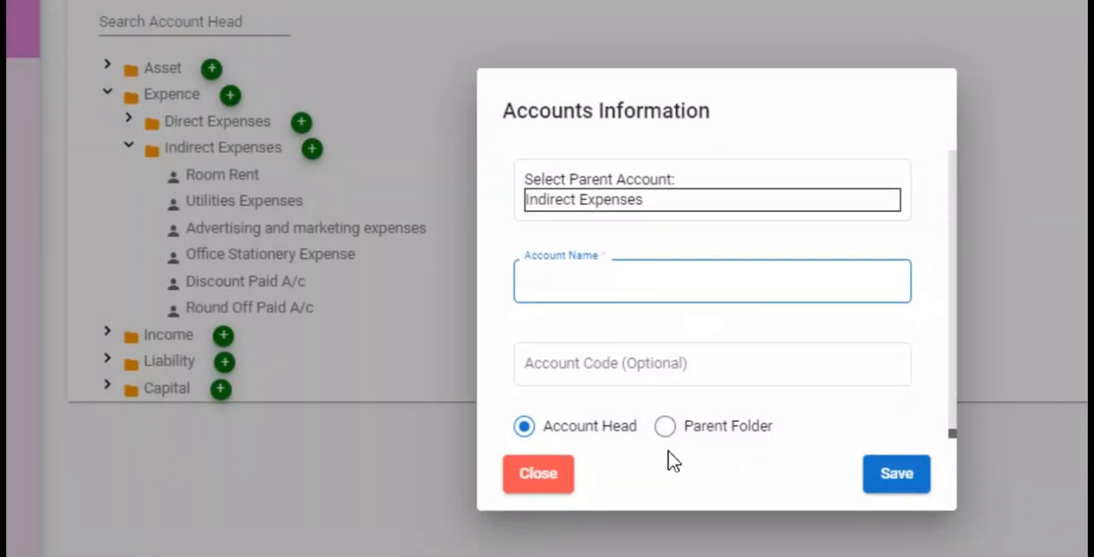
left_click(545, 475)
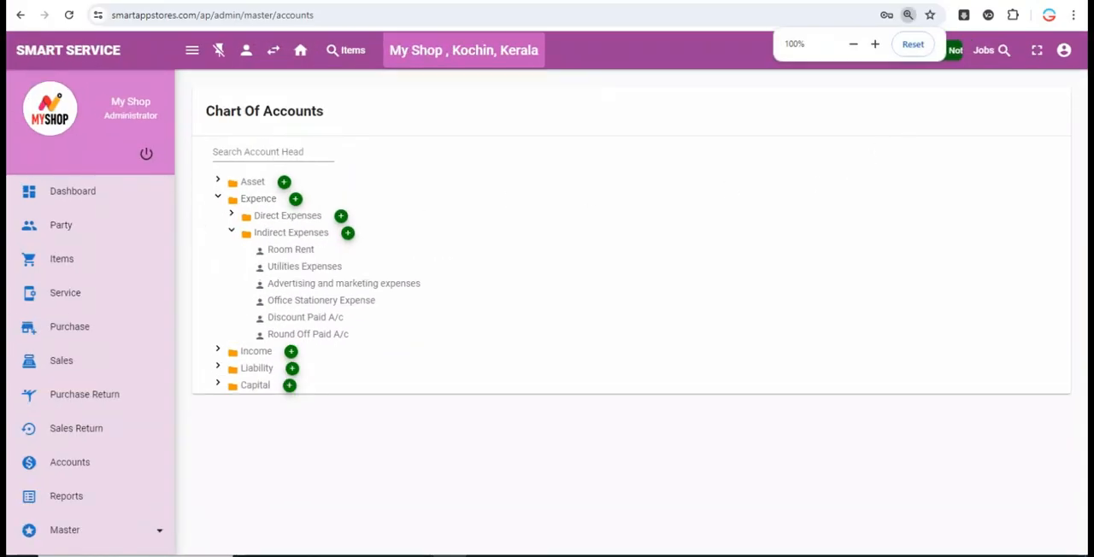
- Open the application settings and examine the Service invoice settings and the Inventory settings for items, purchase and sales
left_click(1064, 50)
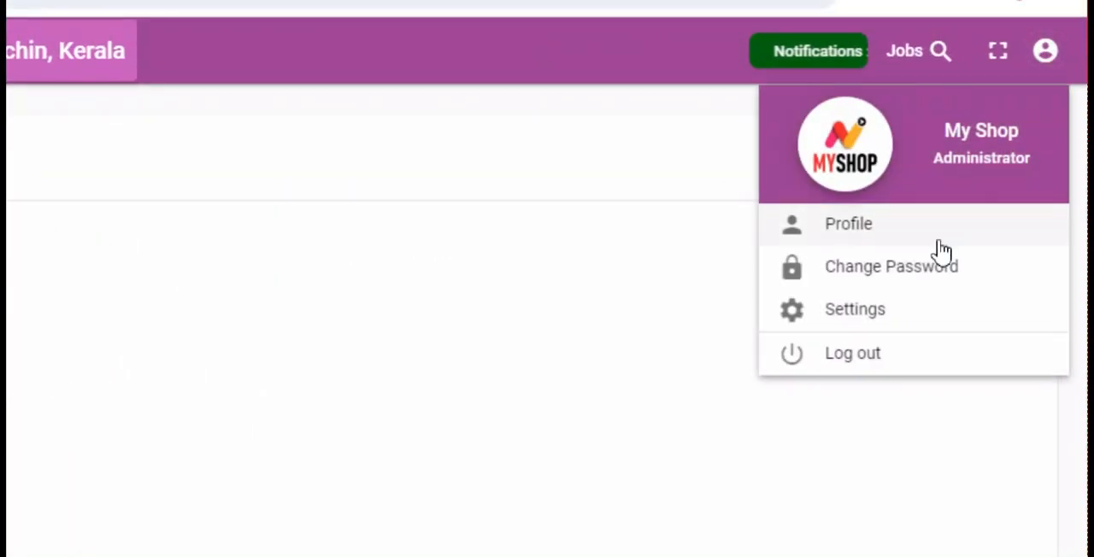
left_click(919, 310)
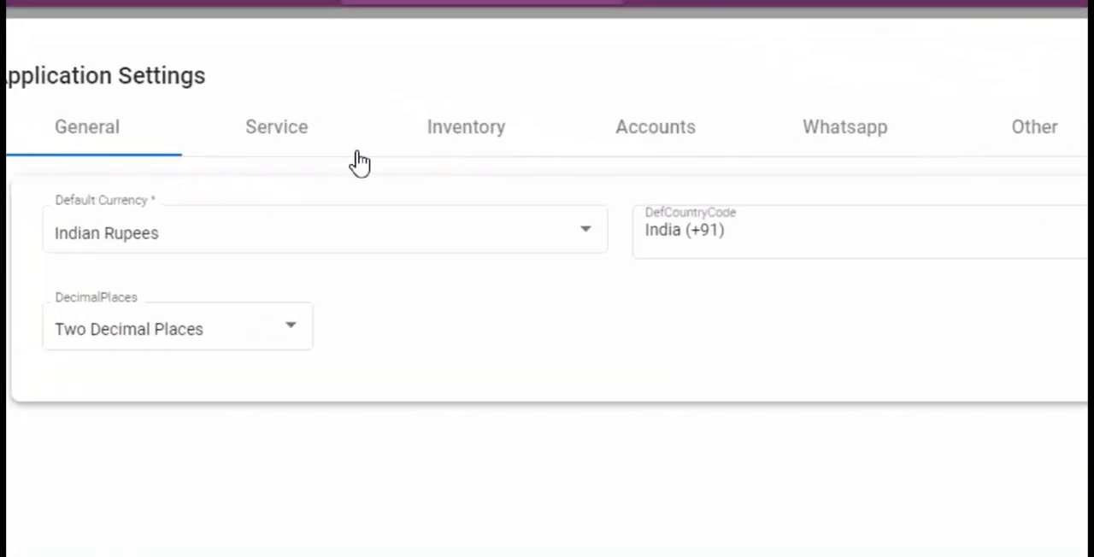
left_click(280, 149)
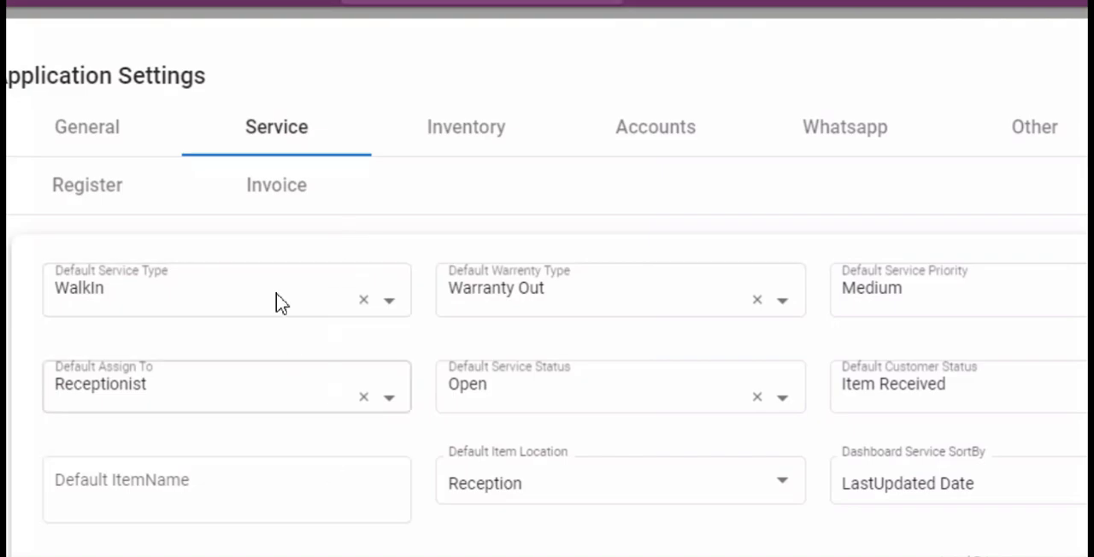
left_click(263, 188)
left_click(506, 130)
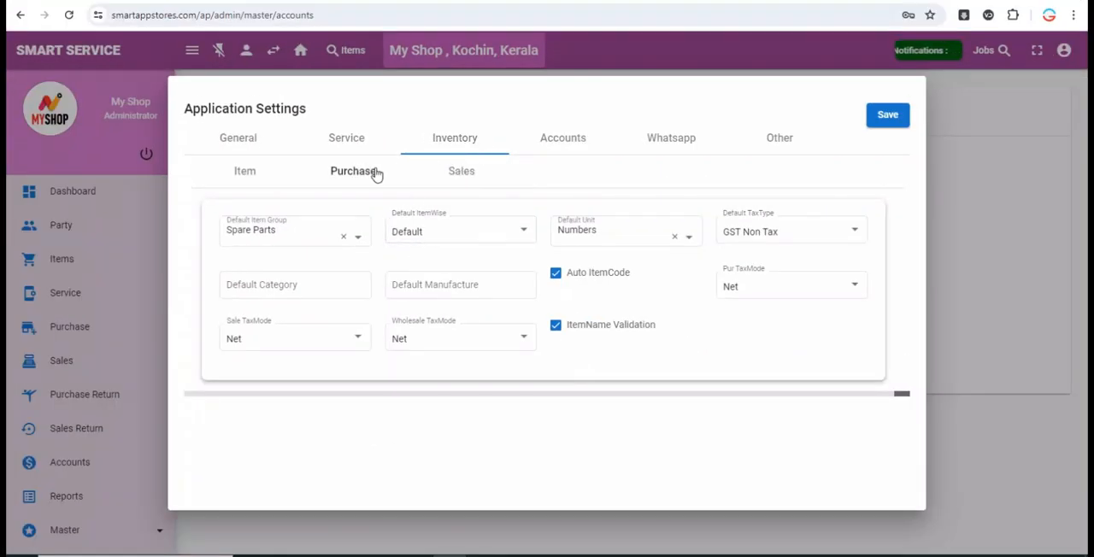
left_click(376, 172)
left_click(470, 176)
- Examine the default payment methods in the Accounts settings, including the accounts linked to Google Pay and Card Payment
left_click(570, 146)
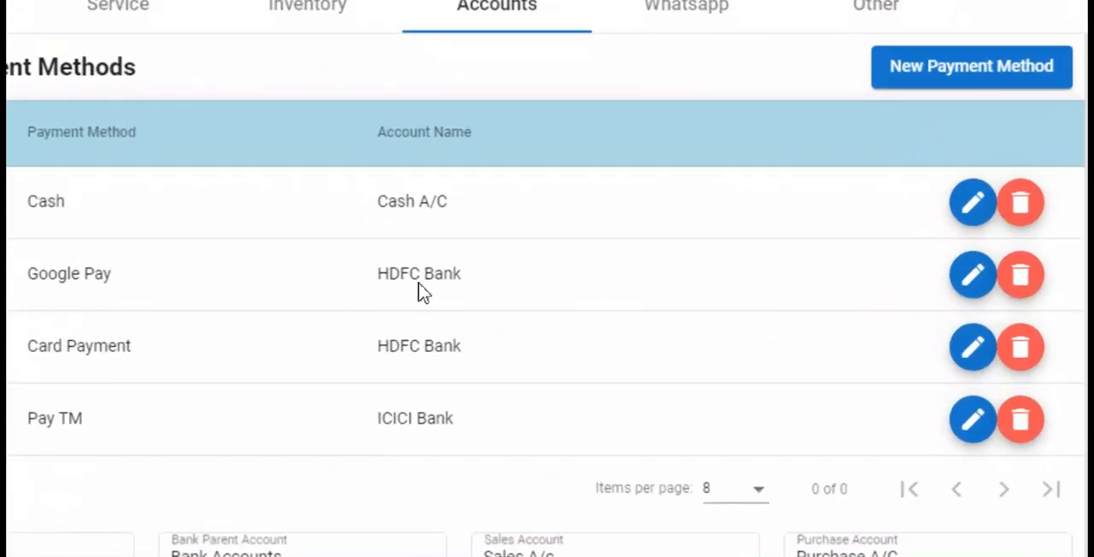
left_click_drag(308, 271, 377, 267)
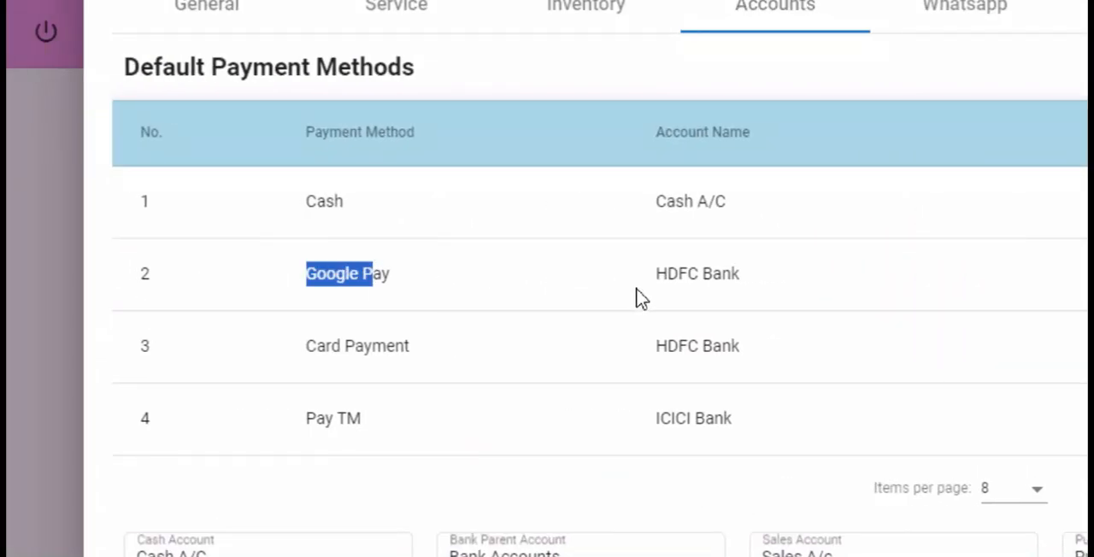
triple_click(691, 273)
left_click_drag(295, 356, 389, 354)
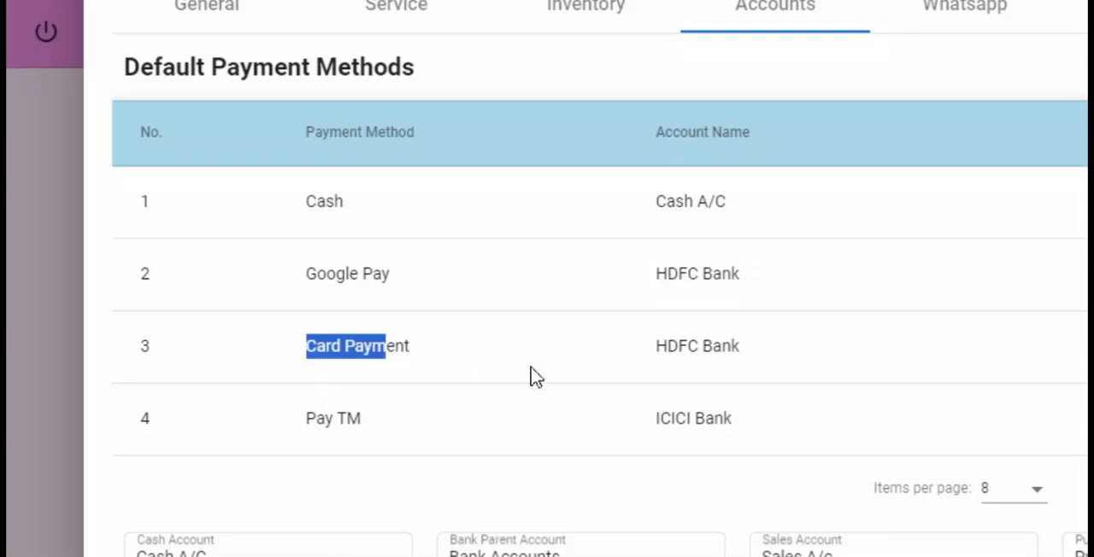
left_click_drag(697, 371, 766, 370)
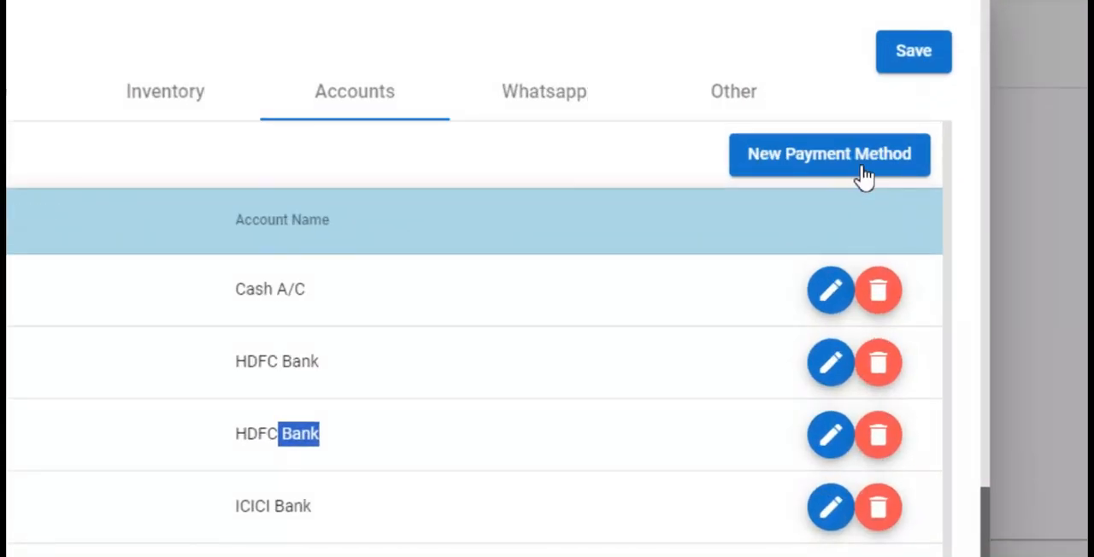
- Start a new payment method, choose HDFC Bank as its account, and close the form without saving
left_click(851, 176)
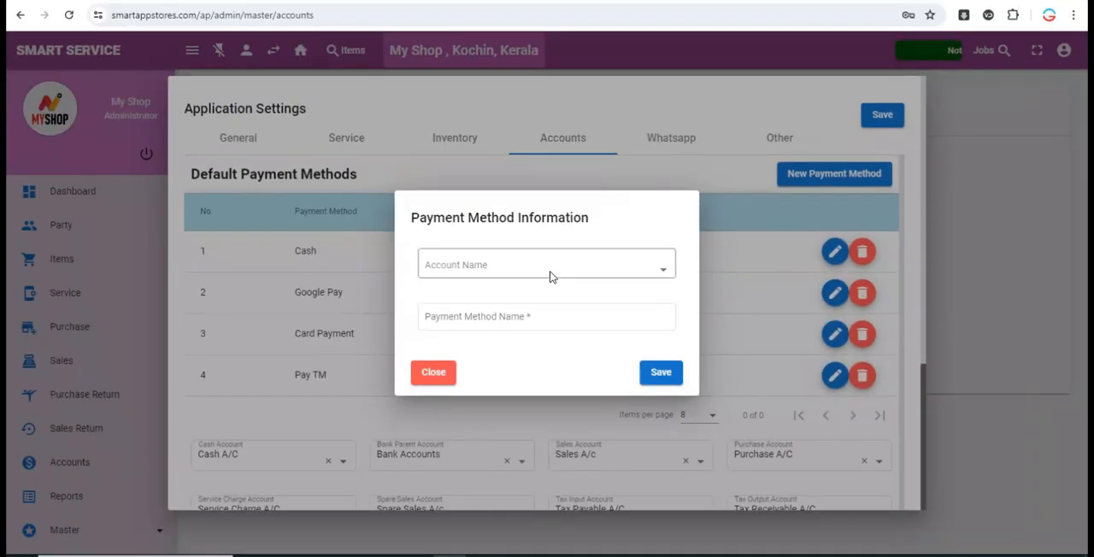
left_click(551, 272)
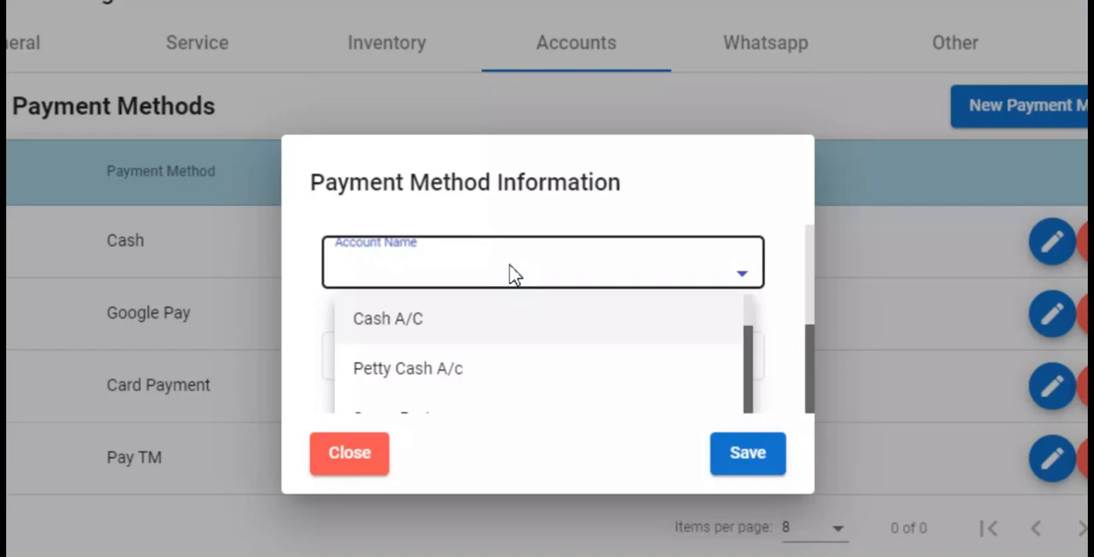
type("ix")
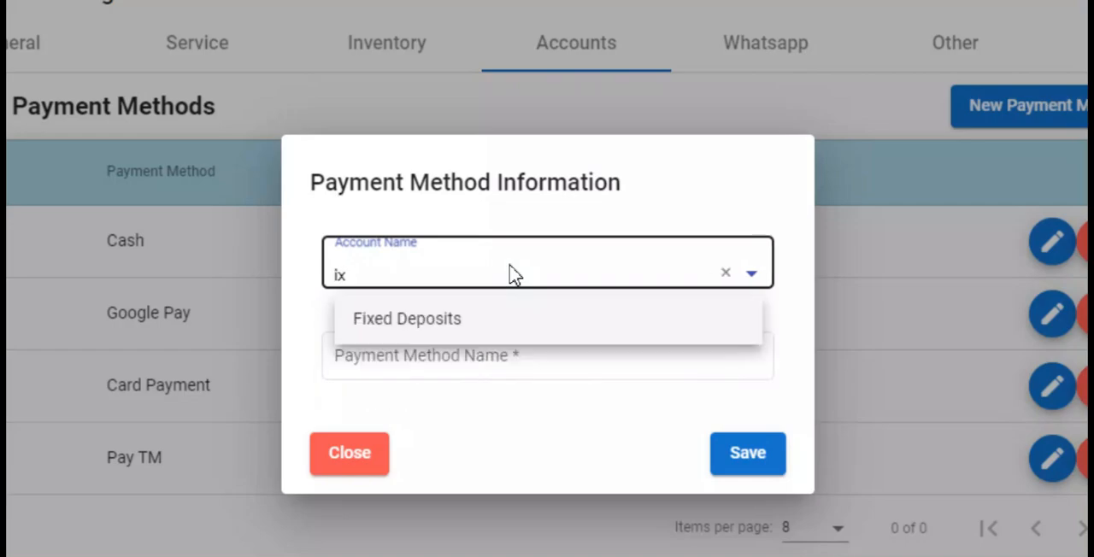
key("BackSpace")
key("BackSpace")
type("hd")
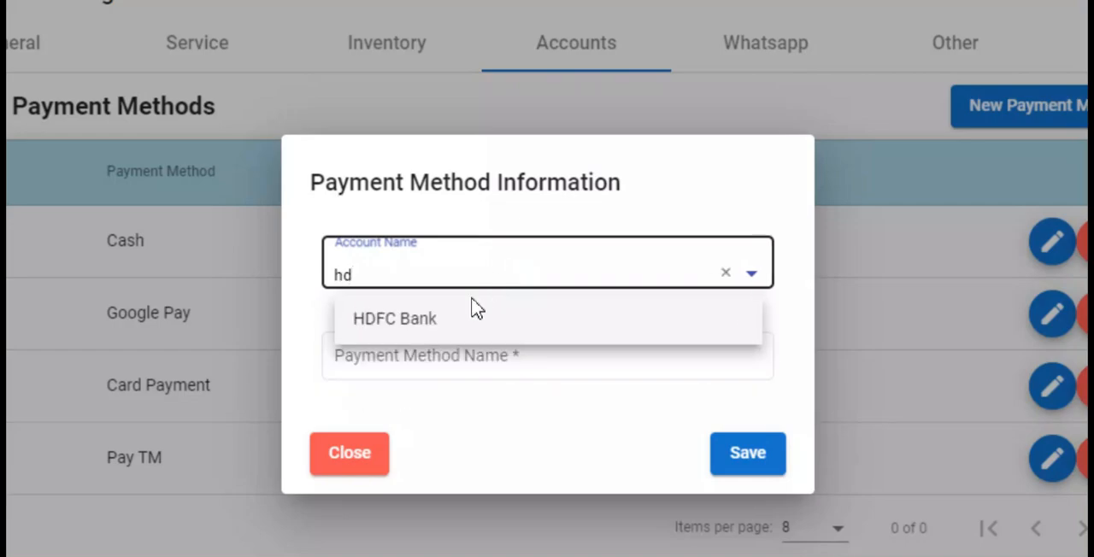
left_click(471, 313)
left_click(496, 359)
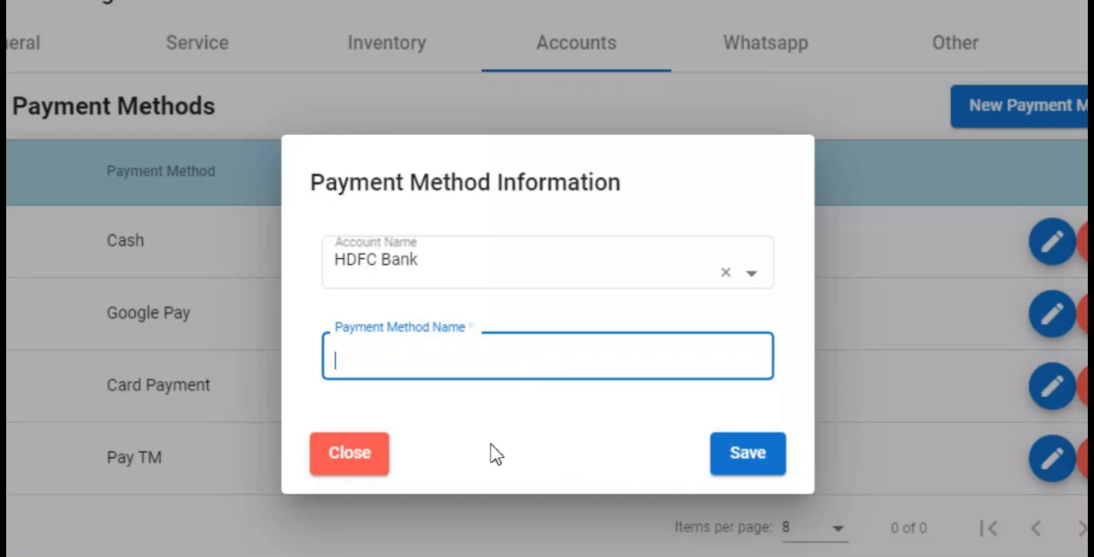
left_click(349, 453)
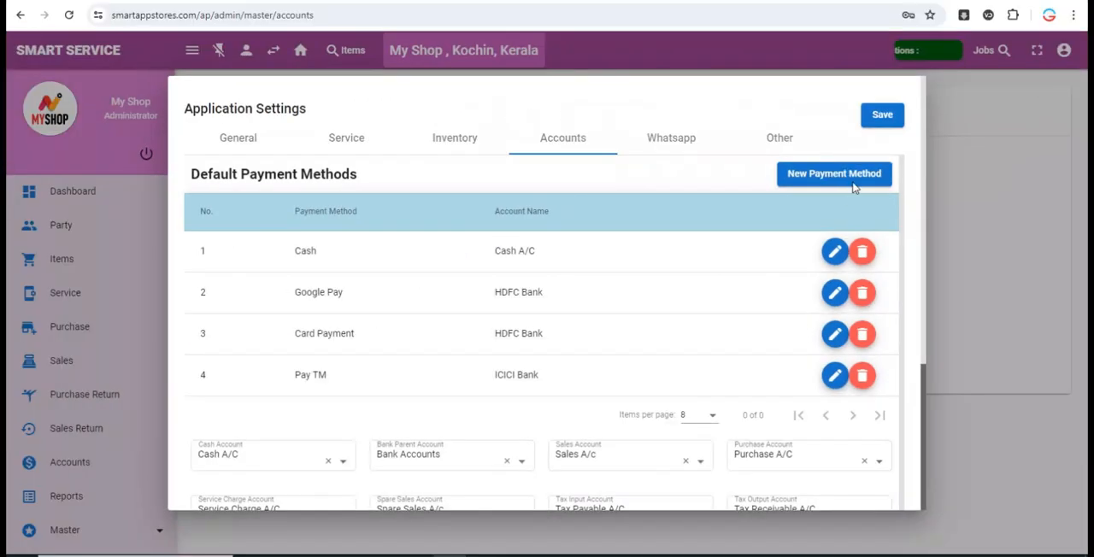
- Leave the application settings and add an Asset opening balance of 10000 for HDFC Bank
left_click(971, 144)
scroll(128, 512, "down", 2)
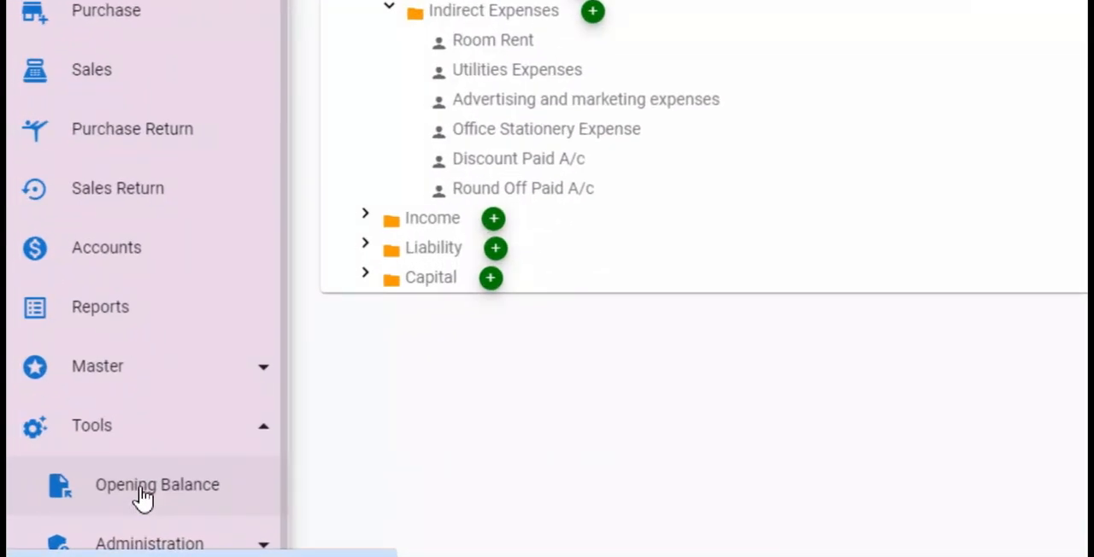
left_click(92, 507)
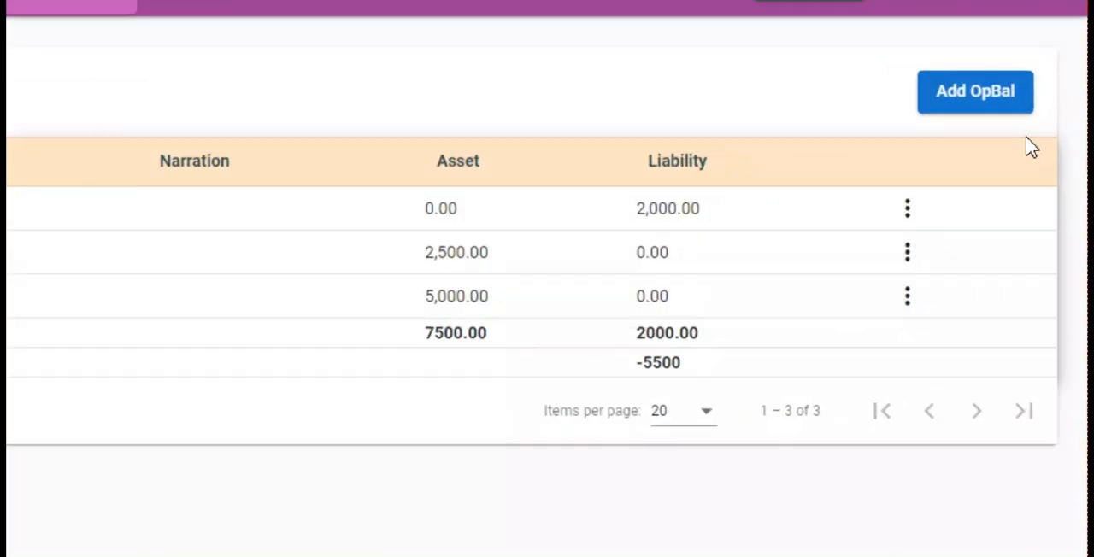
left_click(975, 92)
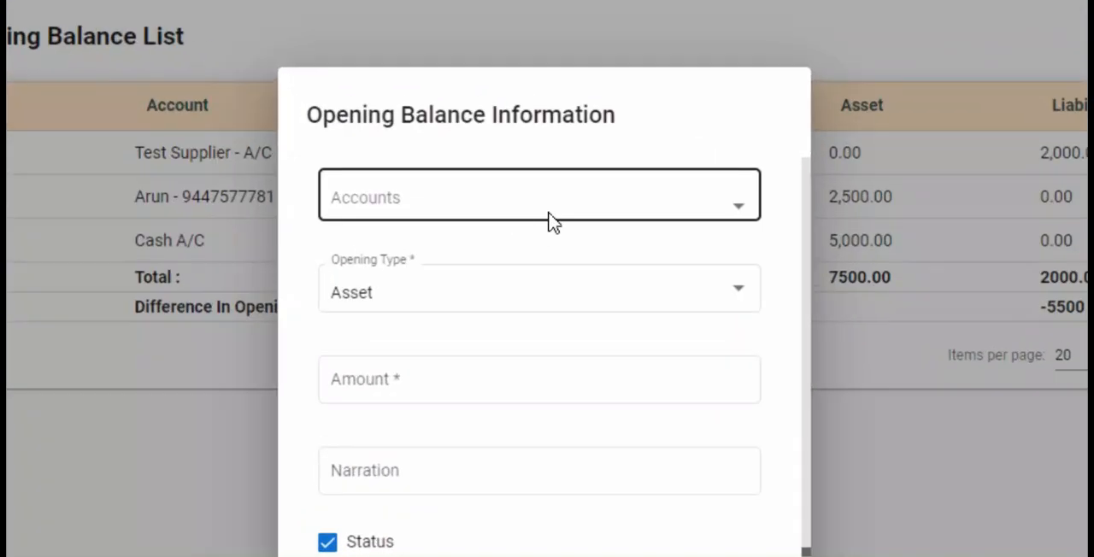
left_click(149, 276)
type("HDF")
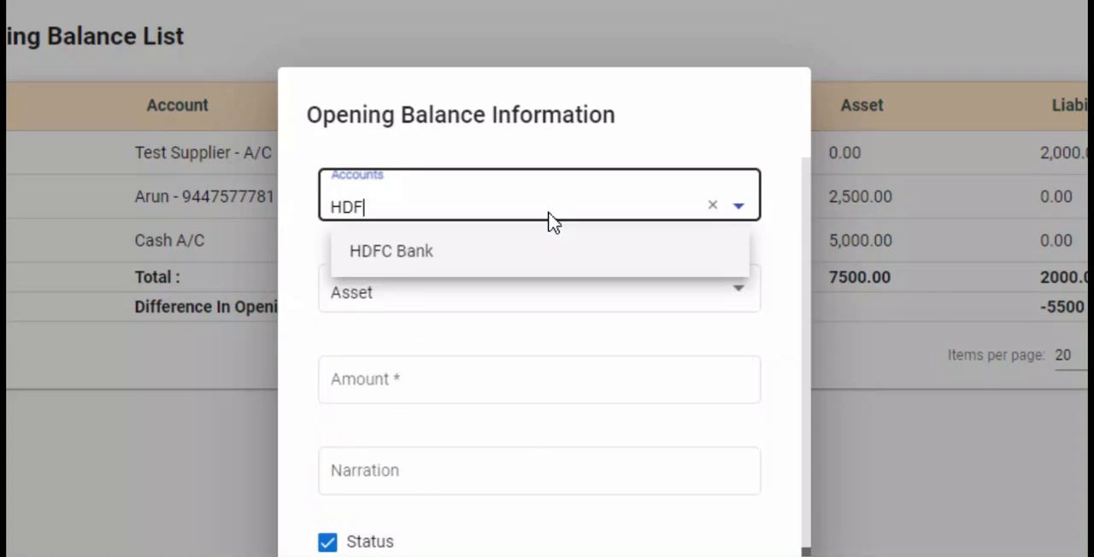
left_click(513, 249)
left_click(430, 394)
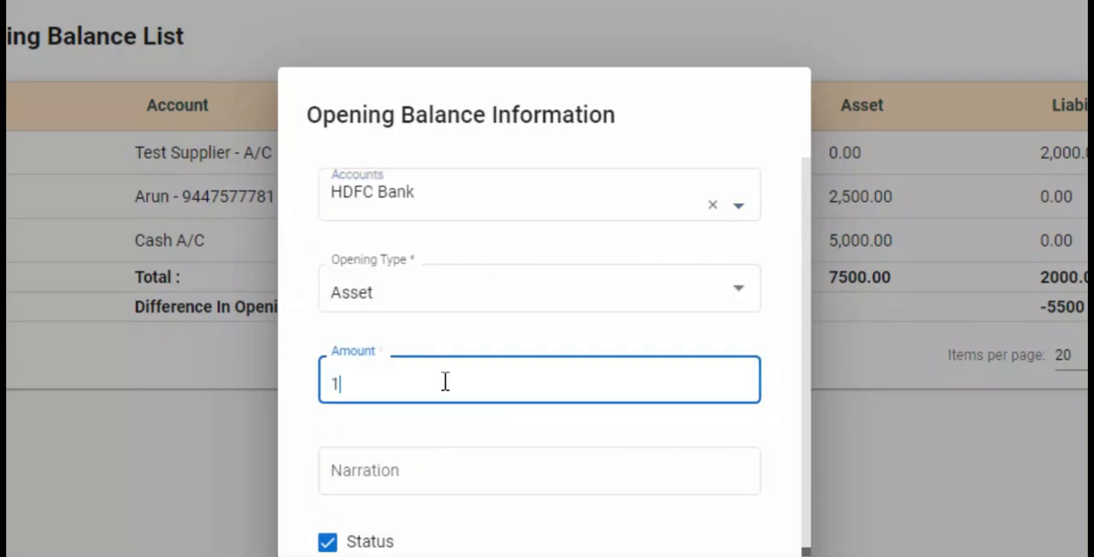
left_click(748, 494)
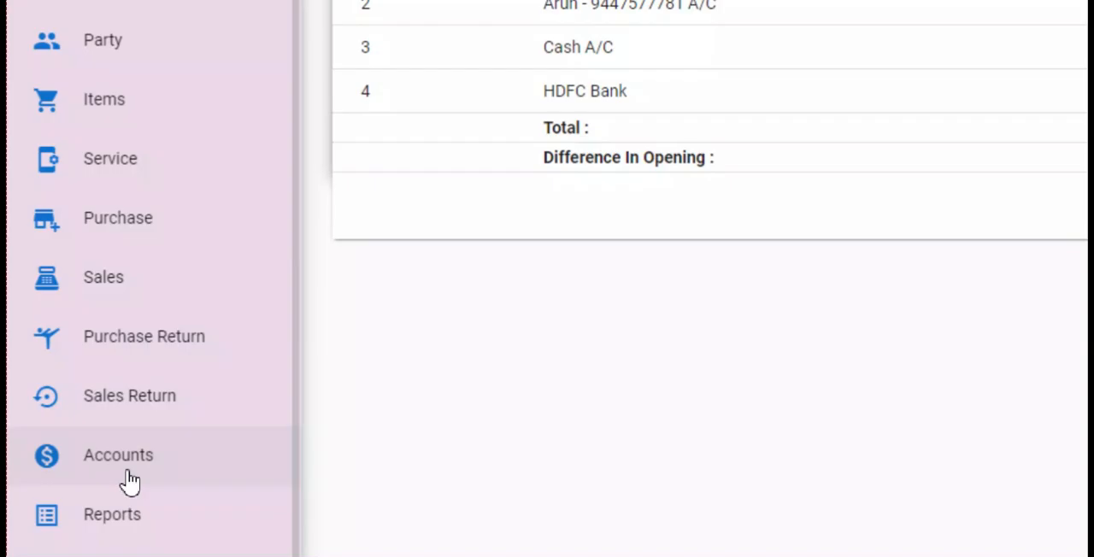
- Check the opening and closing balances of Google Pay (HDFC Bank) in the accounts transactions for 18/05/2024, with the ledger option enabled
left_click(75, 464)
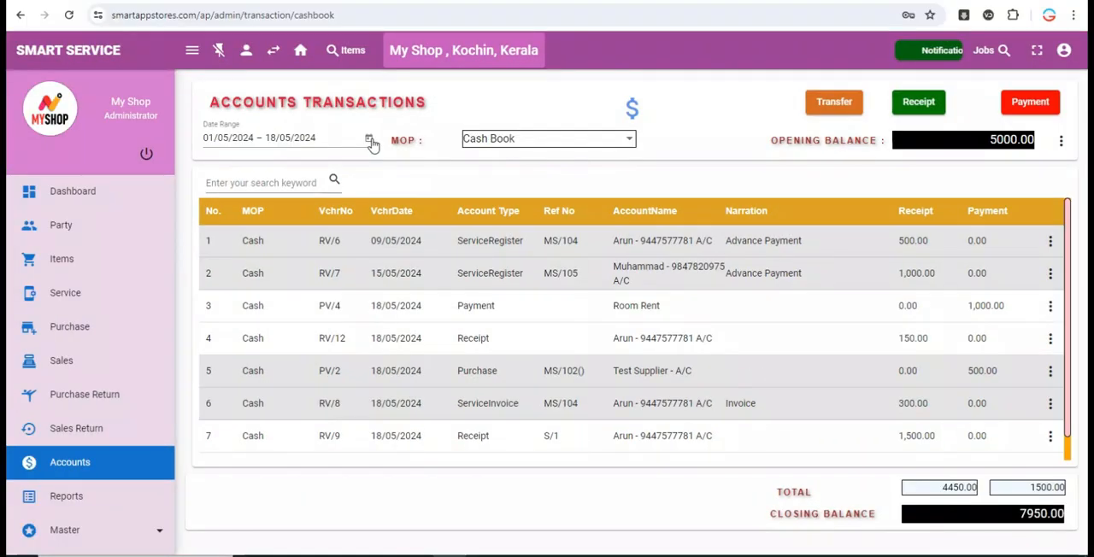
left_click(370, 139)
double_click(383, 287)
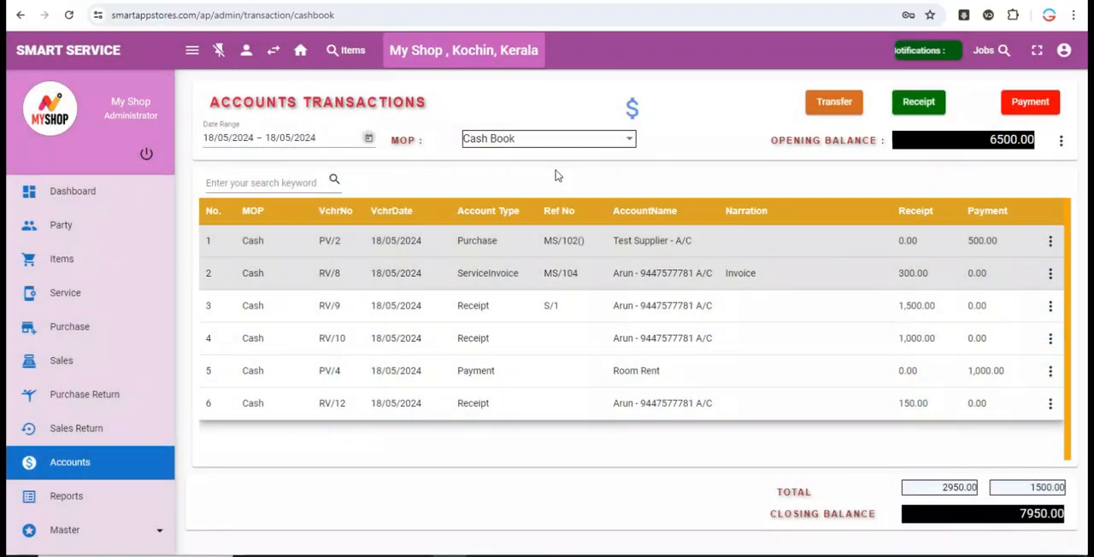
left_click(547, 139)
left_click(480, 171)
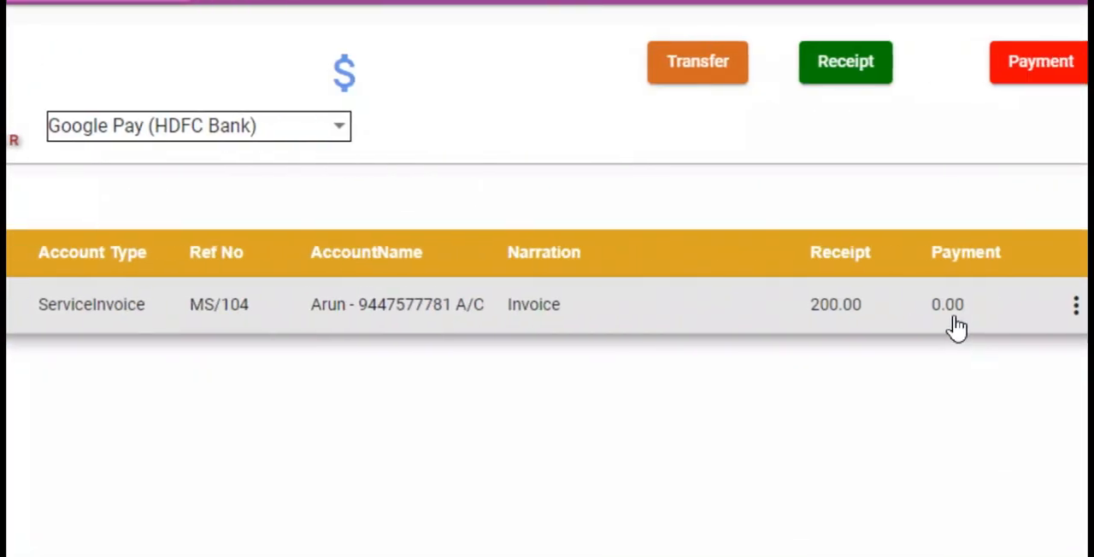
left_click(212, 140)
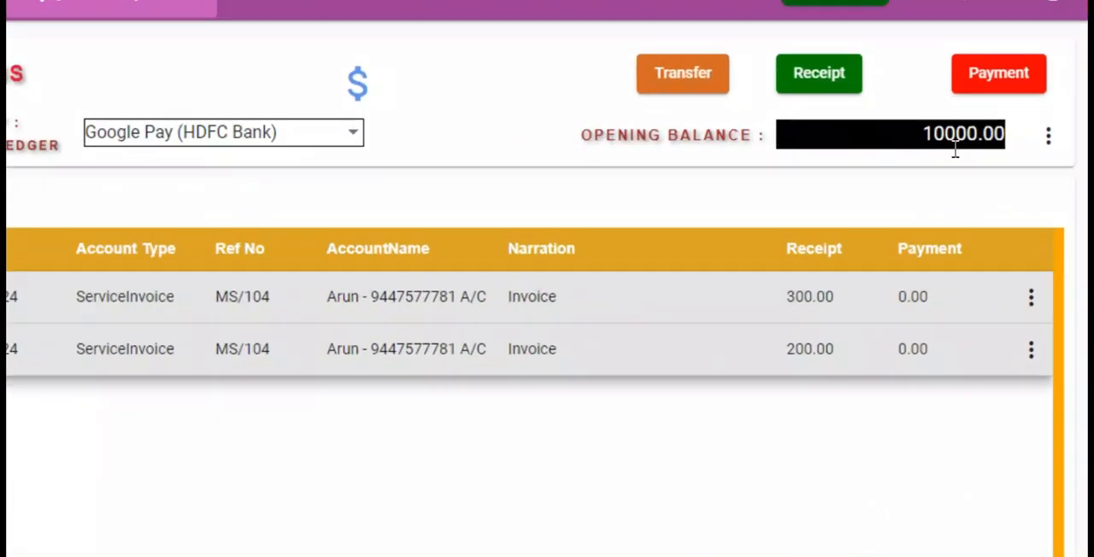
double_click(1005, 141)
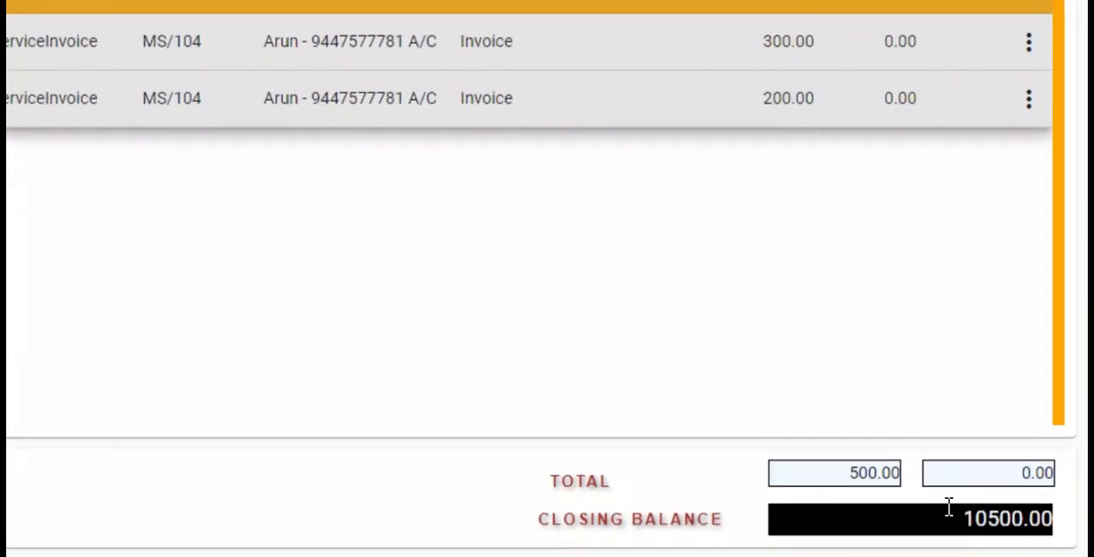
double_click(995, 514)
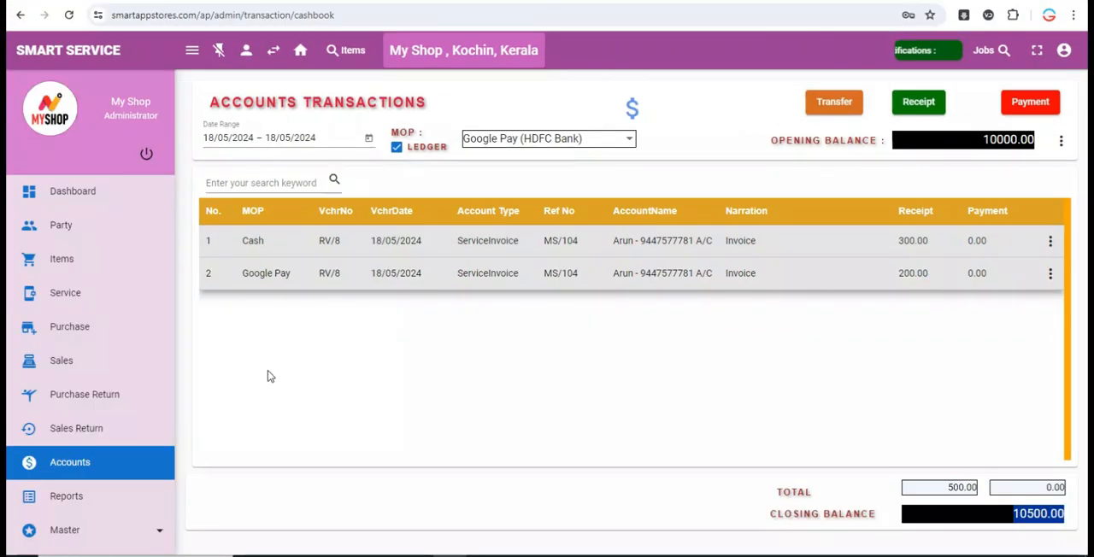
- Open the application prefix list from the administration tools
scroll(154, 528, "down", 1)
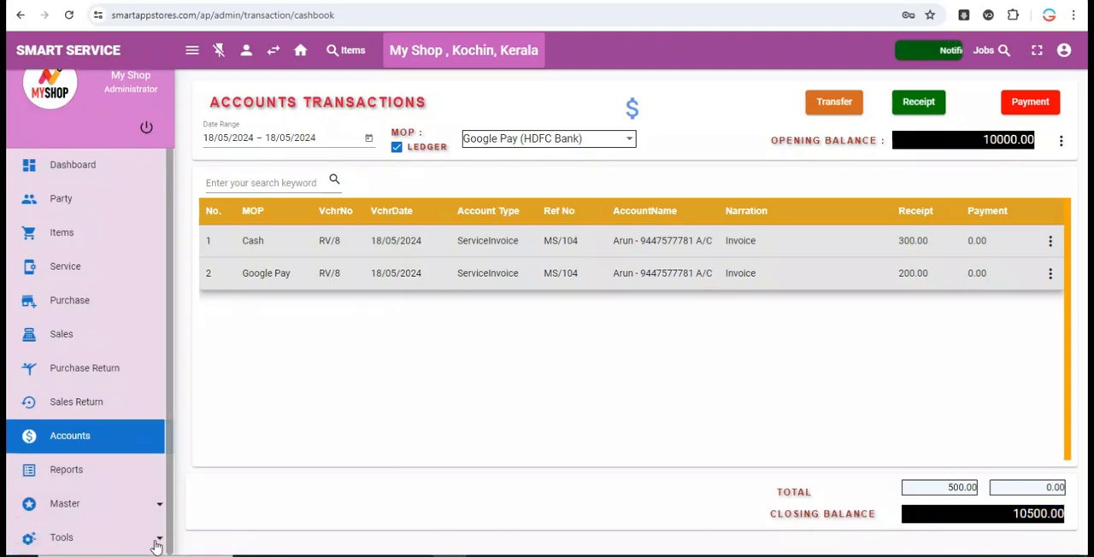
left_click(156, 539)
scroll(103, 547, "down", 1)
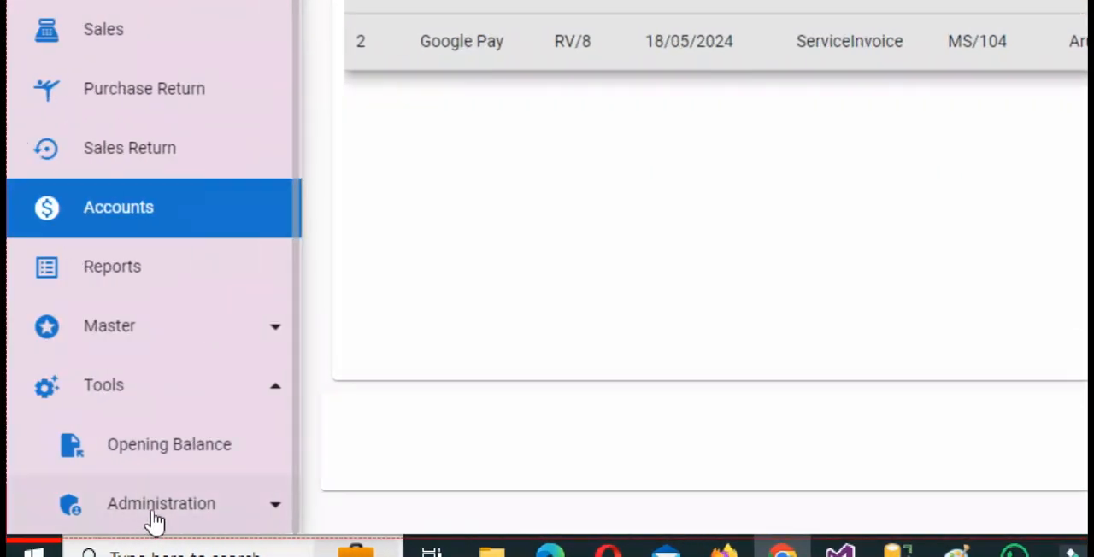
left_click(91, 517)
scroll(105, 491, "down", 2)
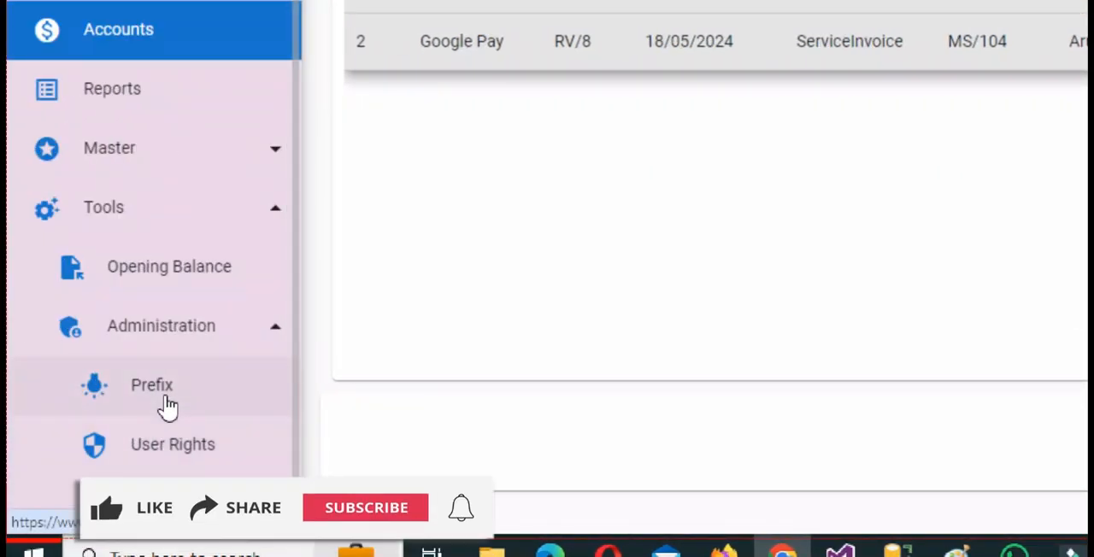
left_click(160, 389)
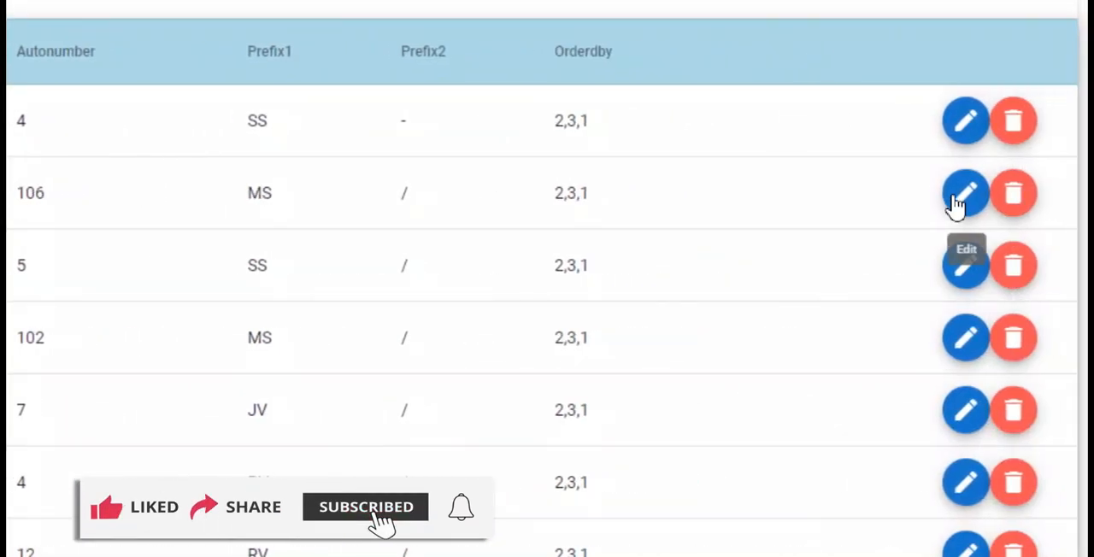
- Open the Service prefix for editing and set its auto number to 1000, keeping MS and / as the prefixes
left_click(956, 199)
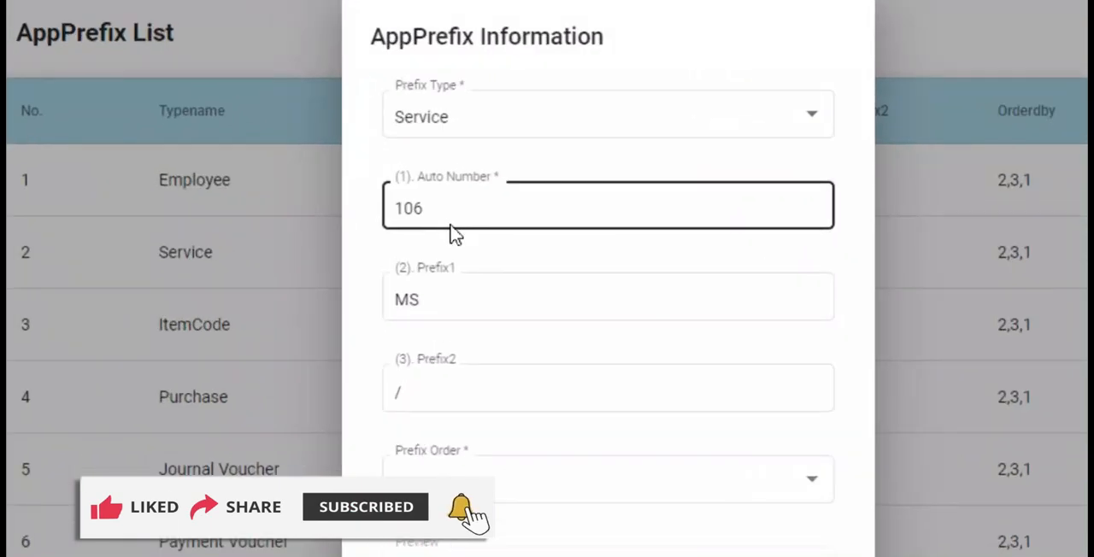
double_click(0, 152)
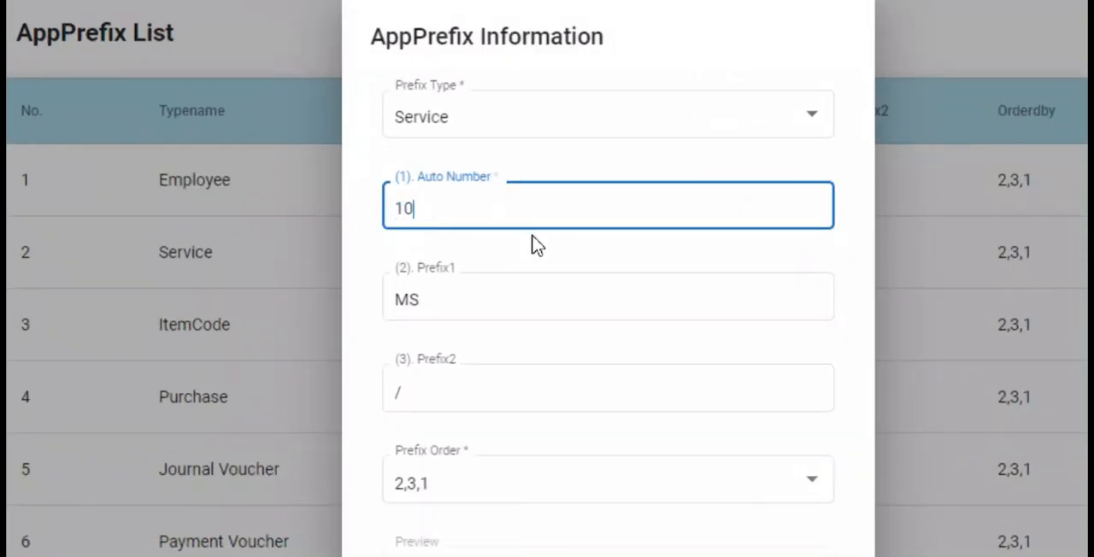
key("Tab")
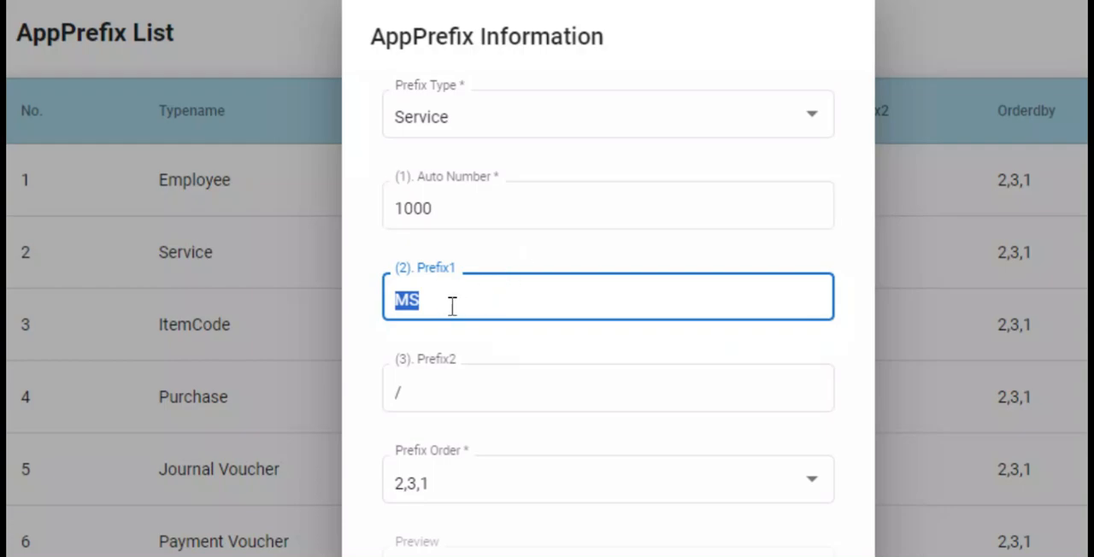
key("Tab")
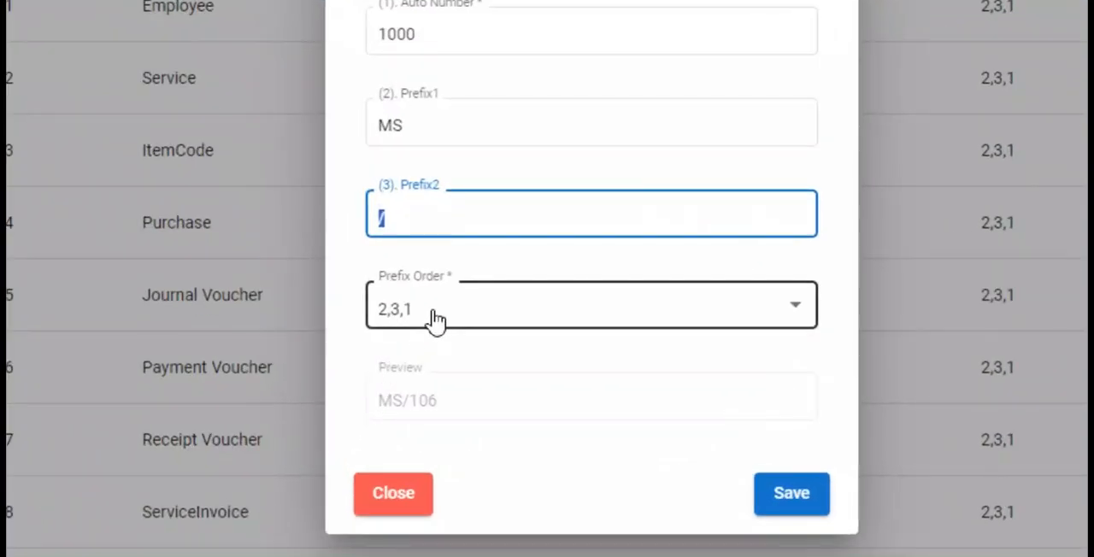
- Switch the Service prefix order to 2,1,3 to check the number preview, and set it back to 2,3,1
left_click(452, 311)
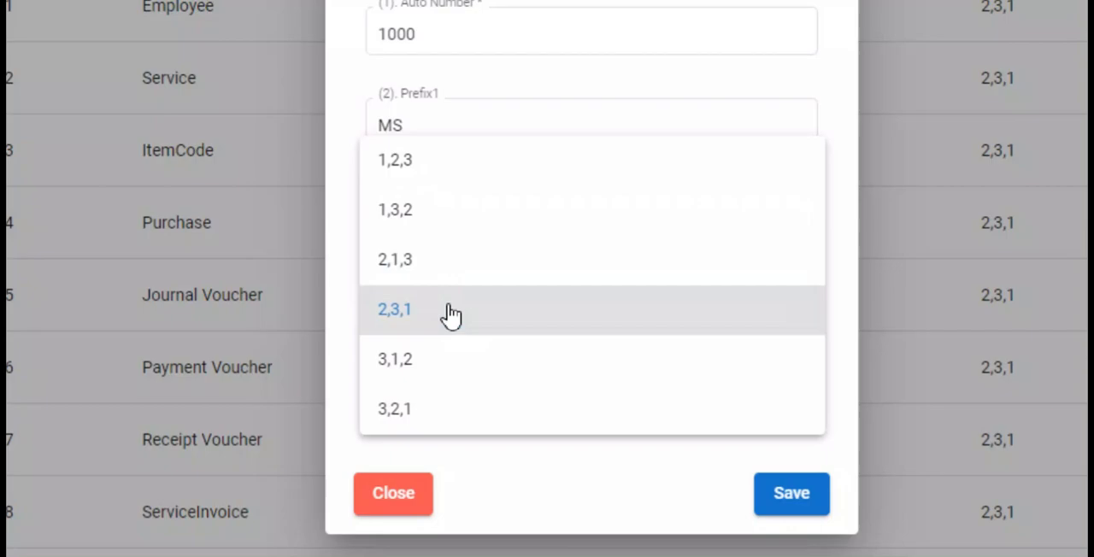
left_click(452, 261)
left_click(405, 410)
double_click(405, 410)
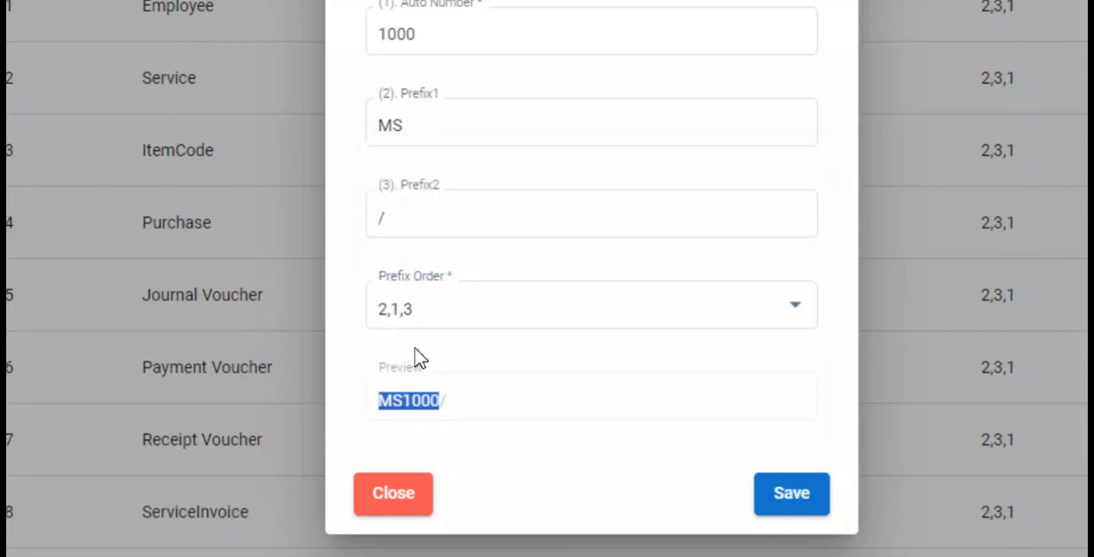
left_click(431, 306)
left_click(425, 368)
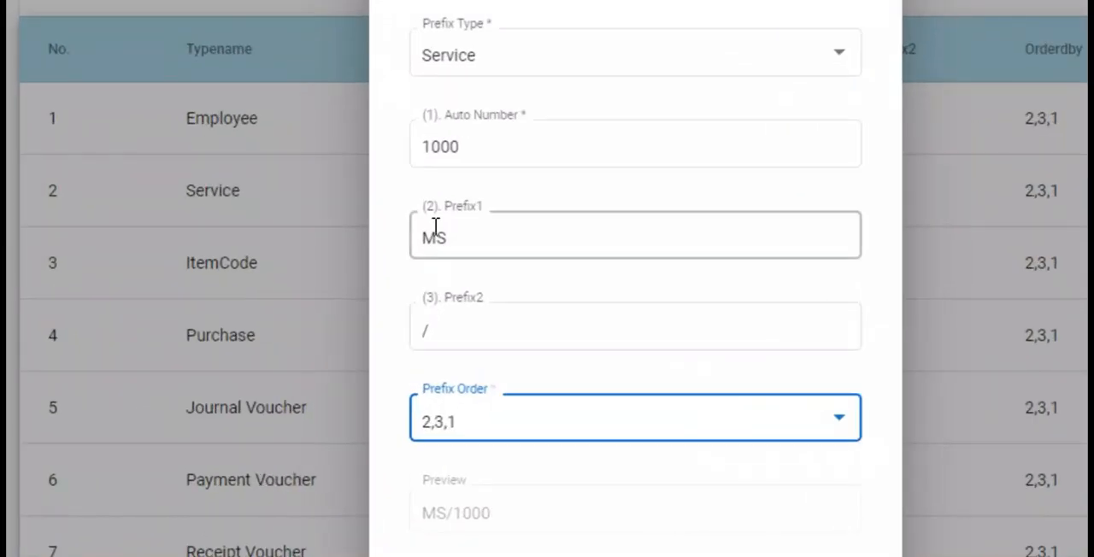
left_click(433, 198)
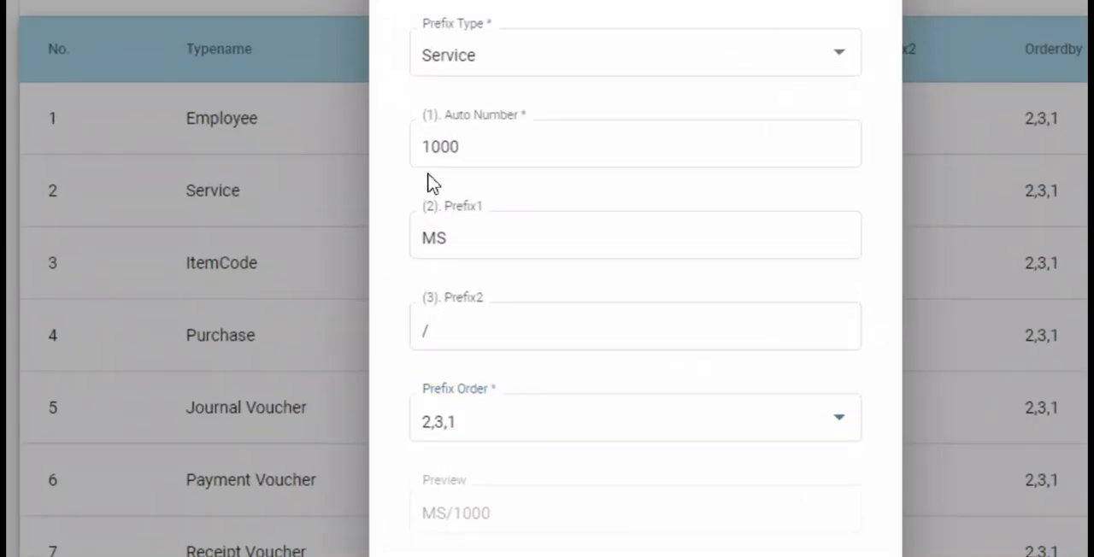
left_click(436, 304)
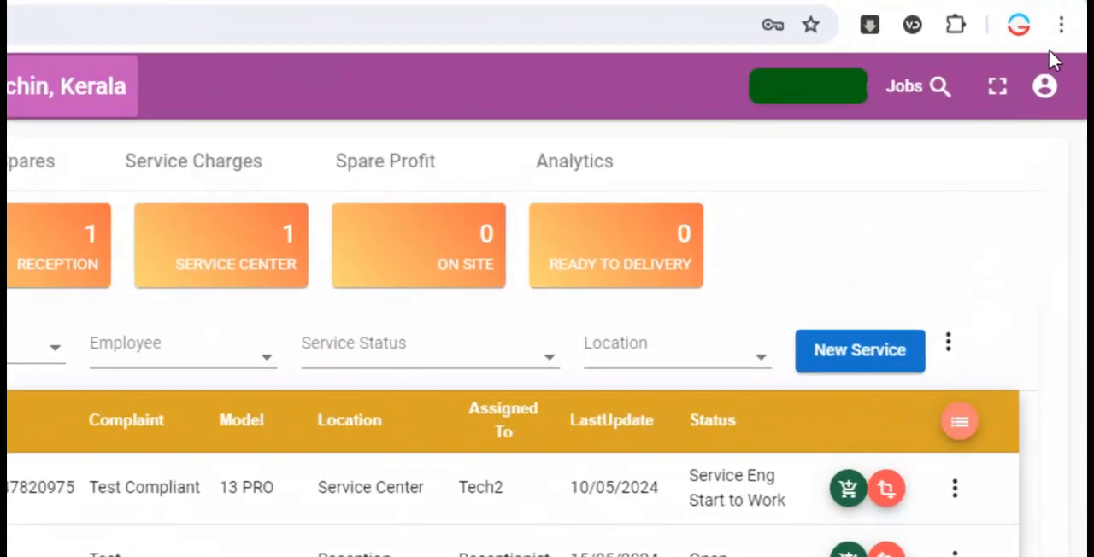
- Open the company profile to review the shop's name, address, contact, bank and logo fields
left_click(1064, 50)
left_click(860, 261)
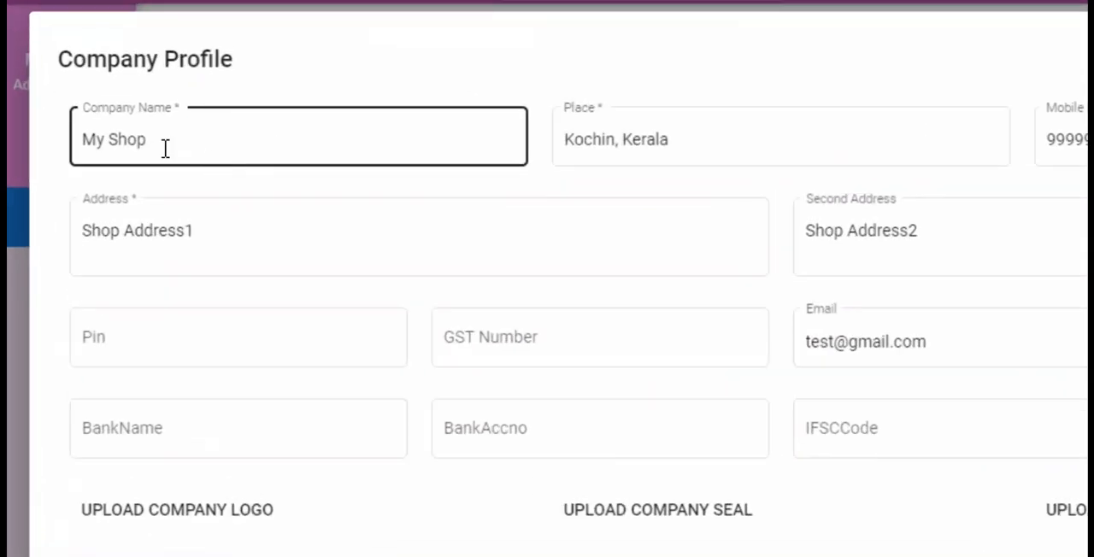
left_click(955, 145)
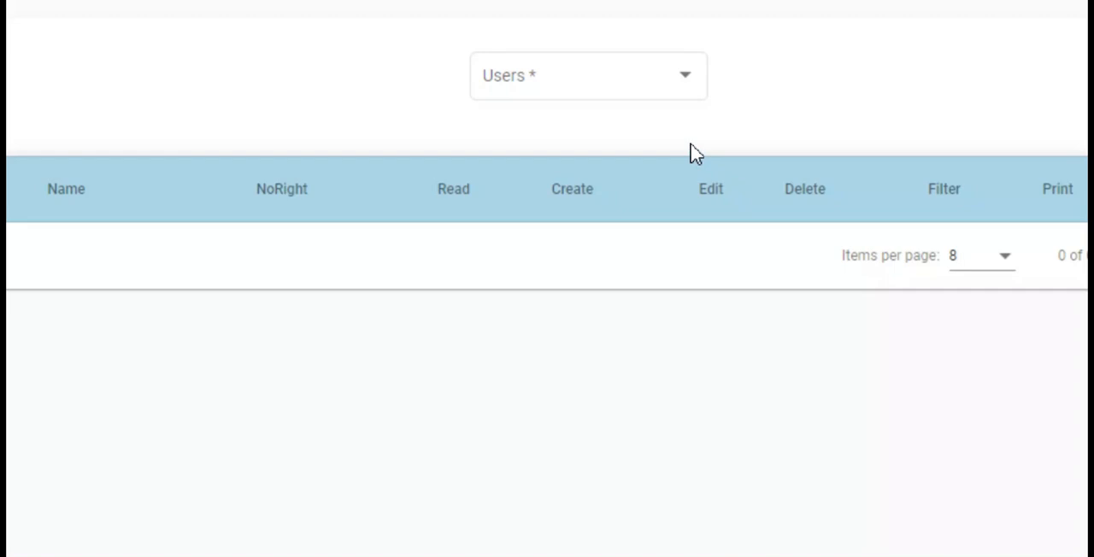
- Display the user rights of MyShop and switch the list to the rights of Tech1
left_click(644, 119)
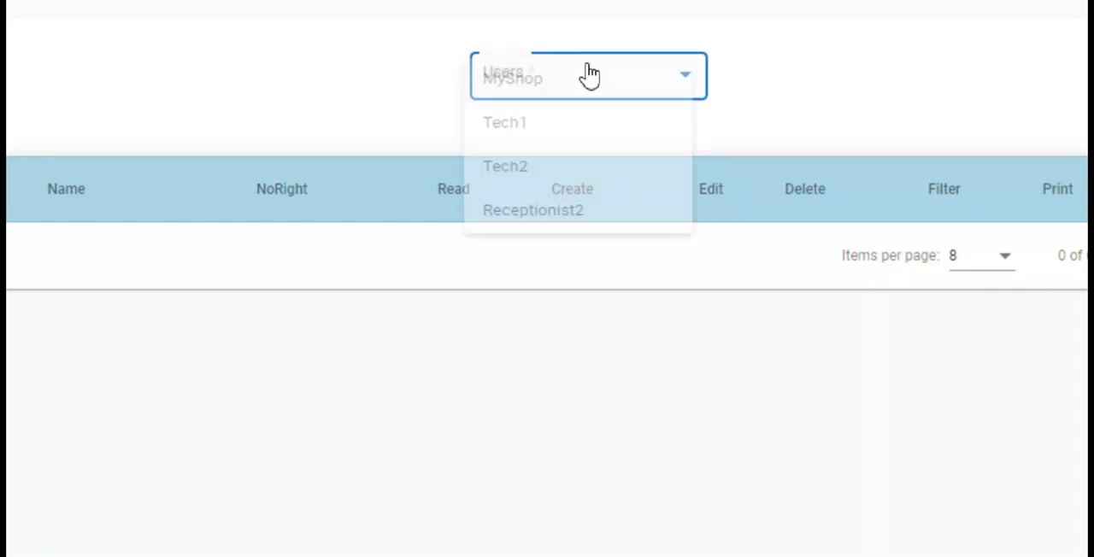
left_click(590, 77)
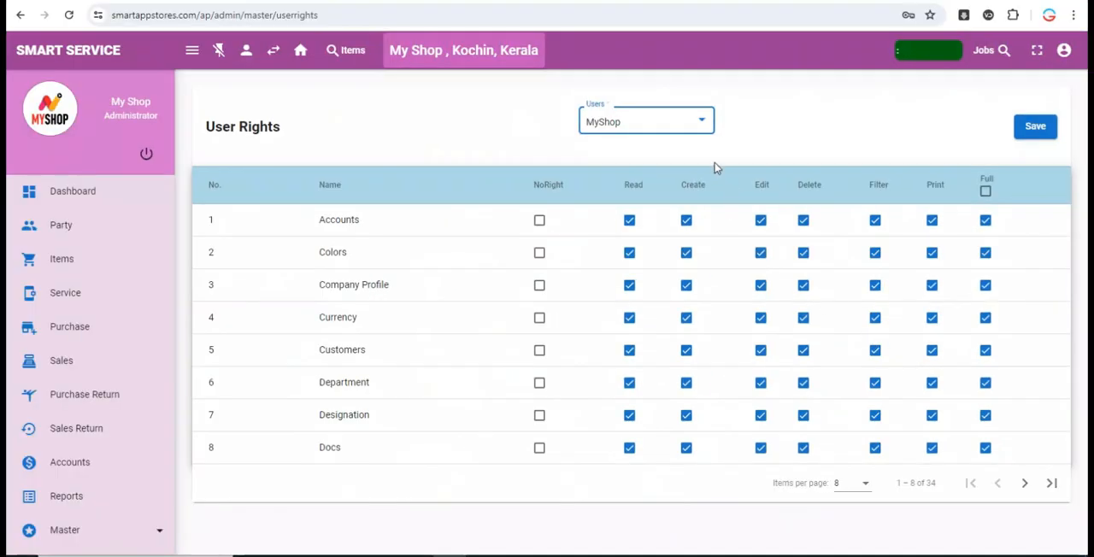
left_click(680, 128)
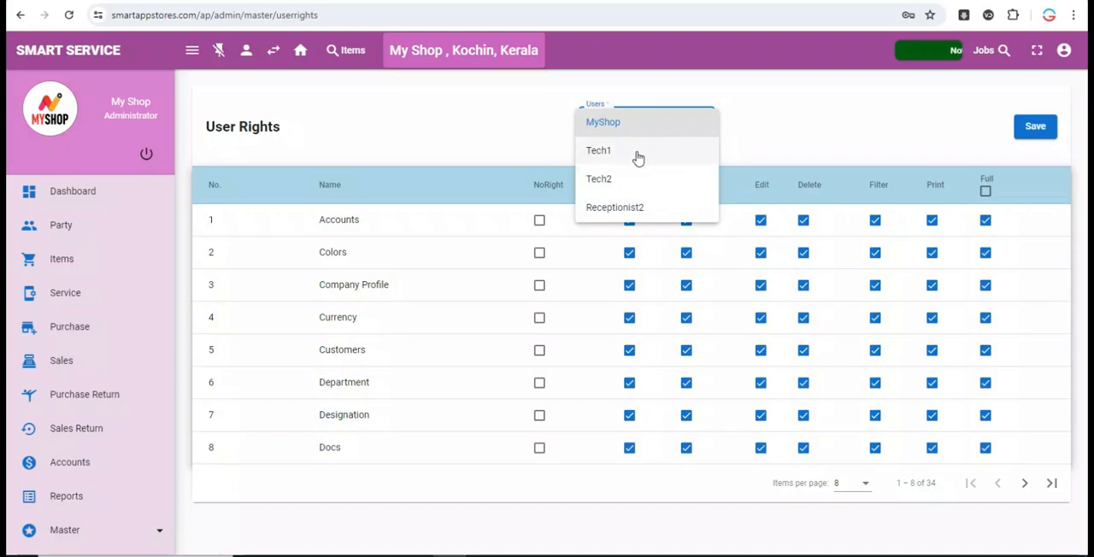
left_click(638, 157)
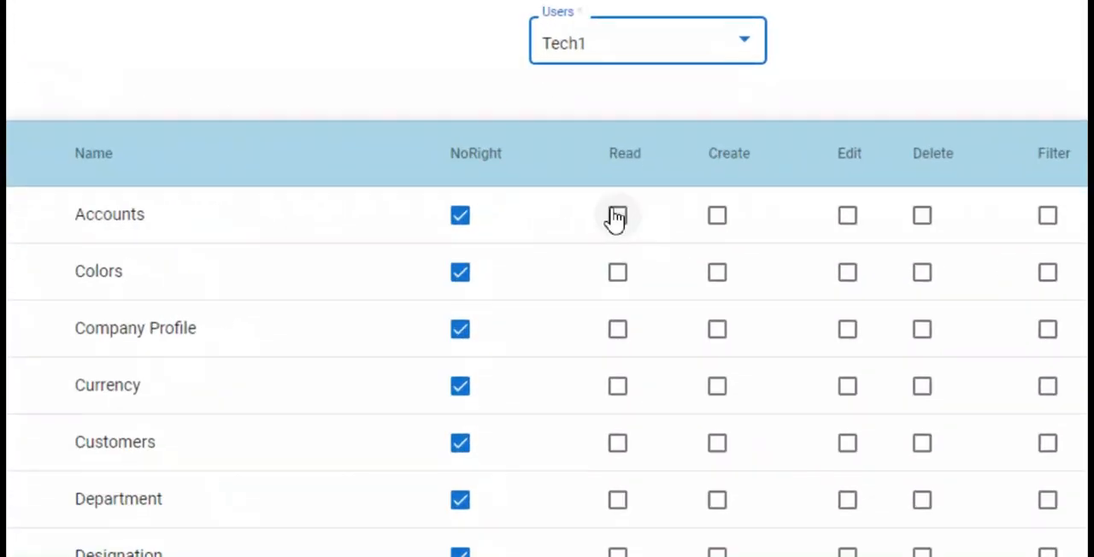
- Clear NoRight for Accounts in Tech1's user rights and grant Read, Create and Edit
left_click(618, 219)
left_click(716, 219)
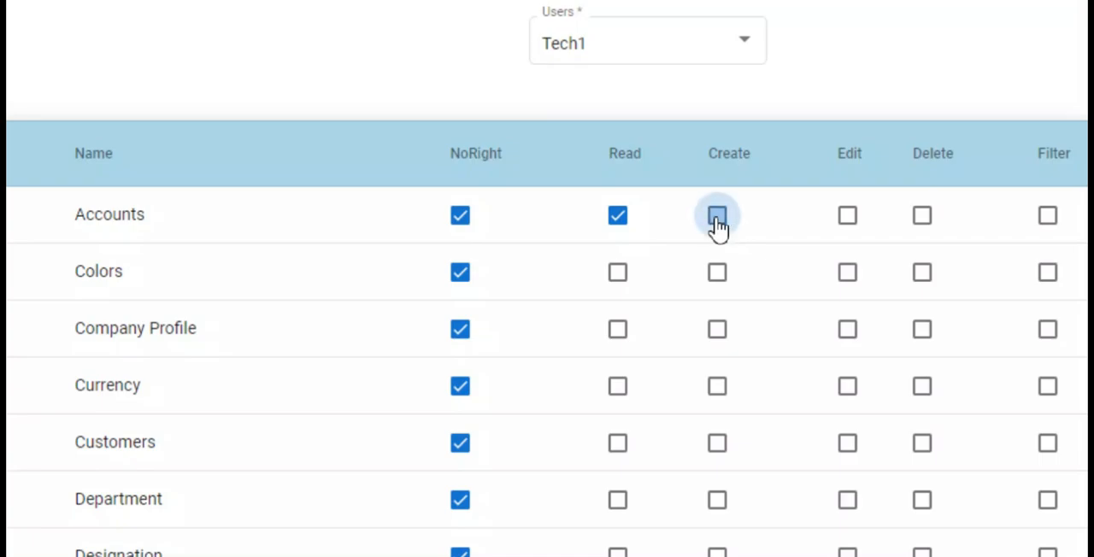
left_click(462, 224)
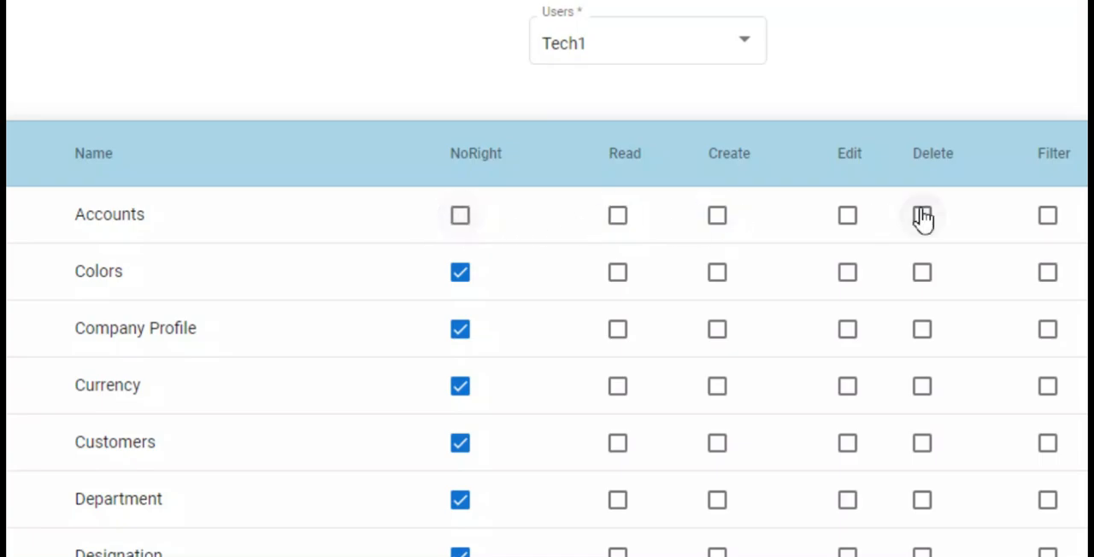
left_click(847, 221)
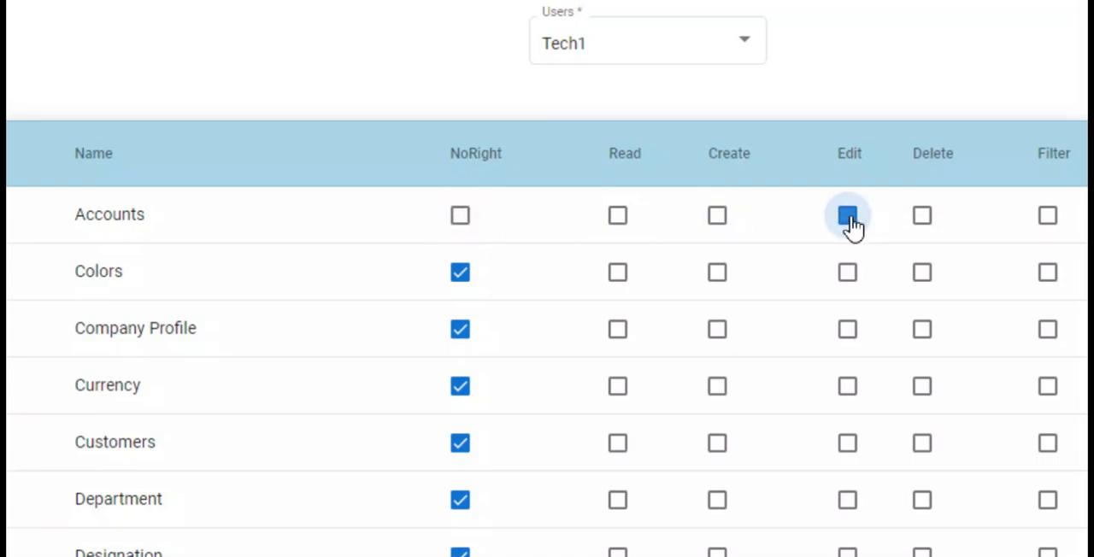
left_click(722, 227)
left_click(629, 220)
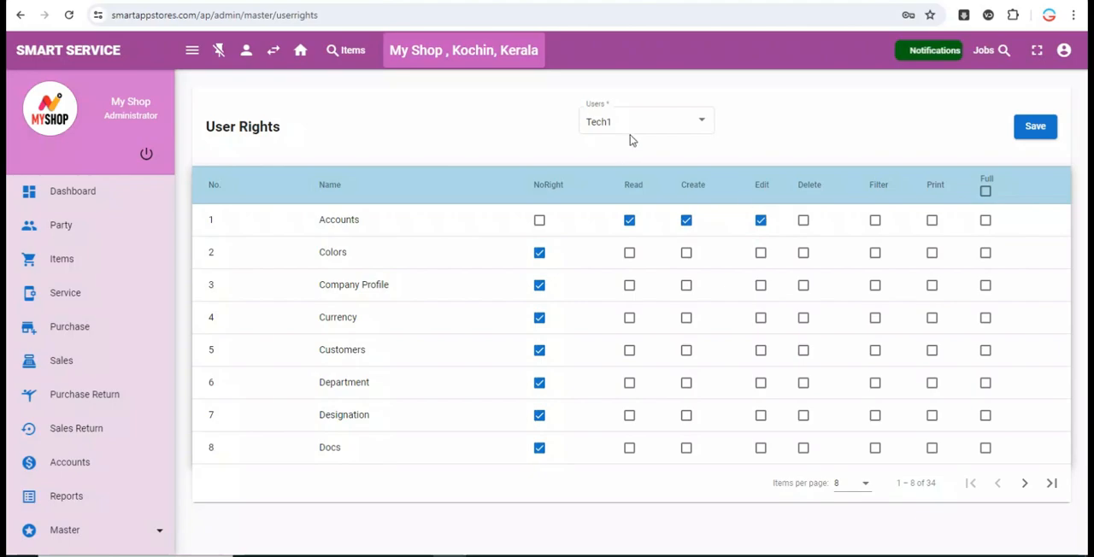
- Page through the remaining modules in Tech1's user rights and return to the first page
left_click(1024, 483)
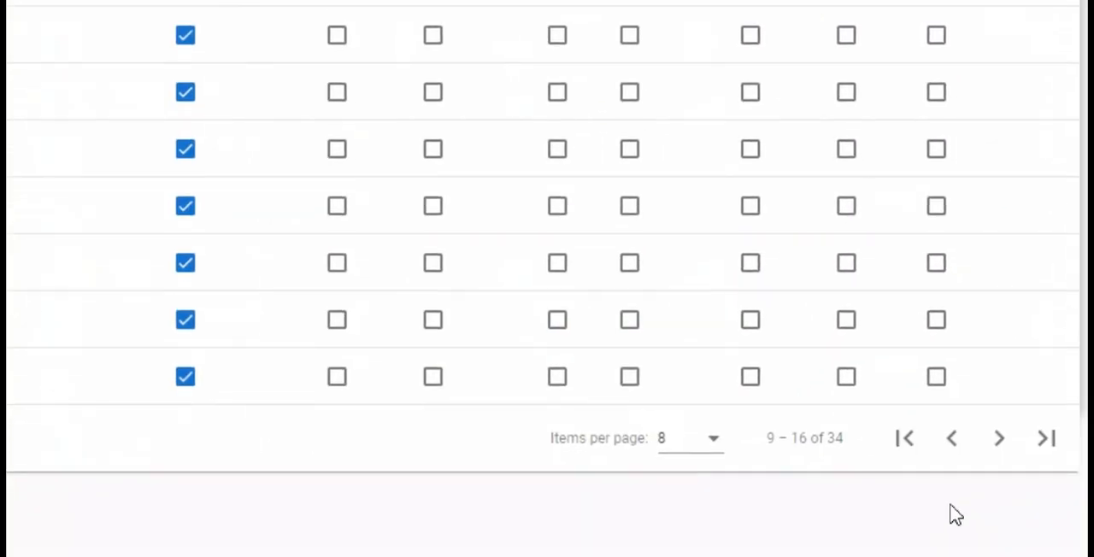
left_click(1026, 484)
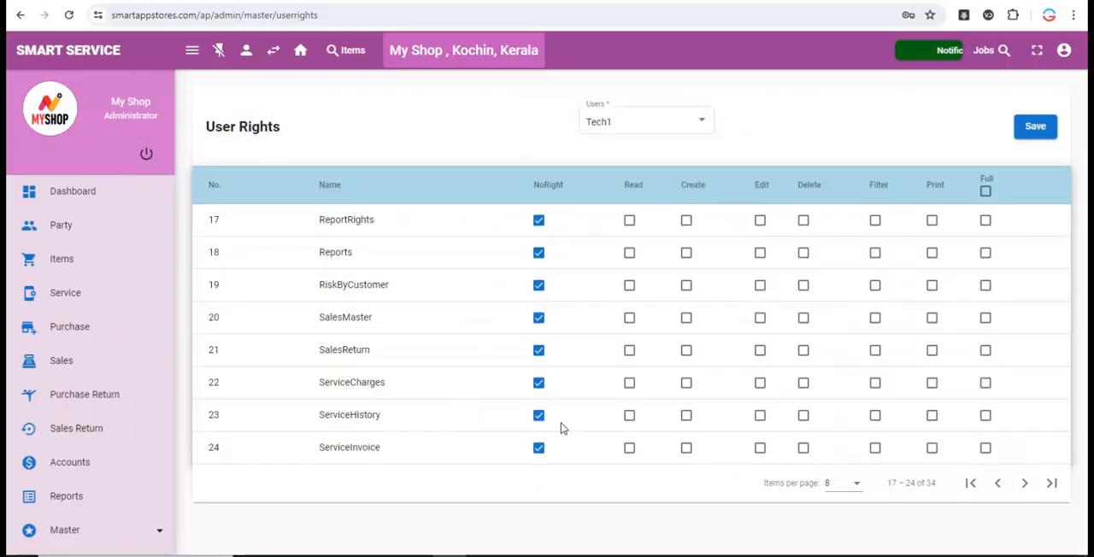
left_click(1024, 483)
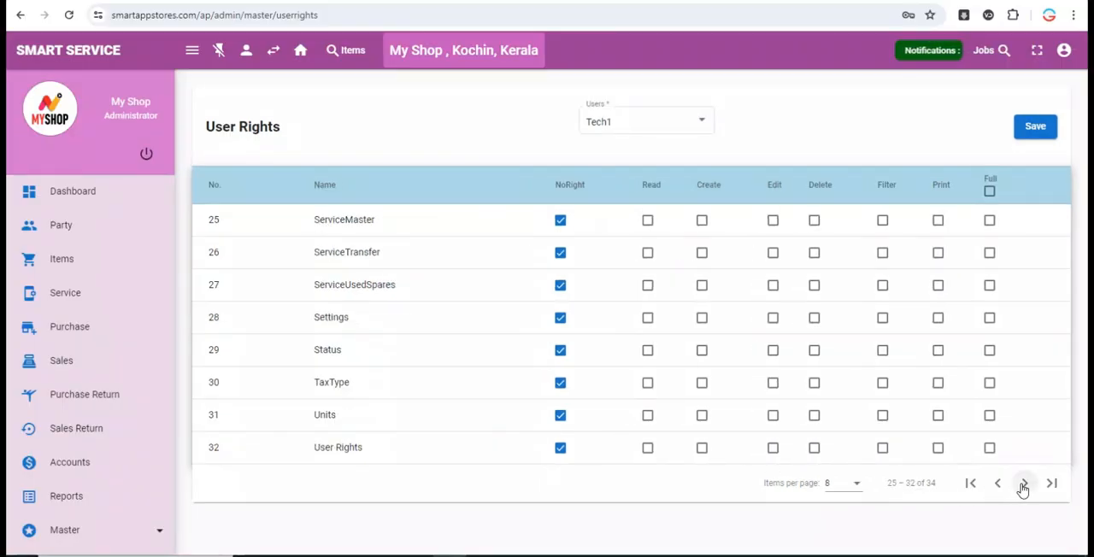
left_click(970, 483)
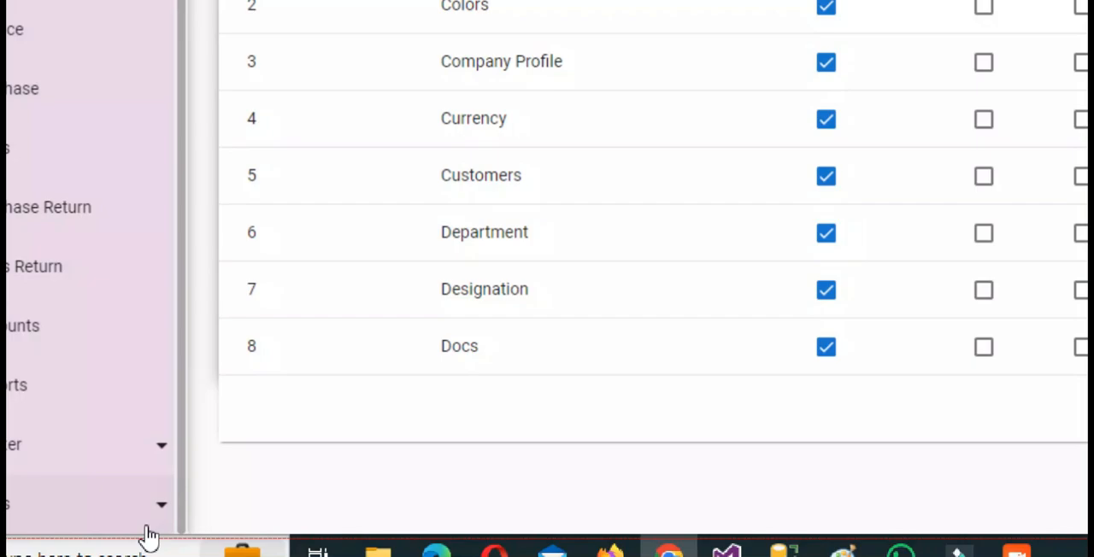
- Open the report rights from the administration tools, grant Tech1 access to all reports, and save the rights
left_click(153, 523)
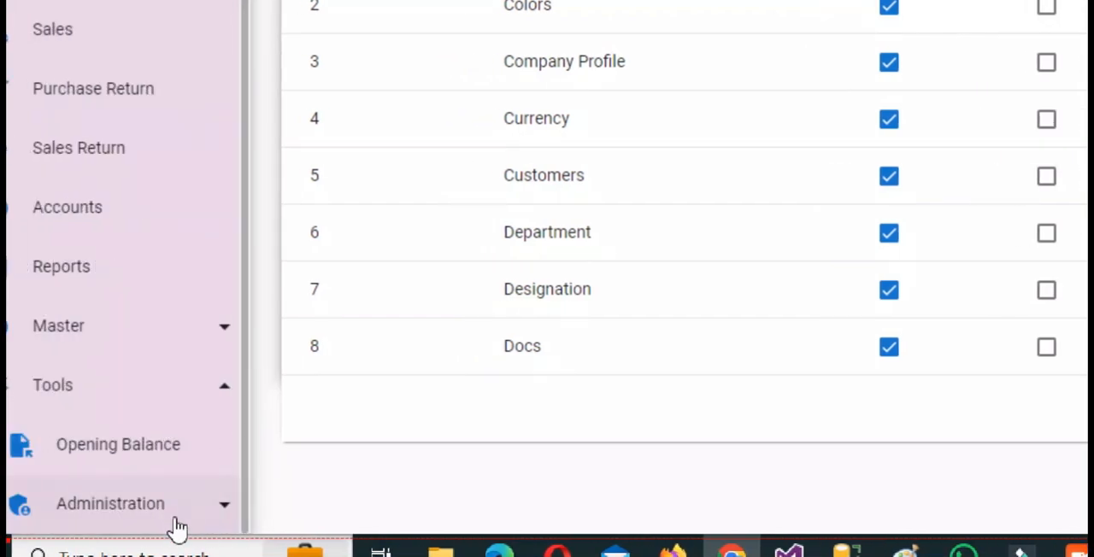
left_click(175, 521)
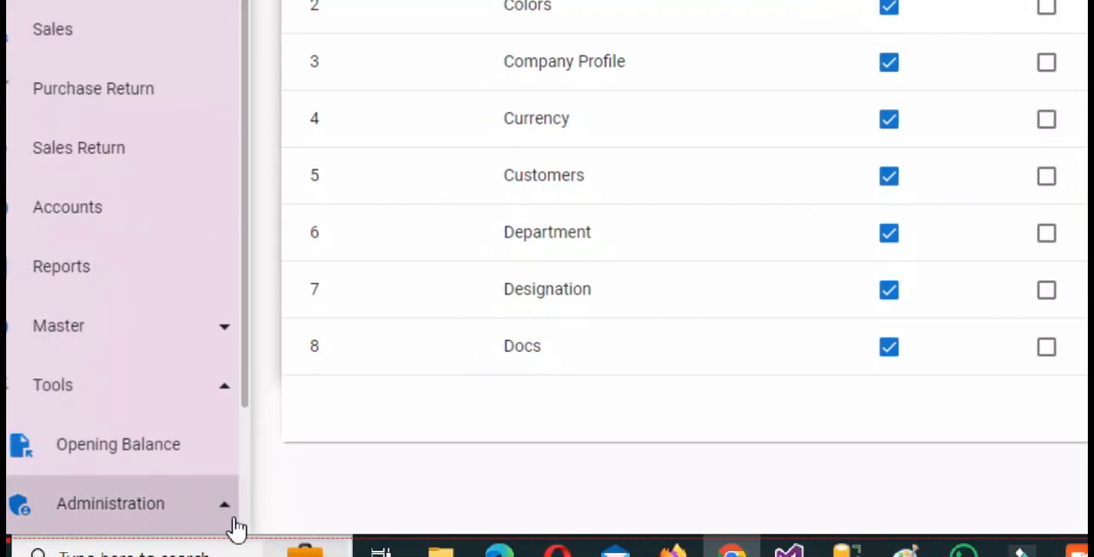
left_click(244, 519)
left_click(119, 505)
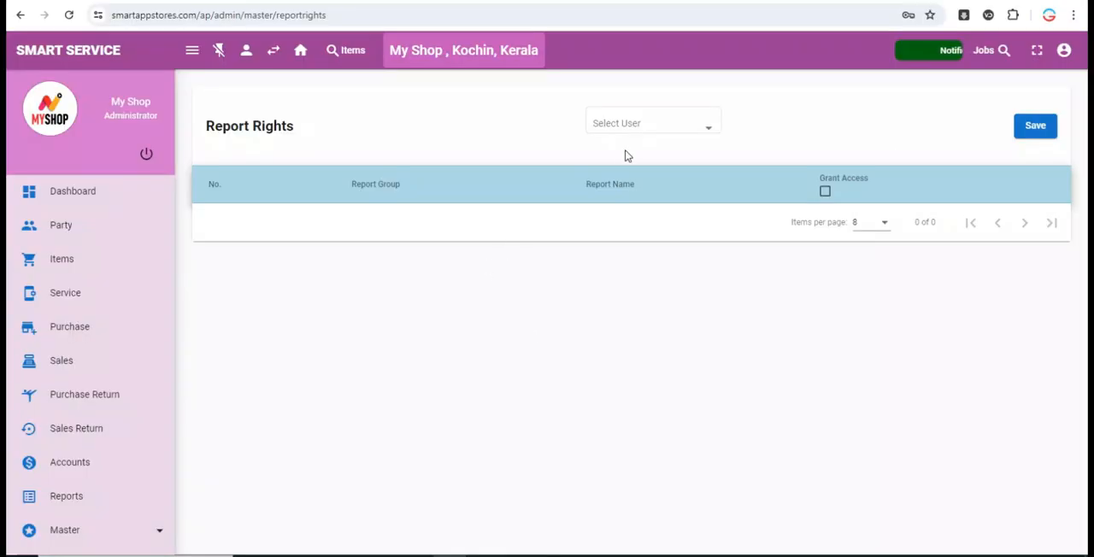
left_click(664, 129)
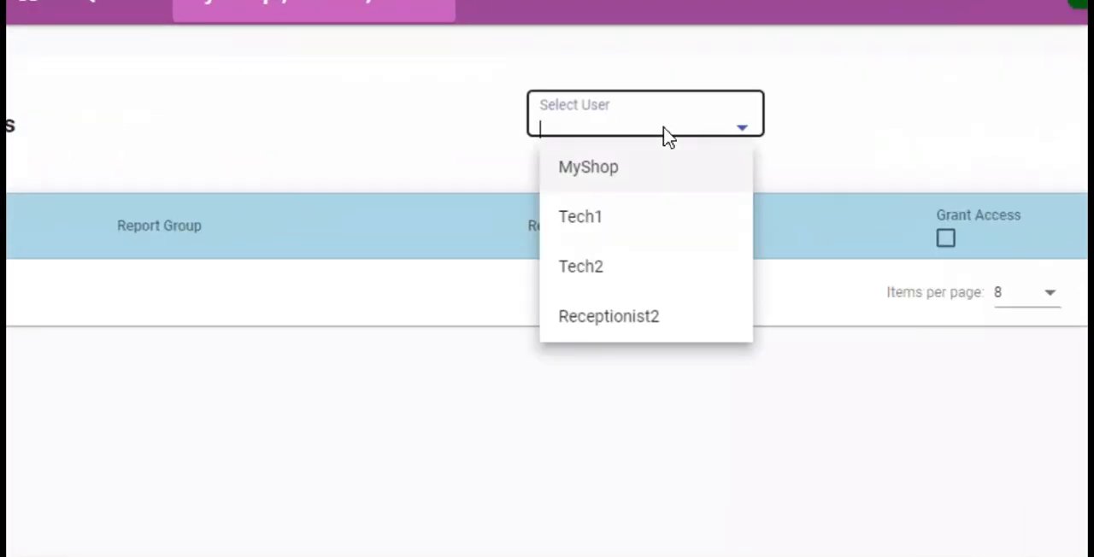
left_click(619, 224)
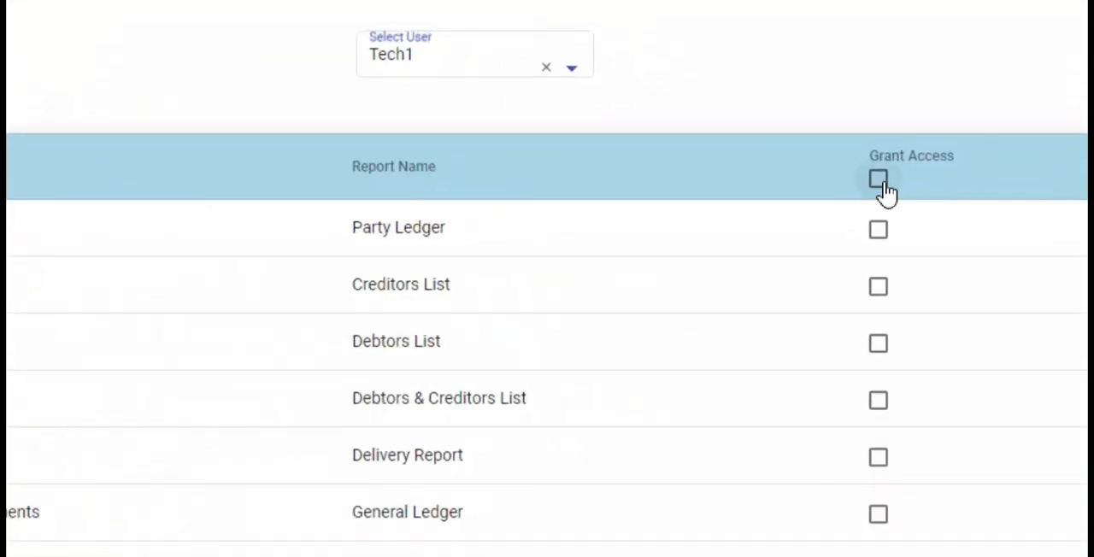
left_click(884, 191)
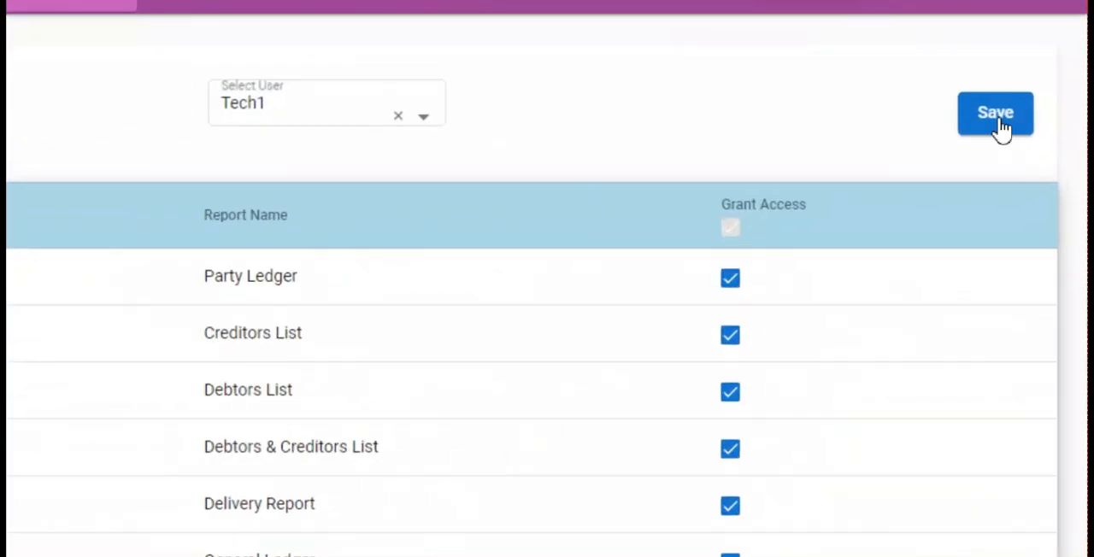
left_click(1035, 126)
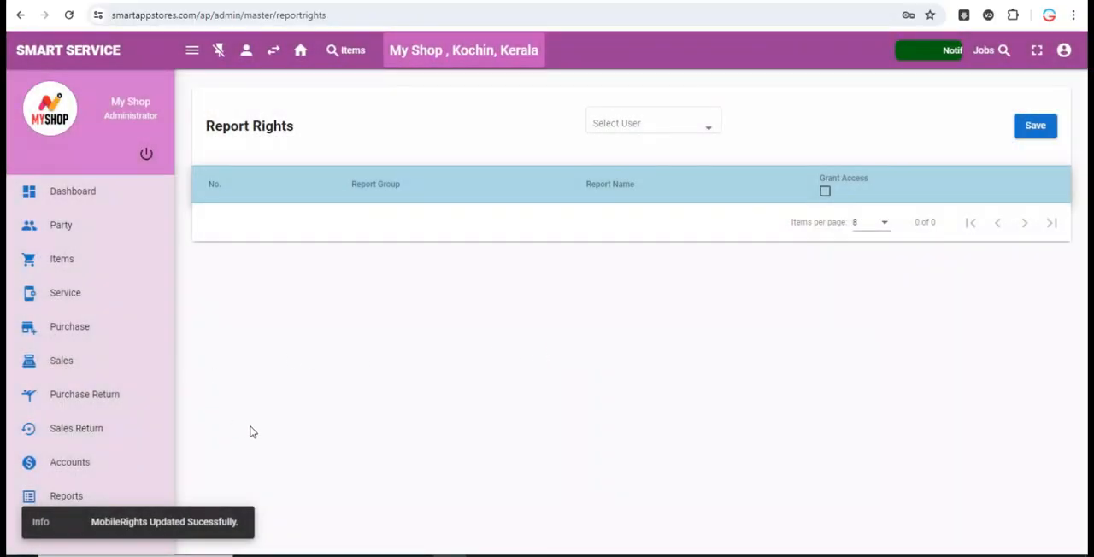